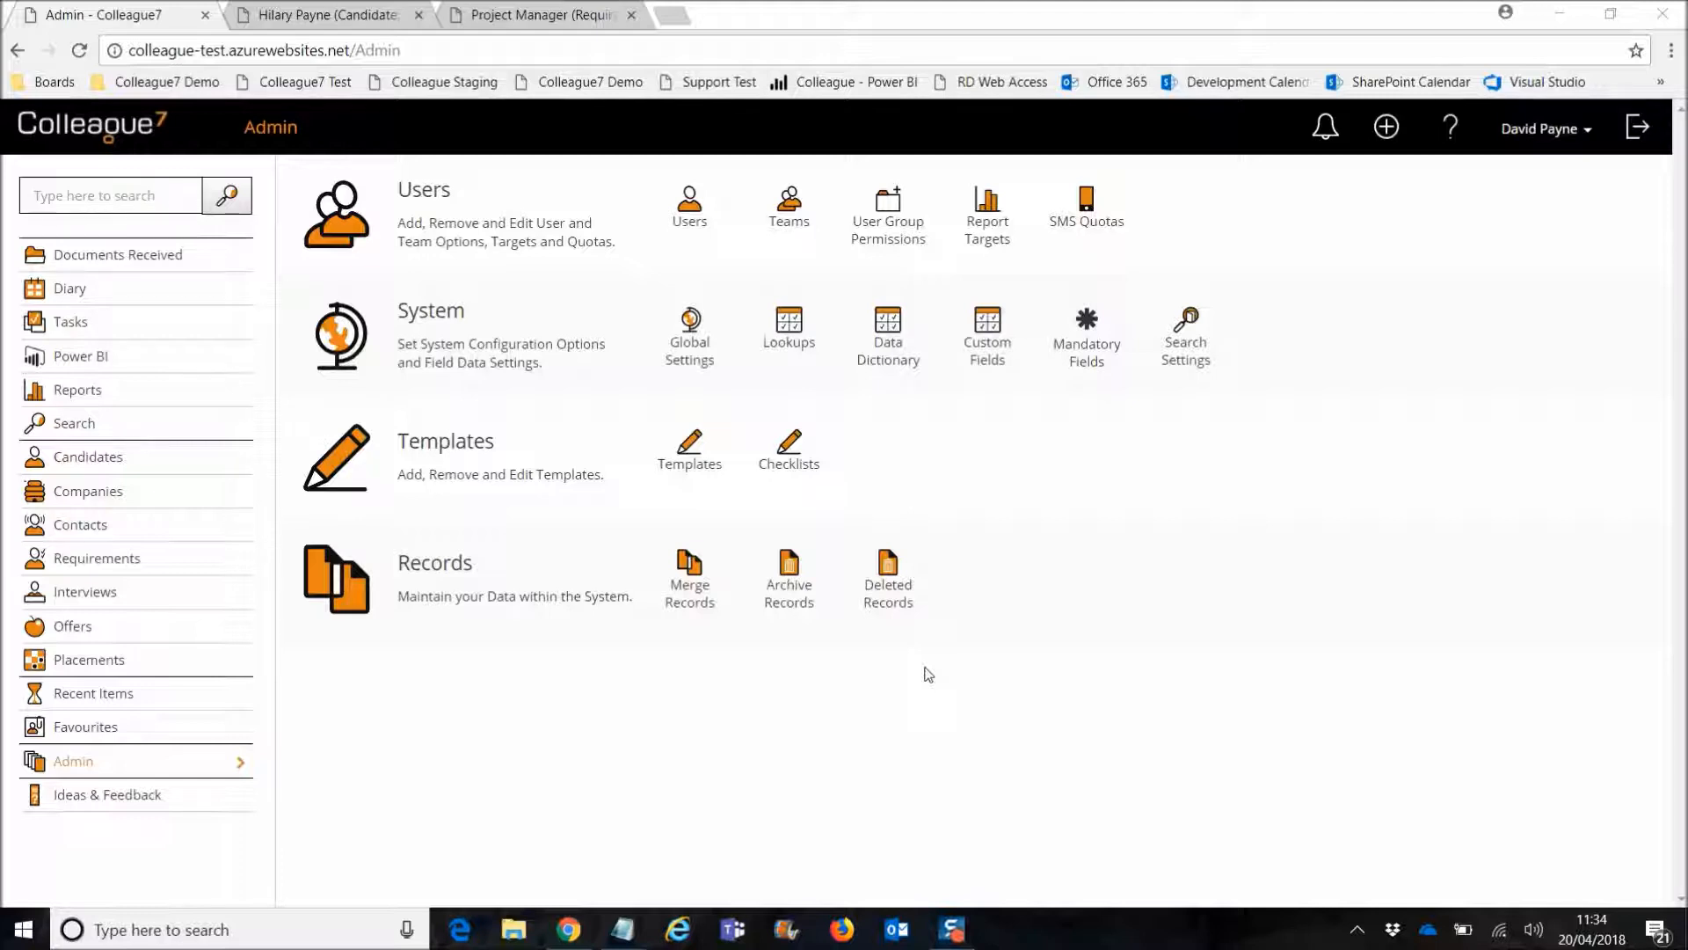
Step: Open User Group Permissions from the Users section of the Admin page
left_click(896, 236)
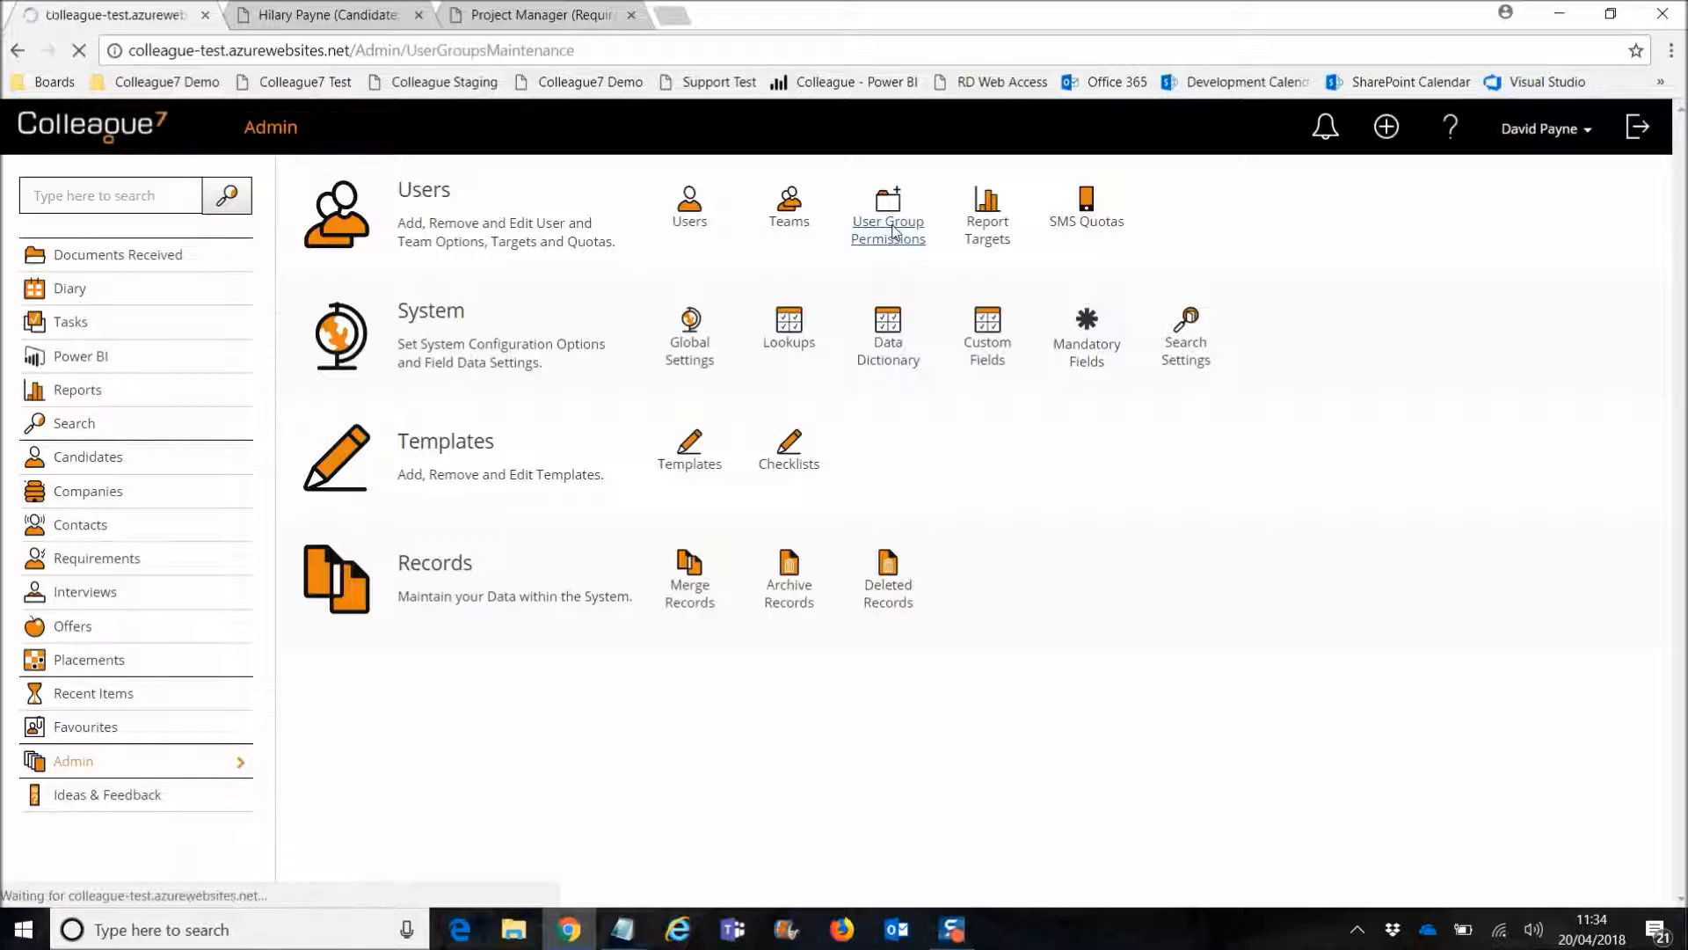
left_click(366, 313)
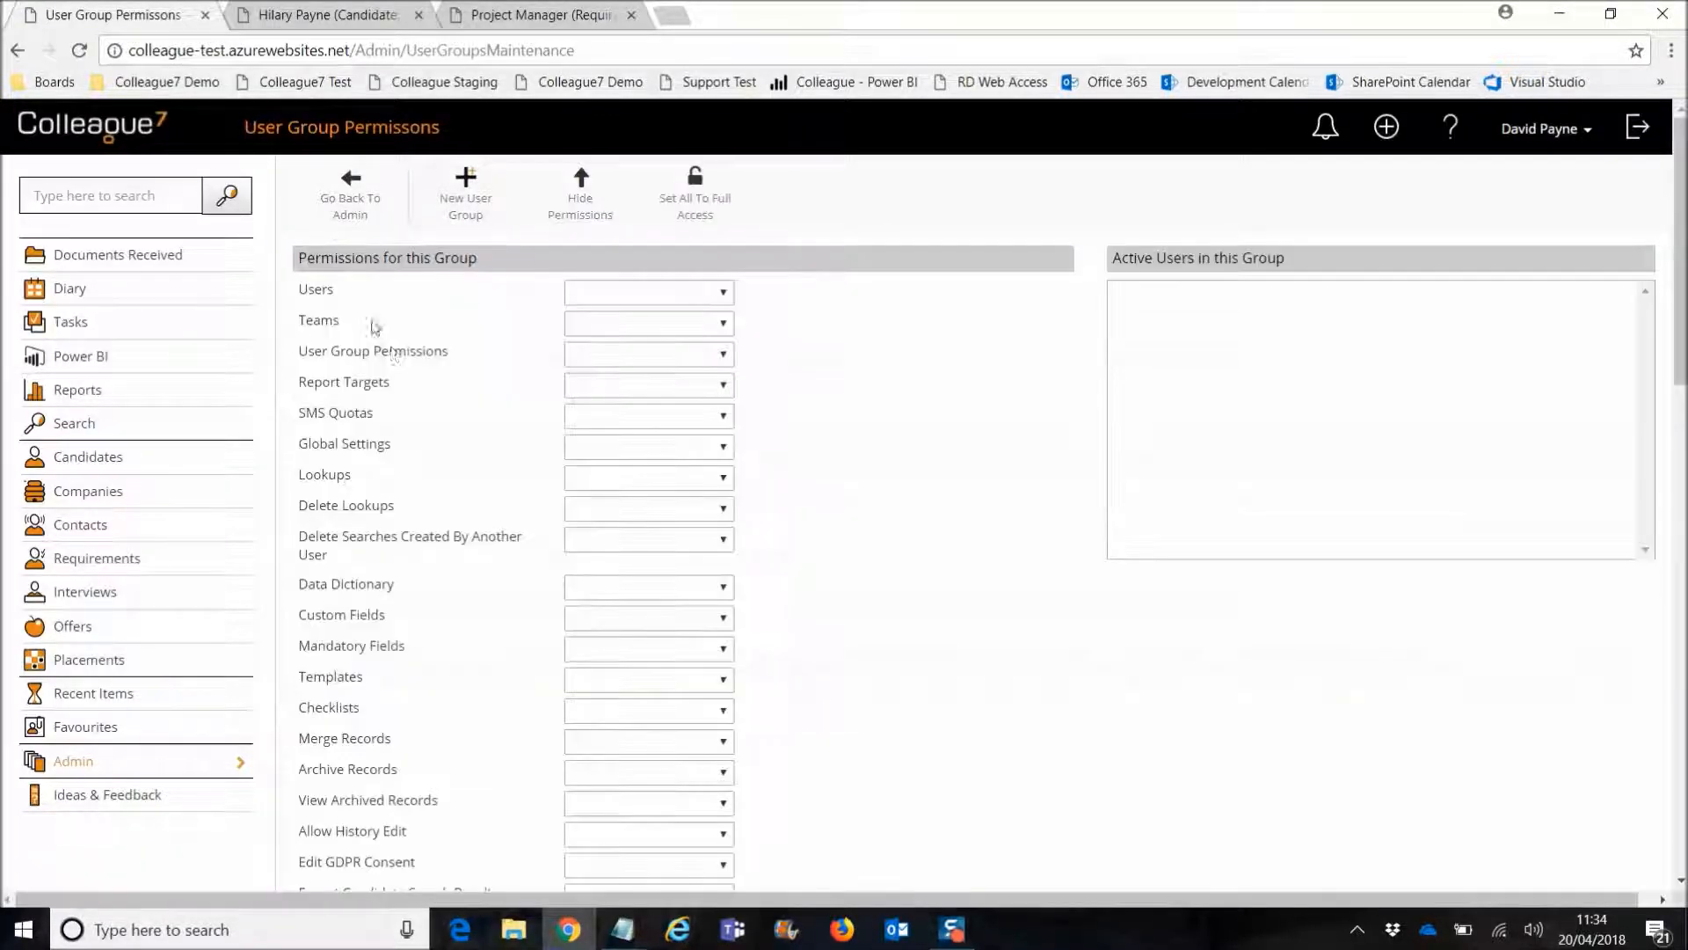
scroll(454, 708, "down", 1)
scroll(455, 709, "down", 10)
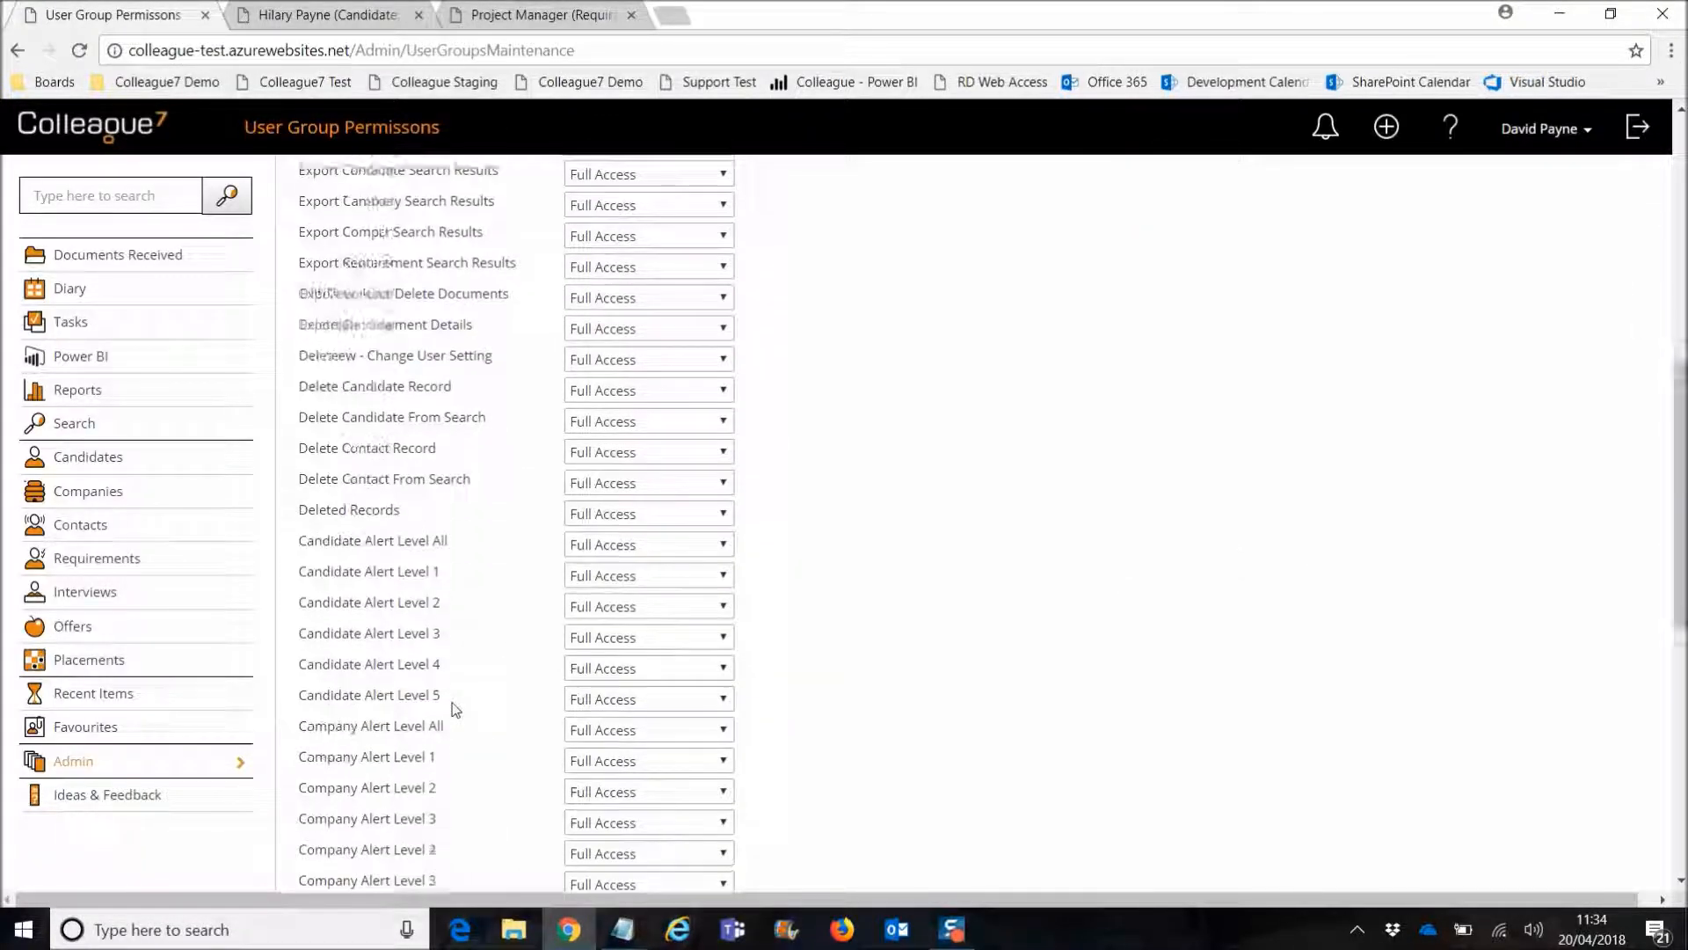
scroll(454, 708, "up", 1)
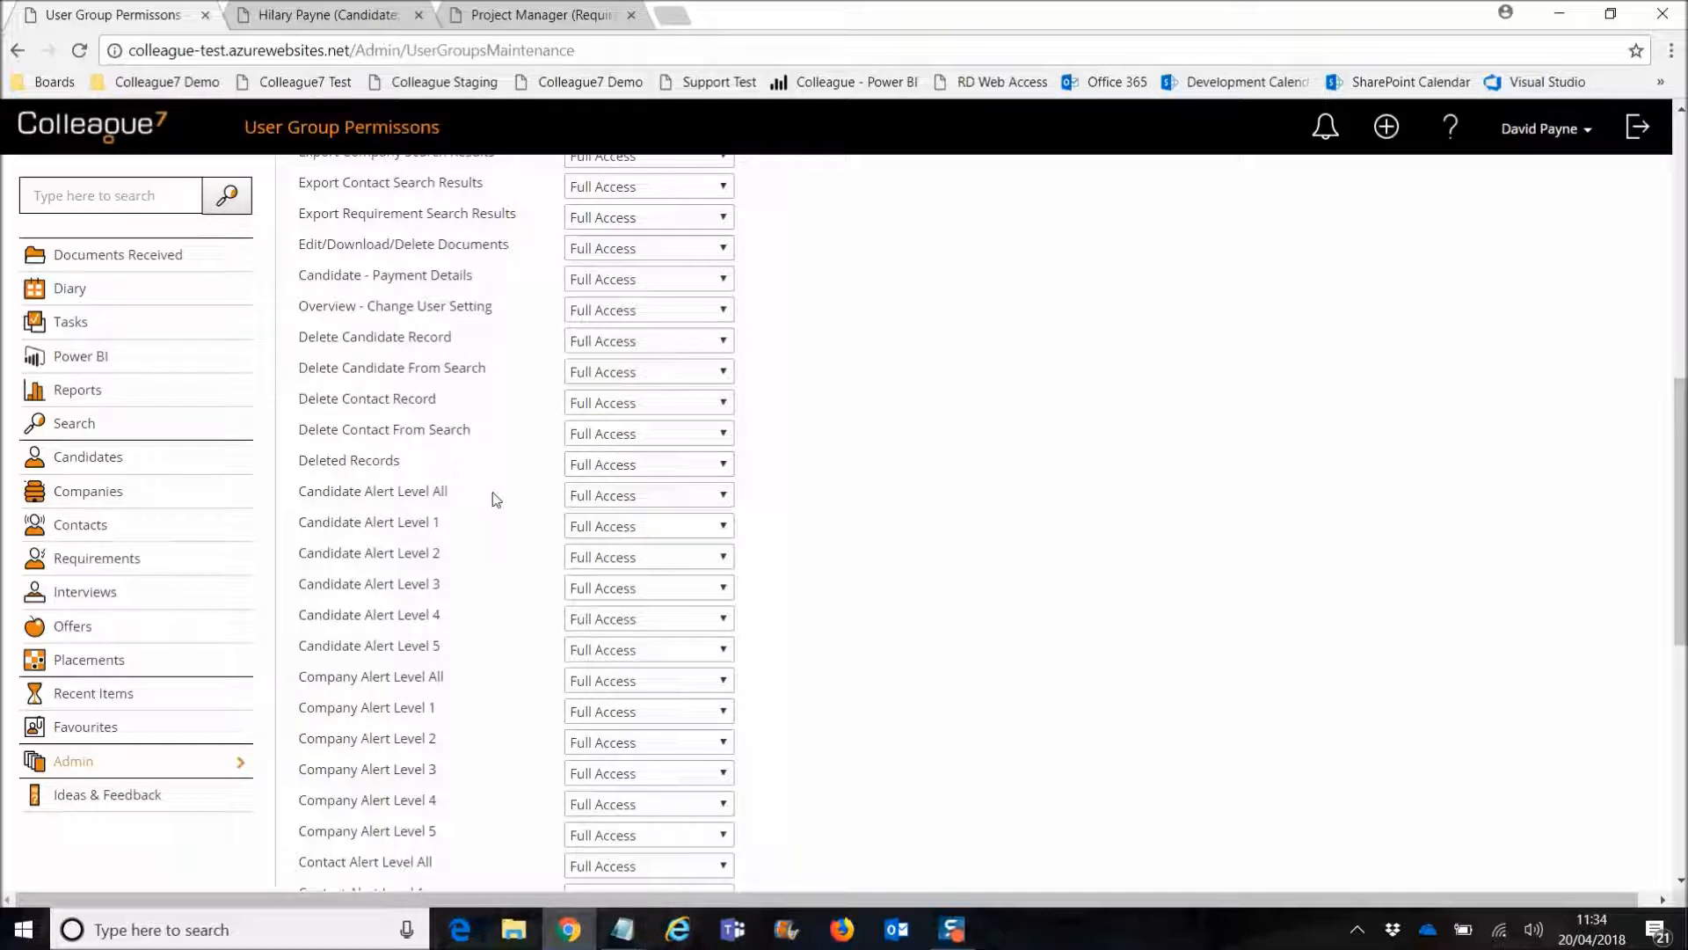
scroll(492, 440, "up", 15)
left_click(366, 212)
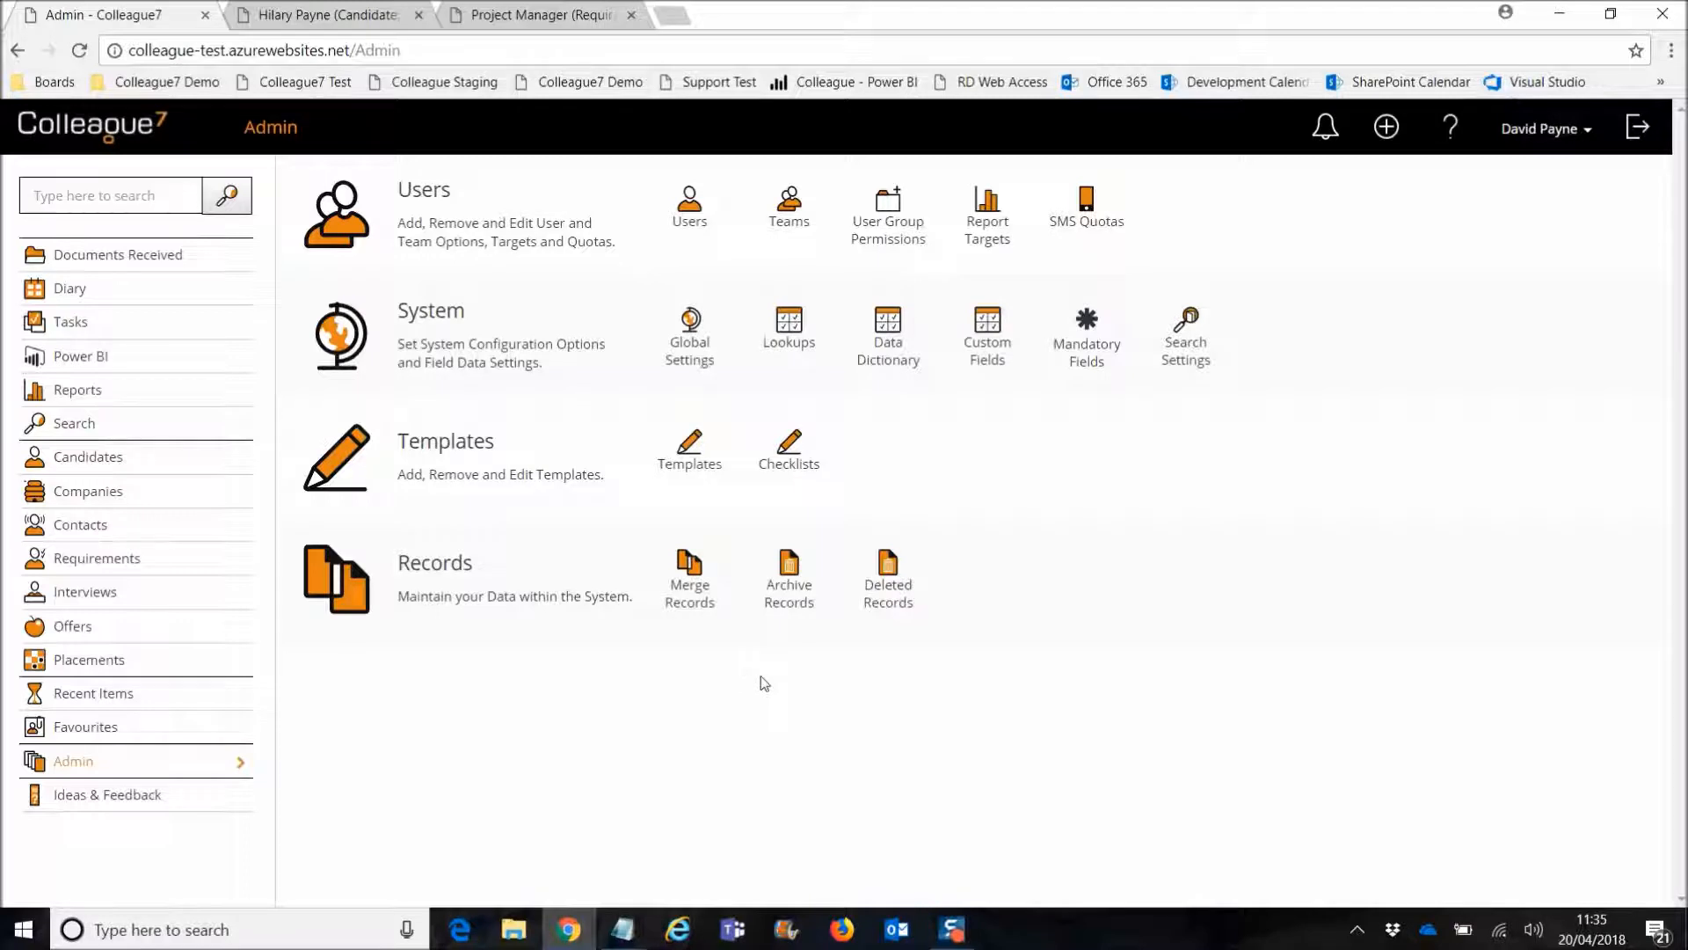
left_click(890, 596)
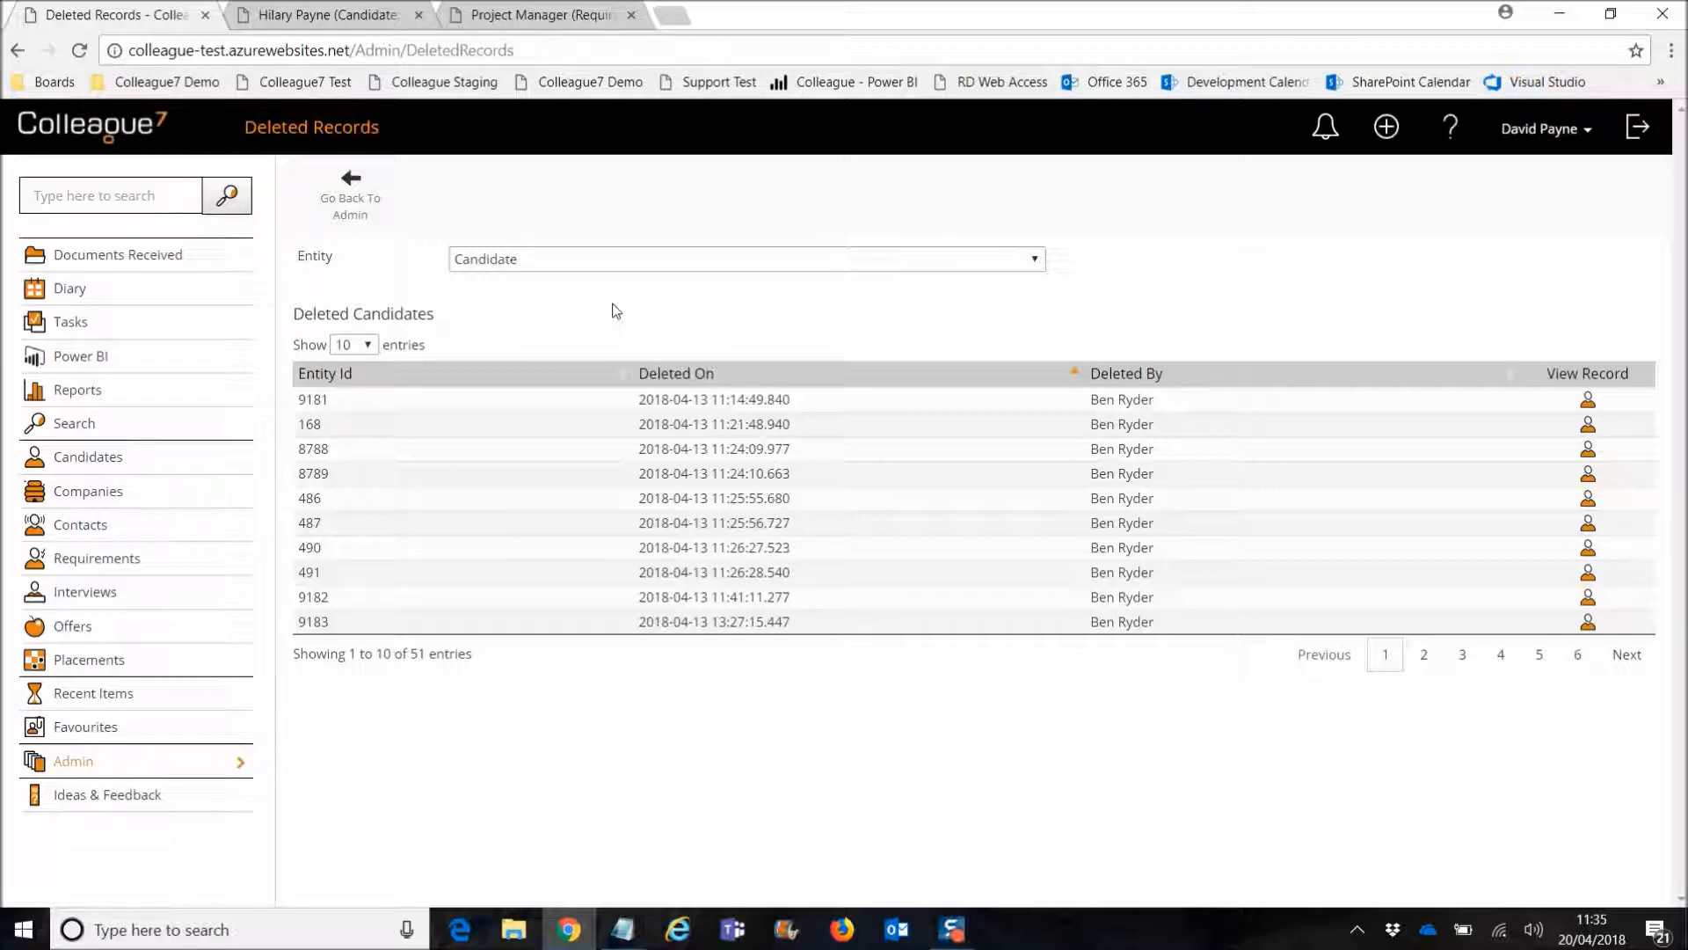
left_click(598, 264)
left_click(594, 321)
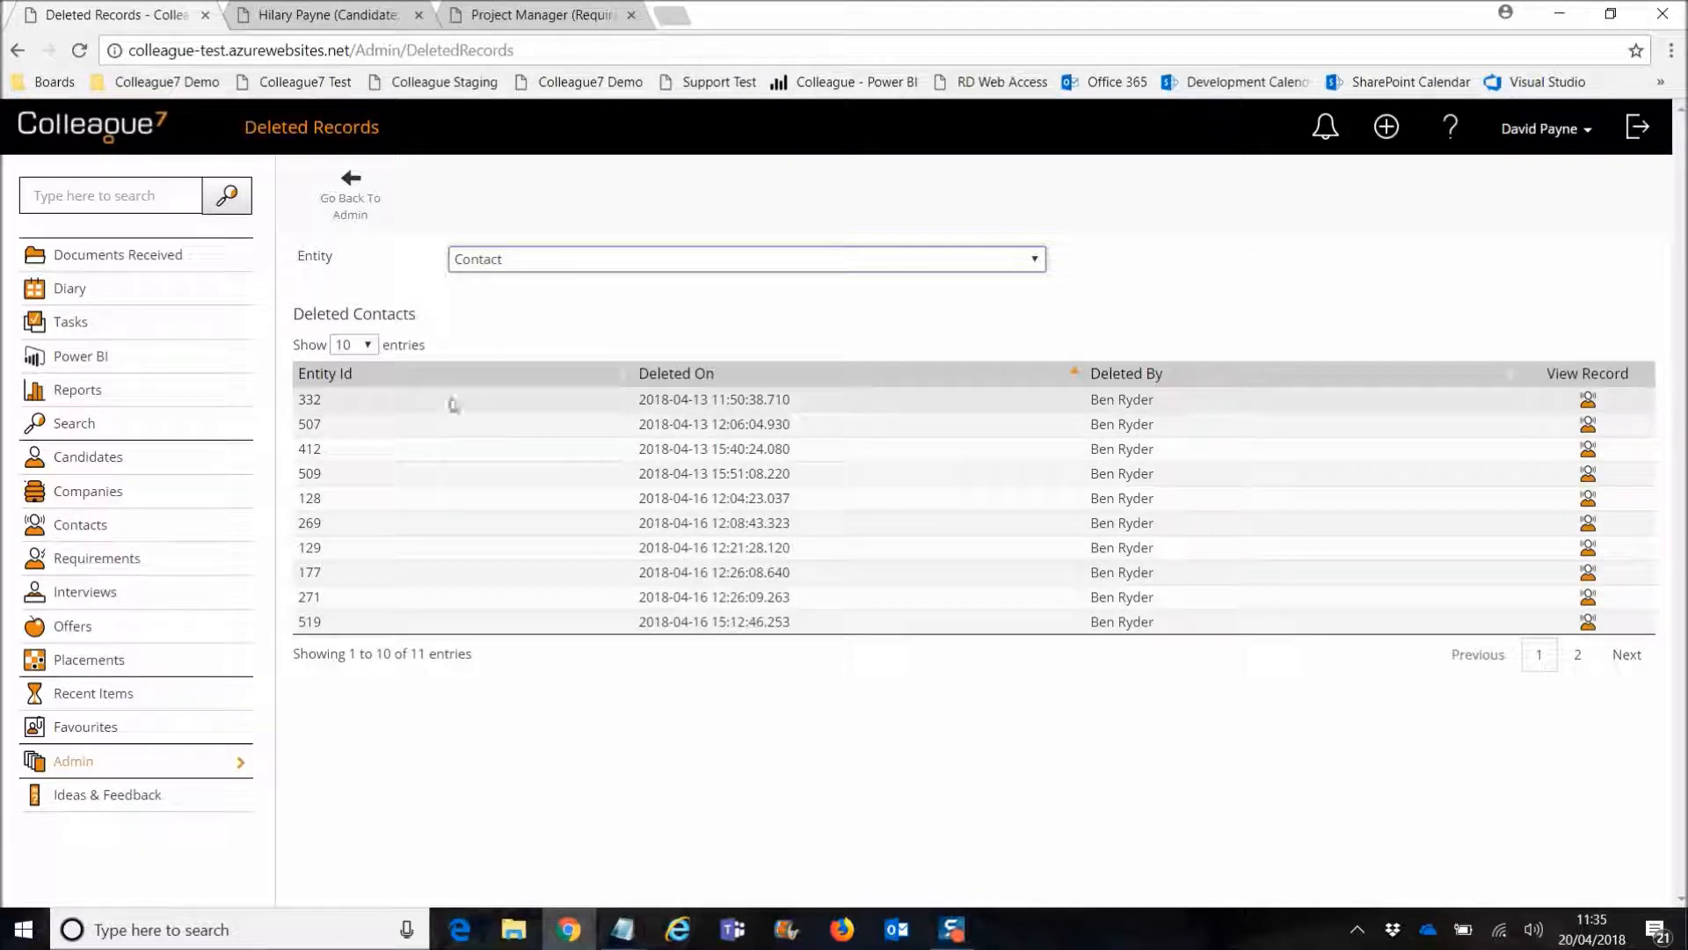
left_click(577, 262)
left_click(573, 288)
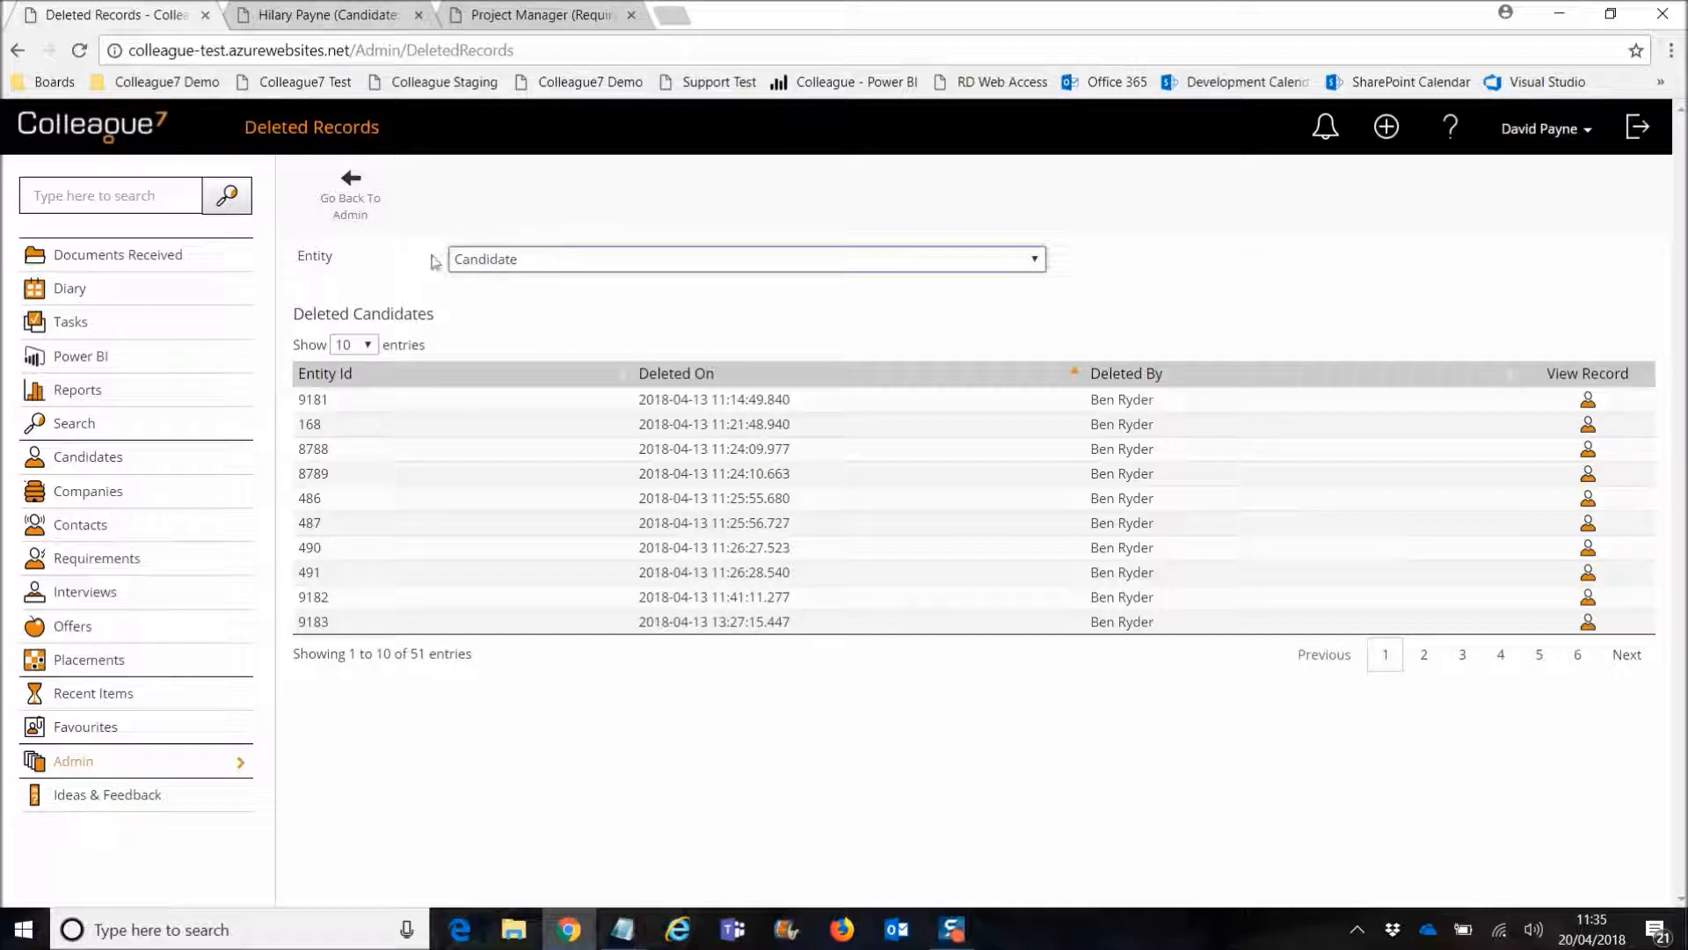
left_click(351, 196)
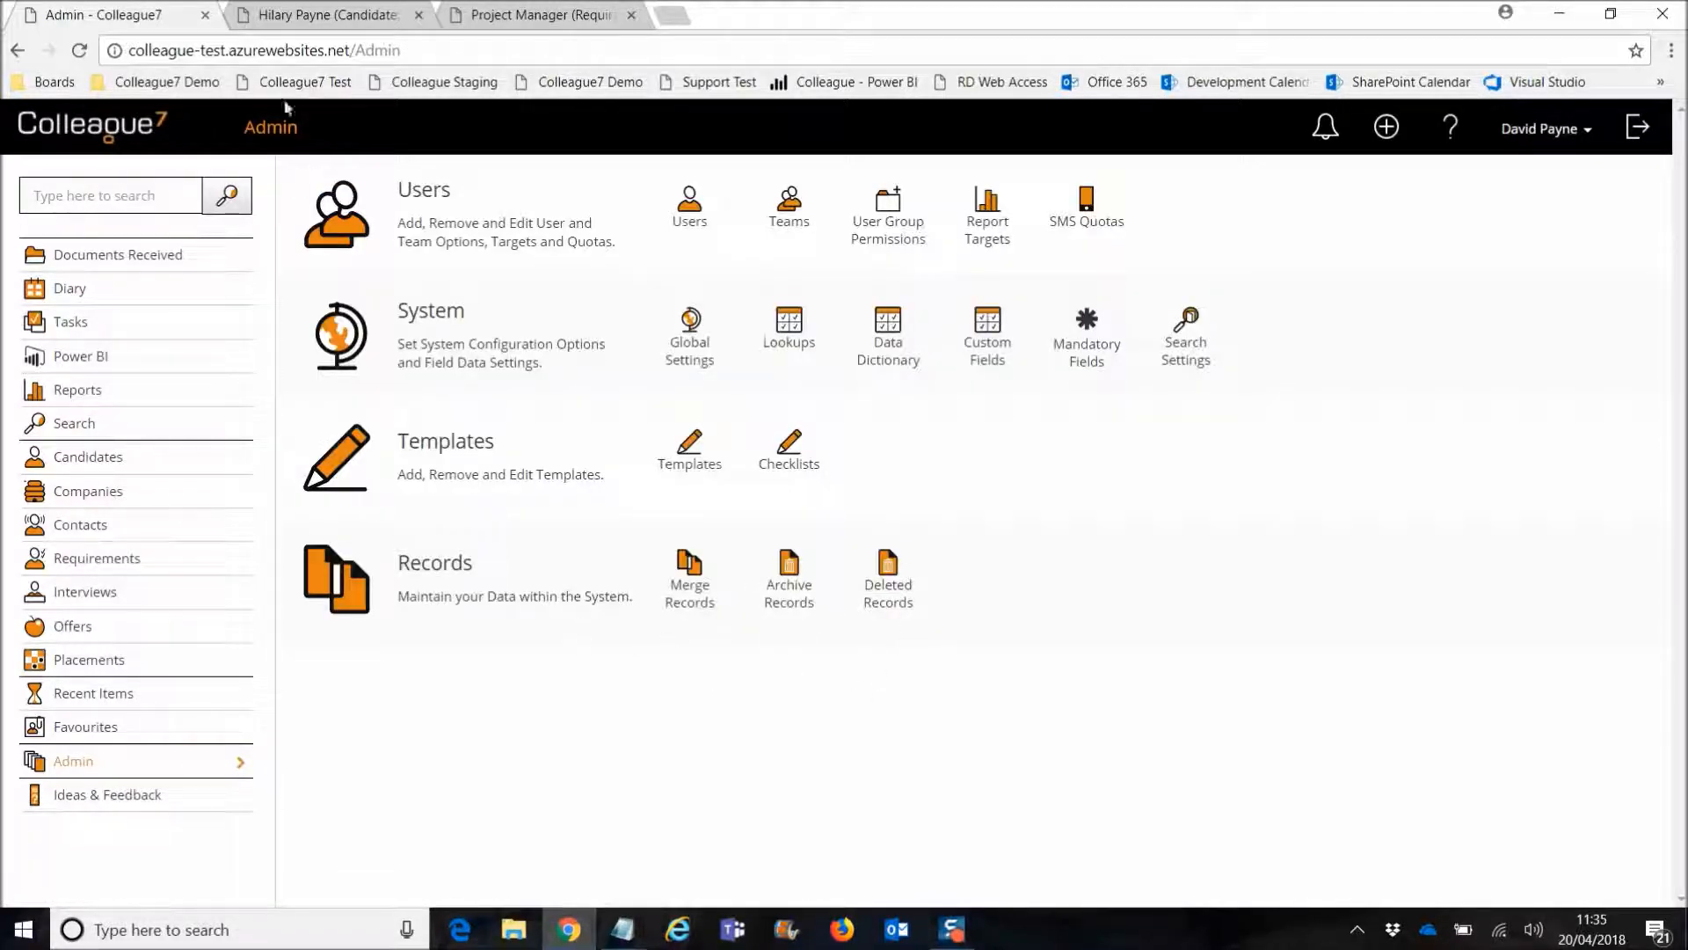
Step: Switch to the candidate's record and review its History, Documents, Notes and Skills tabs
left_click(349, 24)
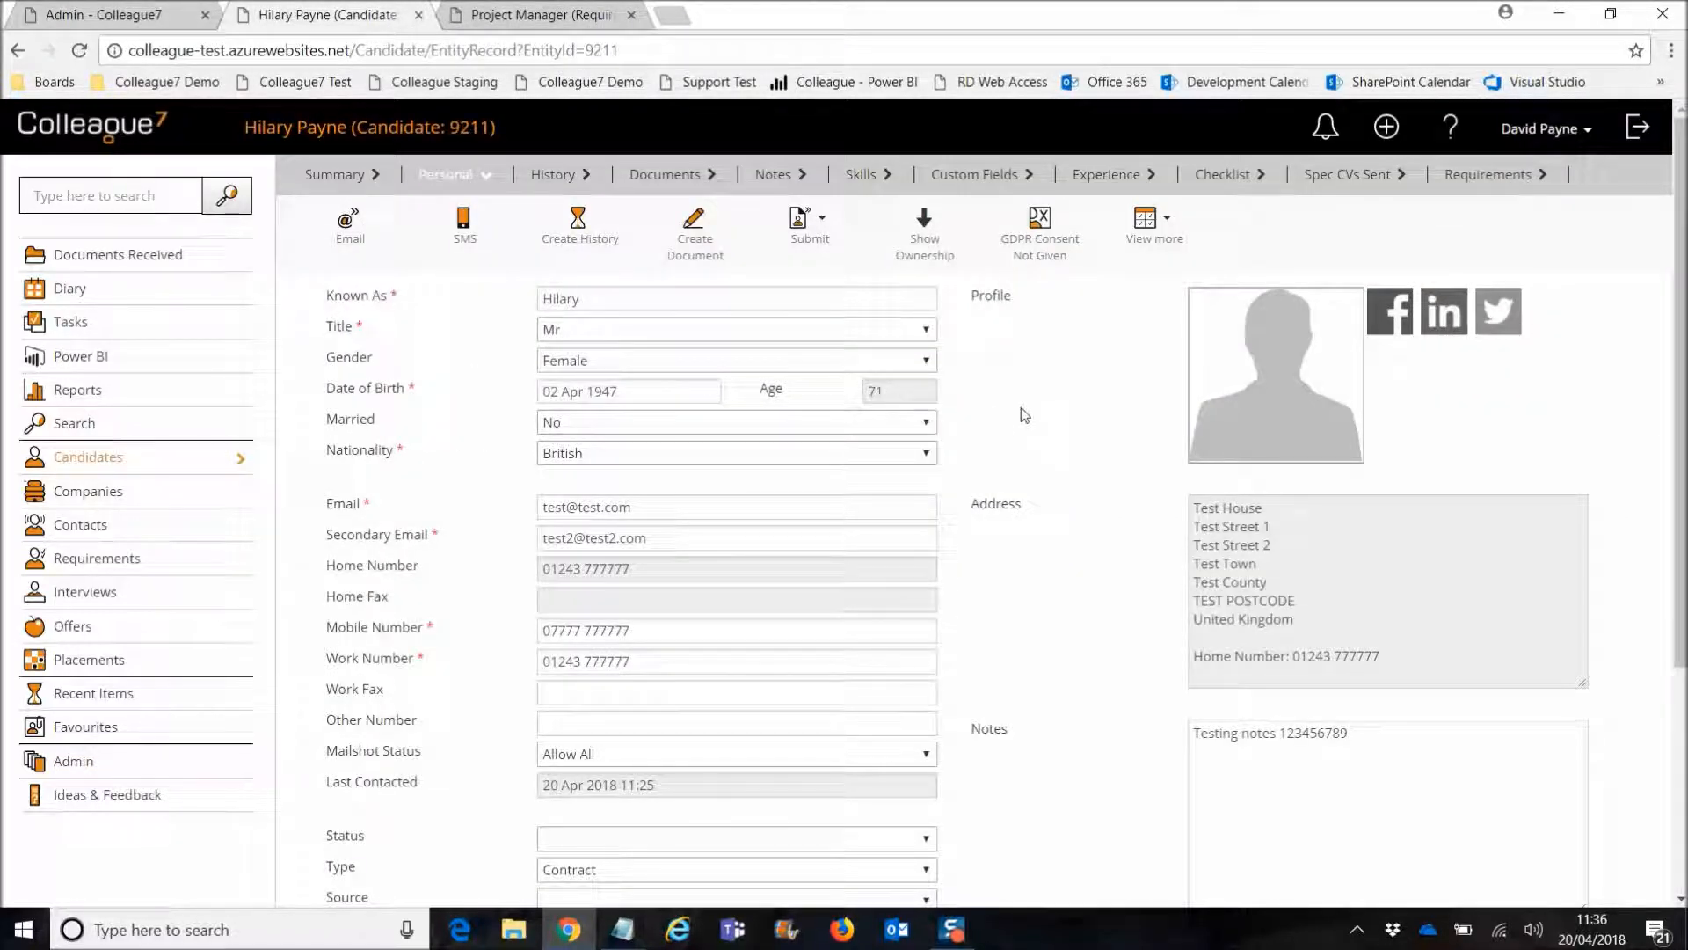
scroll(1017, 460, "down", 3)
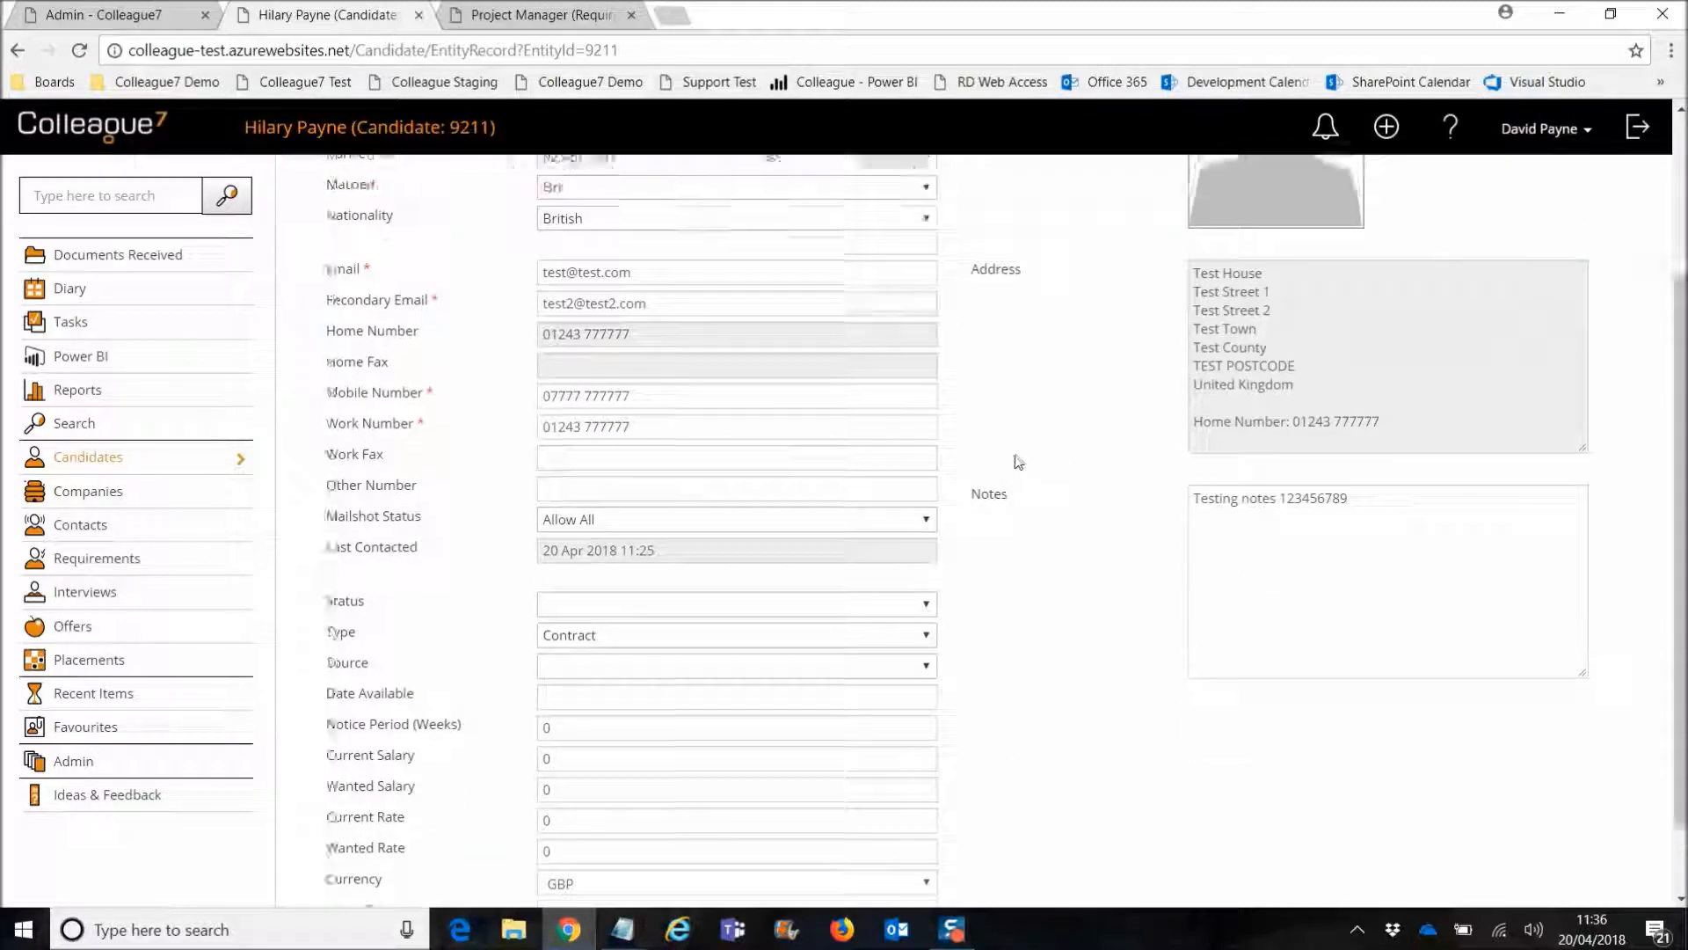
scroll(1017, 461, "up", 3)
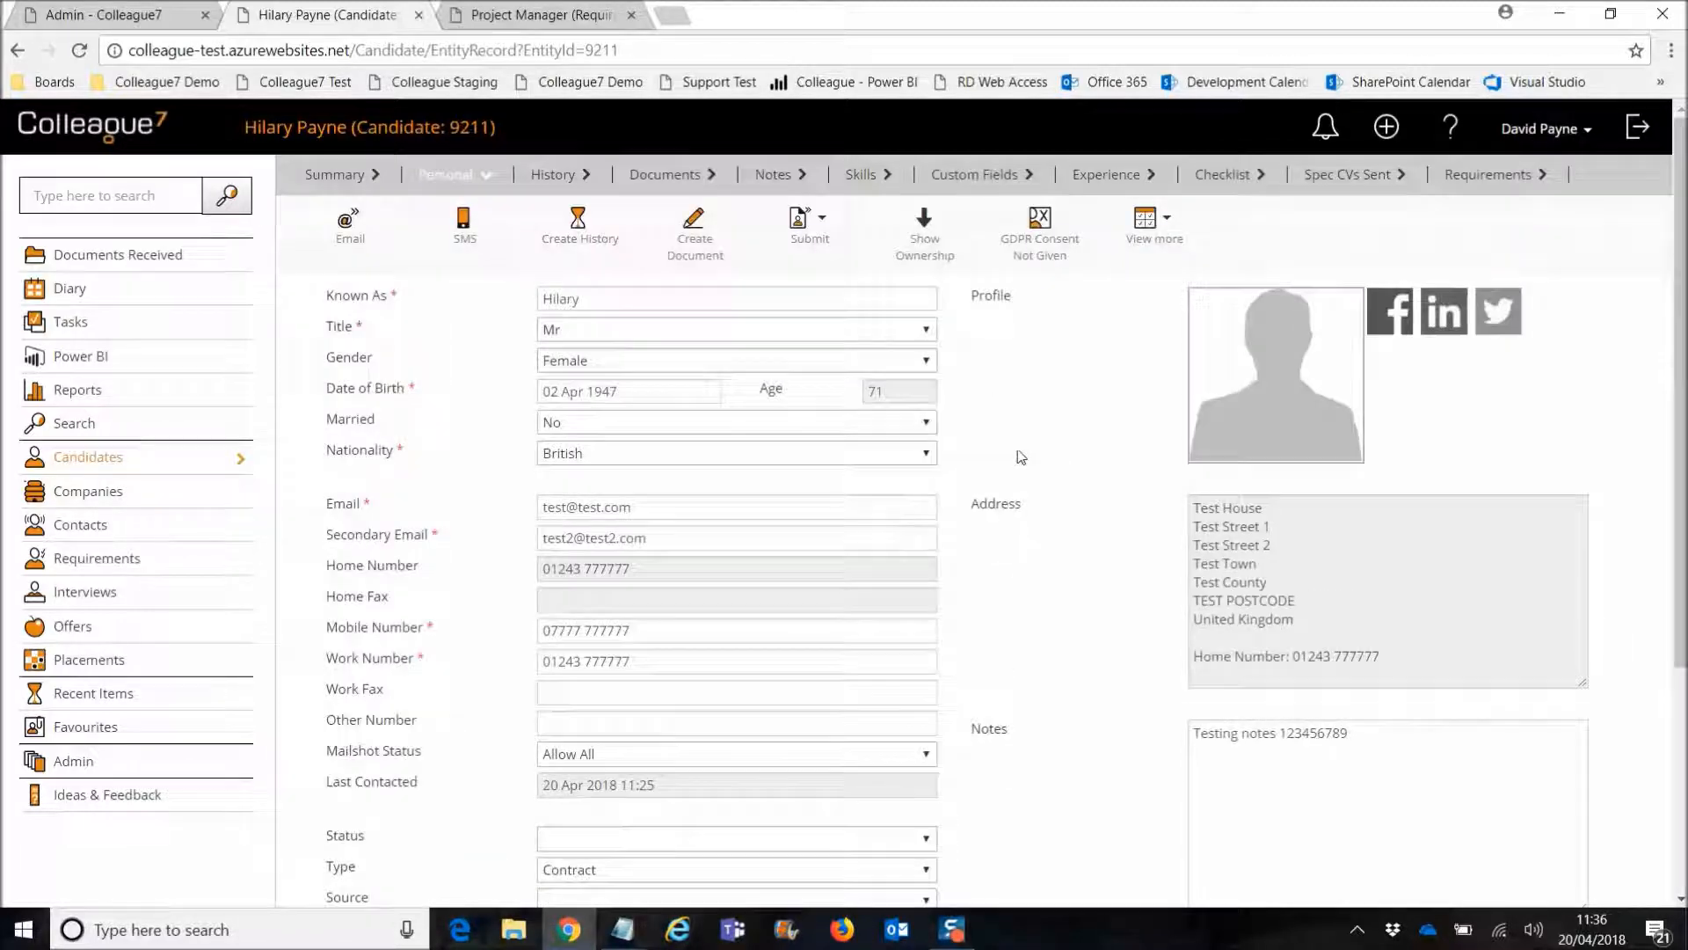
left_click(552, 175)
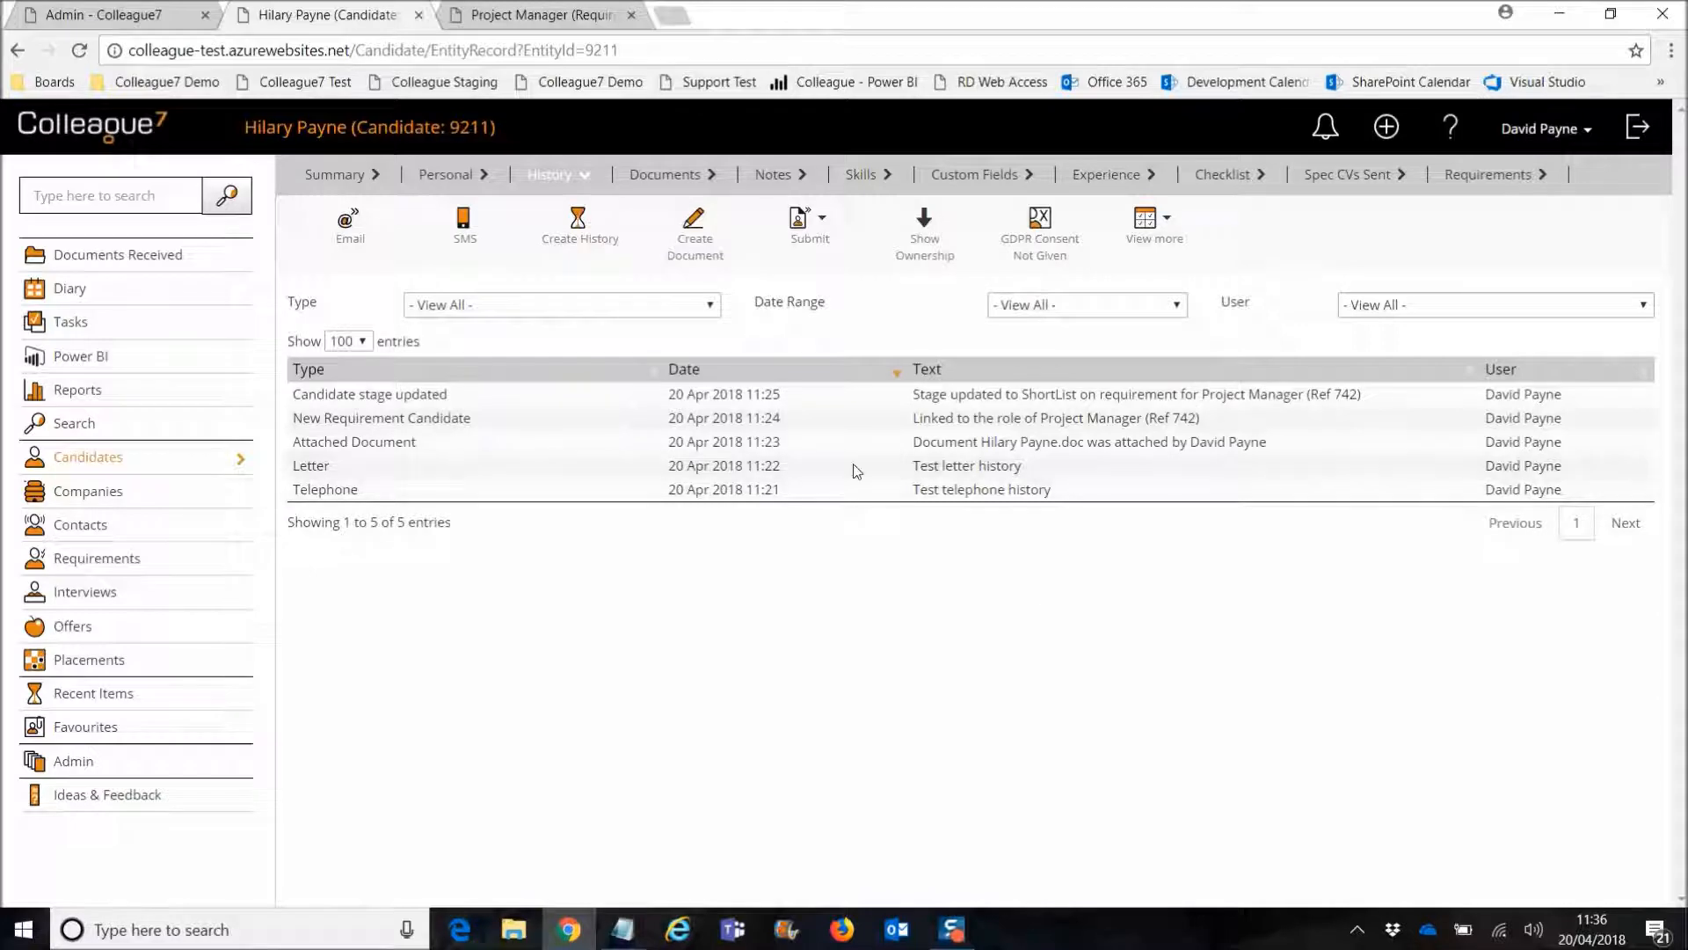
left_click(664, 173)
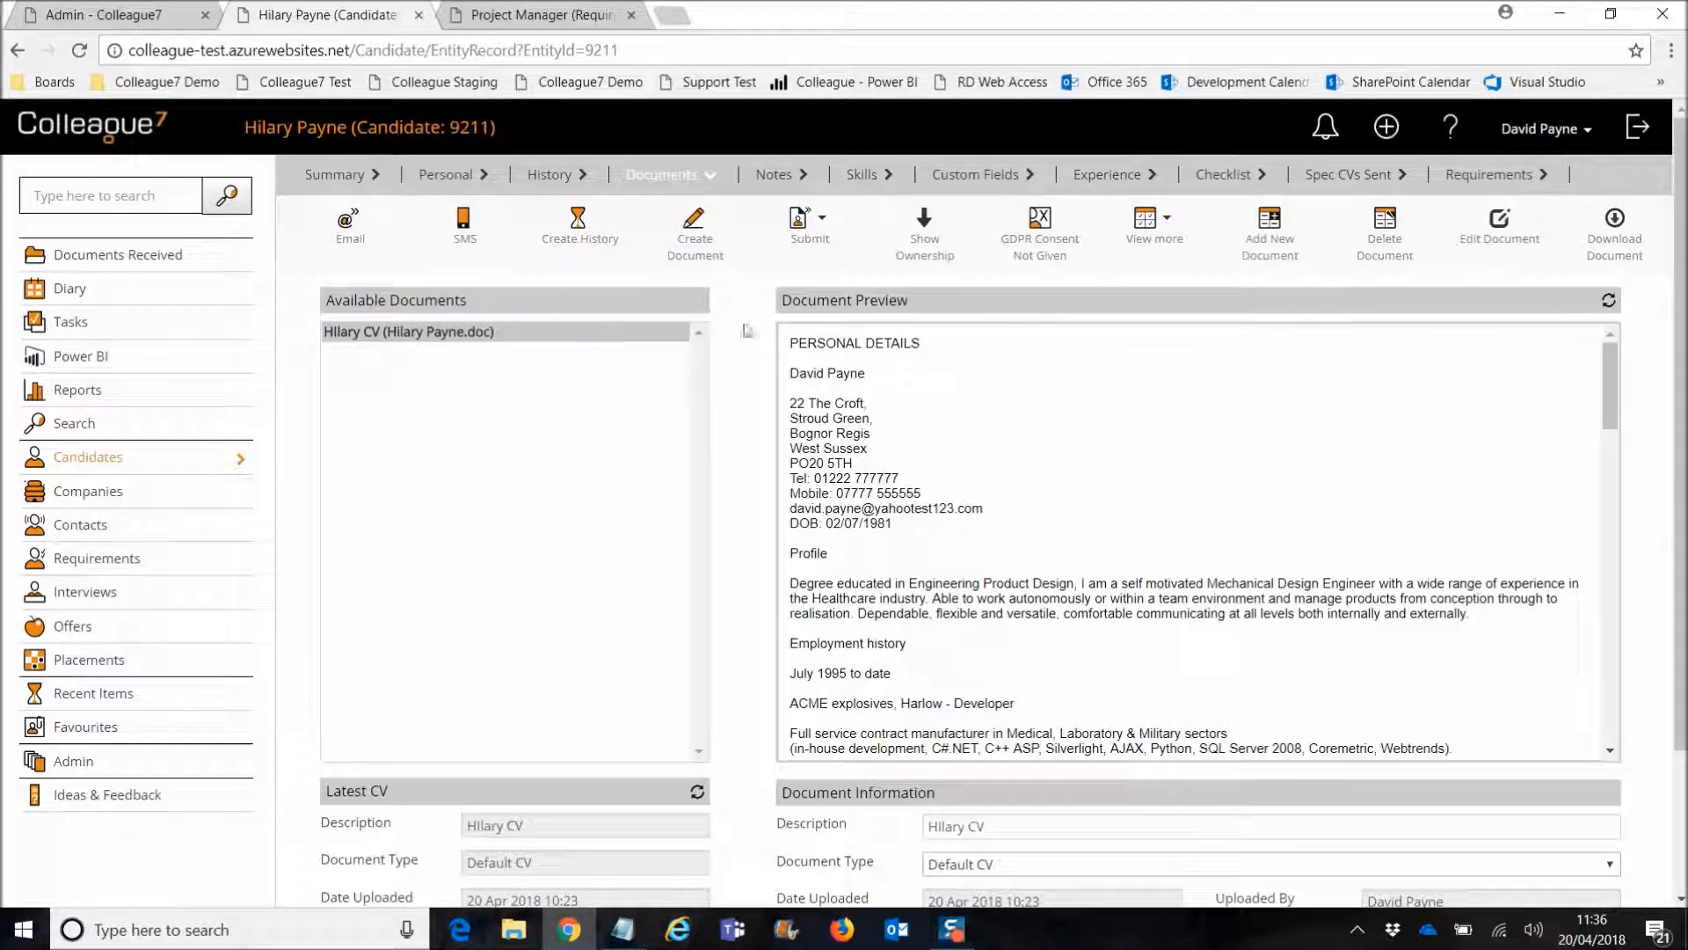
left_click(772, 174)
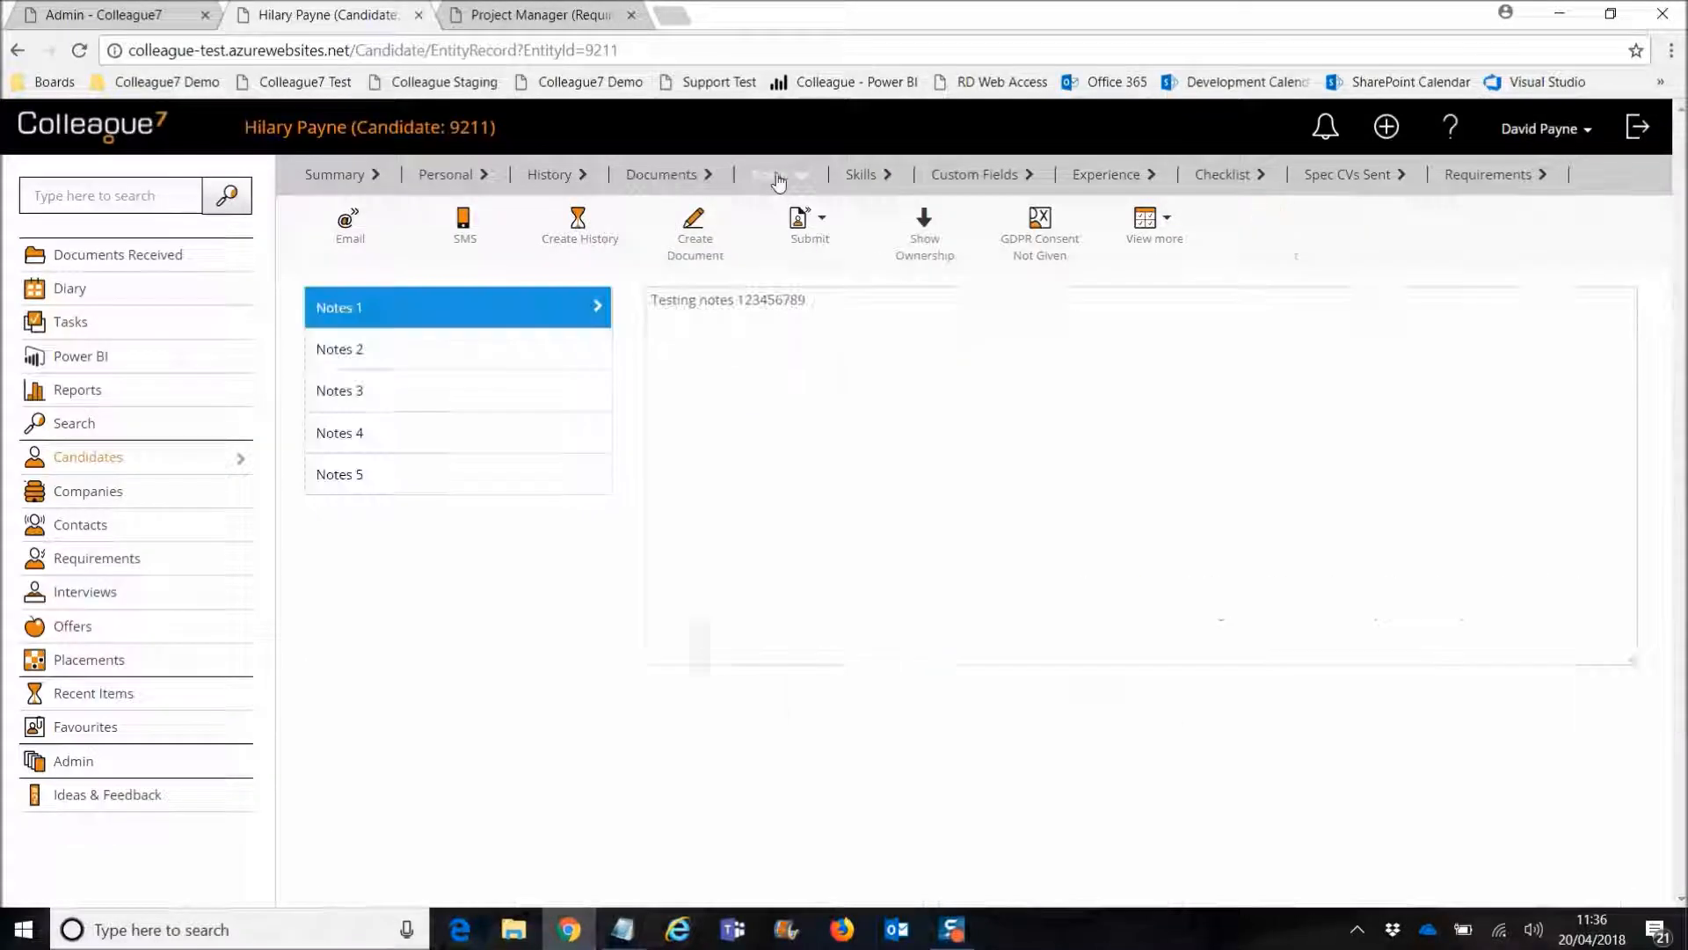
left_click(863, 174)
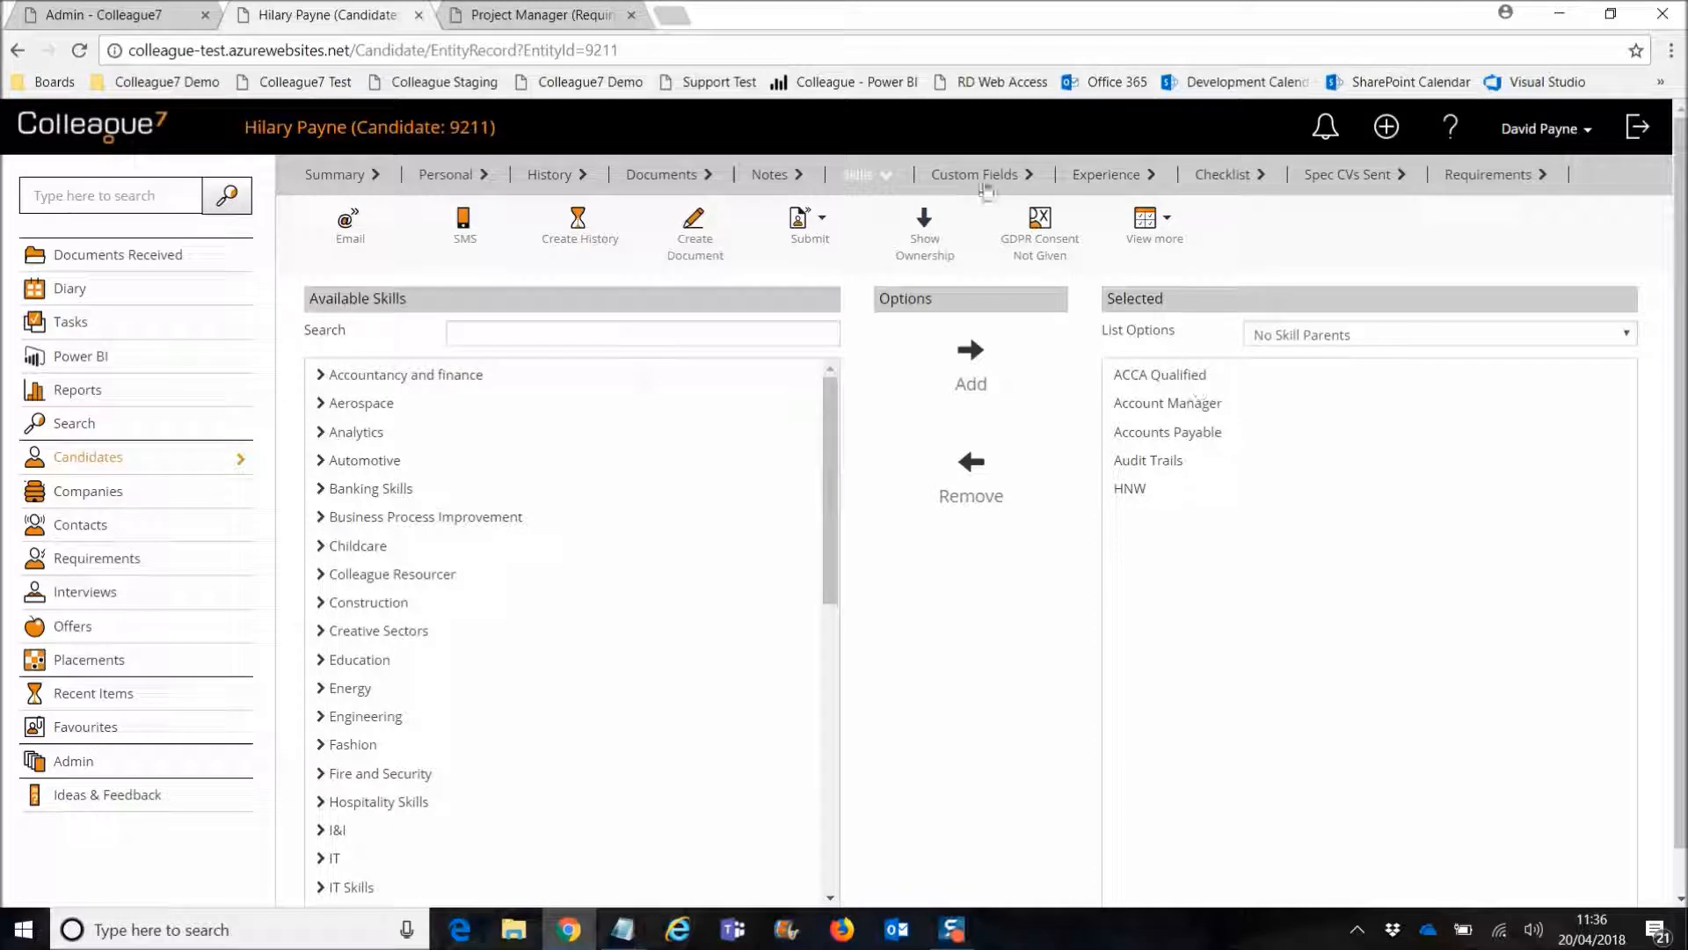
Step: Check Custom Fields, Experience and Requirements, then return to Personal details and open View more
left_click(1106, 175)
left_click(976, 175)
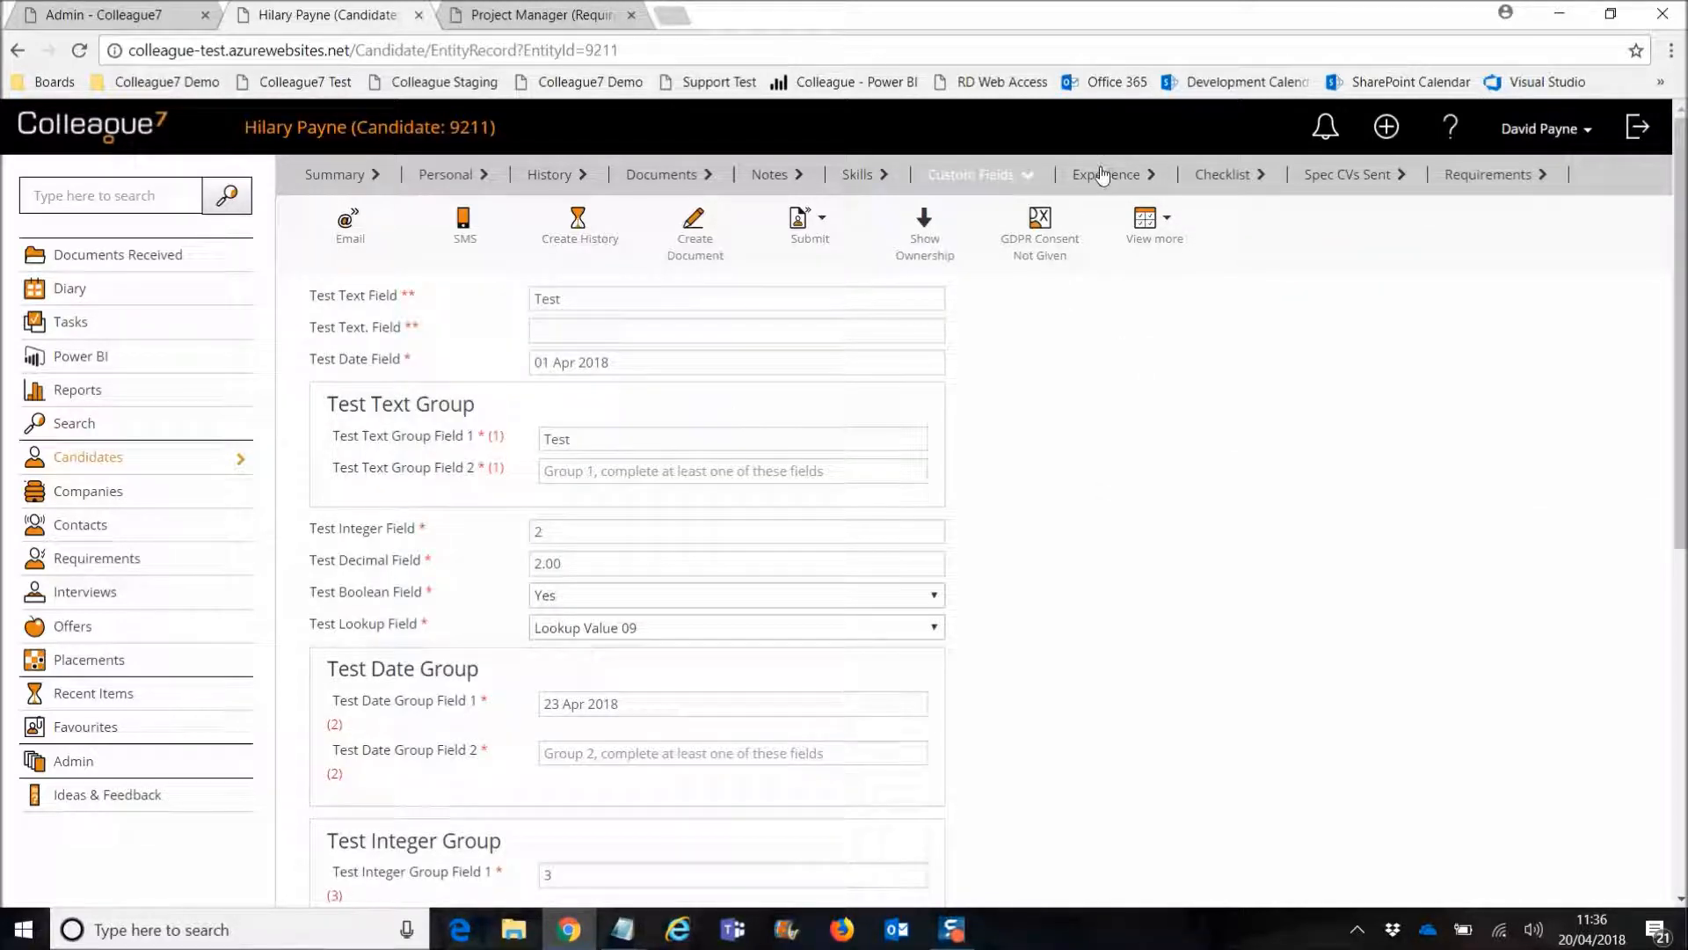
left_click(1106, 174)
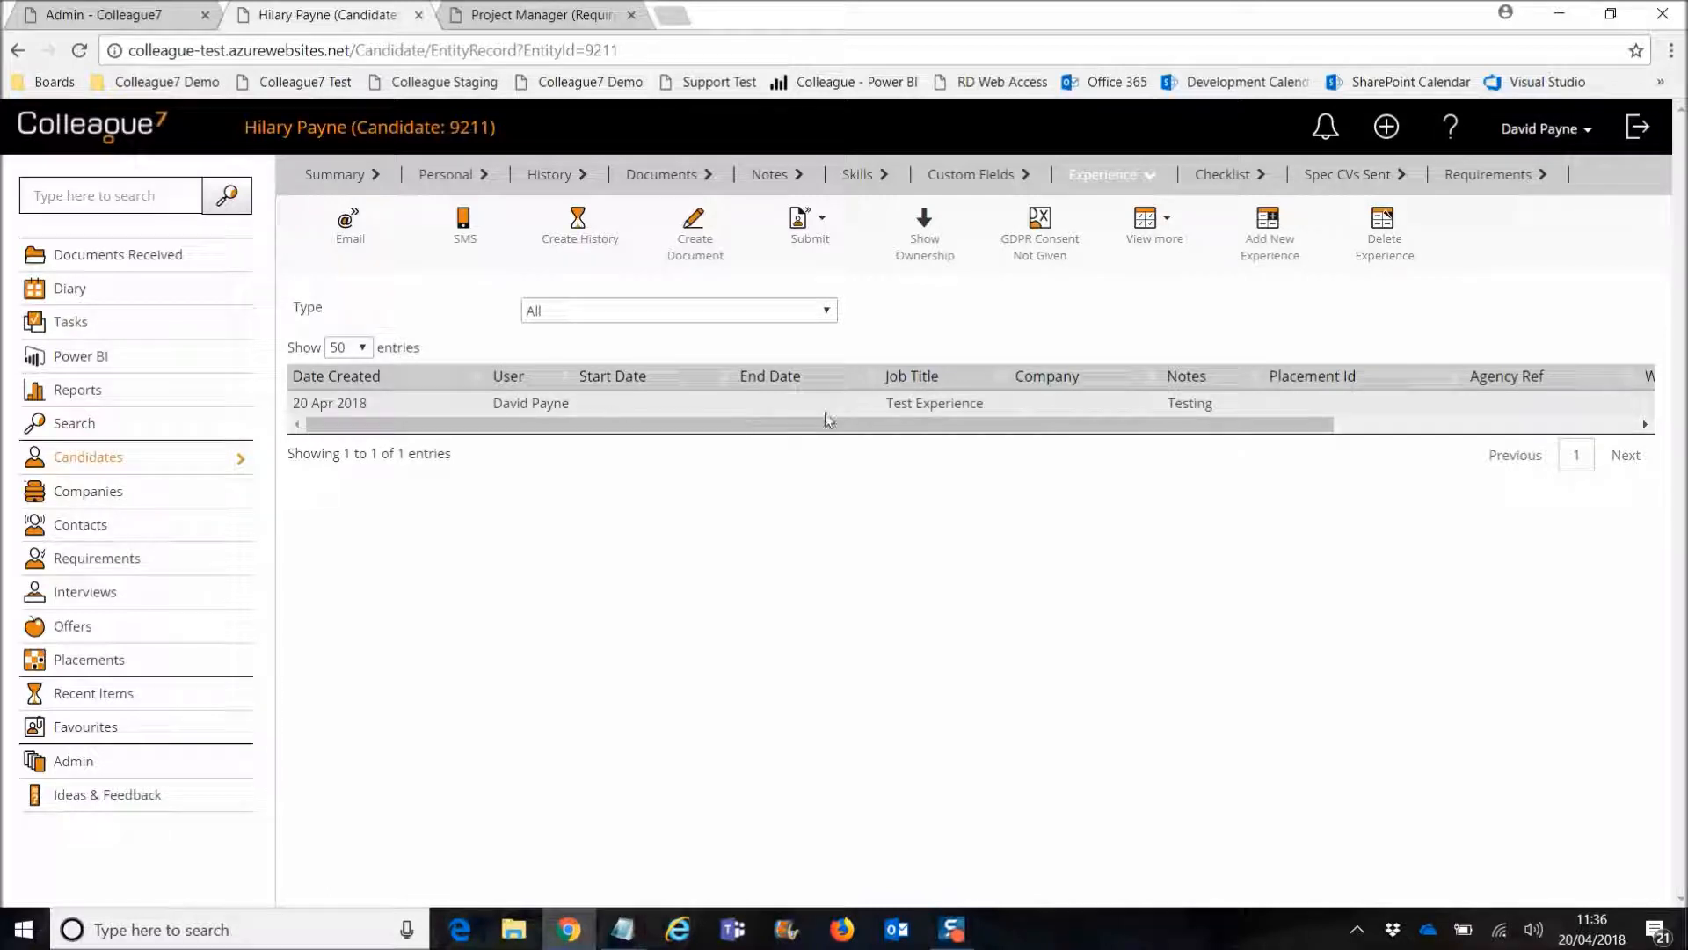
left_click(1477, 180)
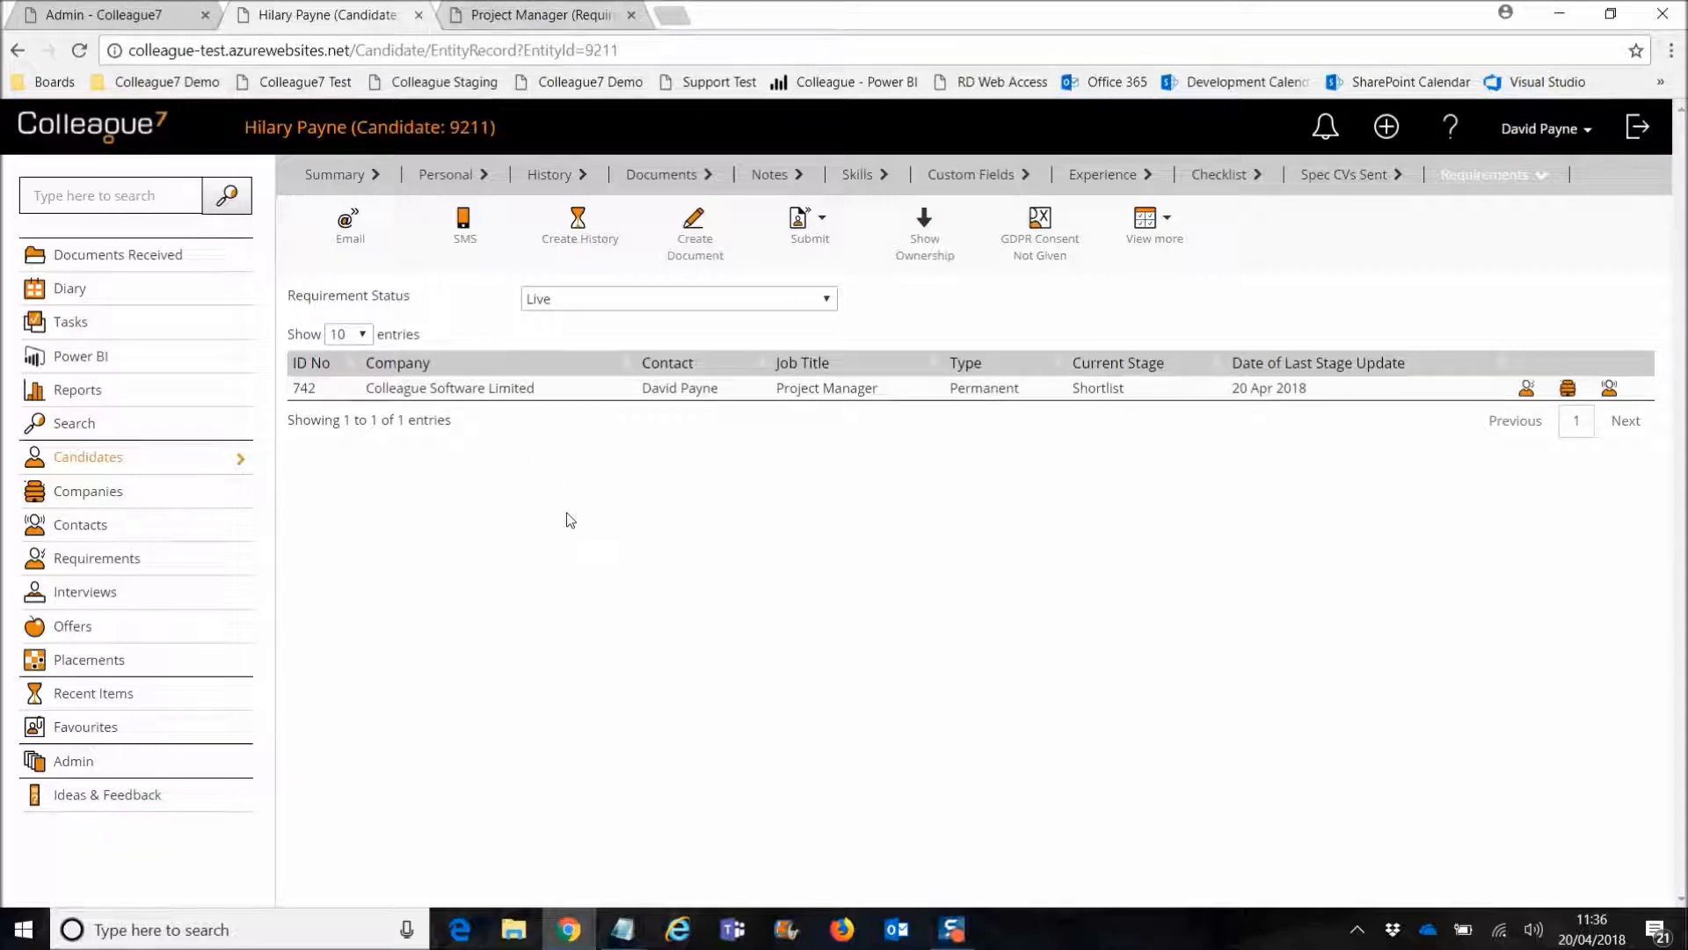
left_click(442, 174)
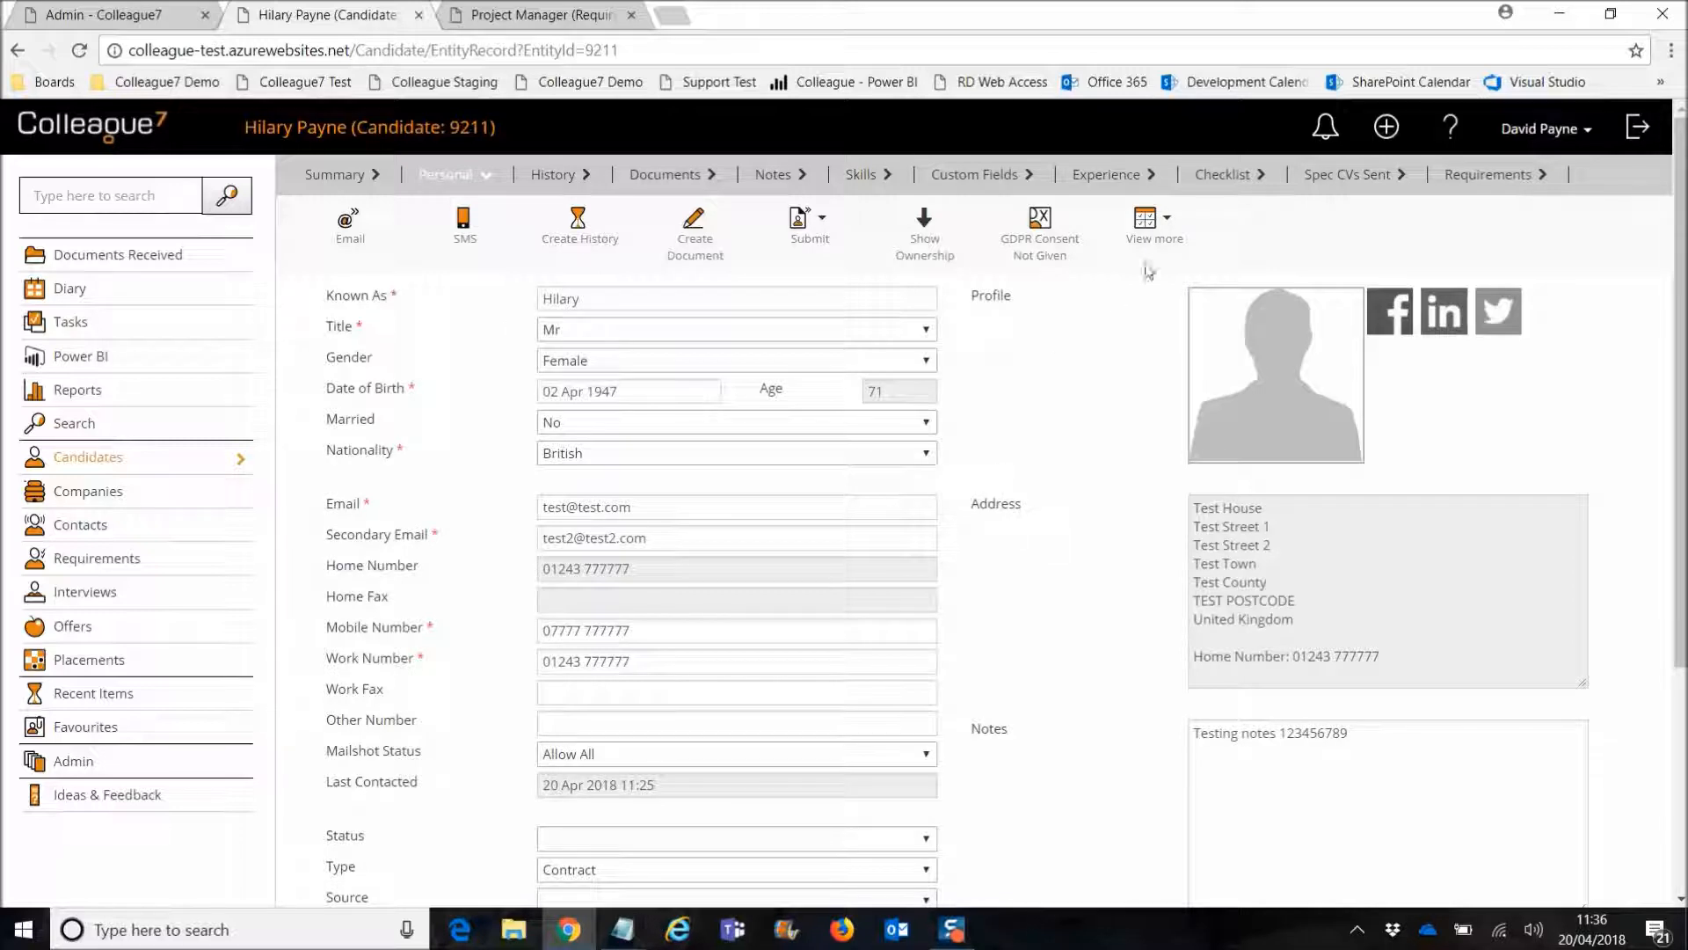
left_click(1151, 239)
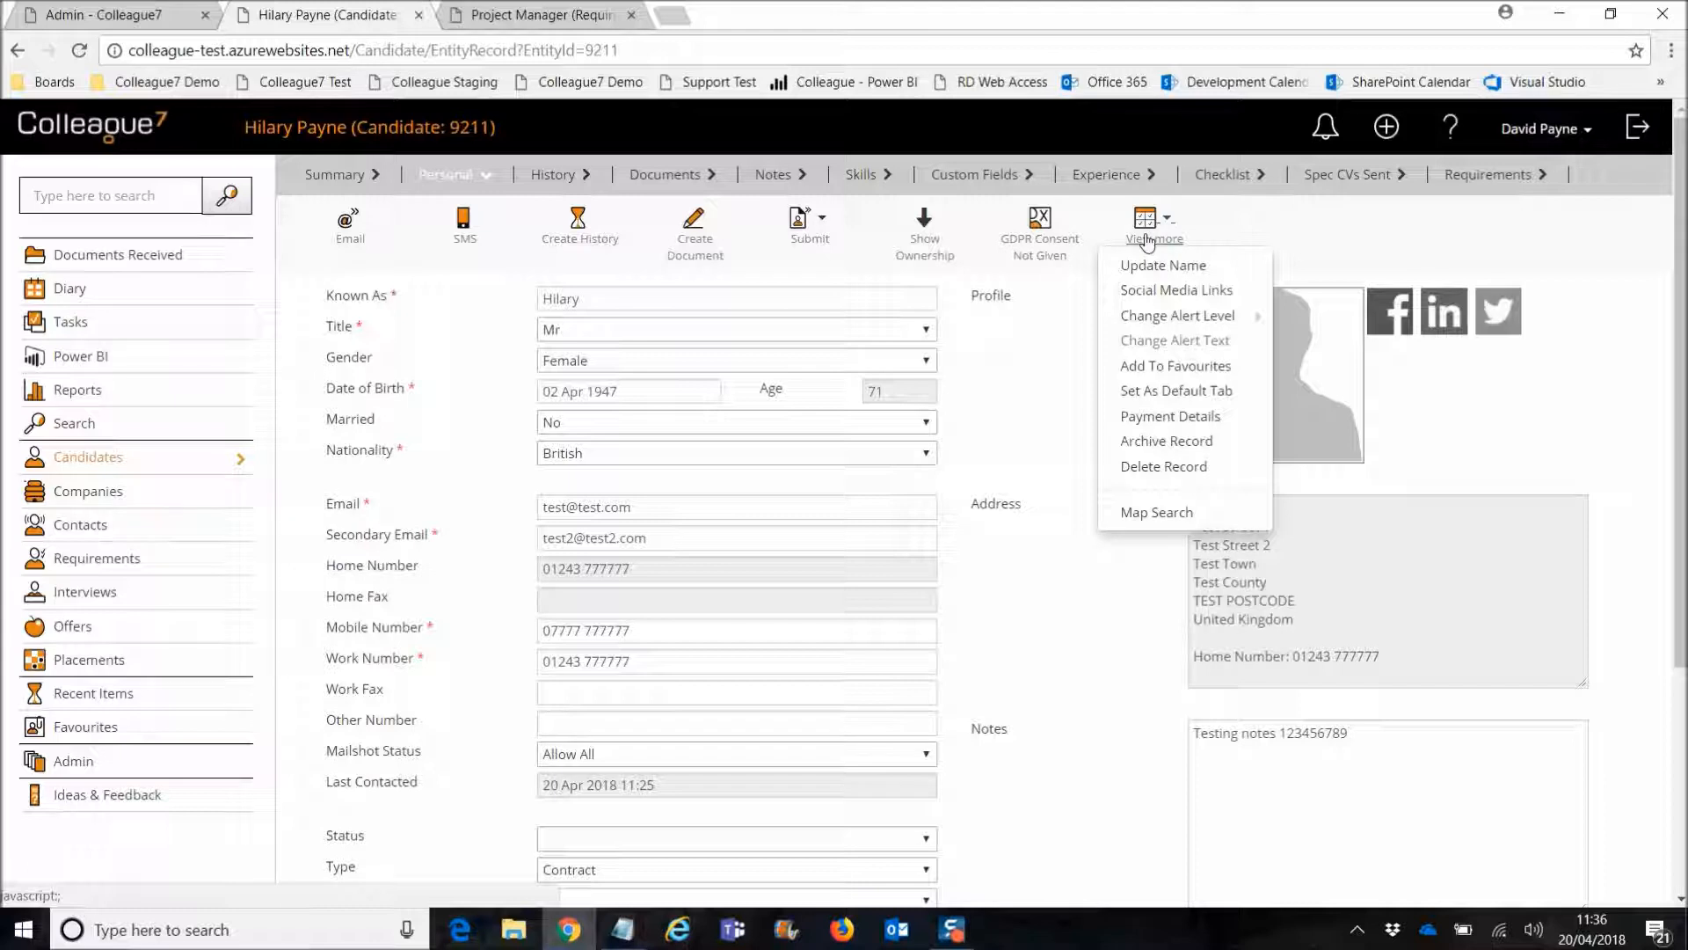
Step: Choose Delete Record and read the permanent-deletion warning banner's two lines
left_click(1167, 469)
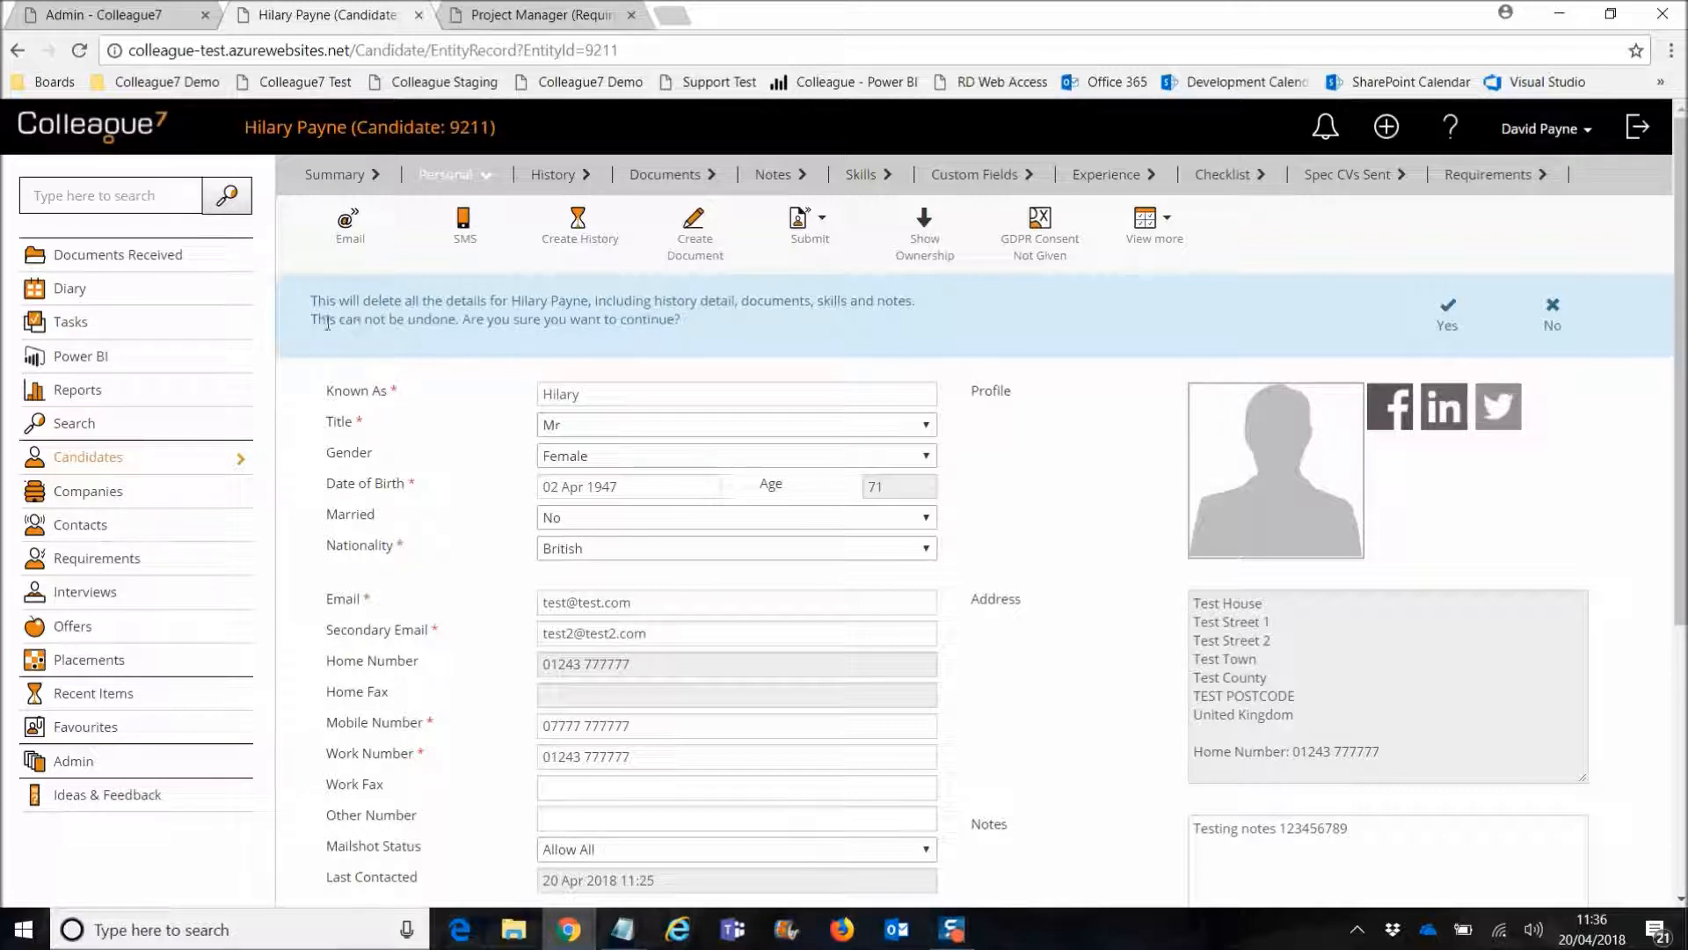
left_click_drag(312, 321, 448, 321)
left_click(452, 322)
left_click_drag(316, 320, 463, 322)
left_click(469, 333)
Step: Confirm deleting candidate 9211 and review the emptied record with its April 20, 2018 deletion notice
left_click(1448, 316)
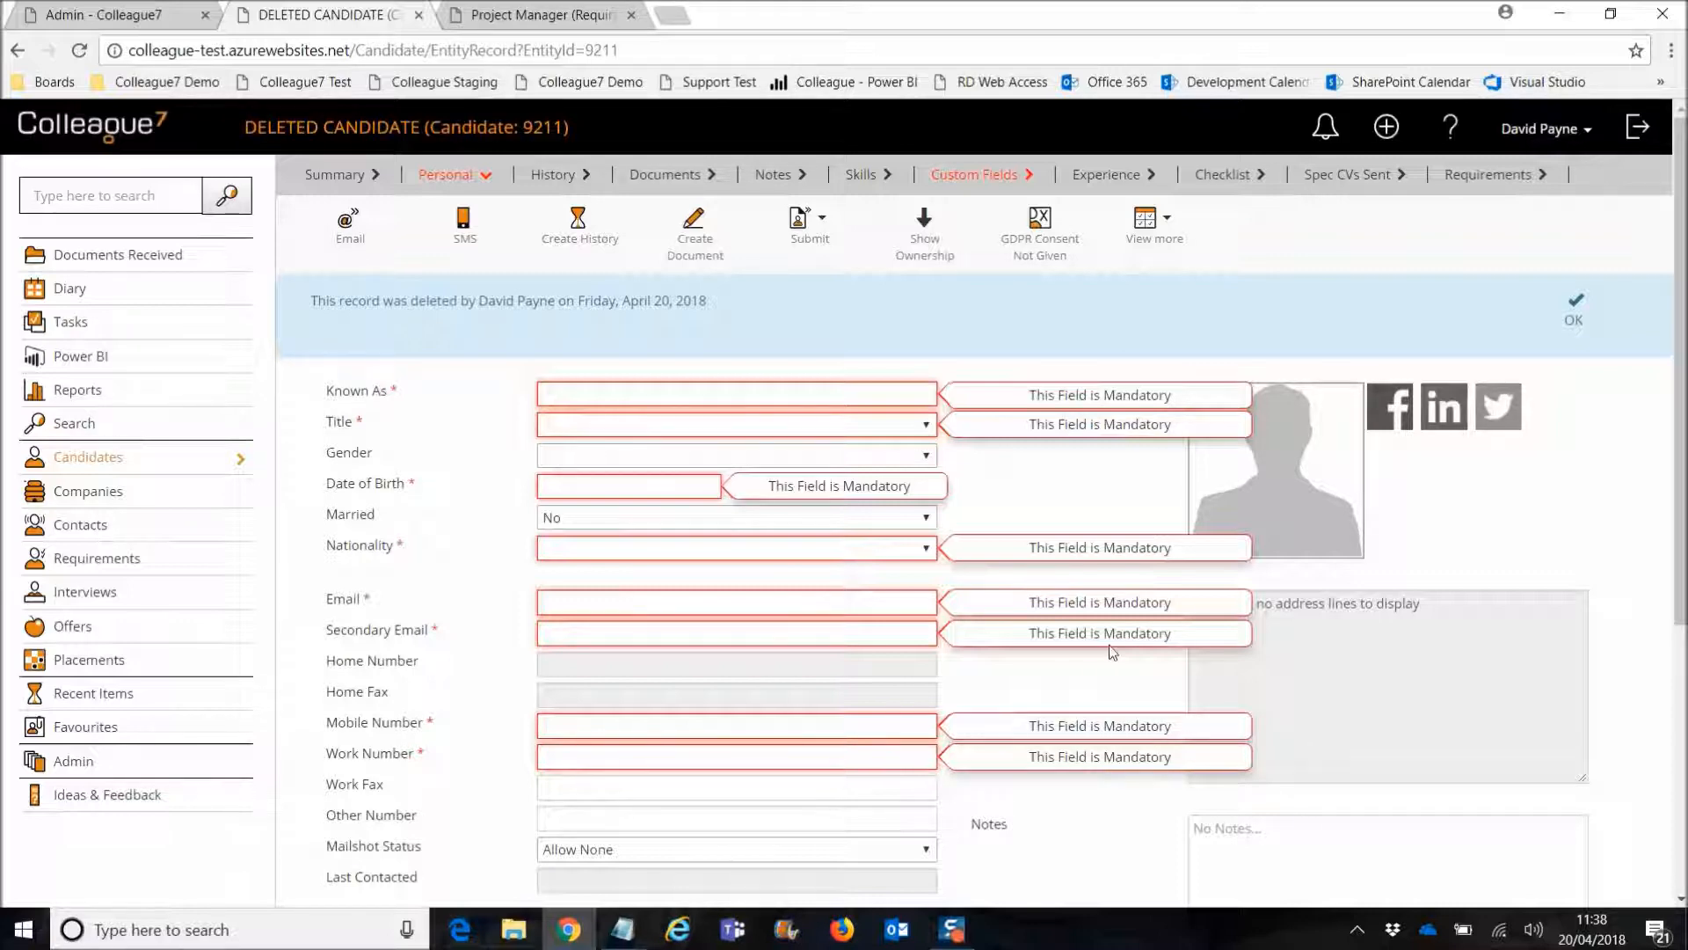
scroll(1103, 635, "down", 5)
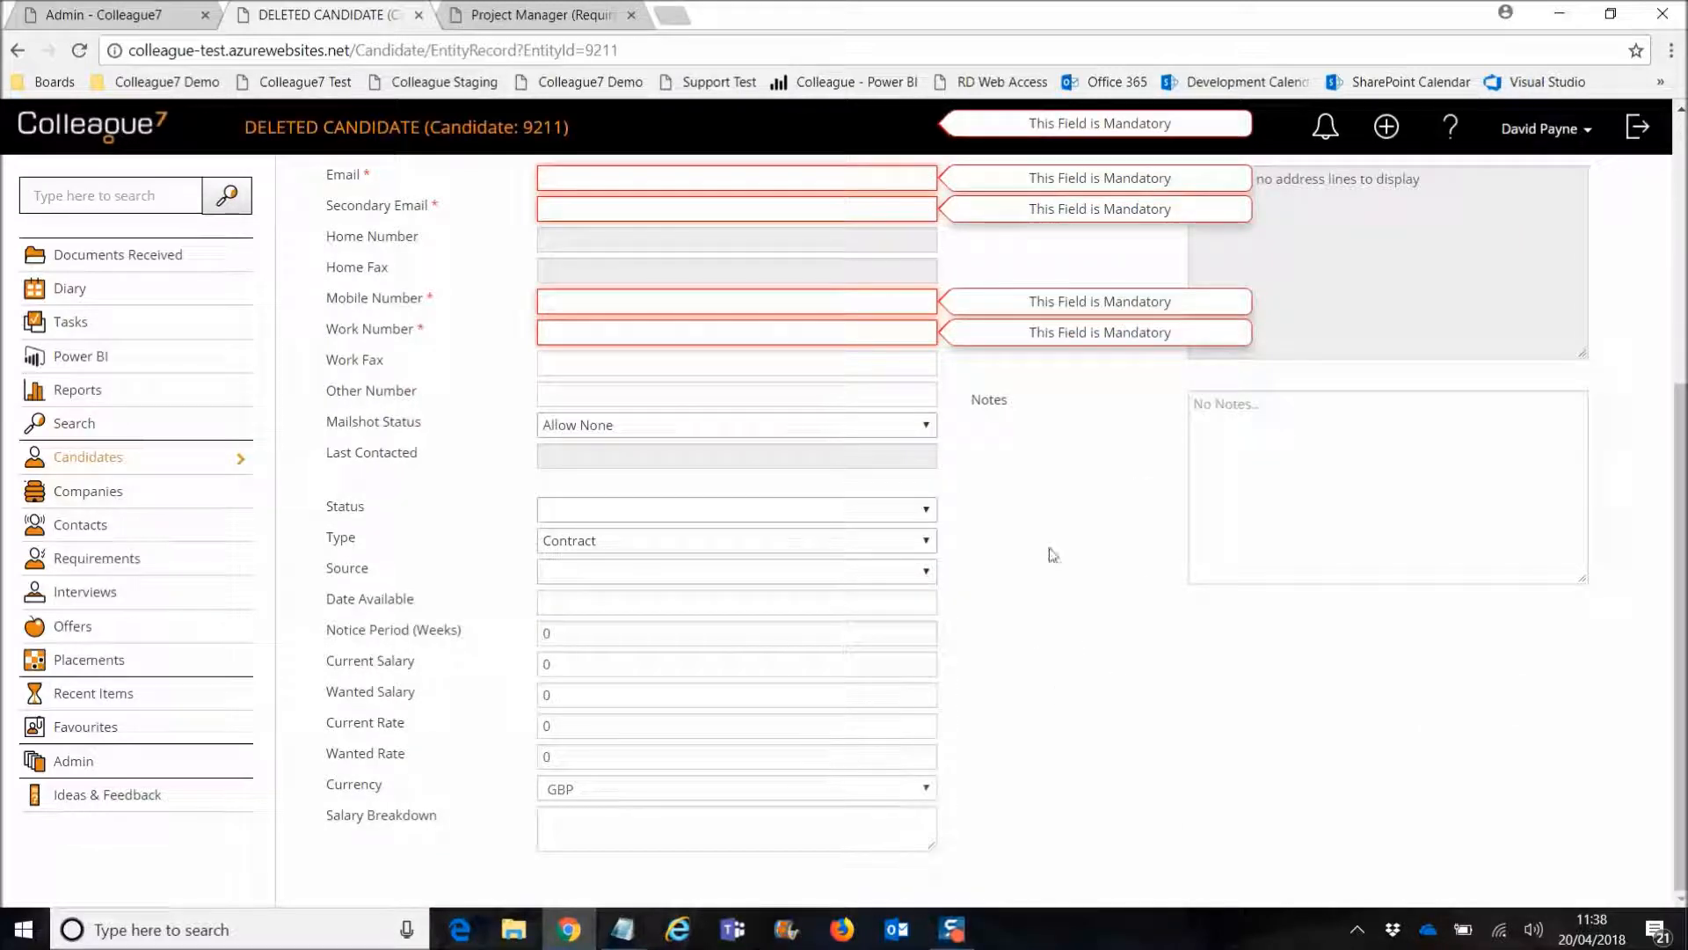
scroll(1059, 599, "up", 5)
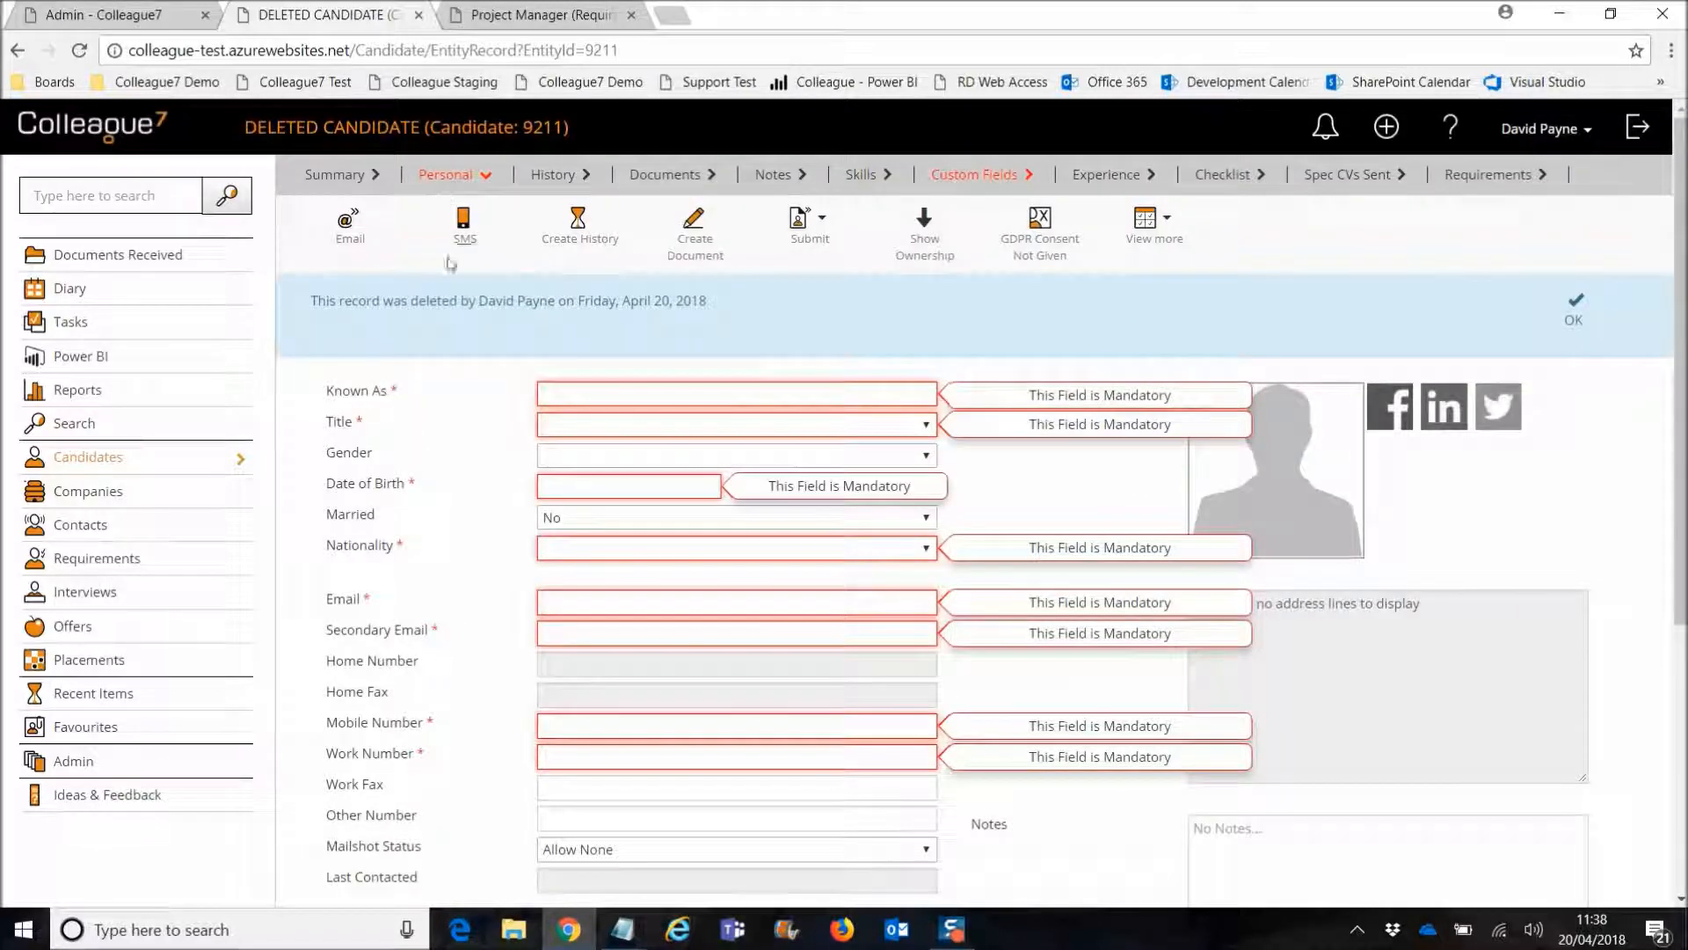
scroll(660, 704, "down", 3)
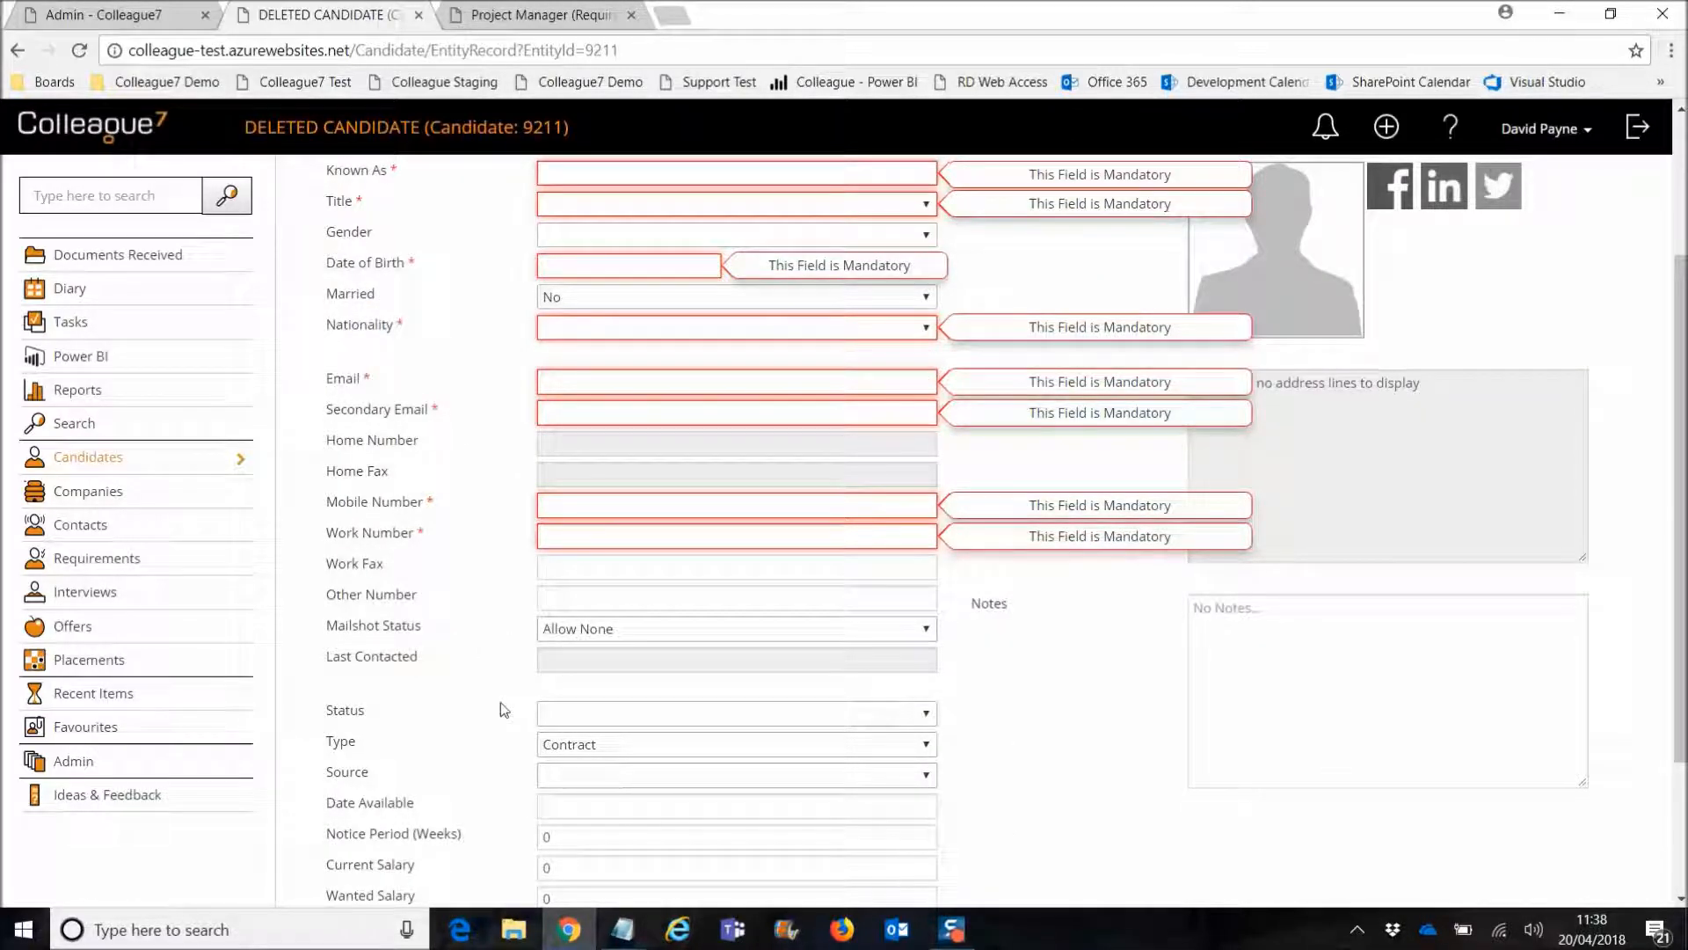
scroll(499, 702, "up", 3)
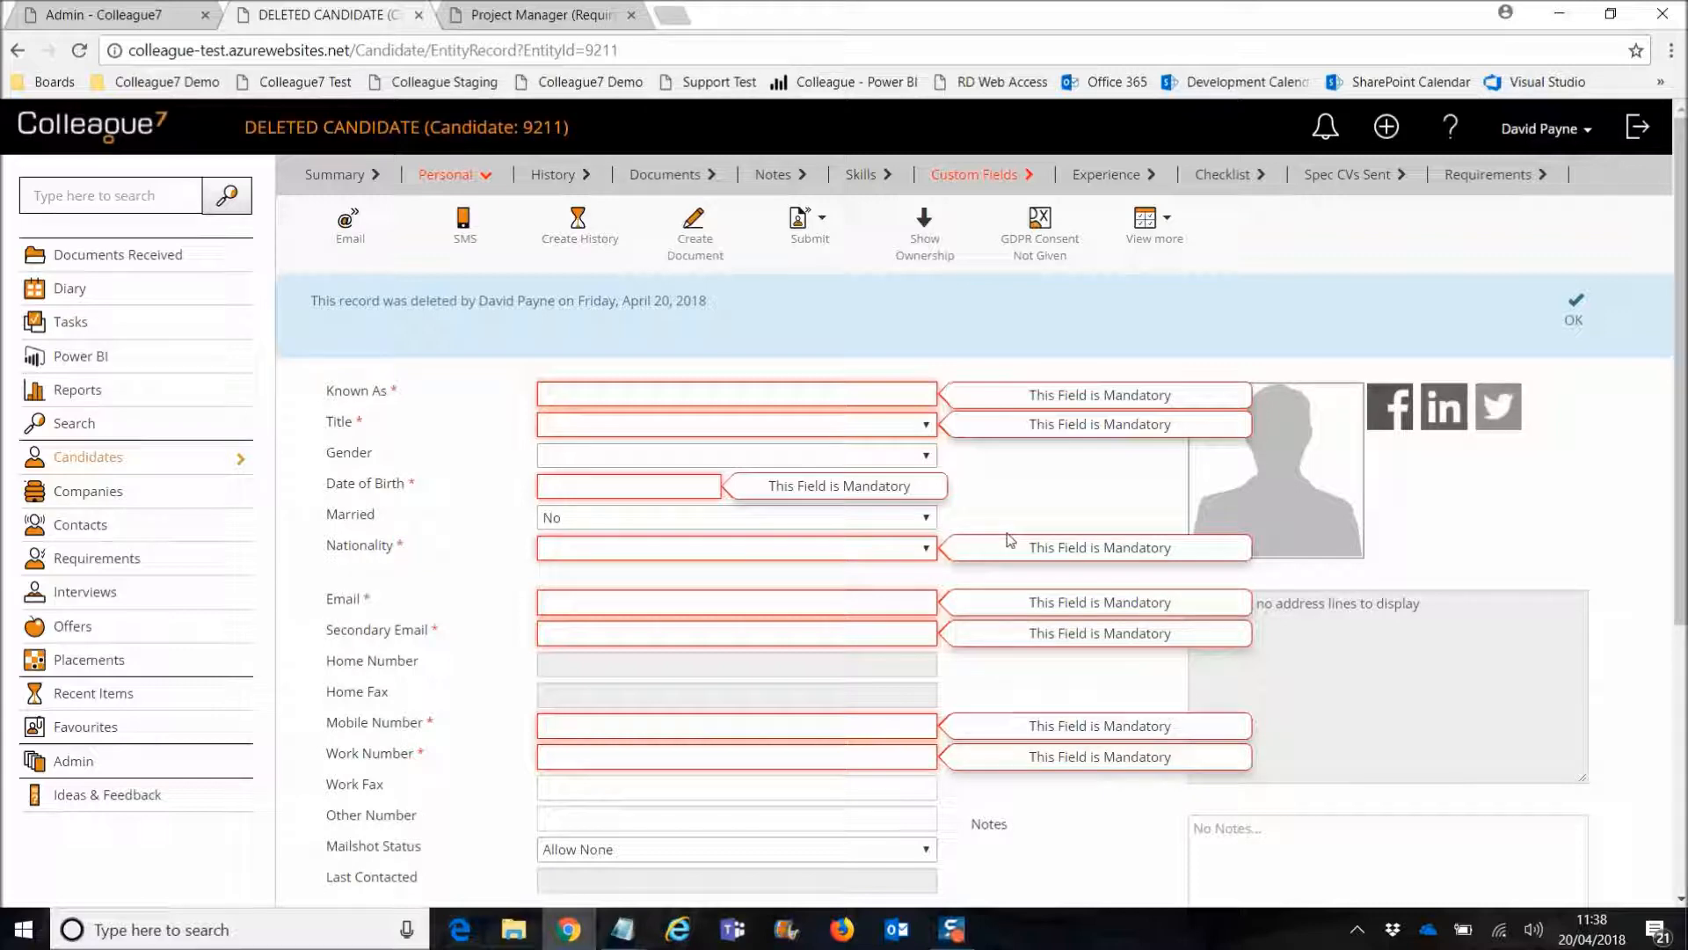
scroll(1017, 548, "down", 1)
scroll(1031, 605, "down", 3)
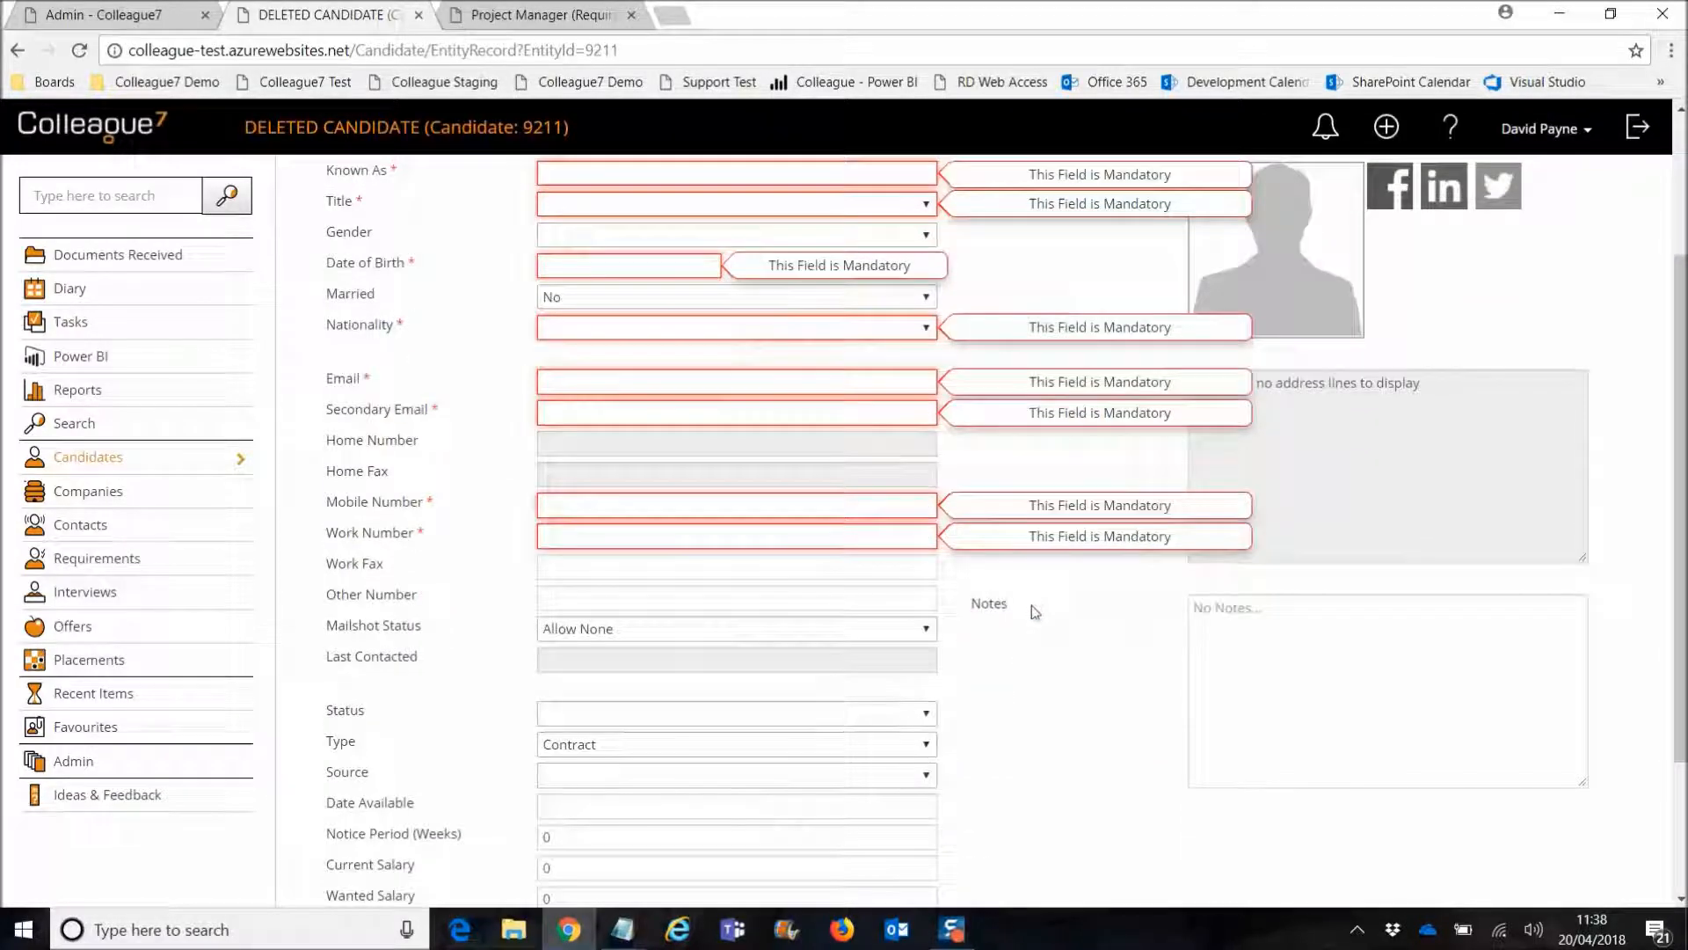
scroll(1031, 605, "up", 5)
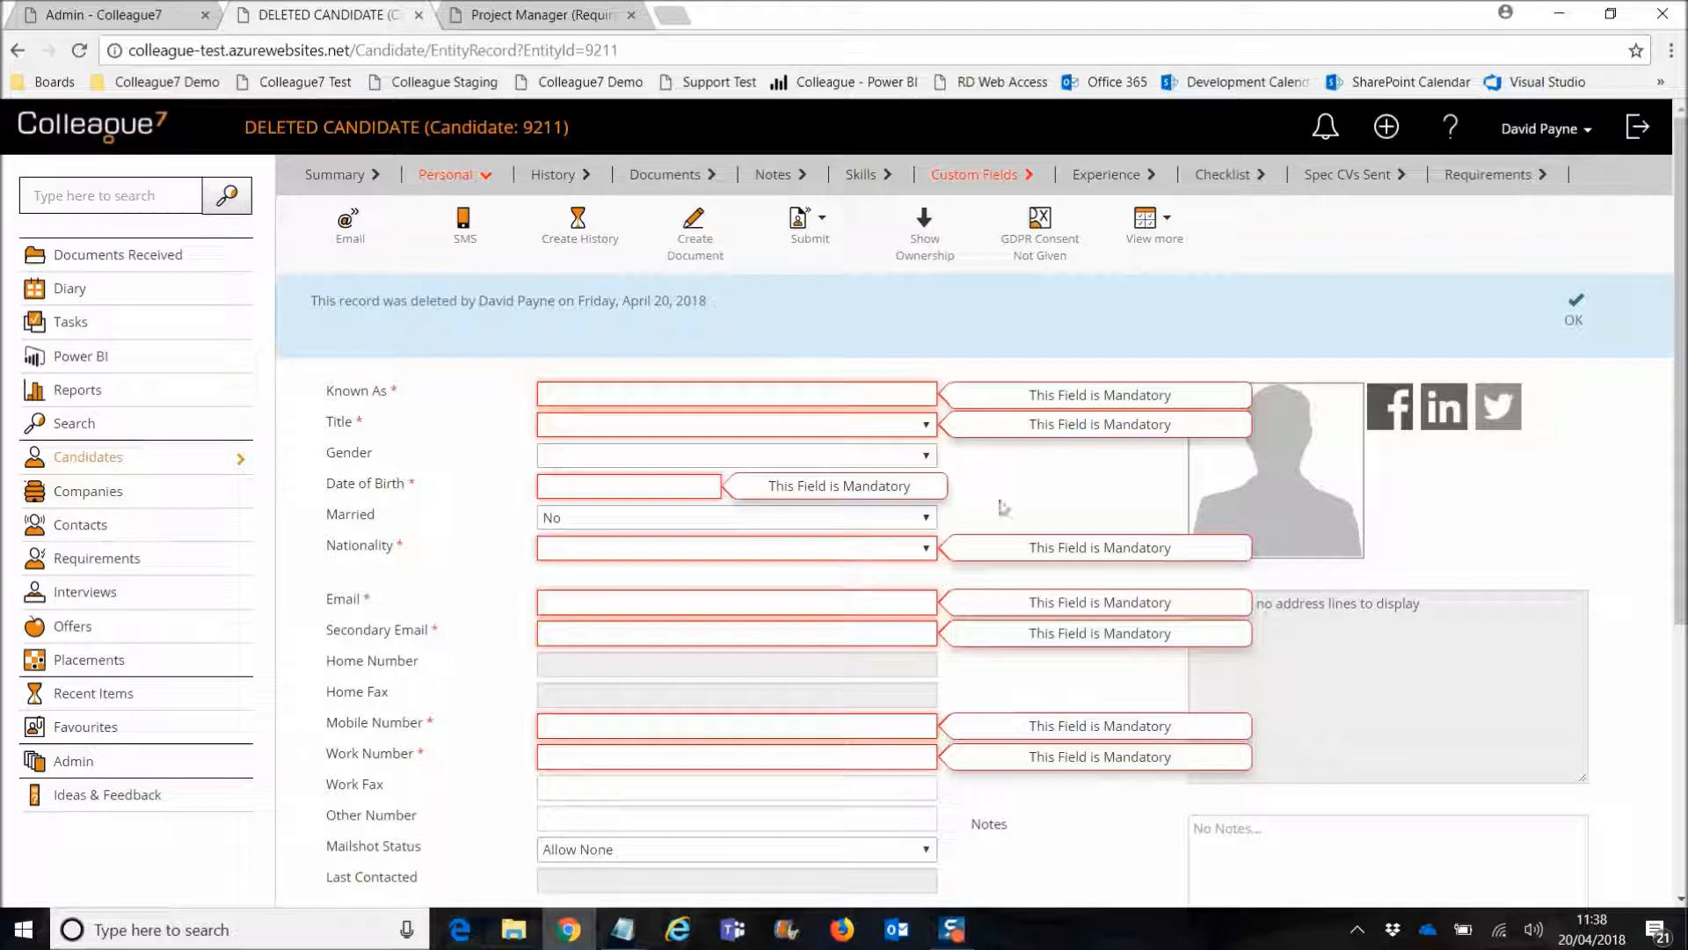
left_click(552, 177)
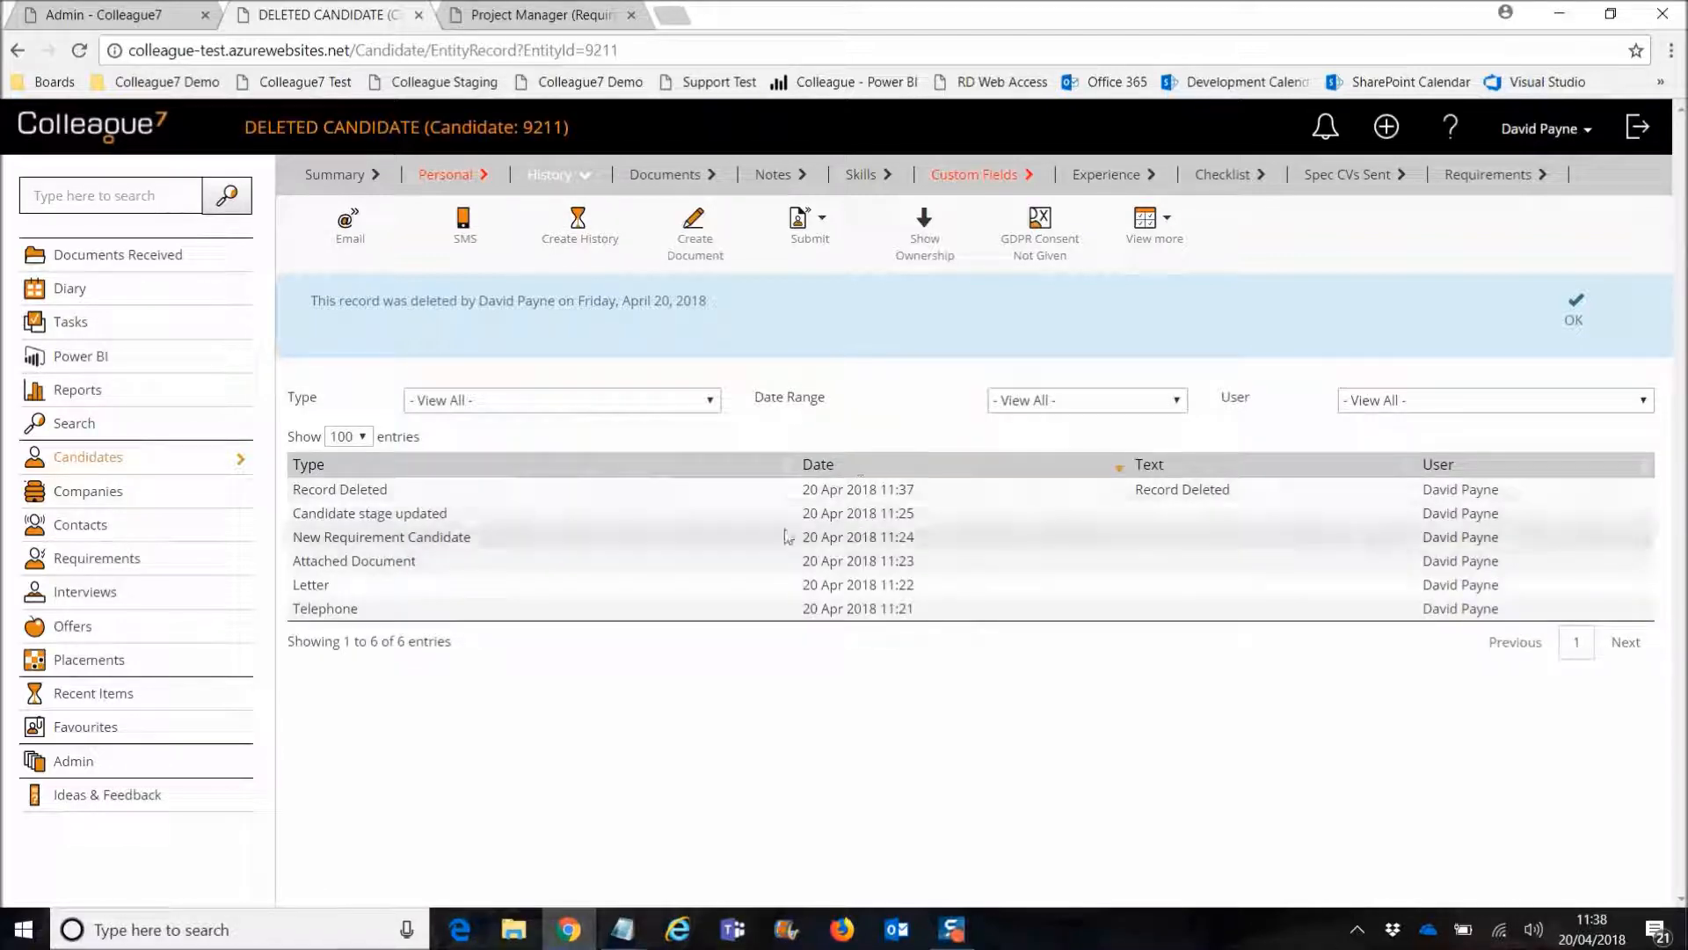
Step: Inspect a history entry, then the Documents, Notes, Skills, Experience, Spec CVs Sent and Requirements tabs
left_click(1069, 517)
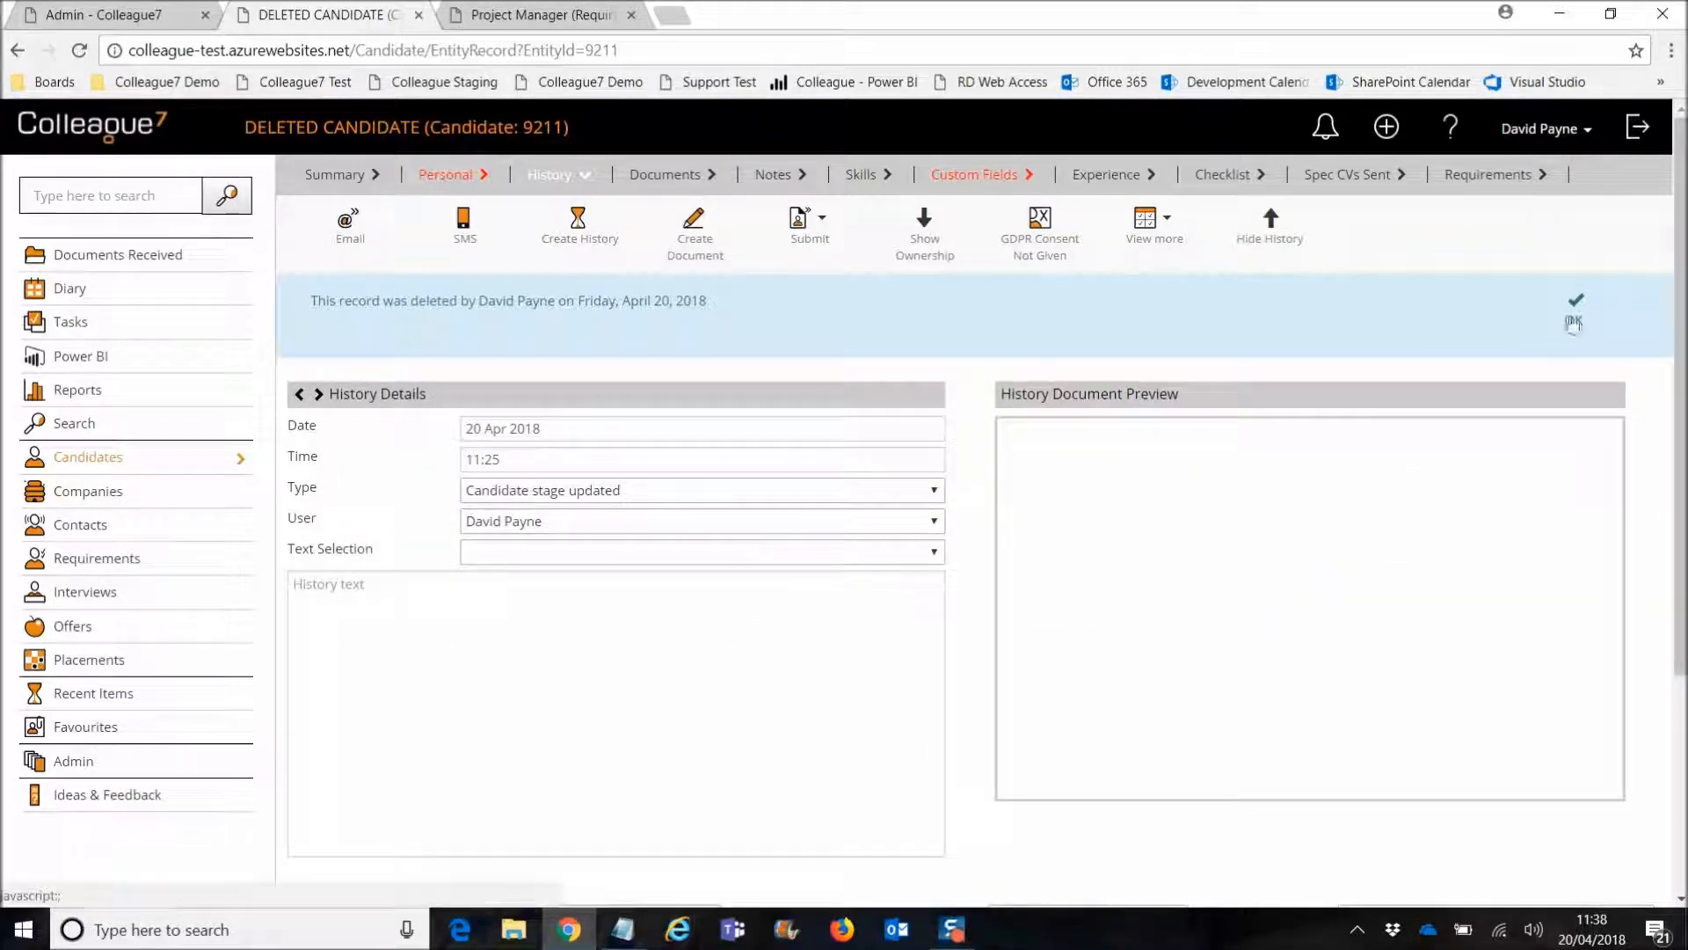
left_click(1298, 243)
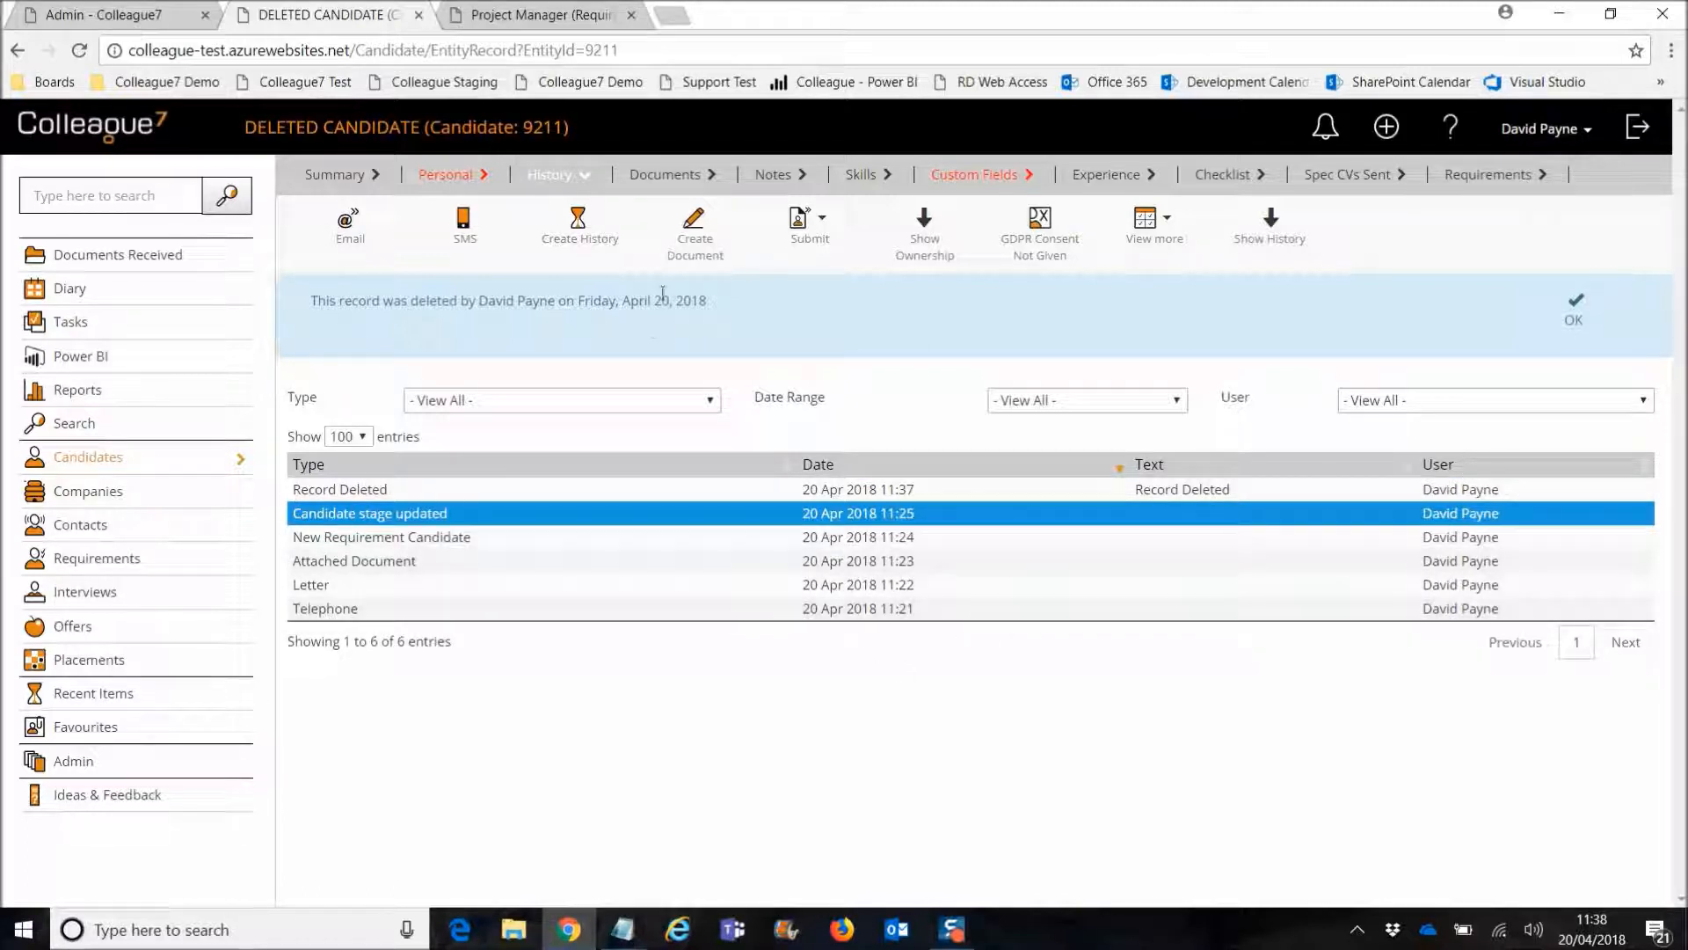
left_click(668, 176)
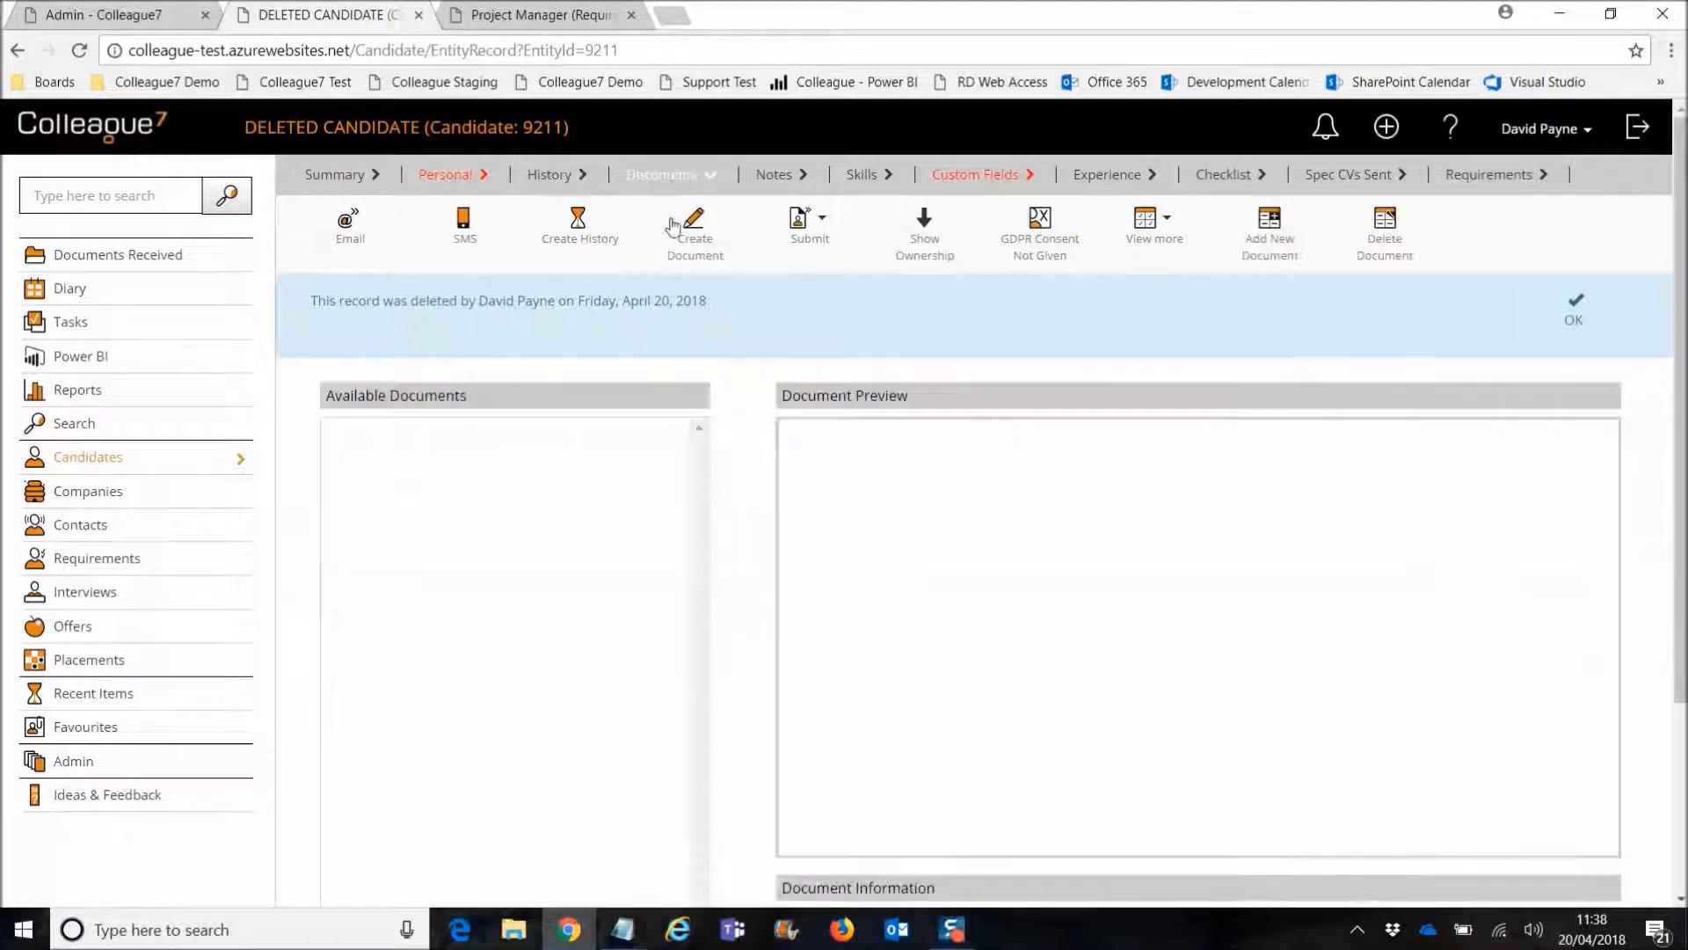
left_click(772, 177)
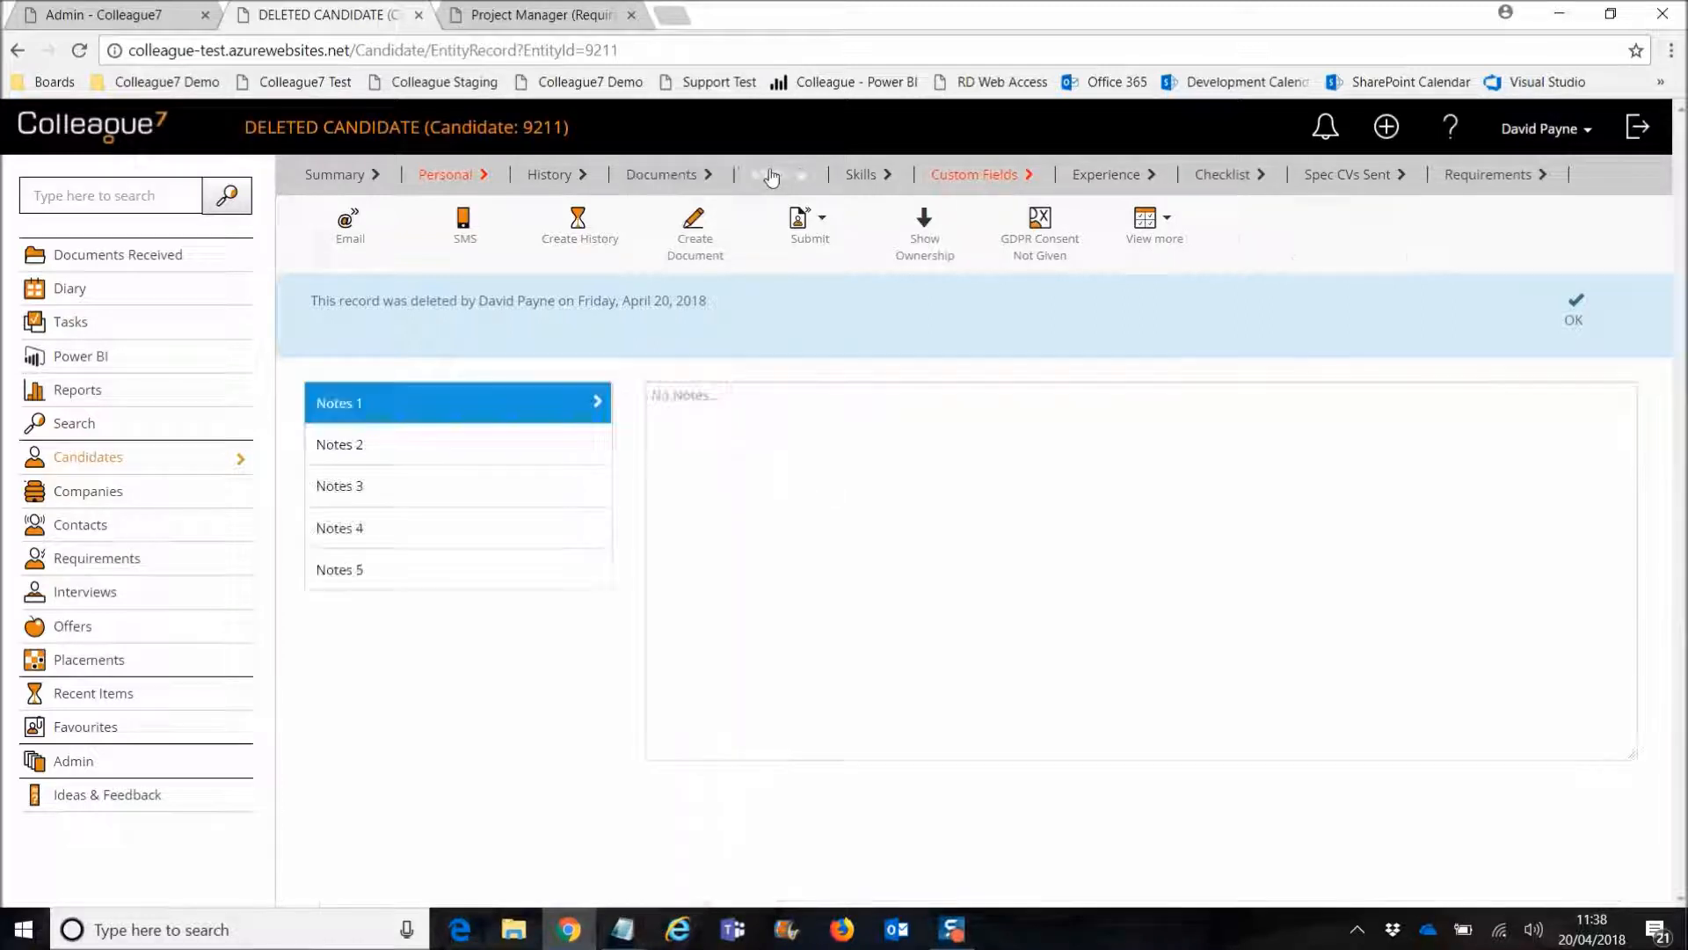
left_click(853, 176)
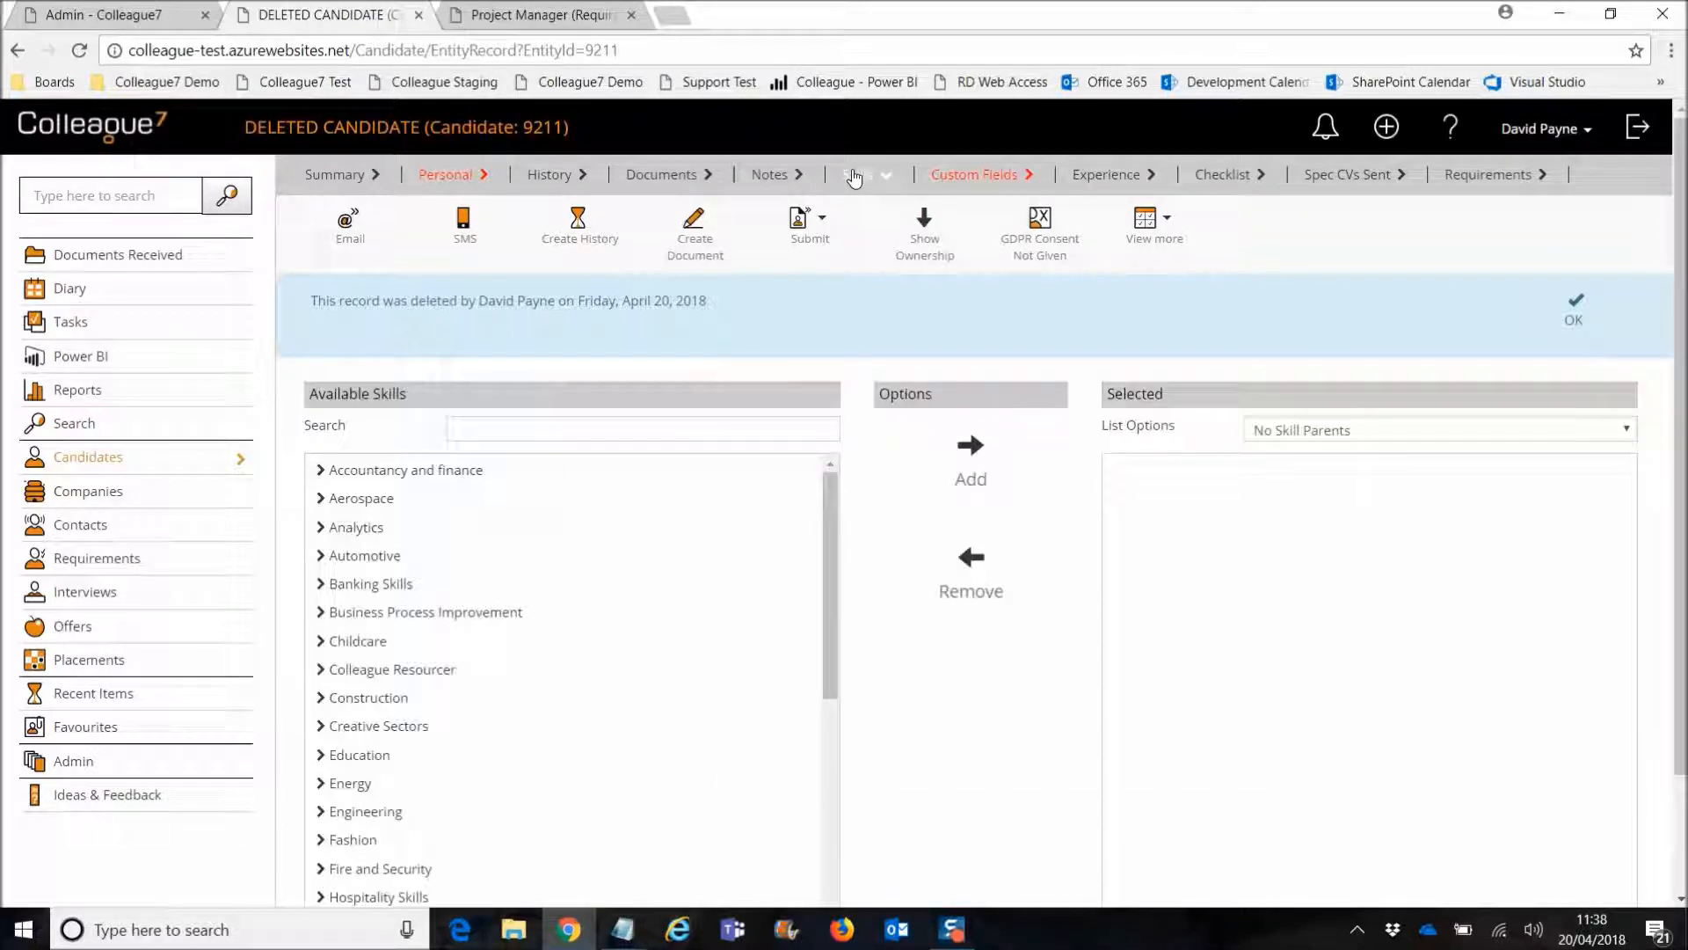
left_click(1117, 177)
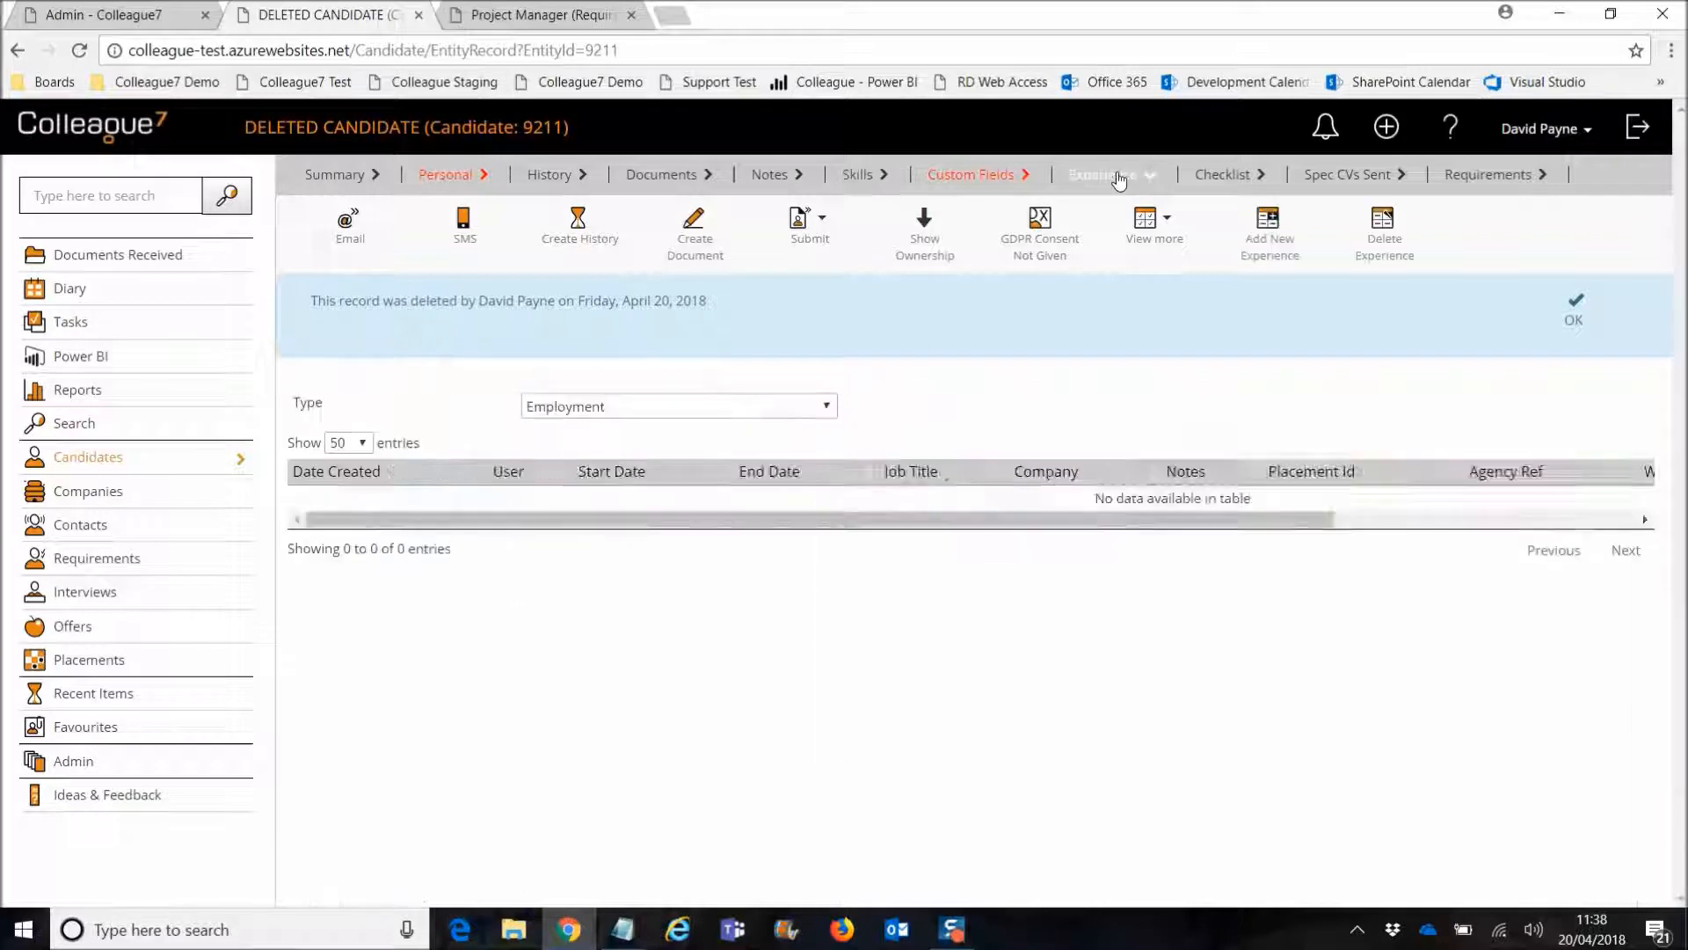
left_click(1348, 180)
left_click(1486, 177)
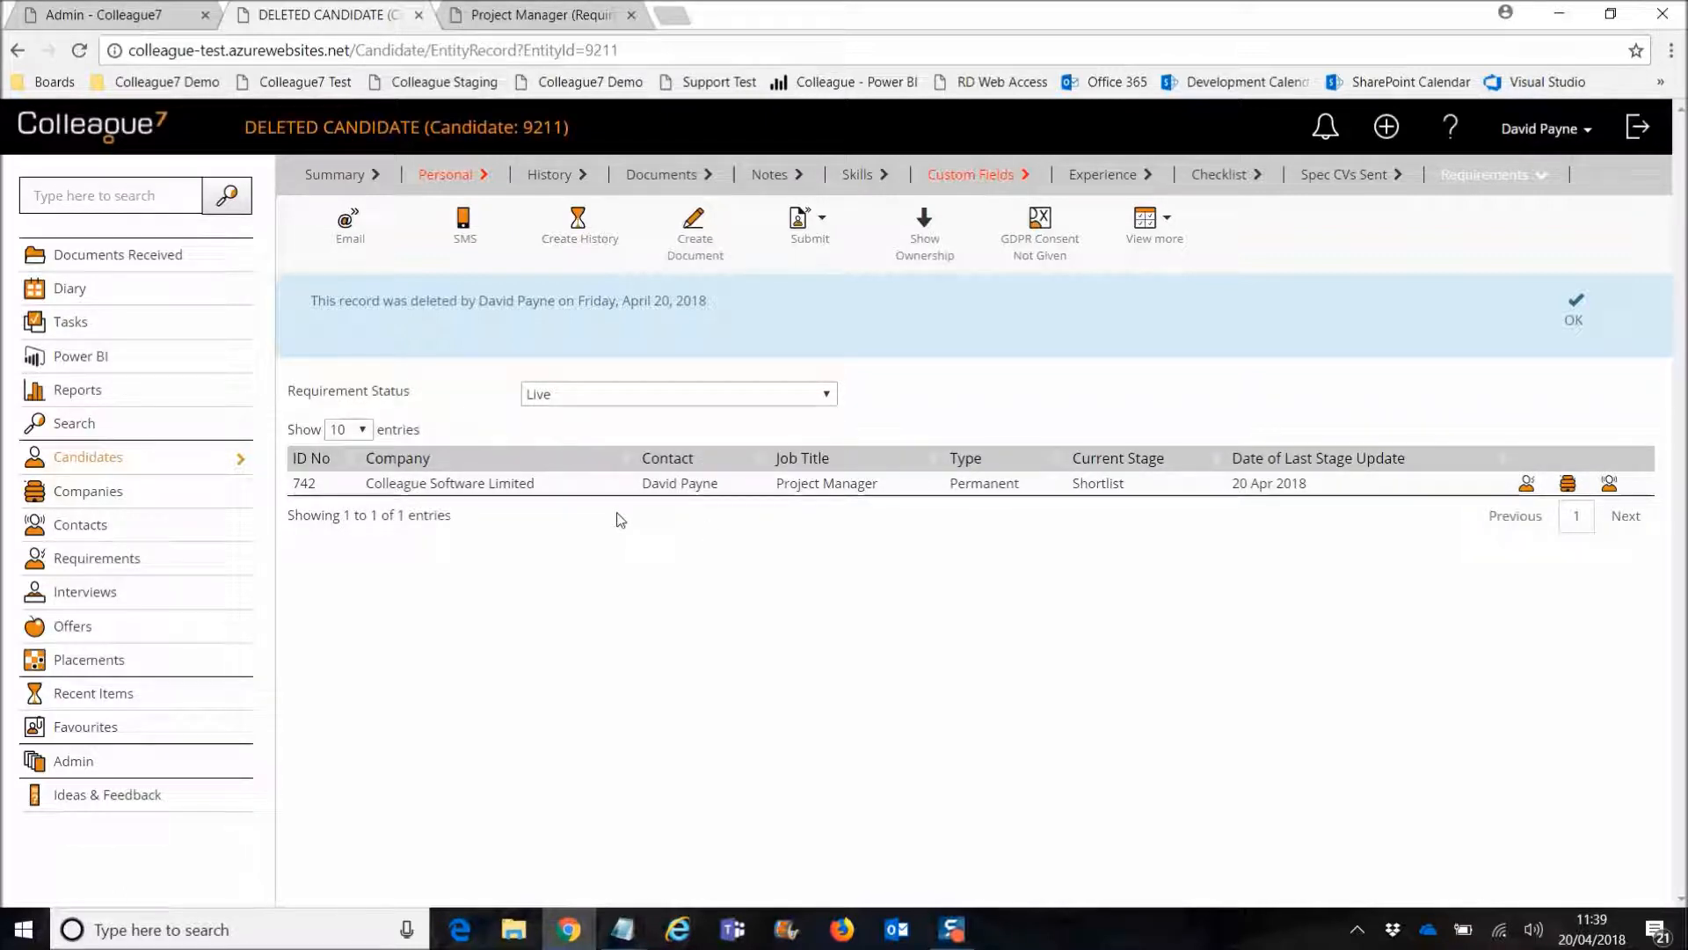
Step: Check requirement 742's candidate list with Show removed candidates toggled to Yes, then No
left_click(518, 26)
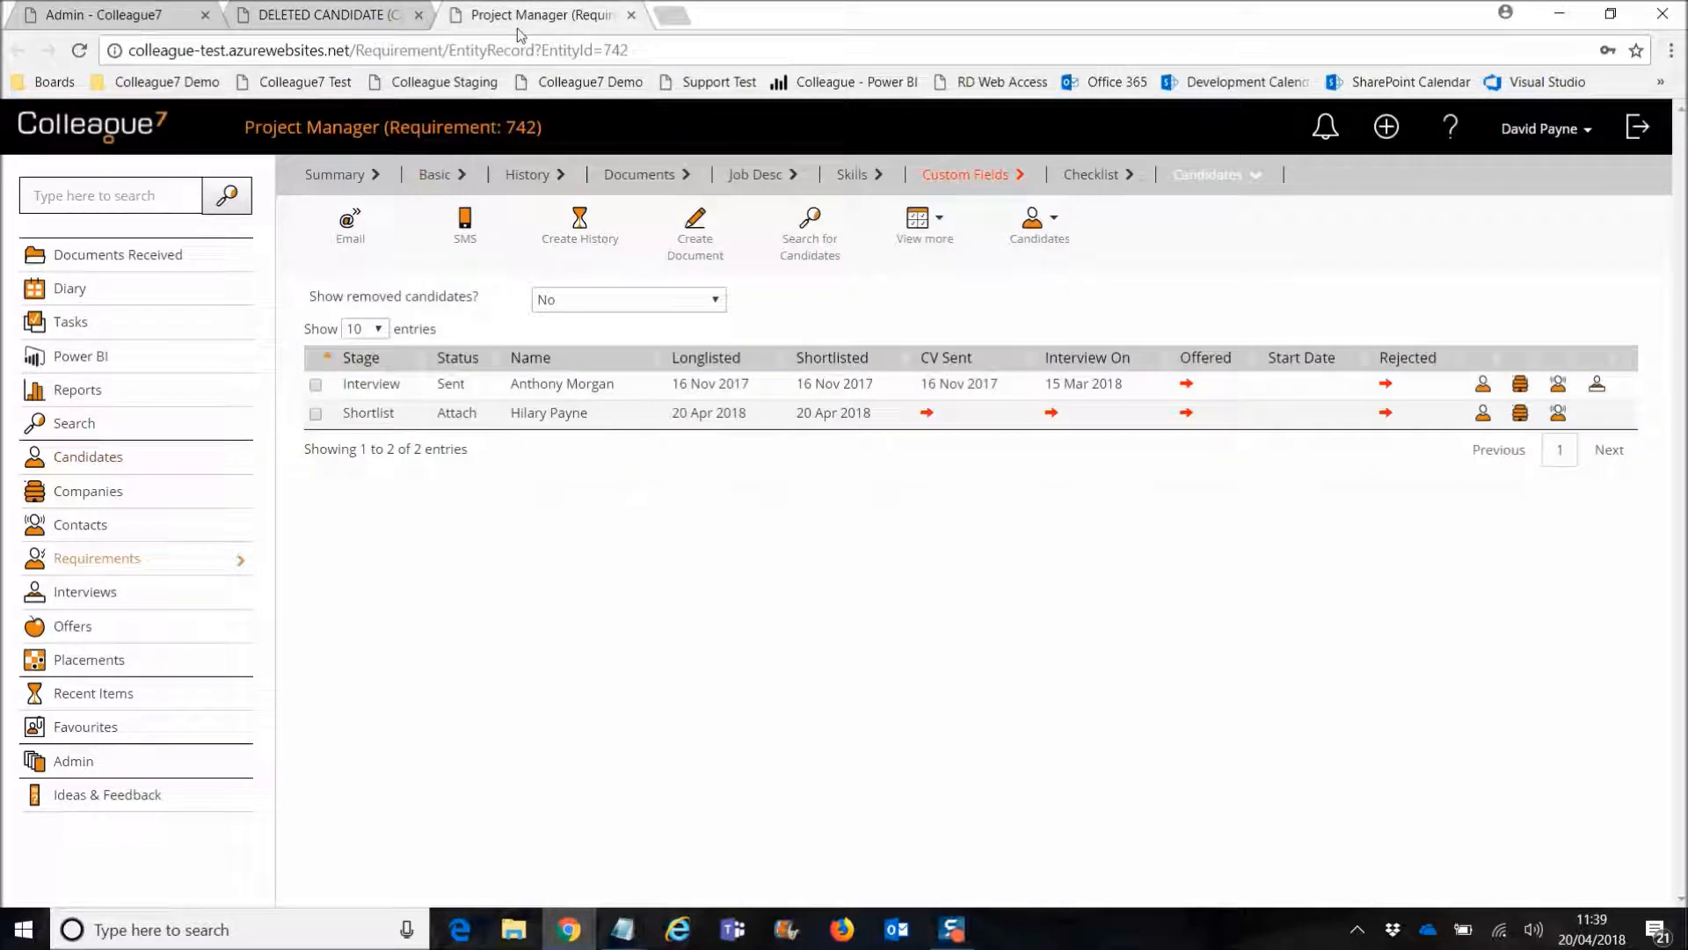
left_click(439, 180)
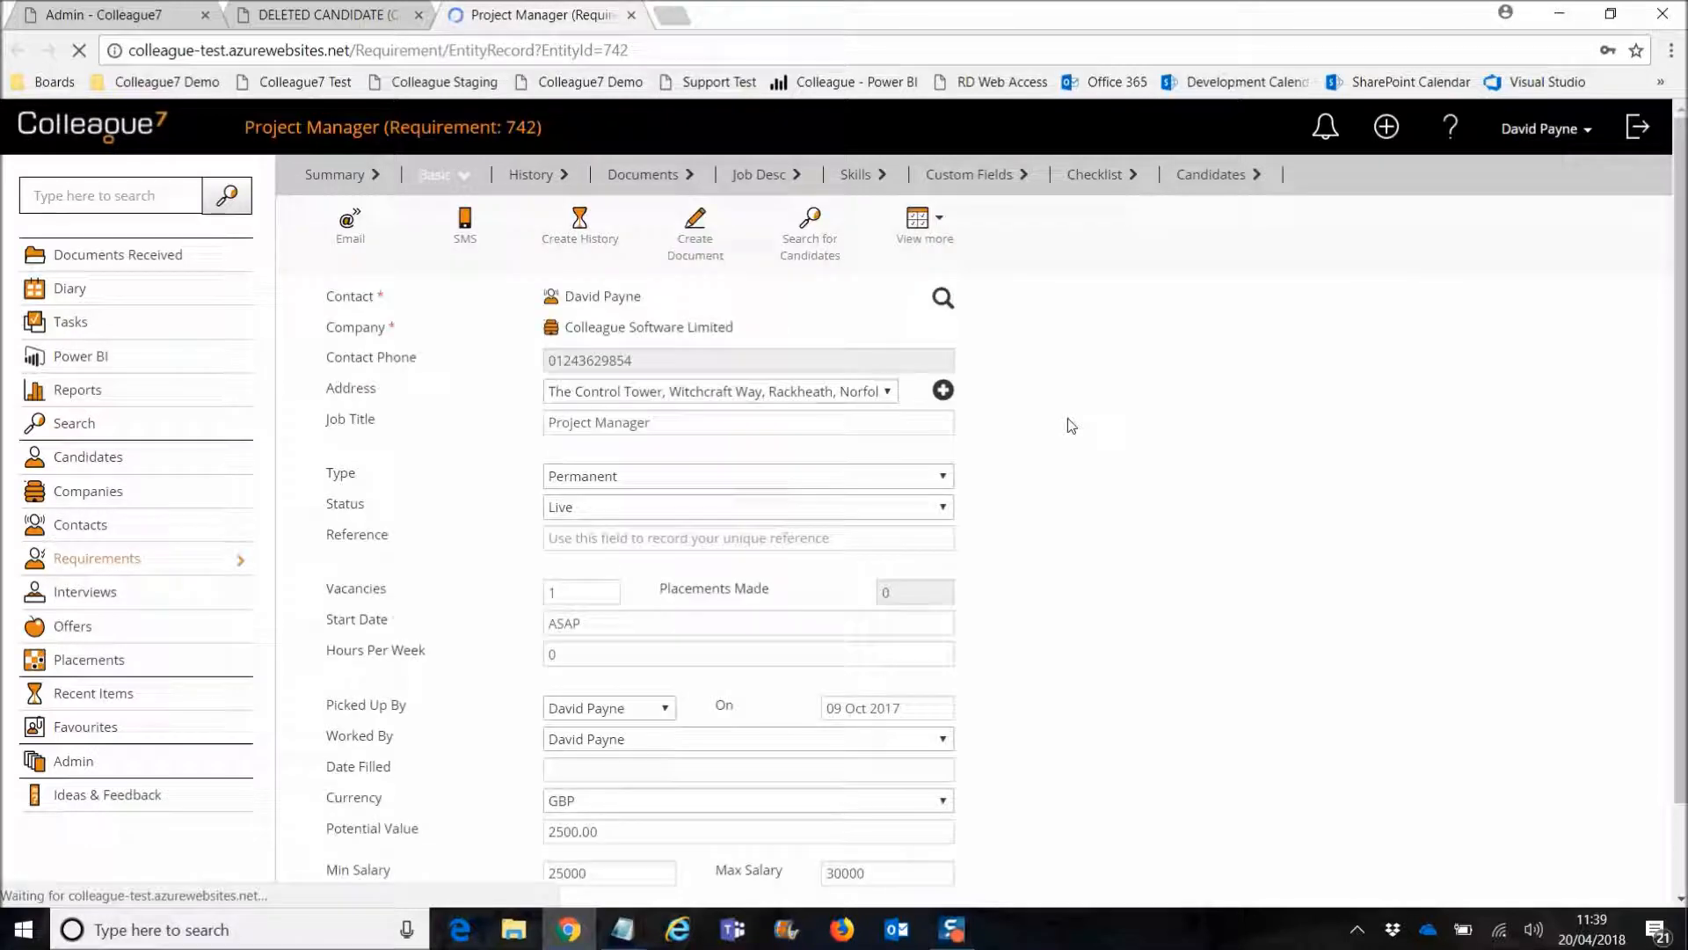
left_click(1214, 182)
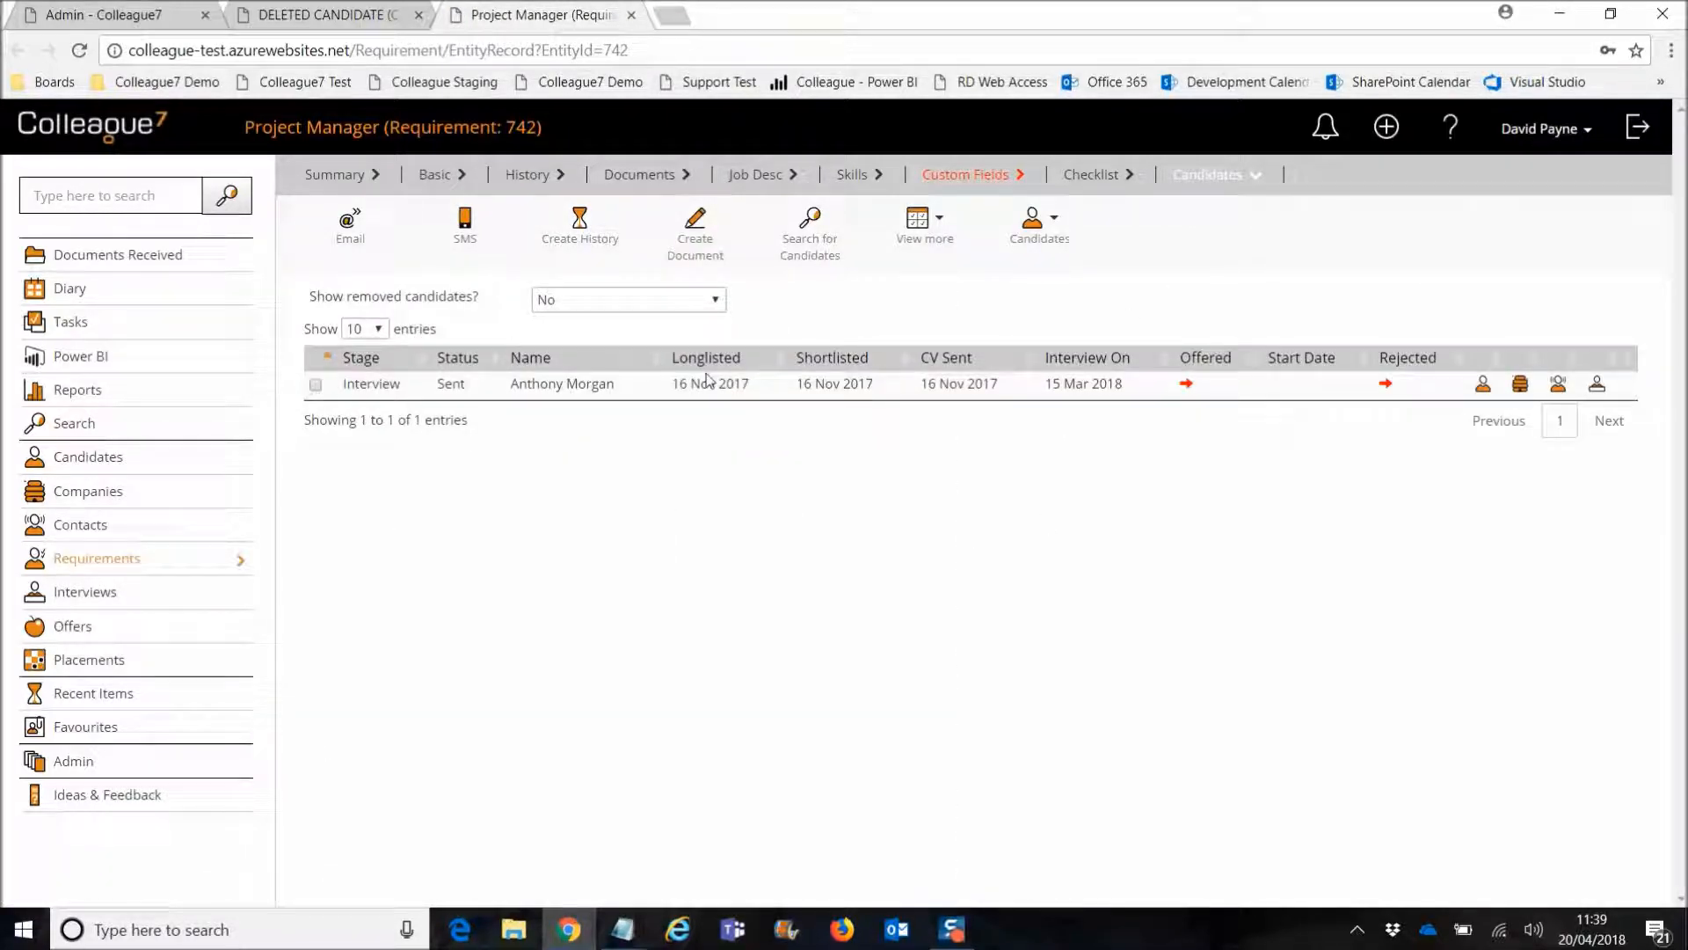
left_click(681, 300)
left_click(661, 351)
left_click(644, 302)
left_click(643, 372)
Step: Compare the deleted candidate's record against the requirement's candidate list once more
left_click(325, 15)
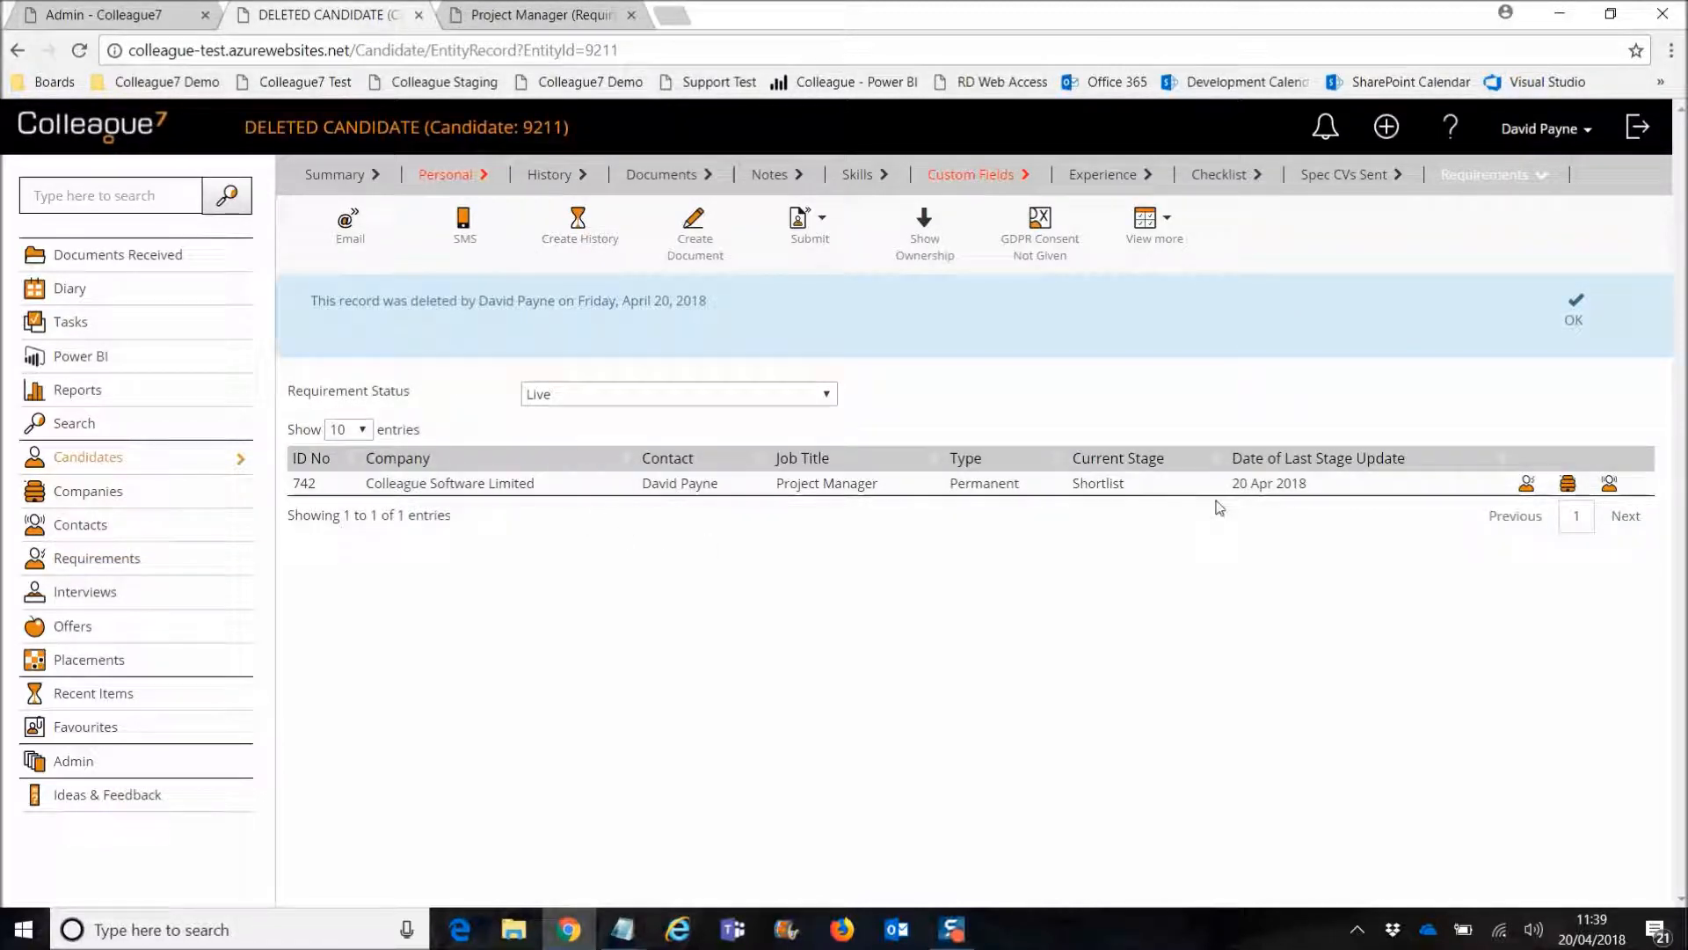
left_click(571, 17)
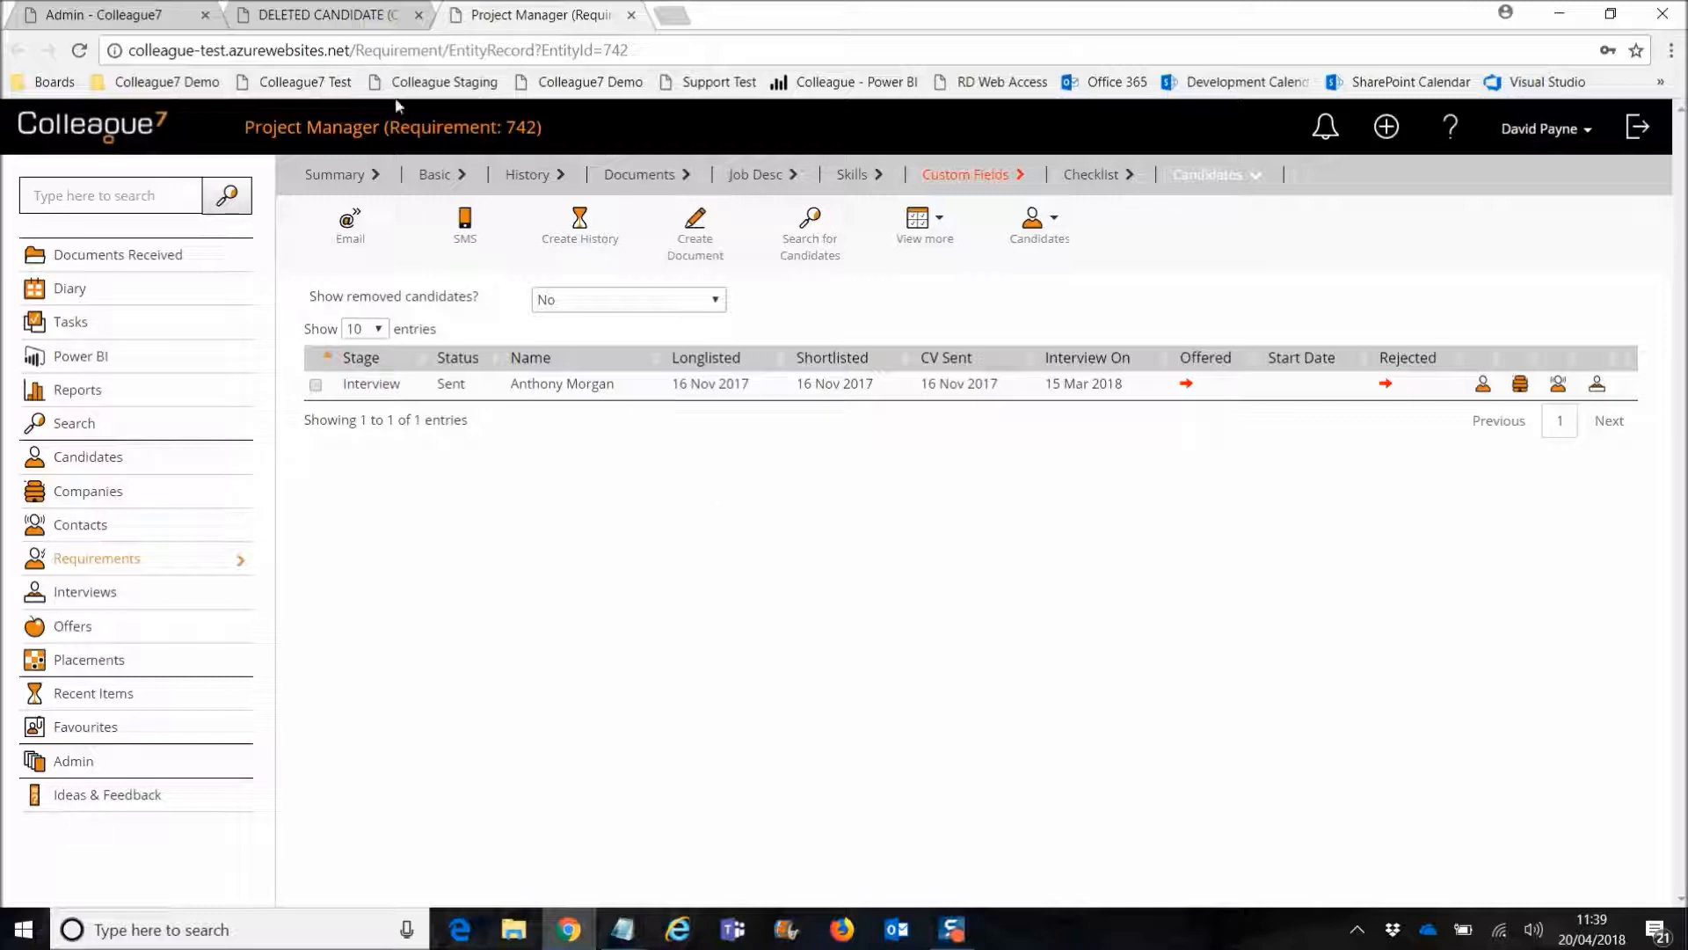
left_click(351, 15)
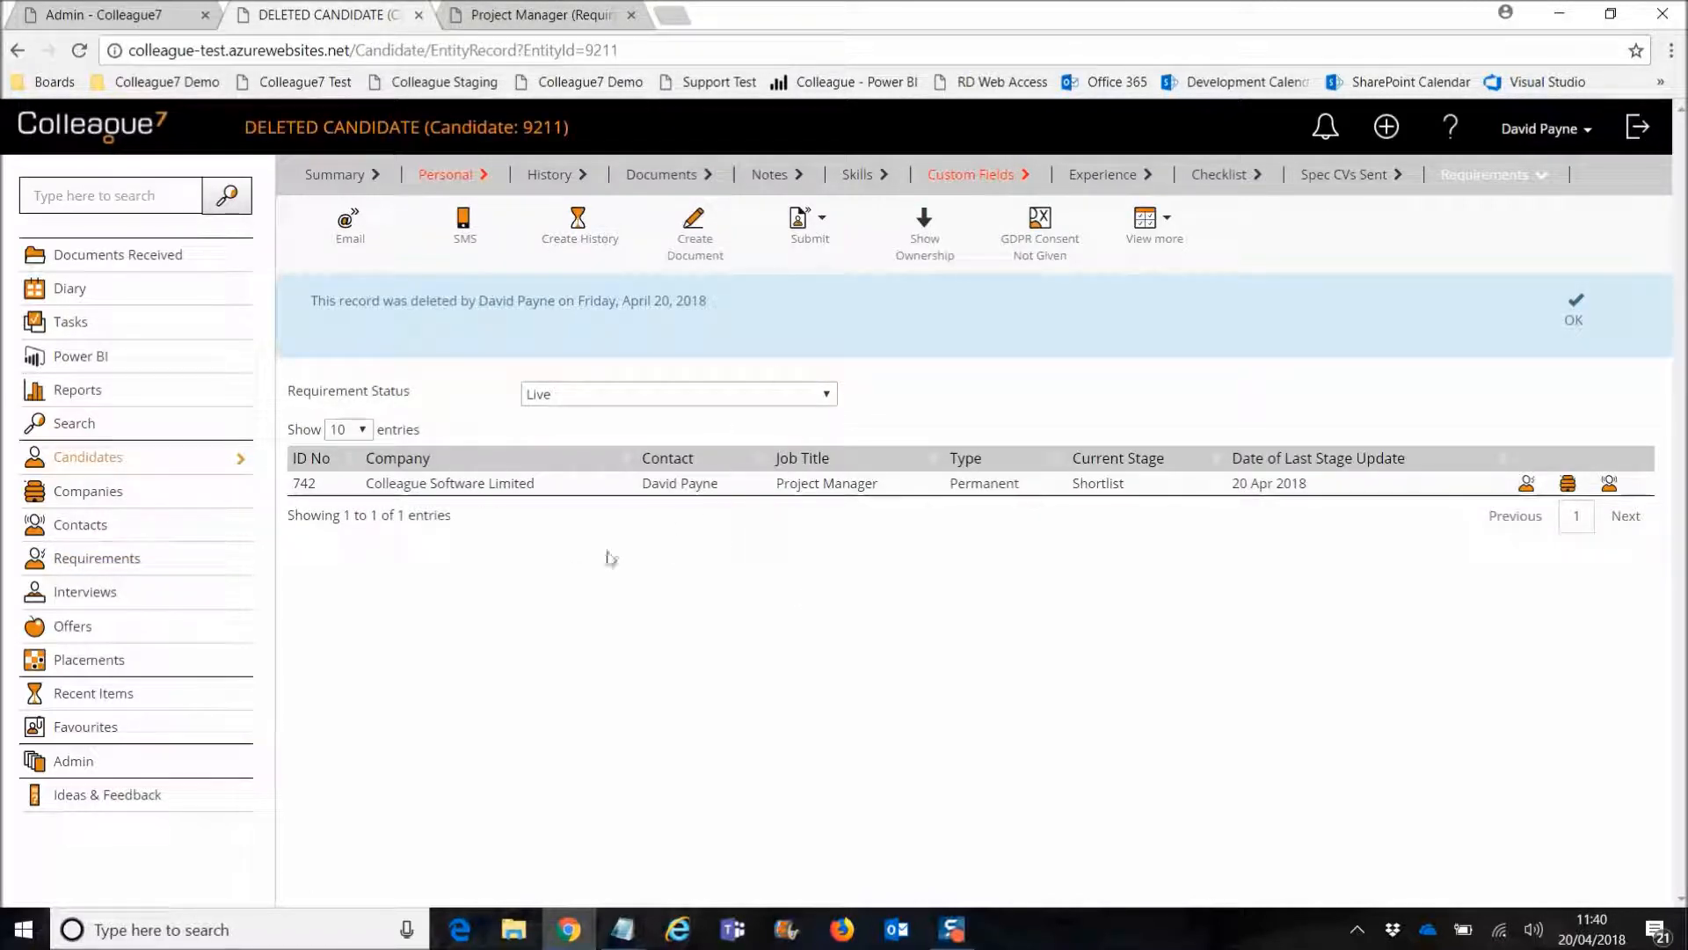
Step: Start a candidate search, close the requirement tab, and set Candidate Source to Agency Other, then No Value
left_click(76, 427)
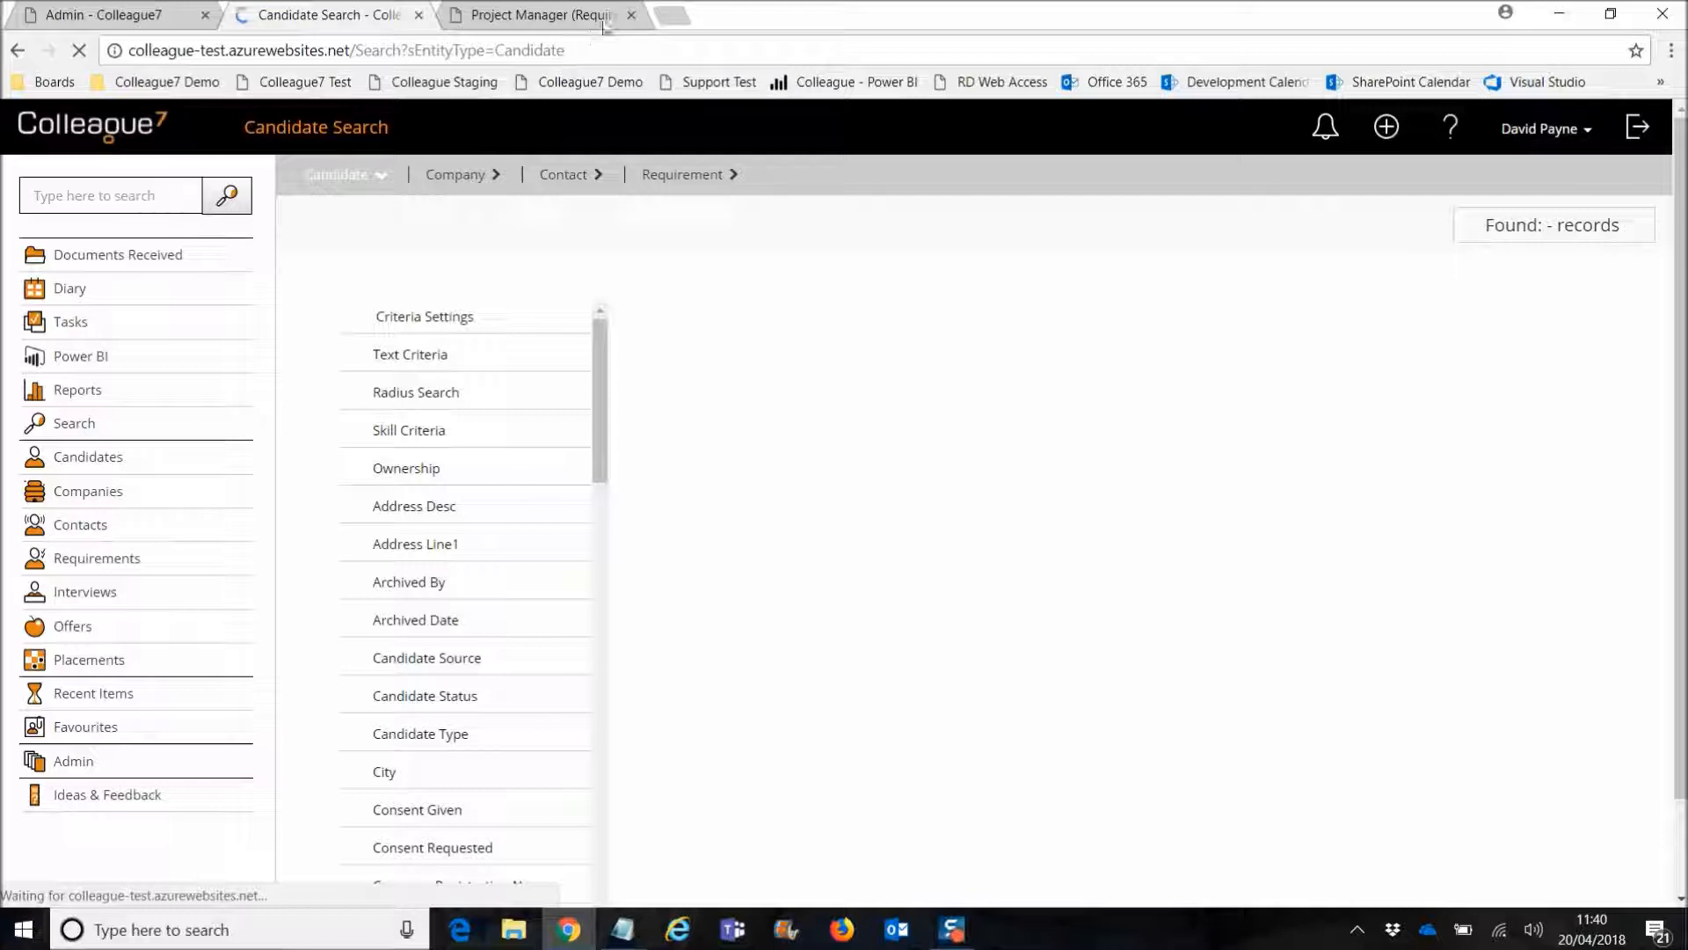
left_click(631, 15)
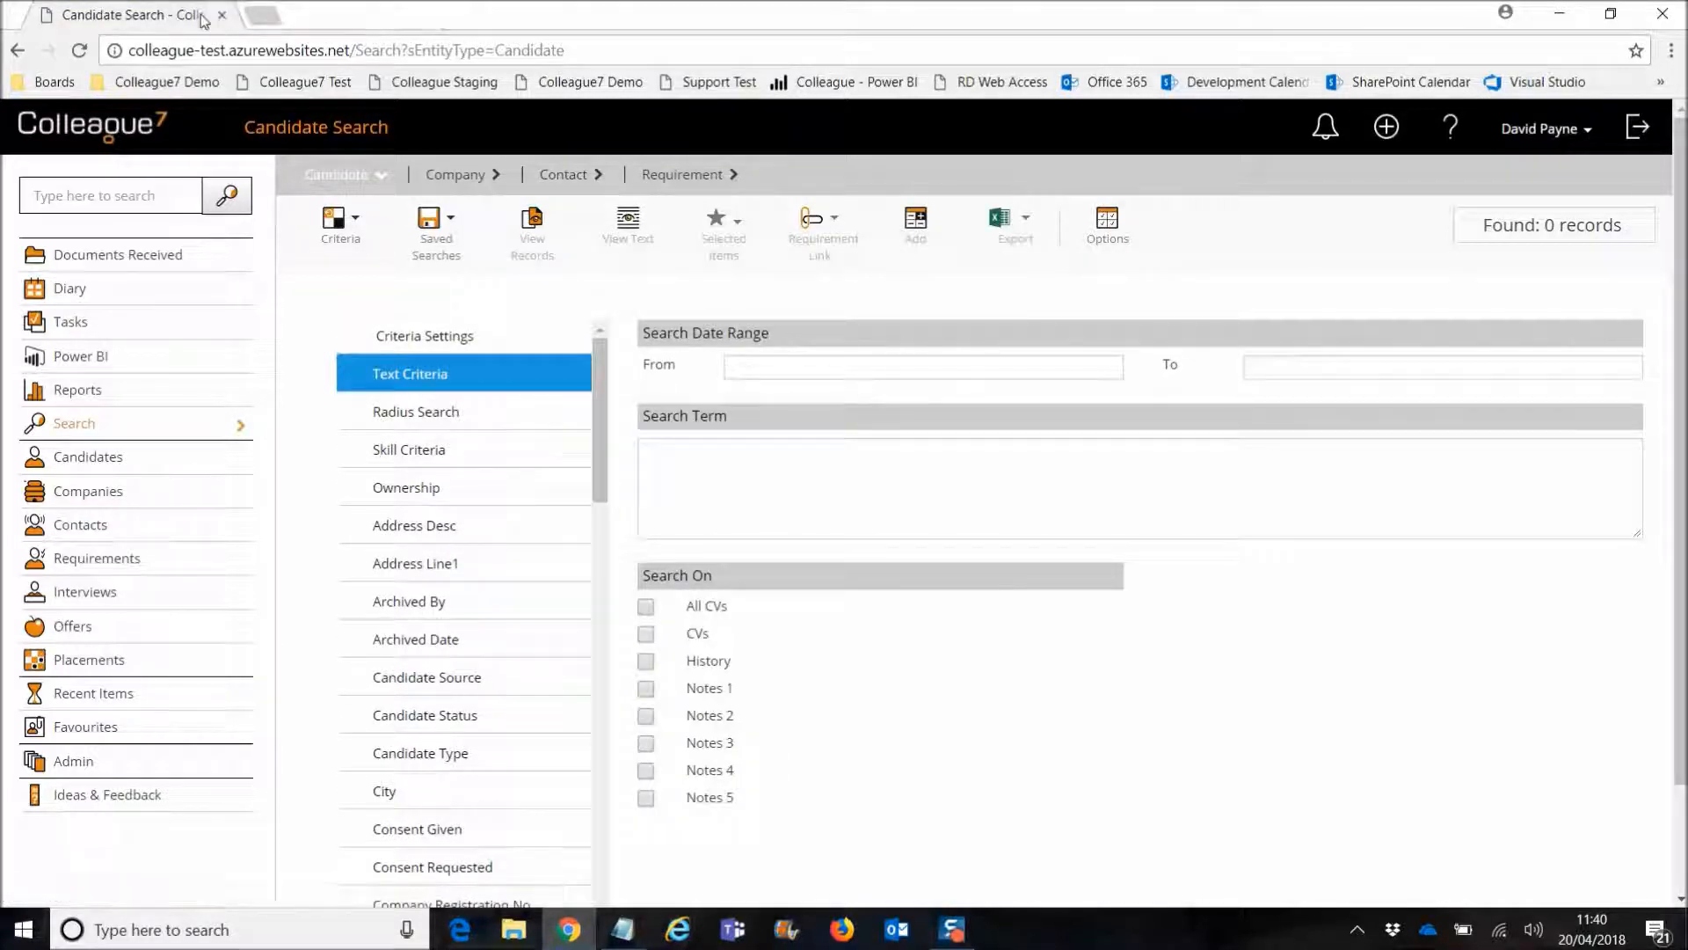
left_click(452, 695)
left_click(647, 390)
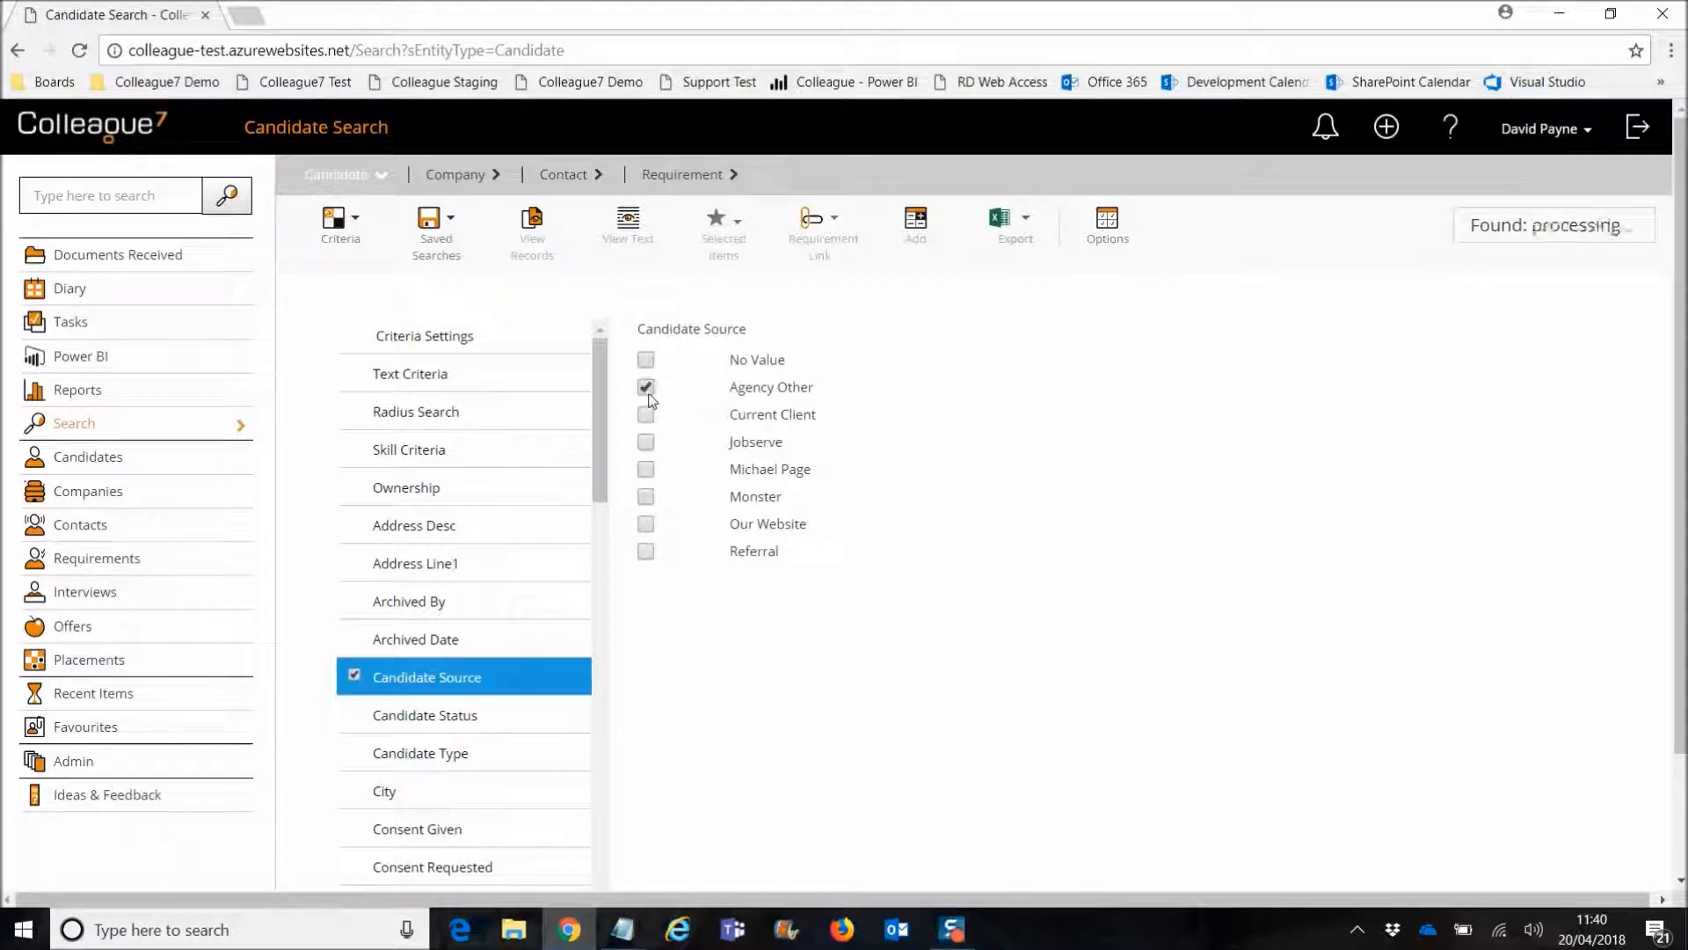
left_click(646, 360)
Step: Add Candidate Status = Active to the search and show the 13 matching records
left_click(435, 639)
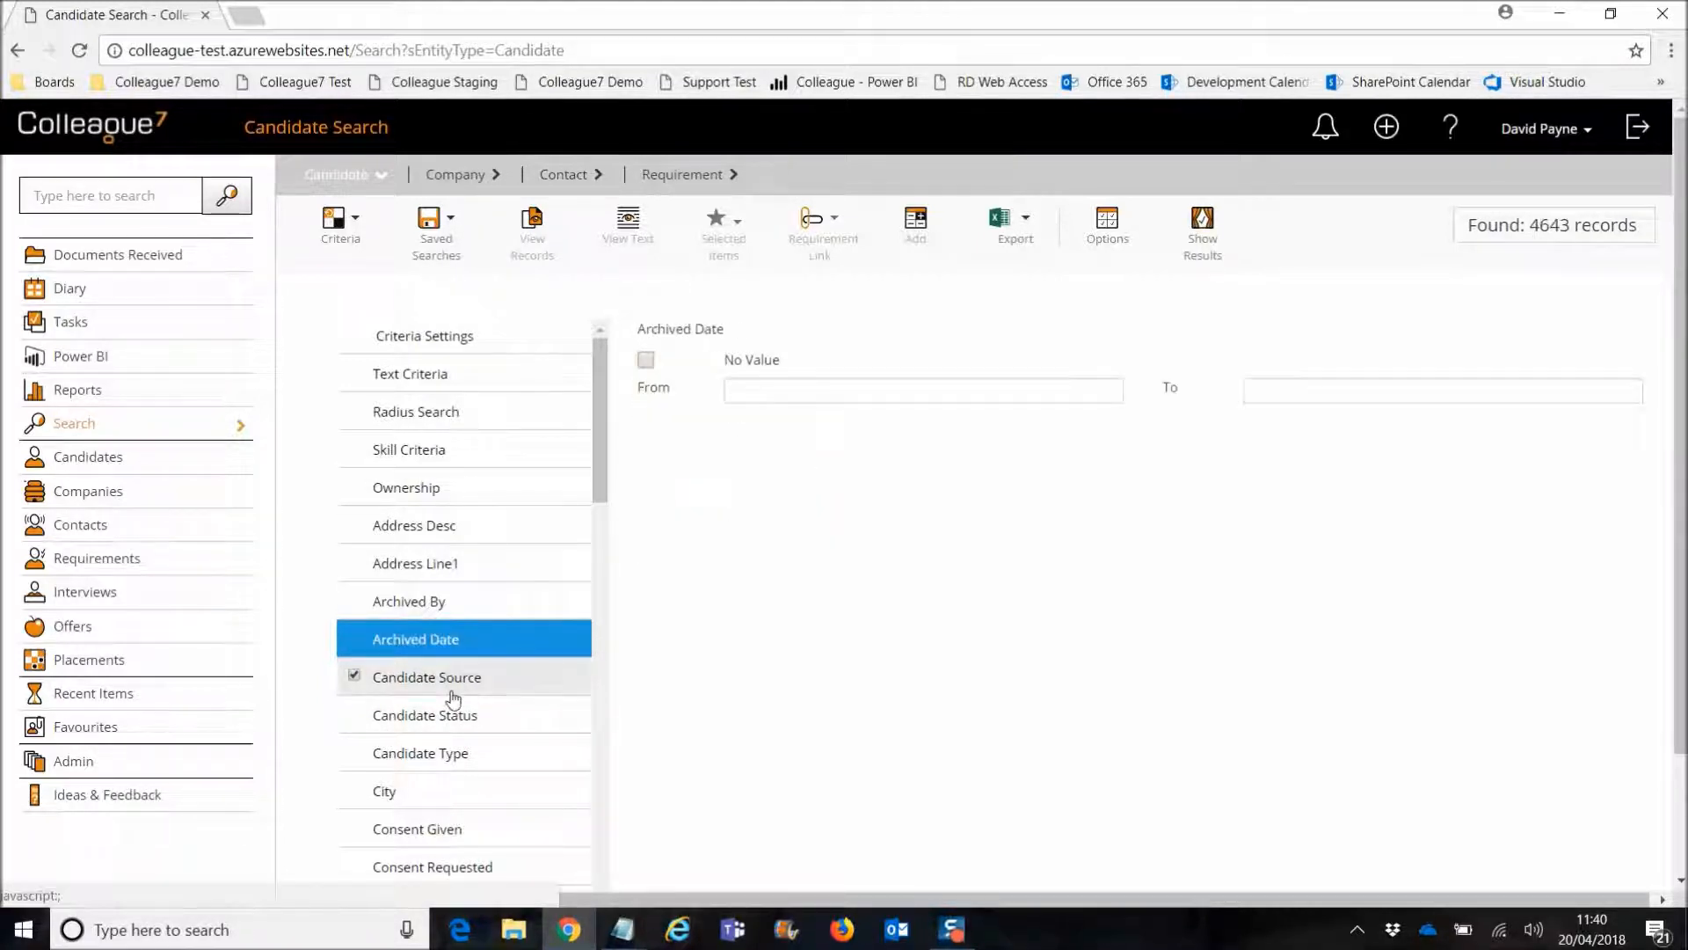
left_click(440, 714)
left_click(645, 387)
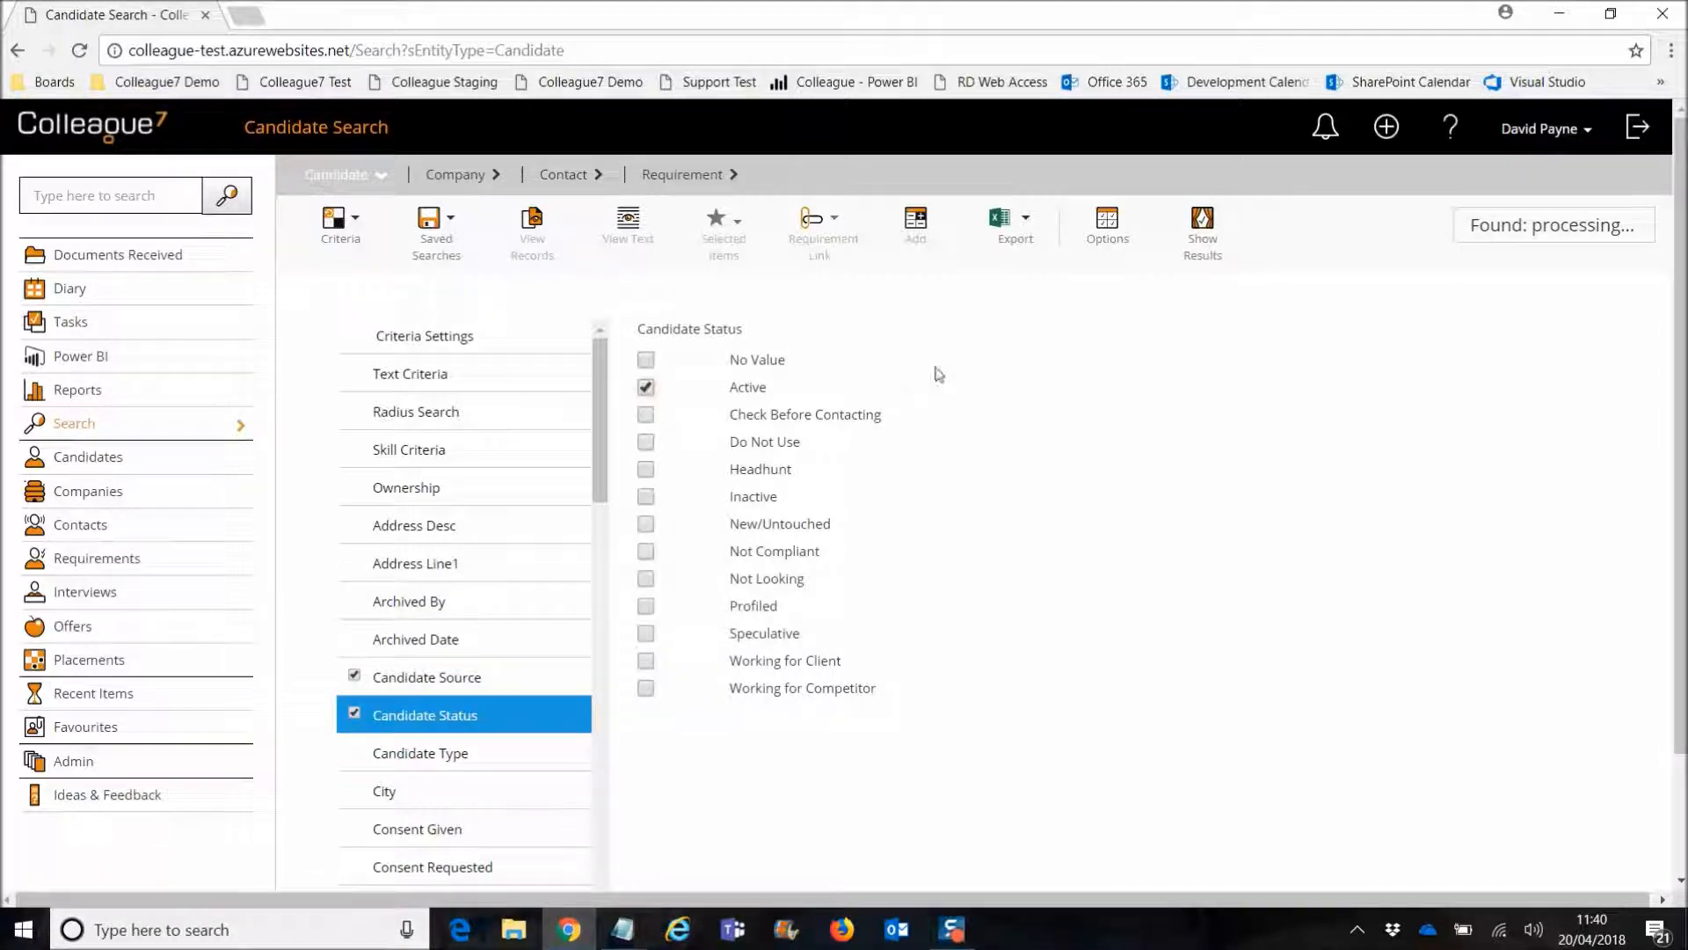
left_click(1201, 227)
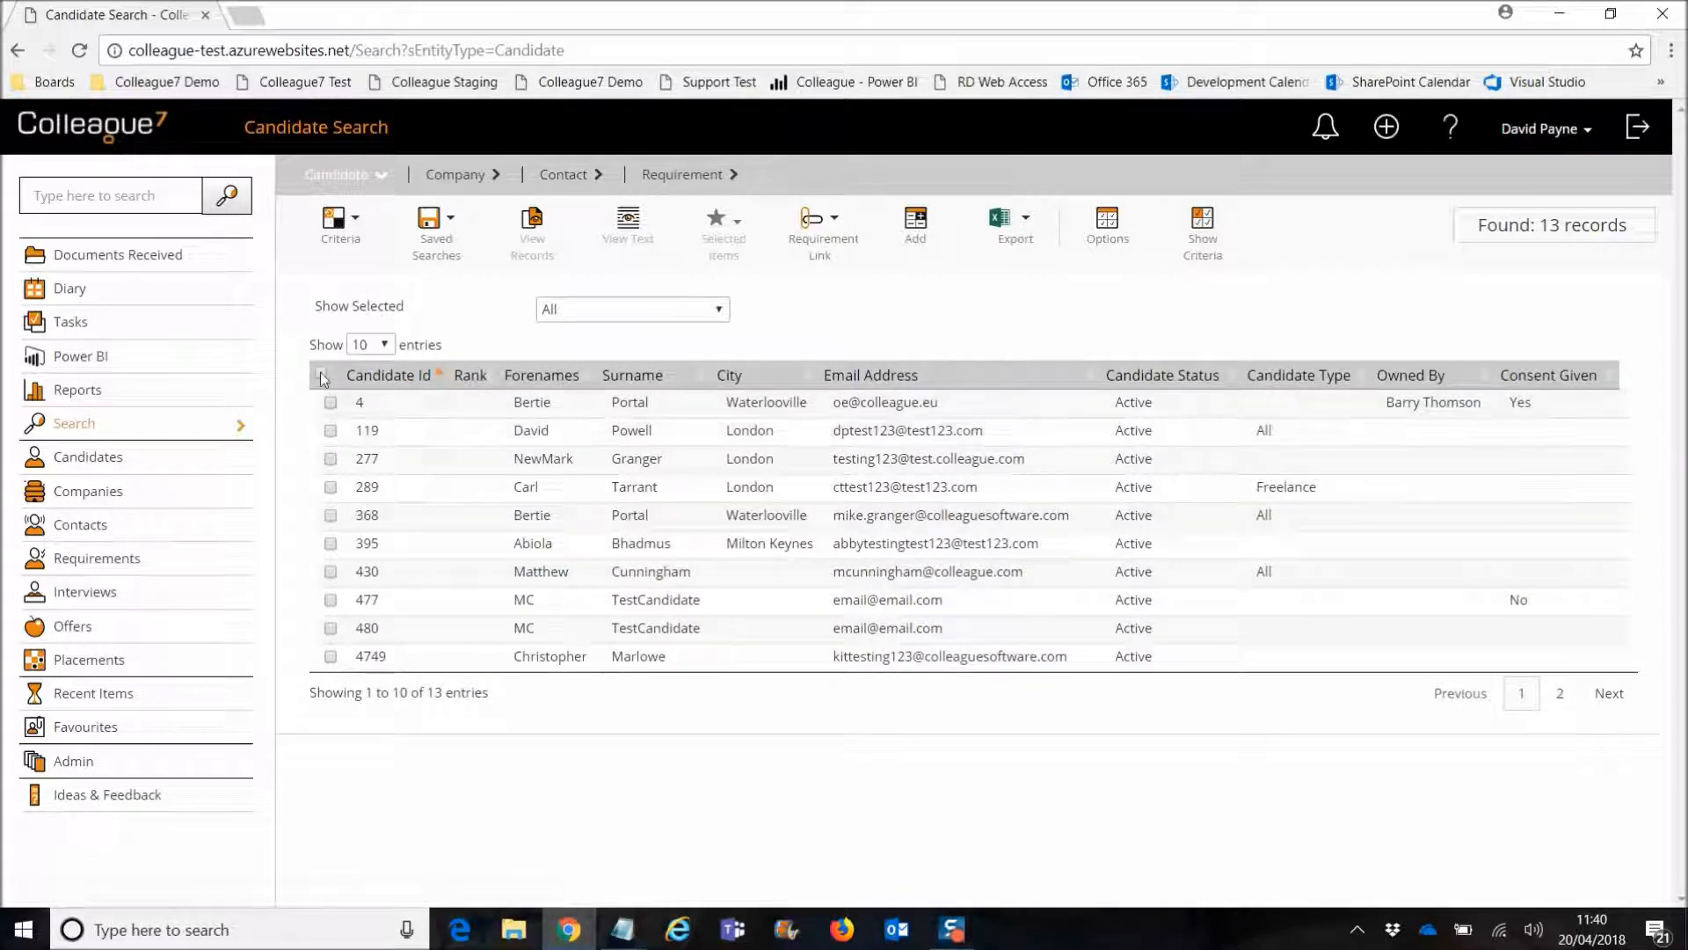
Step: Select all 13 results and request Delete Record(s), reading the warning
left_click(322, 374)
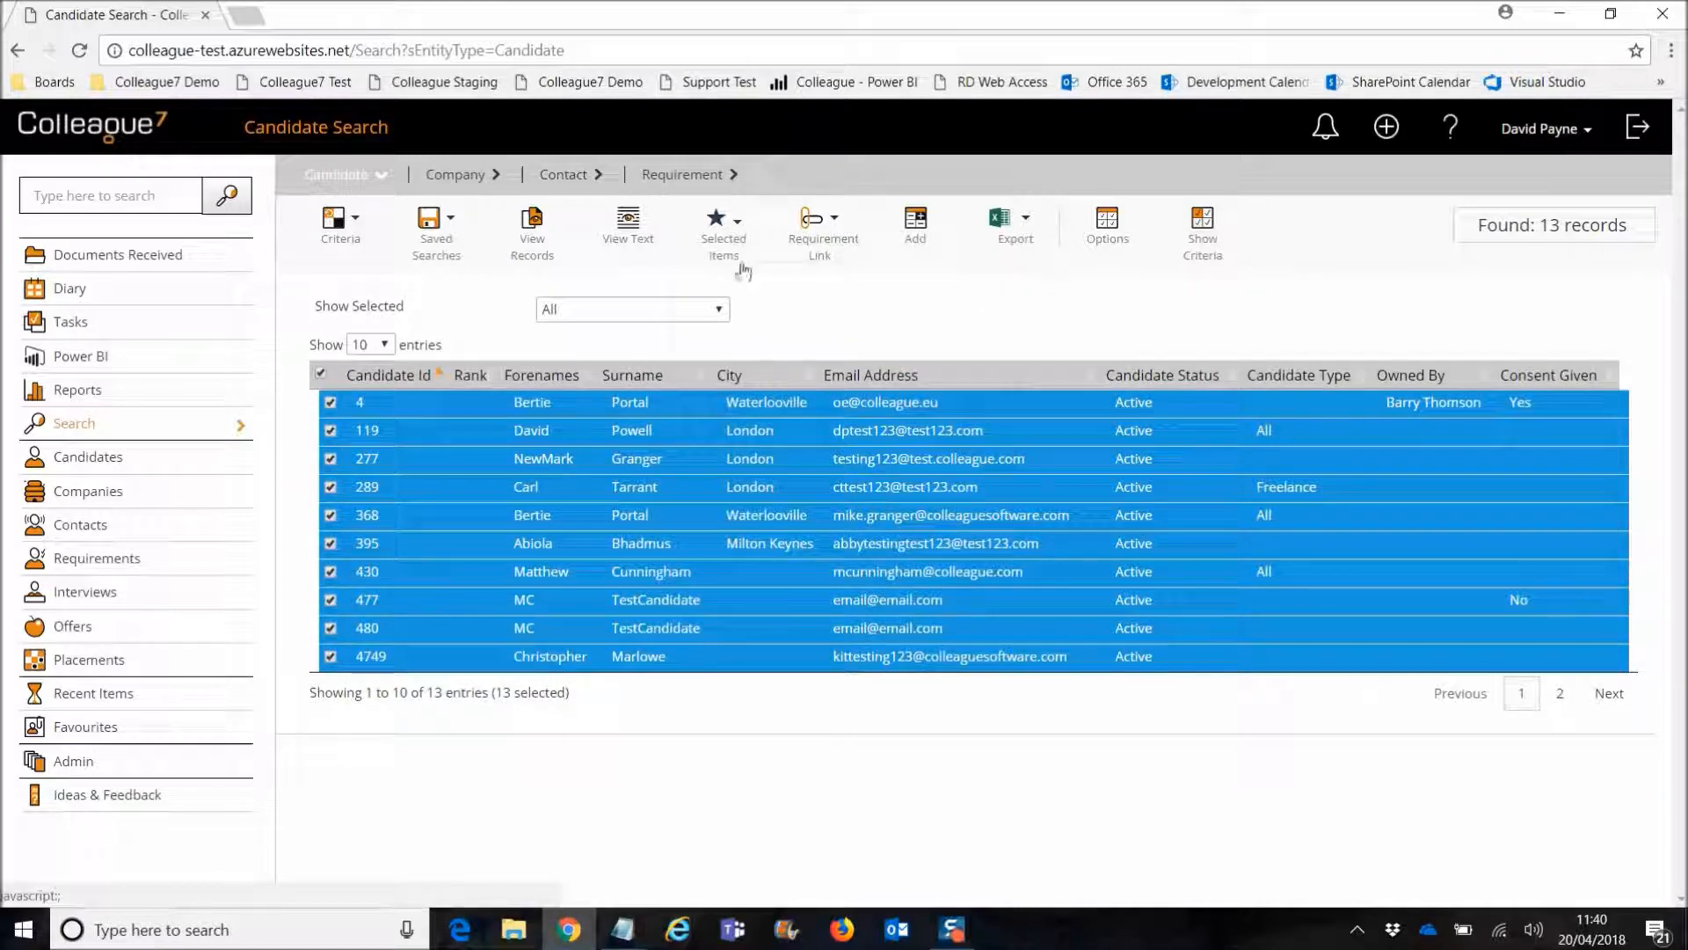
mouse_move(743, 268)
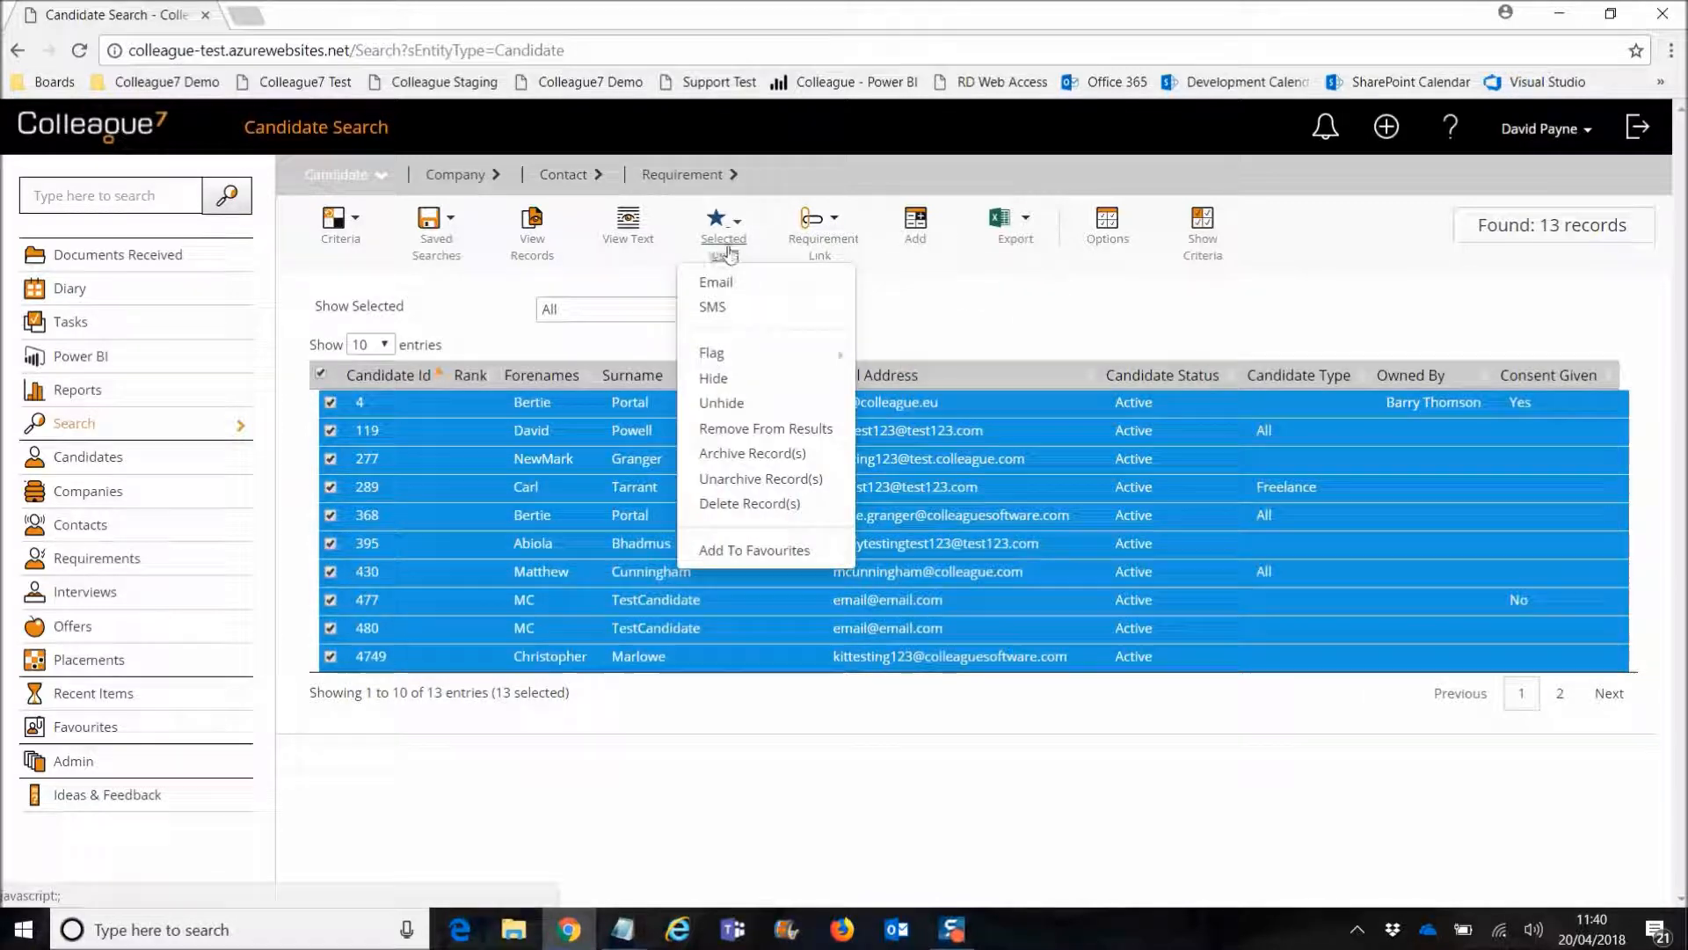
left_click(753, 506)
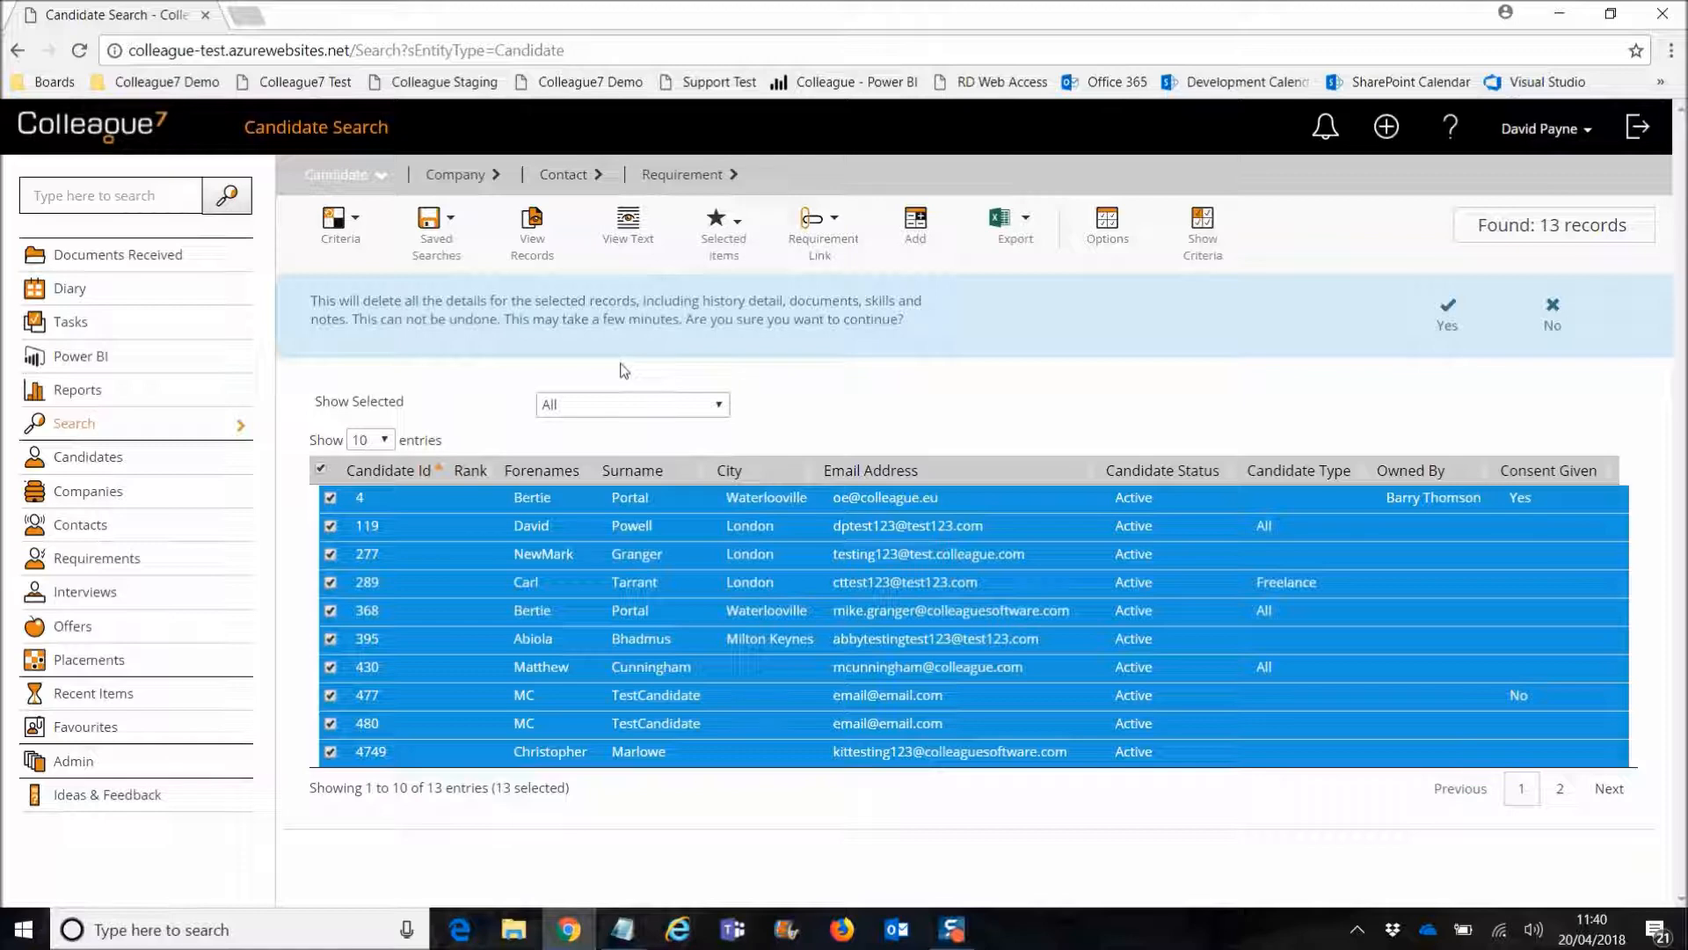
left_click_drag(514, 320, 680, 319)
Step: Answer No to the bulk-delete warning, keeping all 13 Active candidates
left_click(688, 370)
left_click(1552, 313)
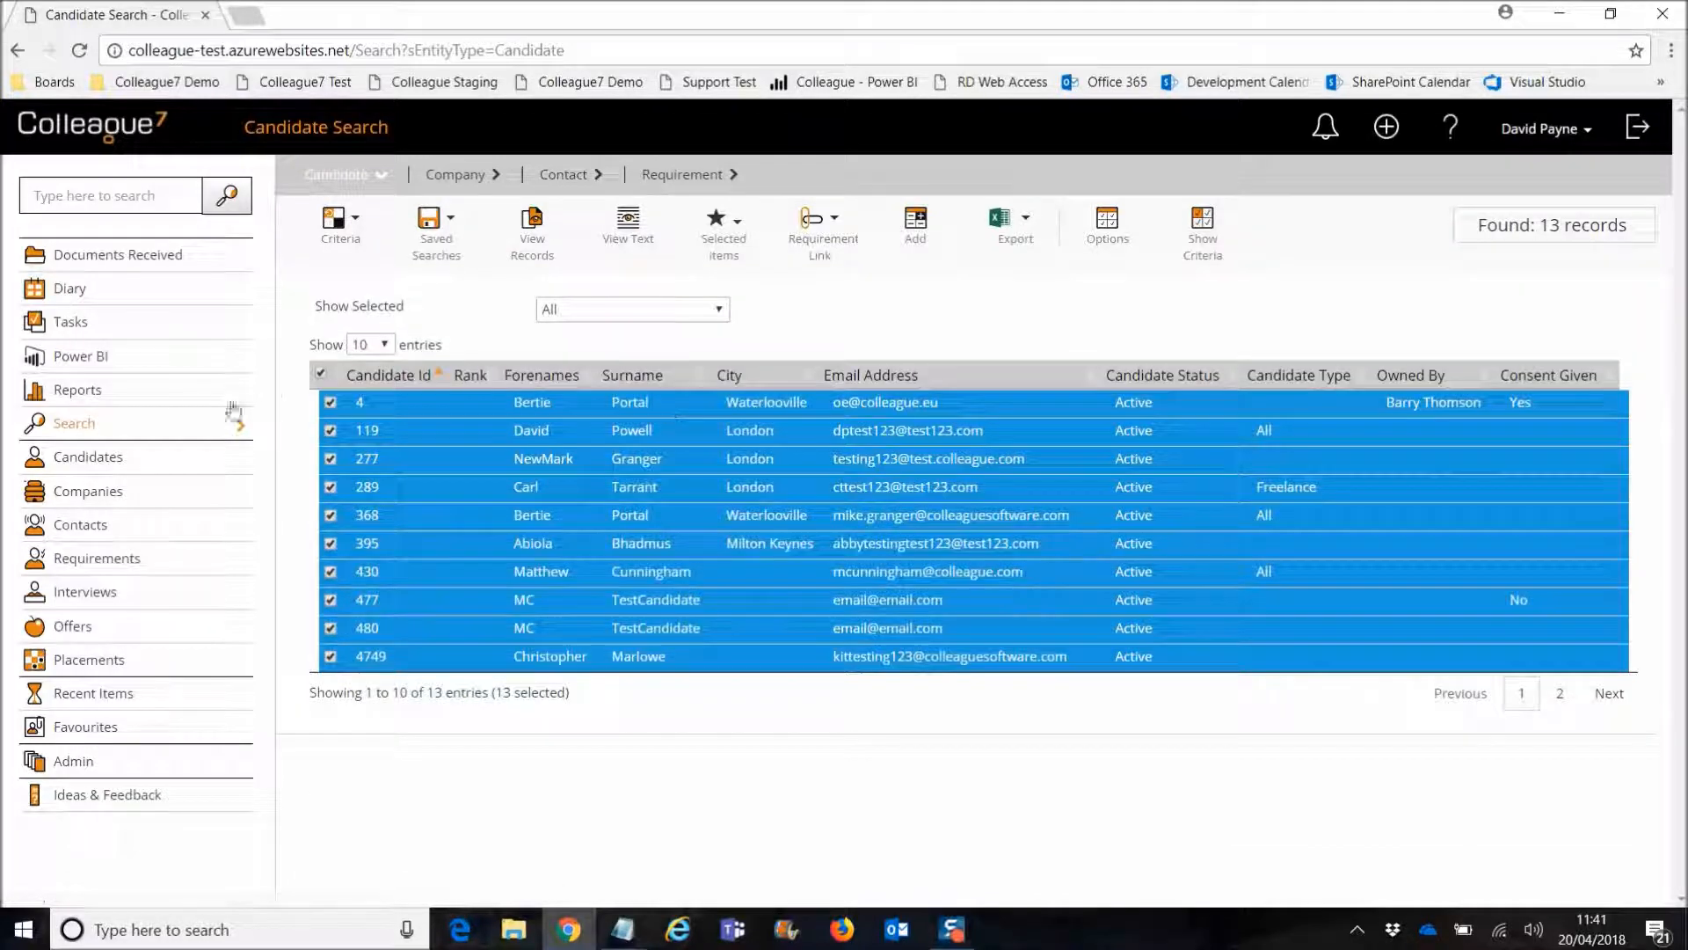
Step: Deselect all 13 candidates in the search results
left_click(318, 375)
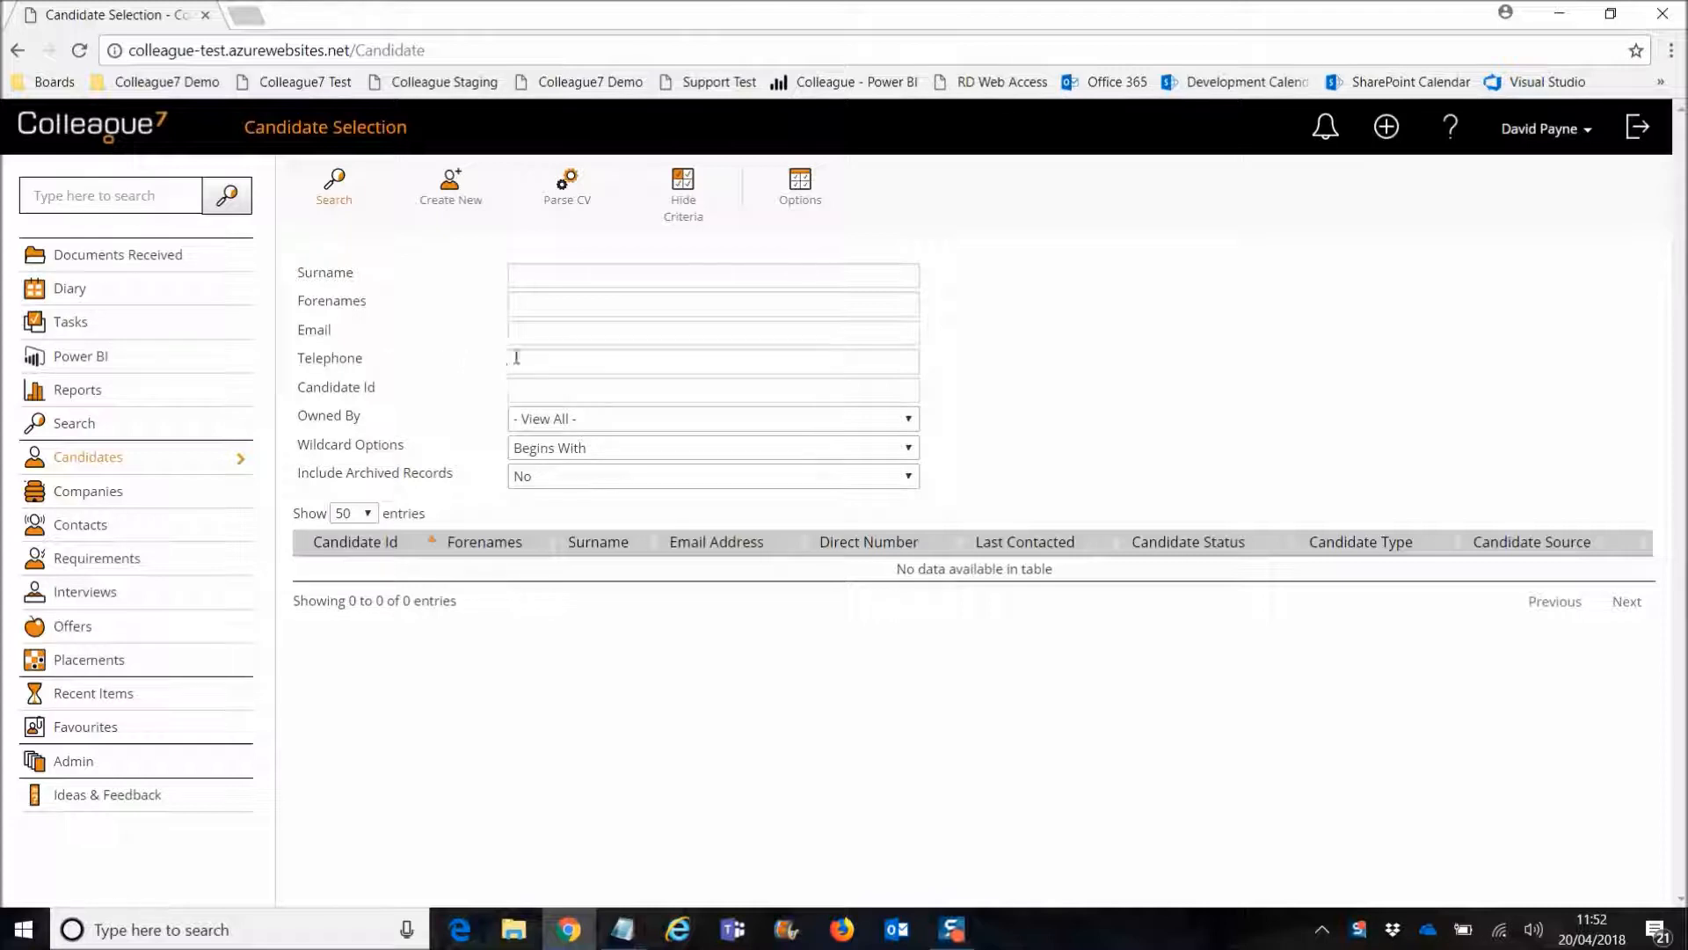
Step: Enter the partial telephone number 01243 as a search criterion, keeping Begins With matching
left_click(545, 362)
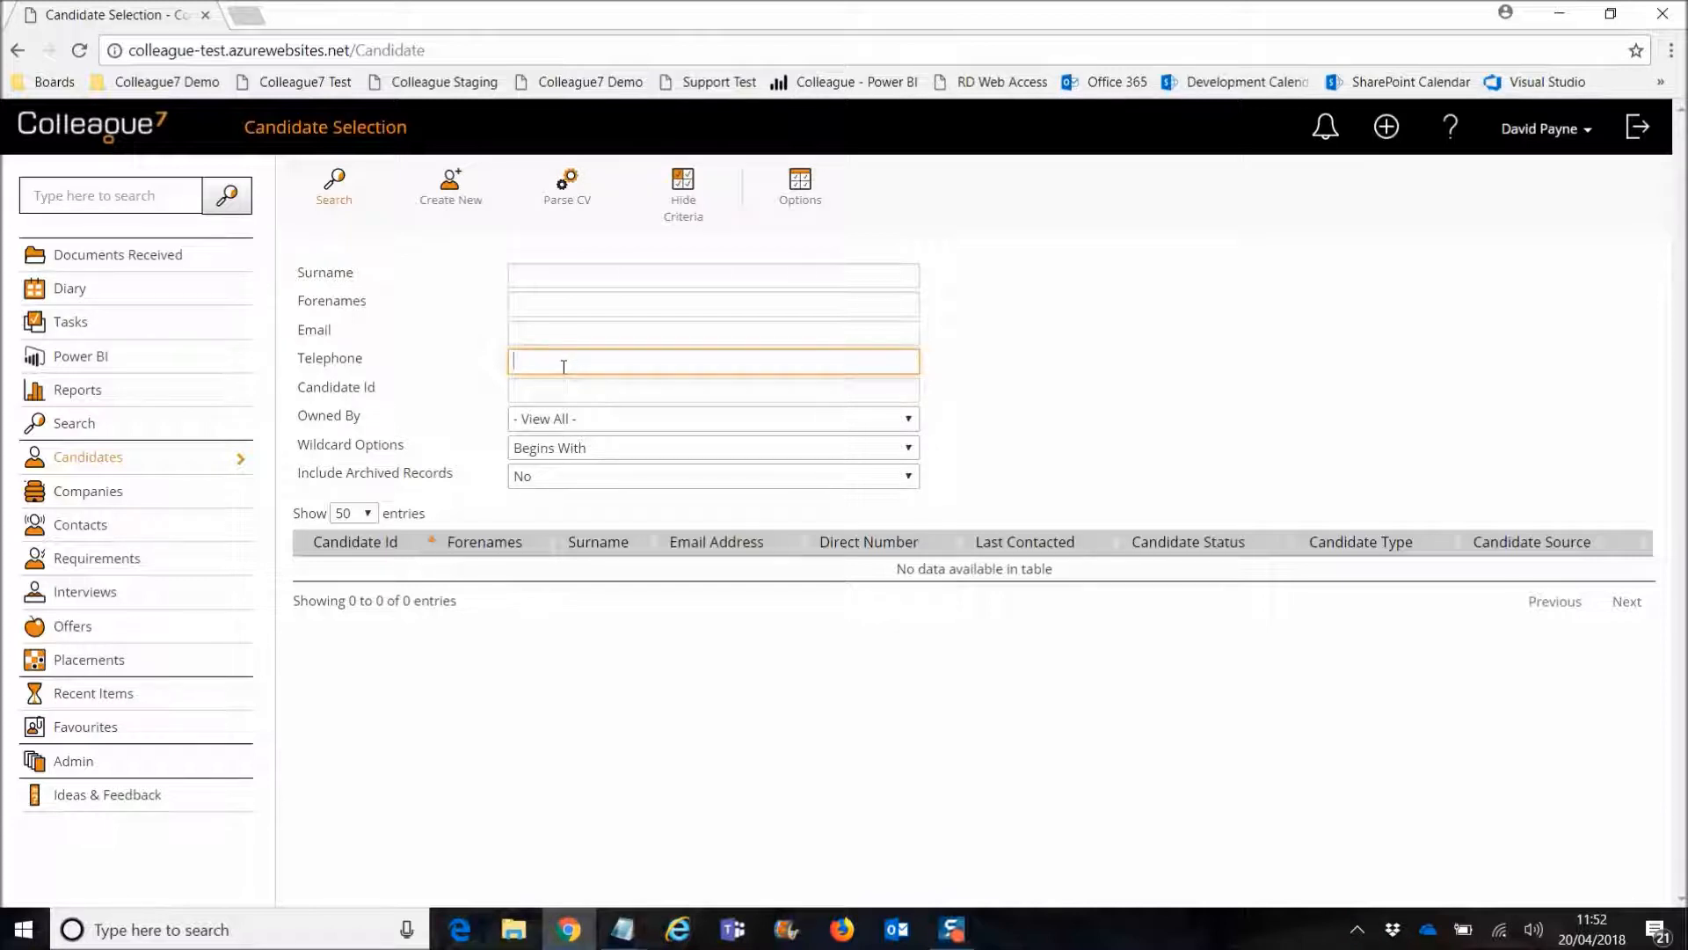
mouse_move(342, 354)
mouse_move(451, 359)
left_click(339, 449)
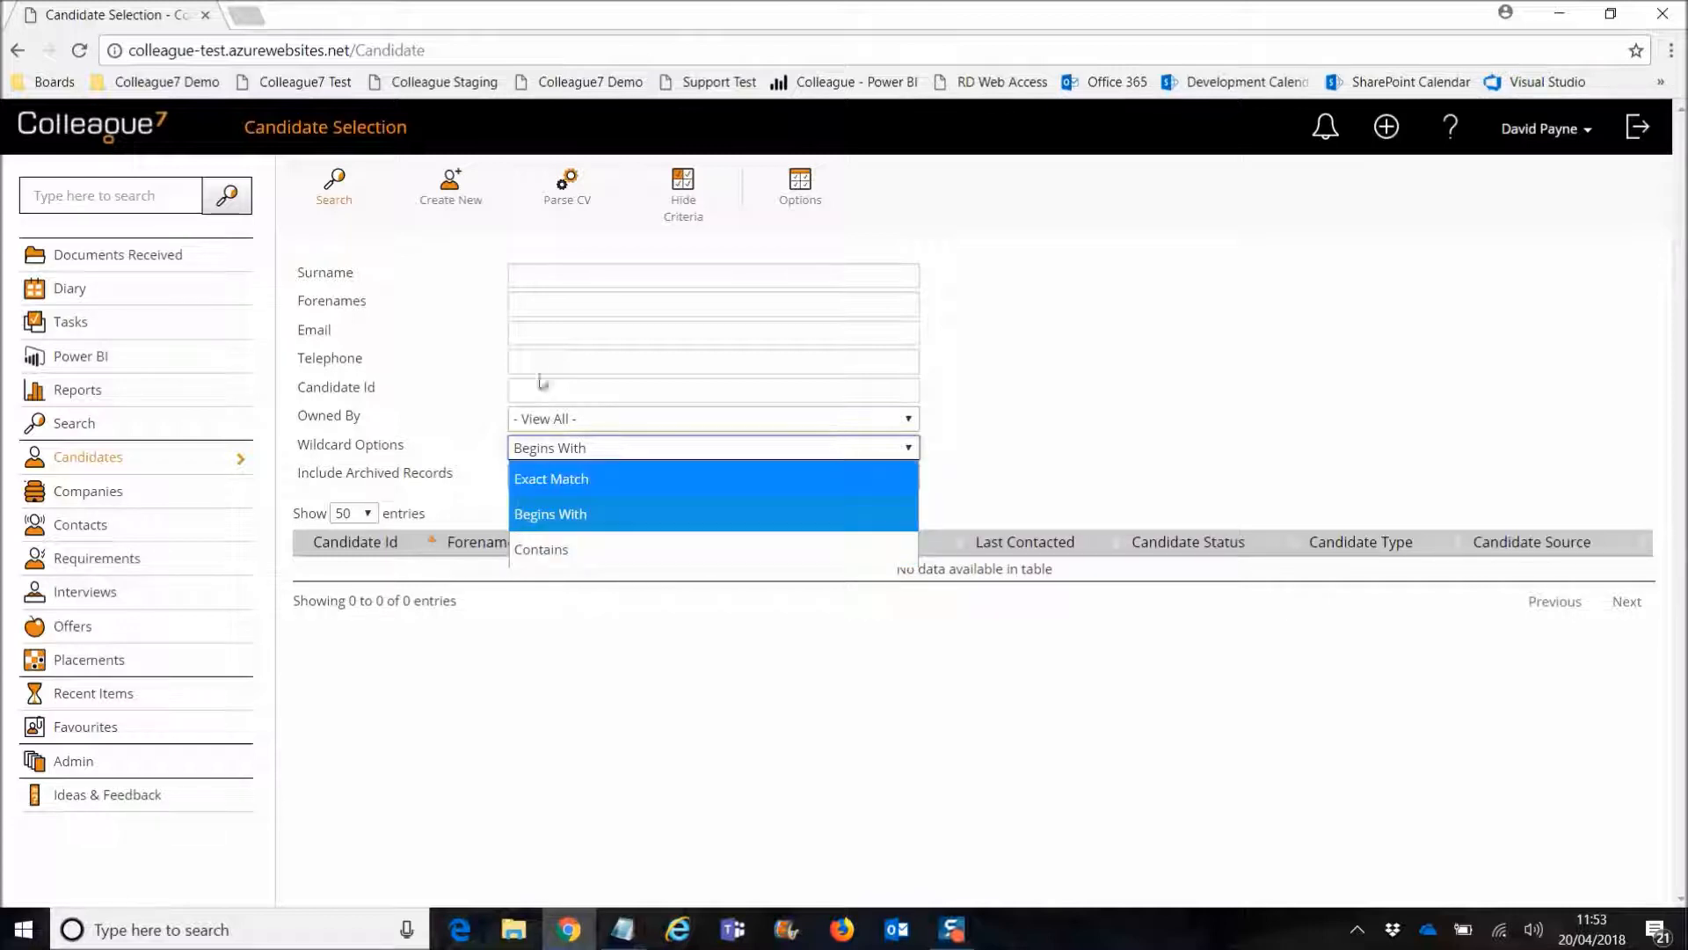
left_click(614, 363)
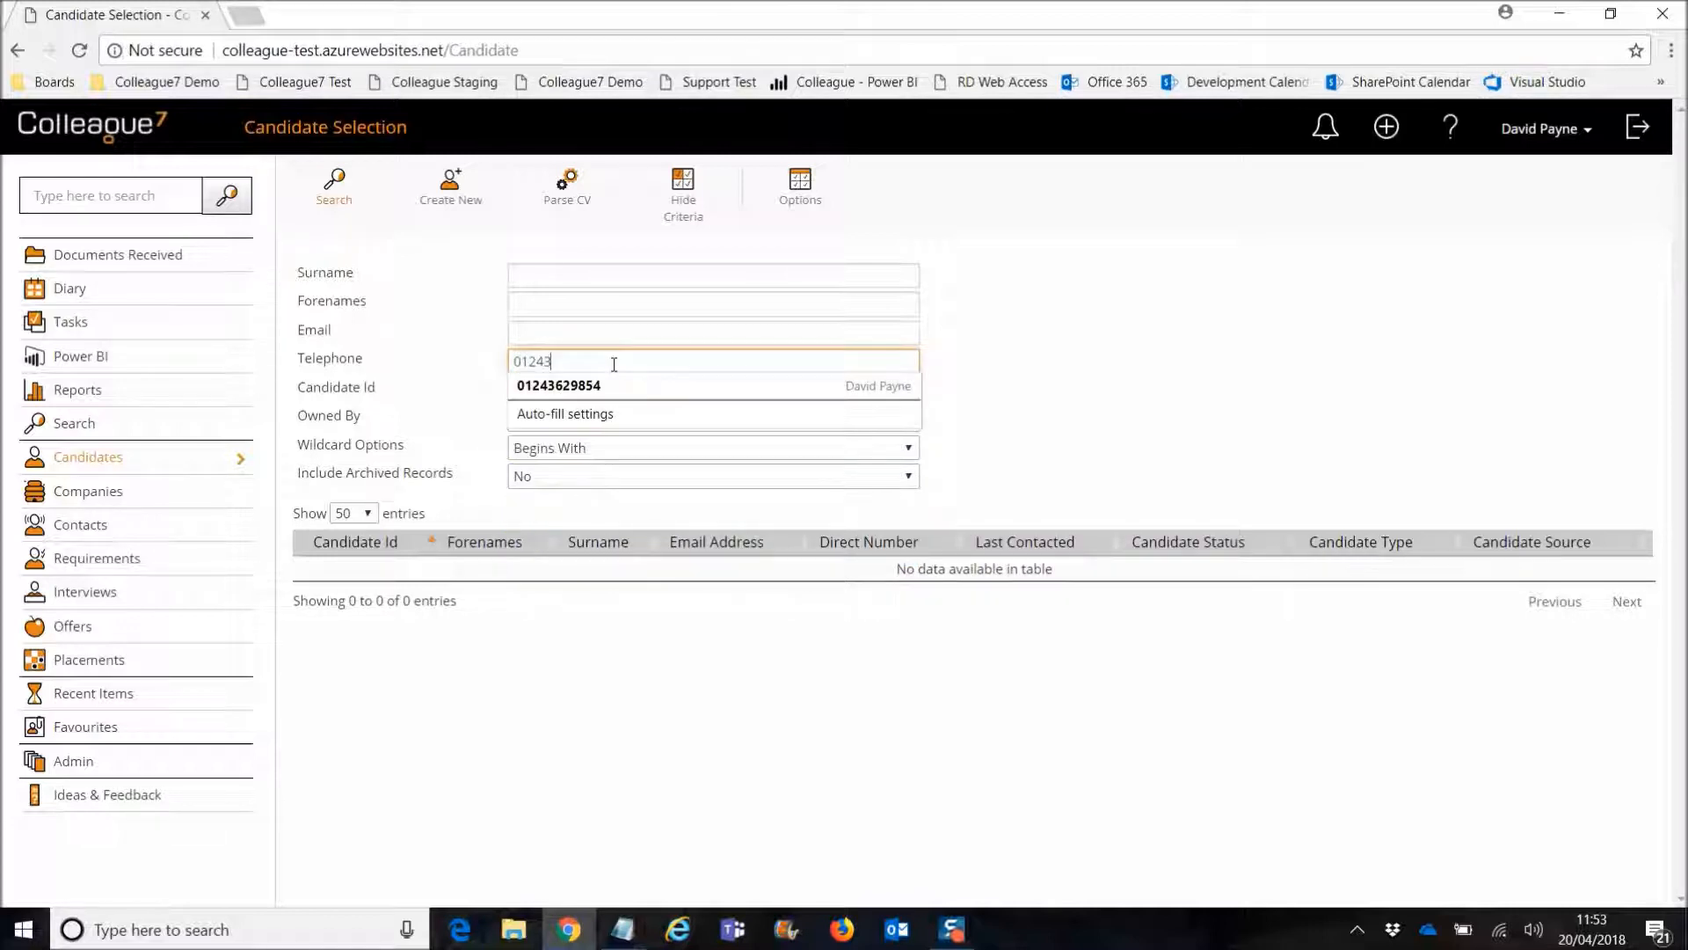
Step: Run the partial-number search, then switch Wildcard Options to Exact Match
left_click(334, 186)
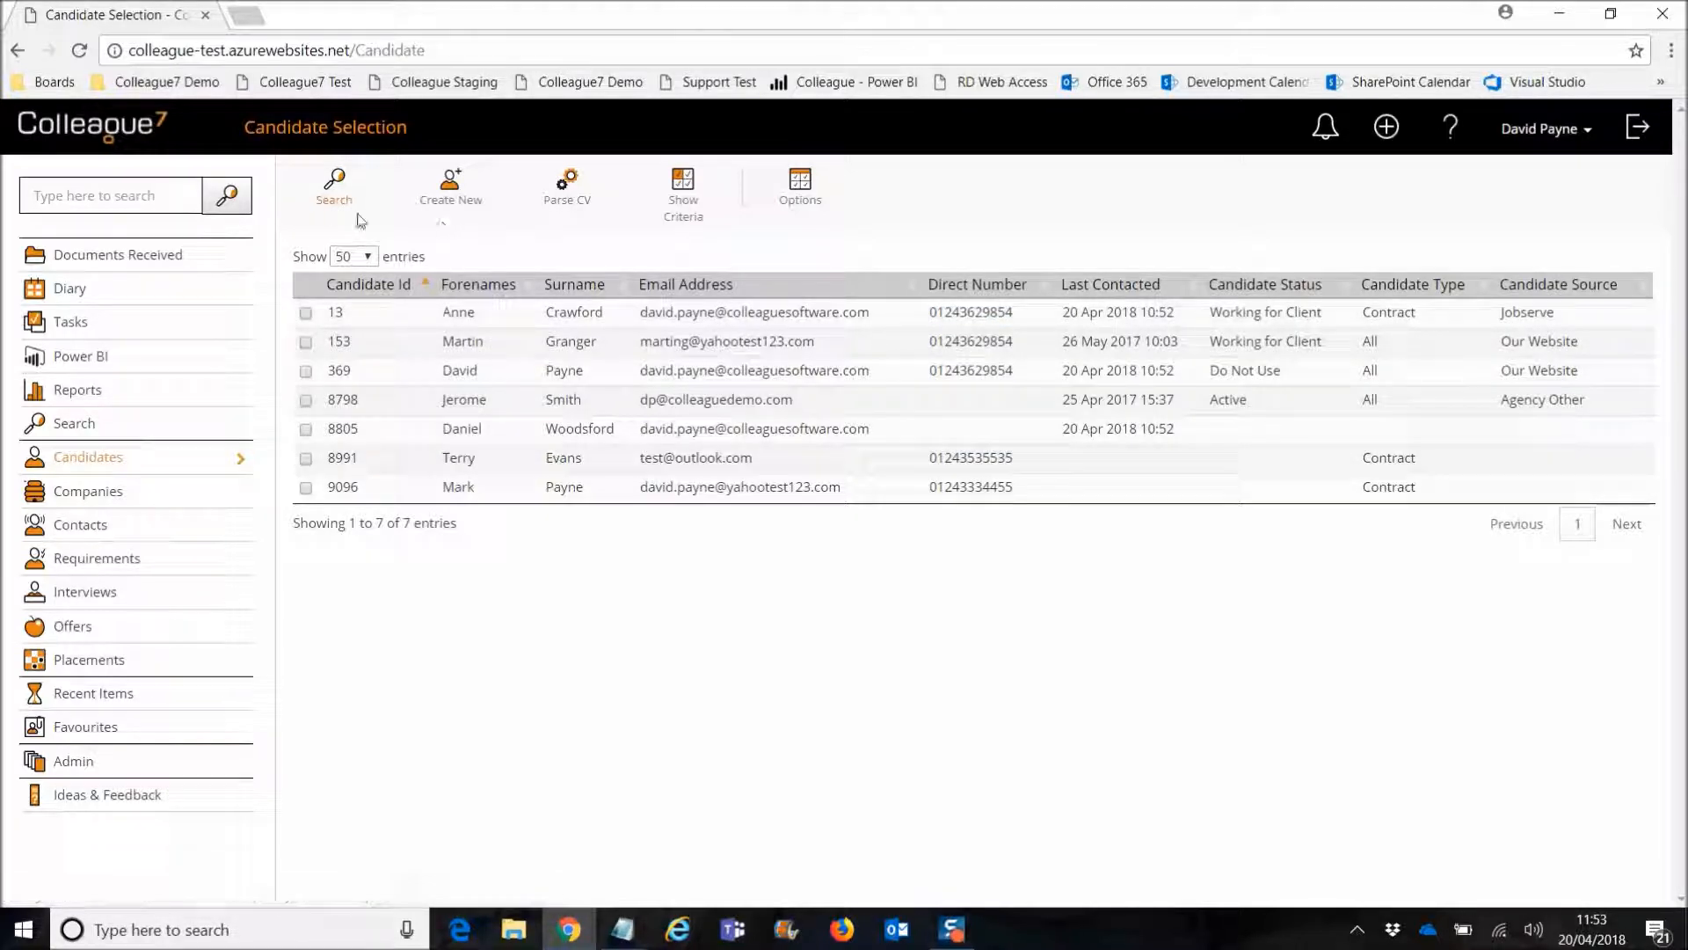
left_click(687, 216)
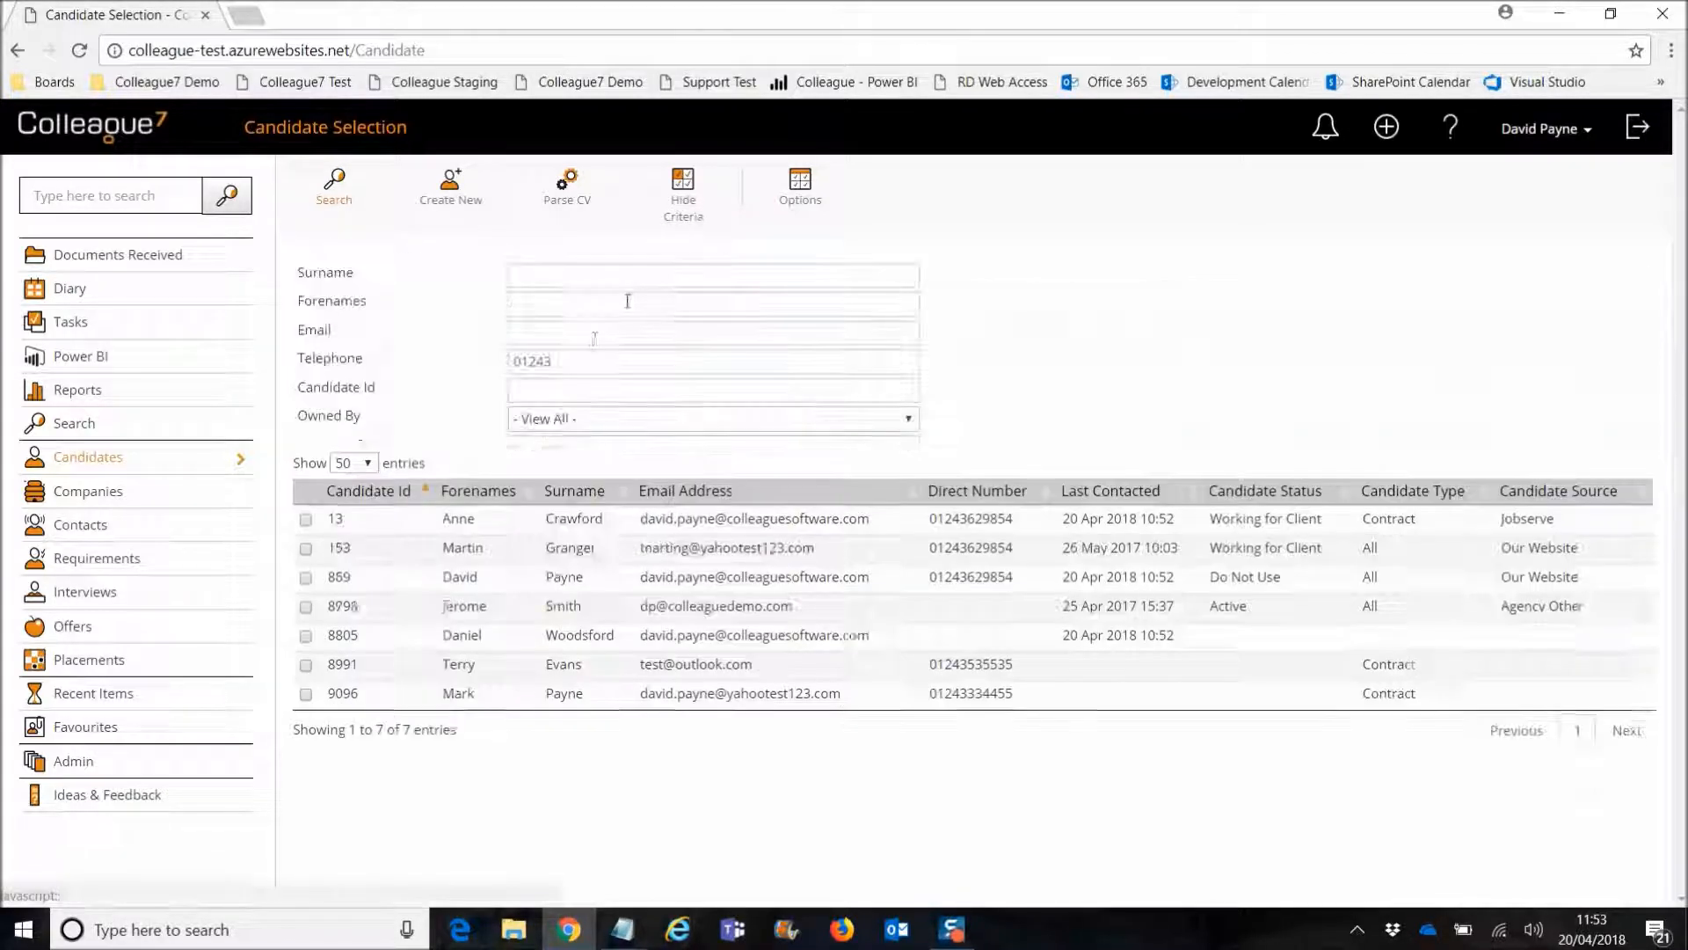
left_click(563, 448)
left_click(557, 482)
left_click(572, 361)
key("Return")
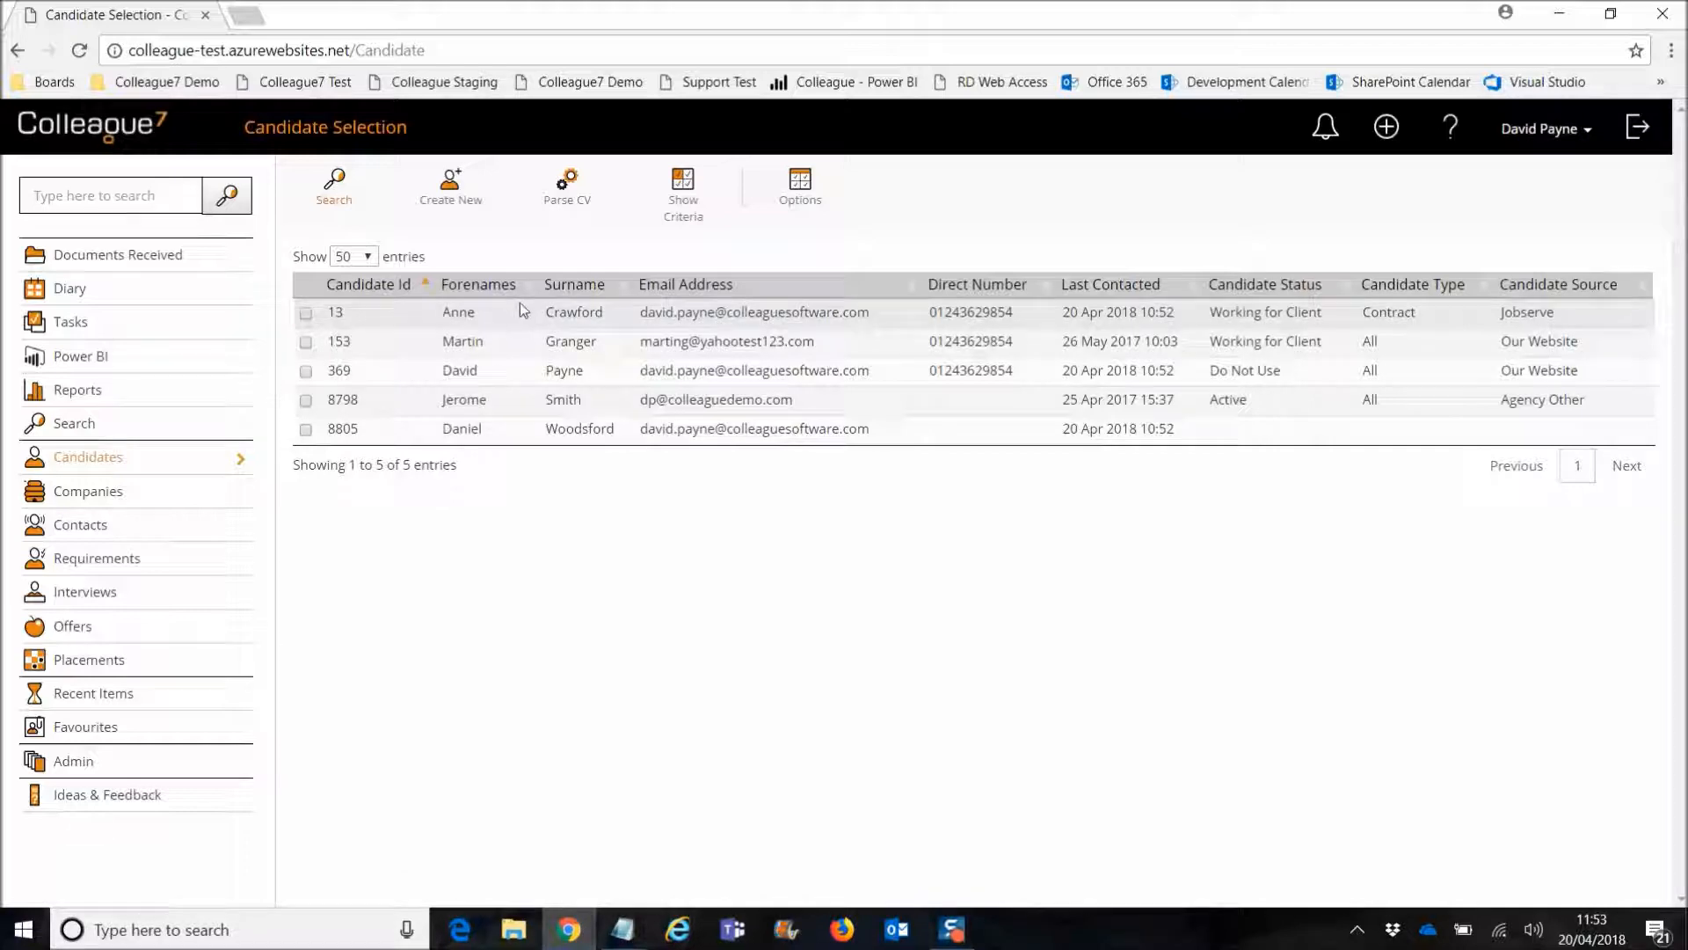
left_click(683, 218)
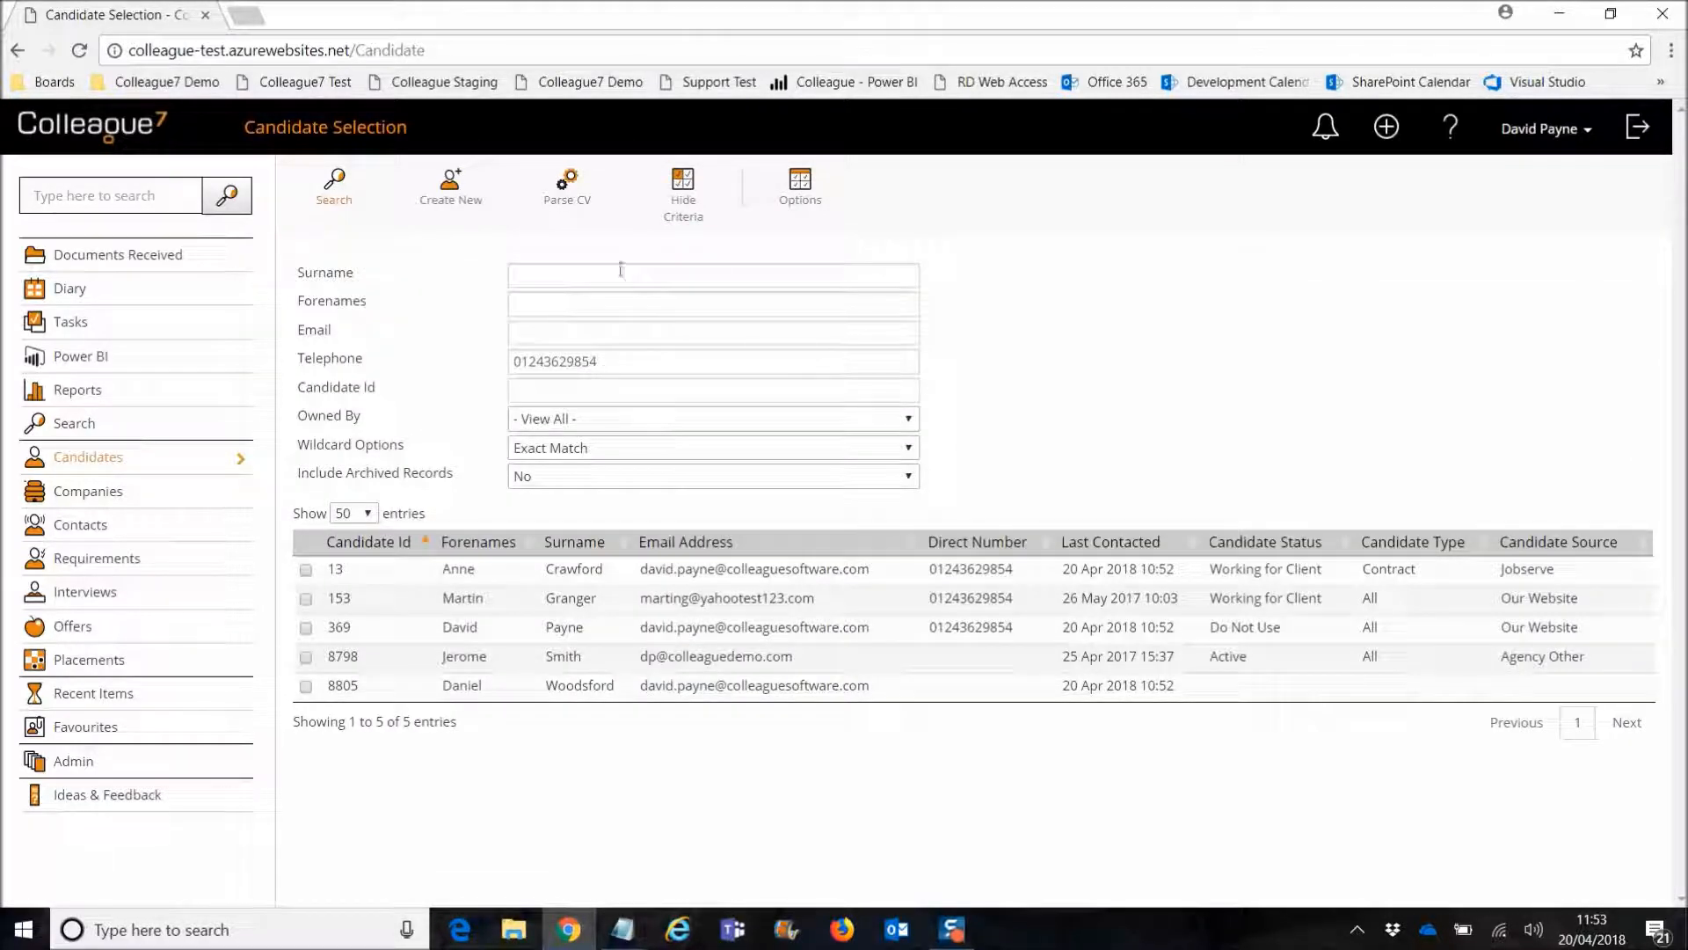
left_click(681, 207)
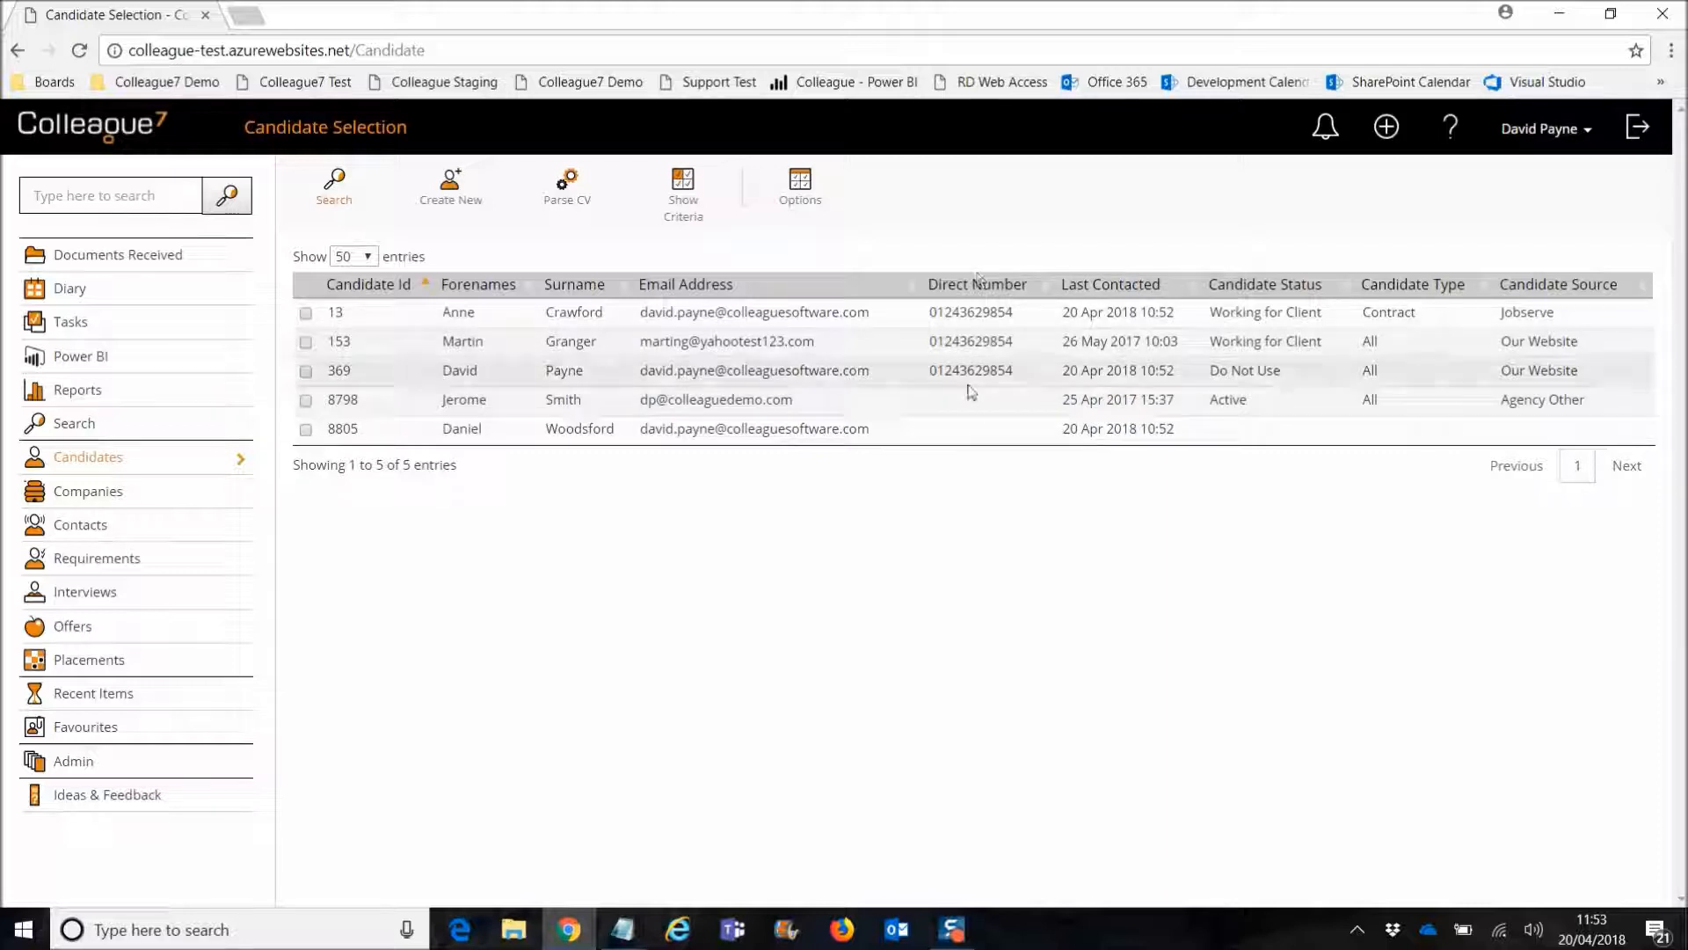
Step: View candidate 8798's record in a separate tab, marking the matching home number, then close it
right_click(473, 406)
left_click(479, 417)
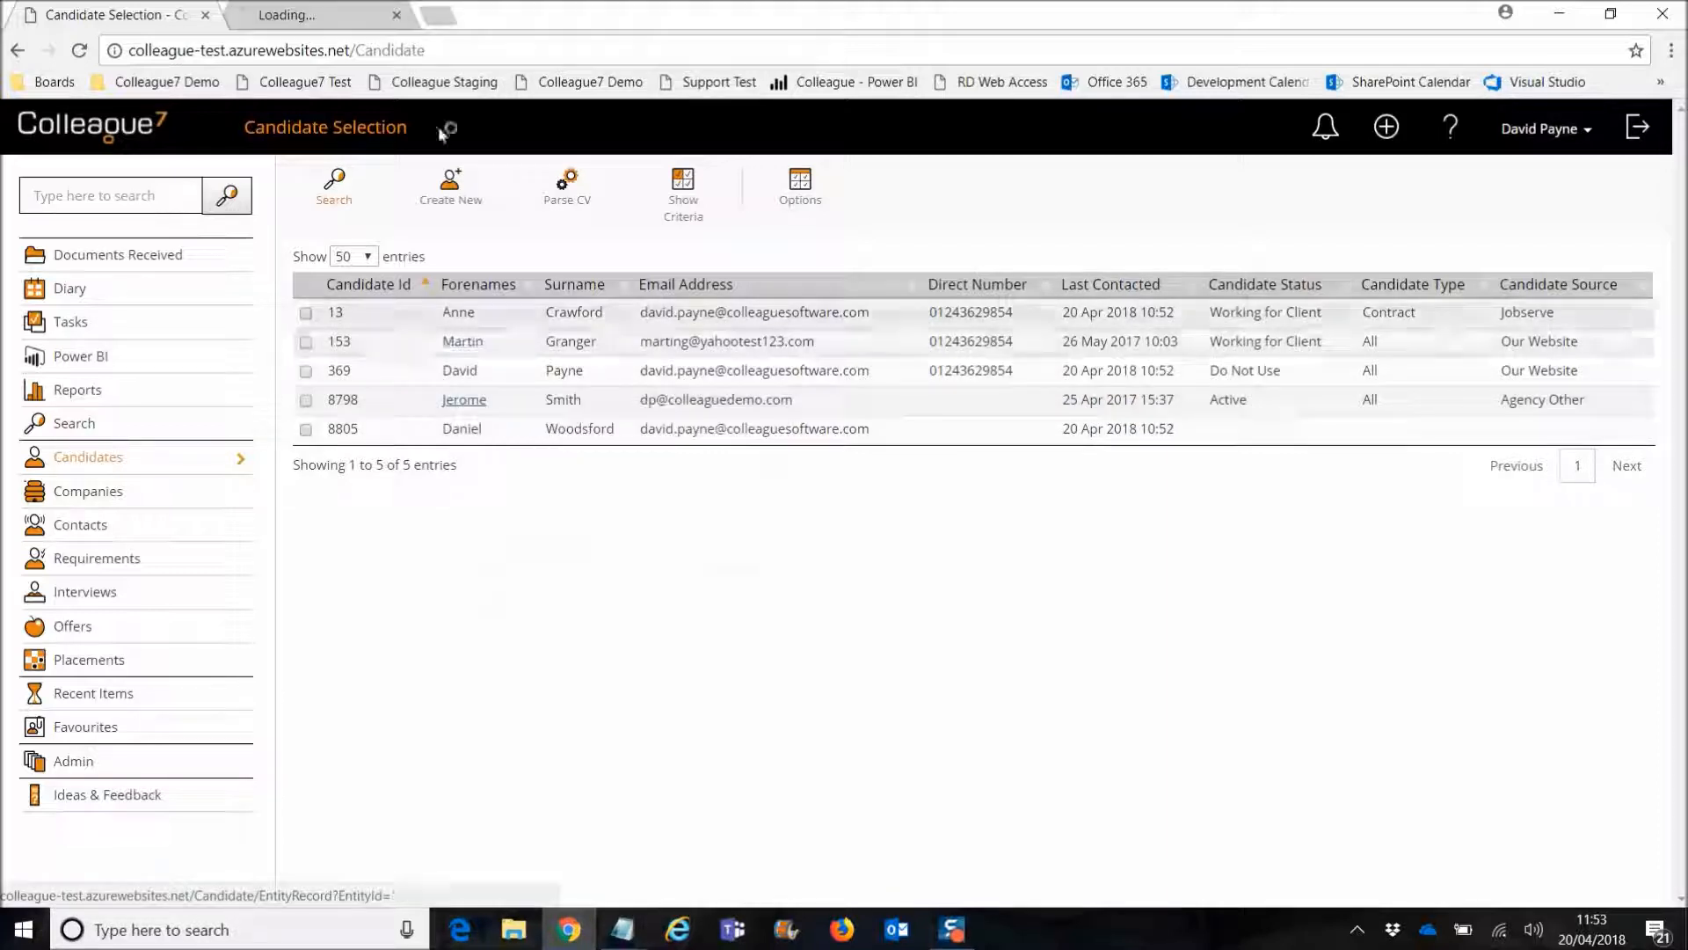
left_click(327, 16)
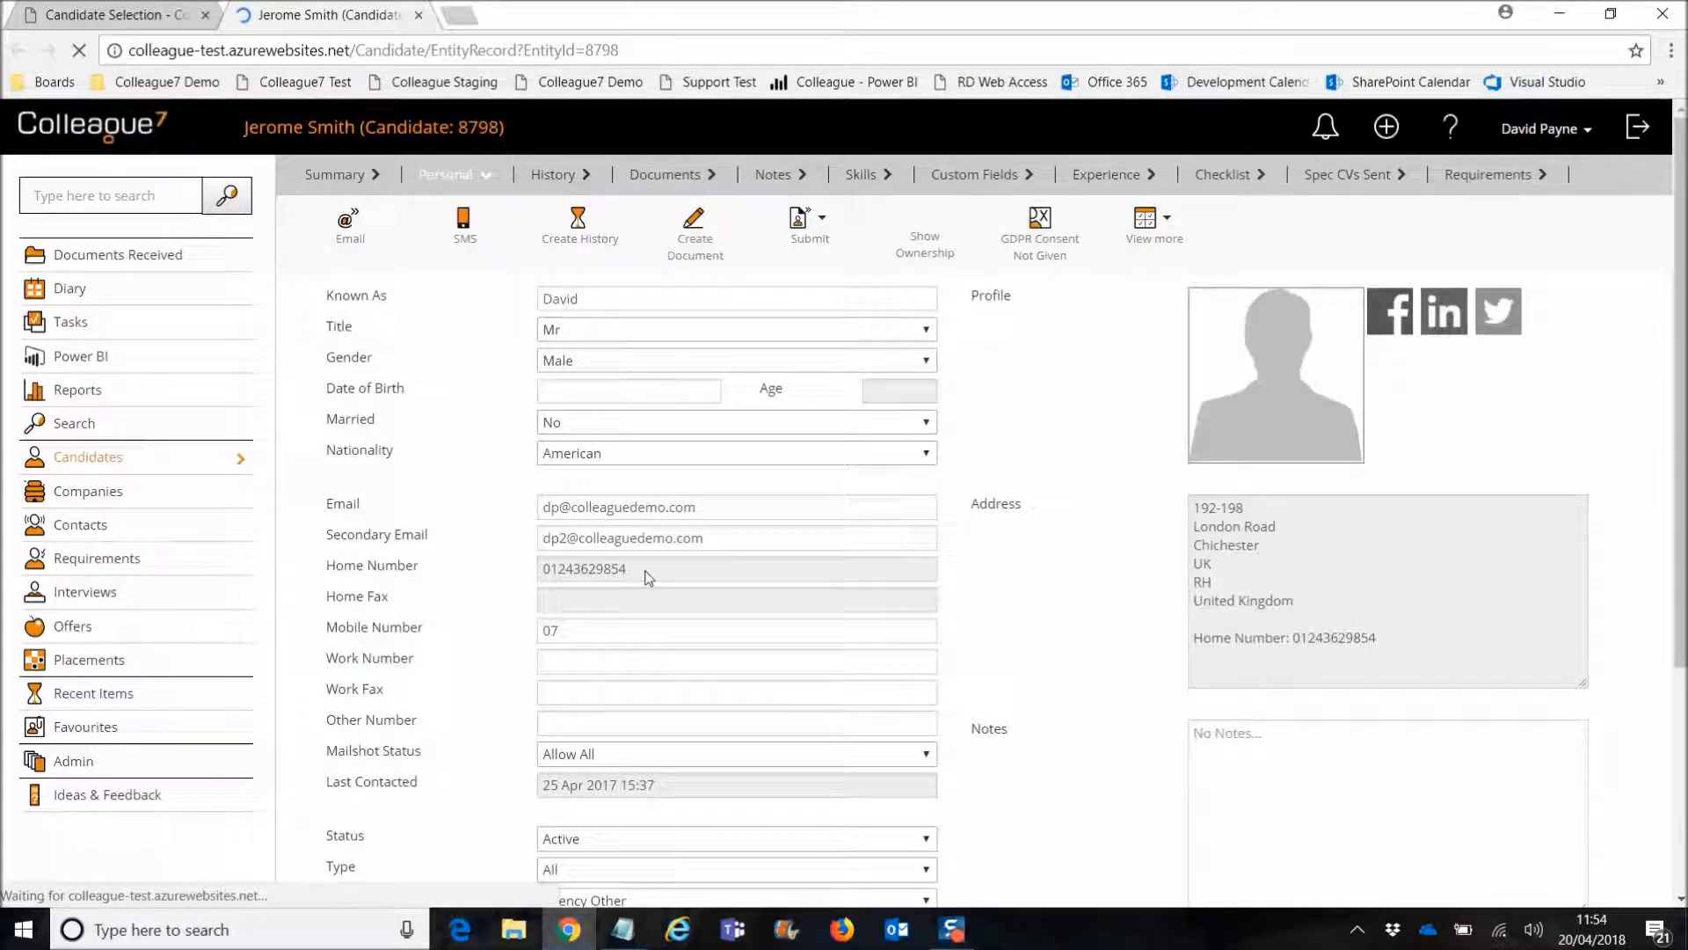
double_click(648, 577)
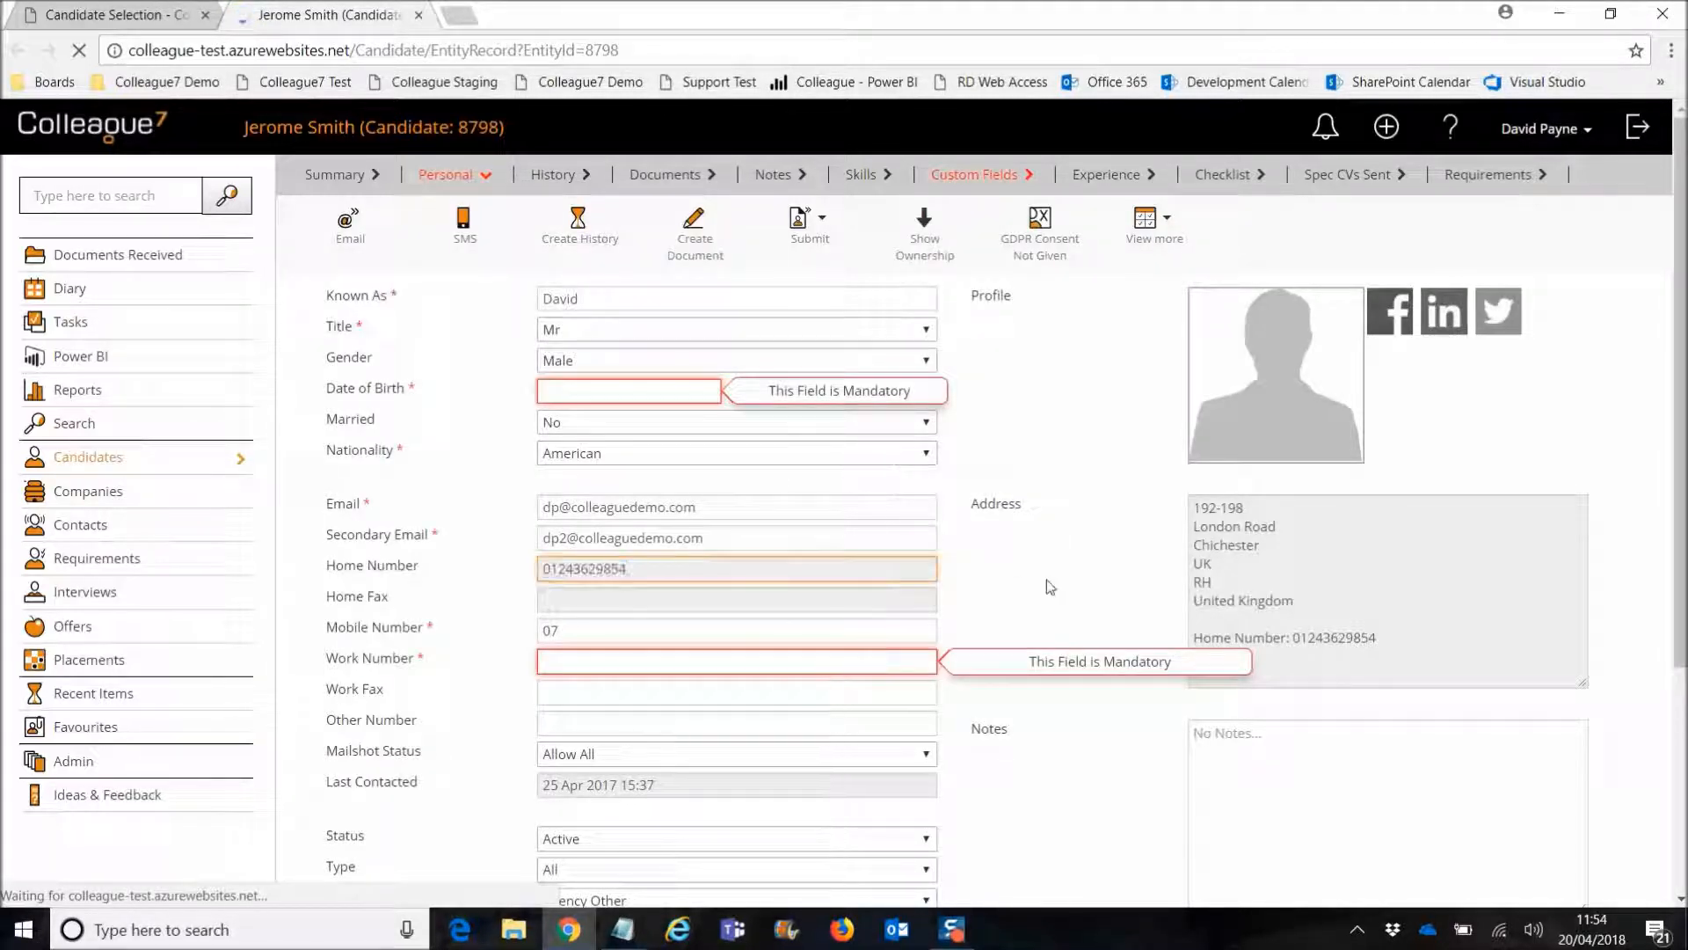
left_click(418, 15)
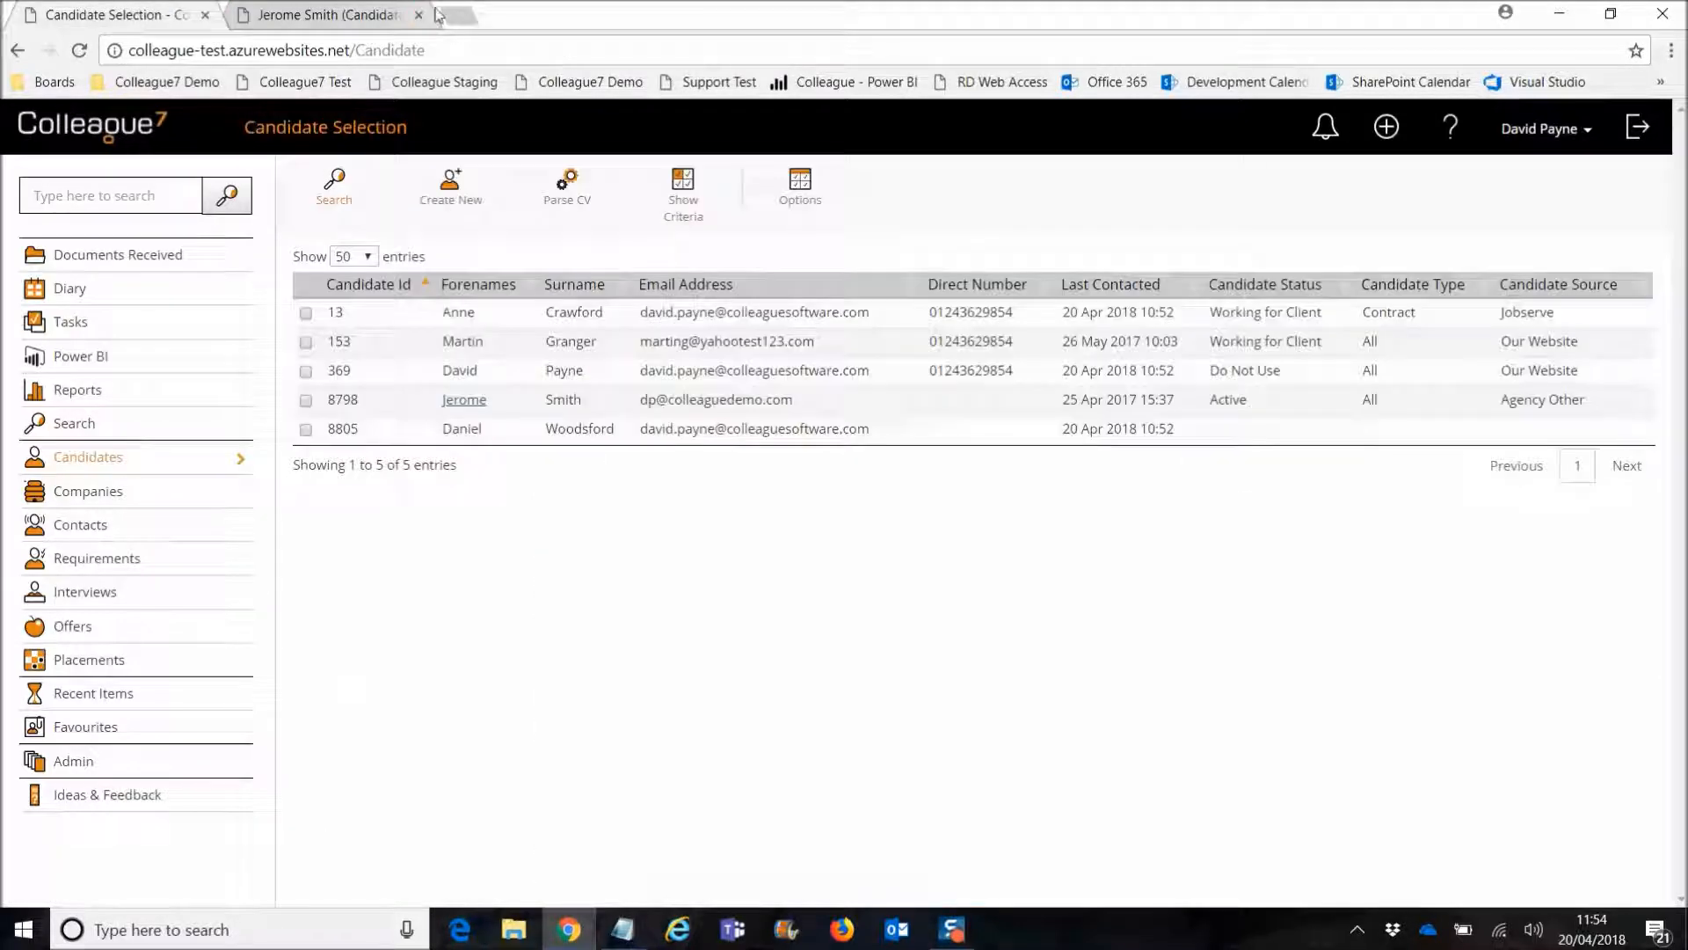
left_click(419, 15)
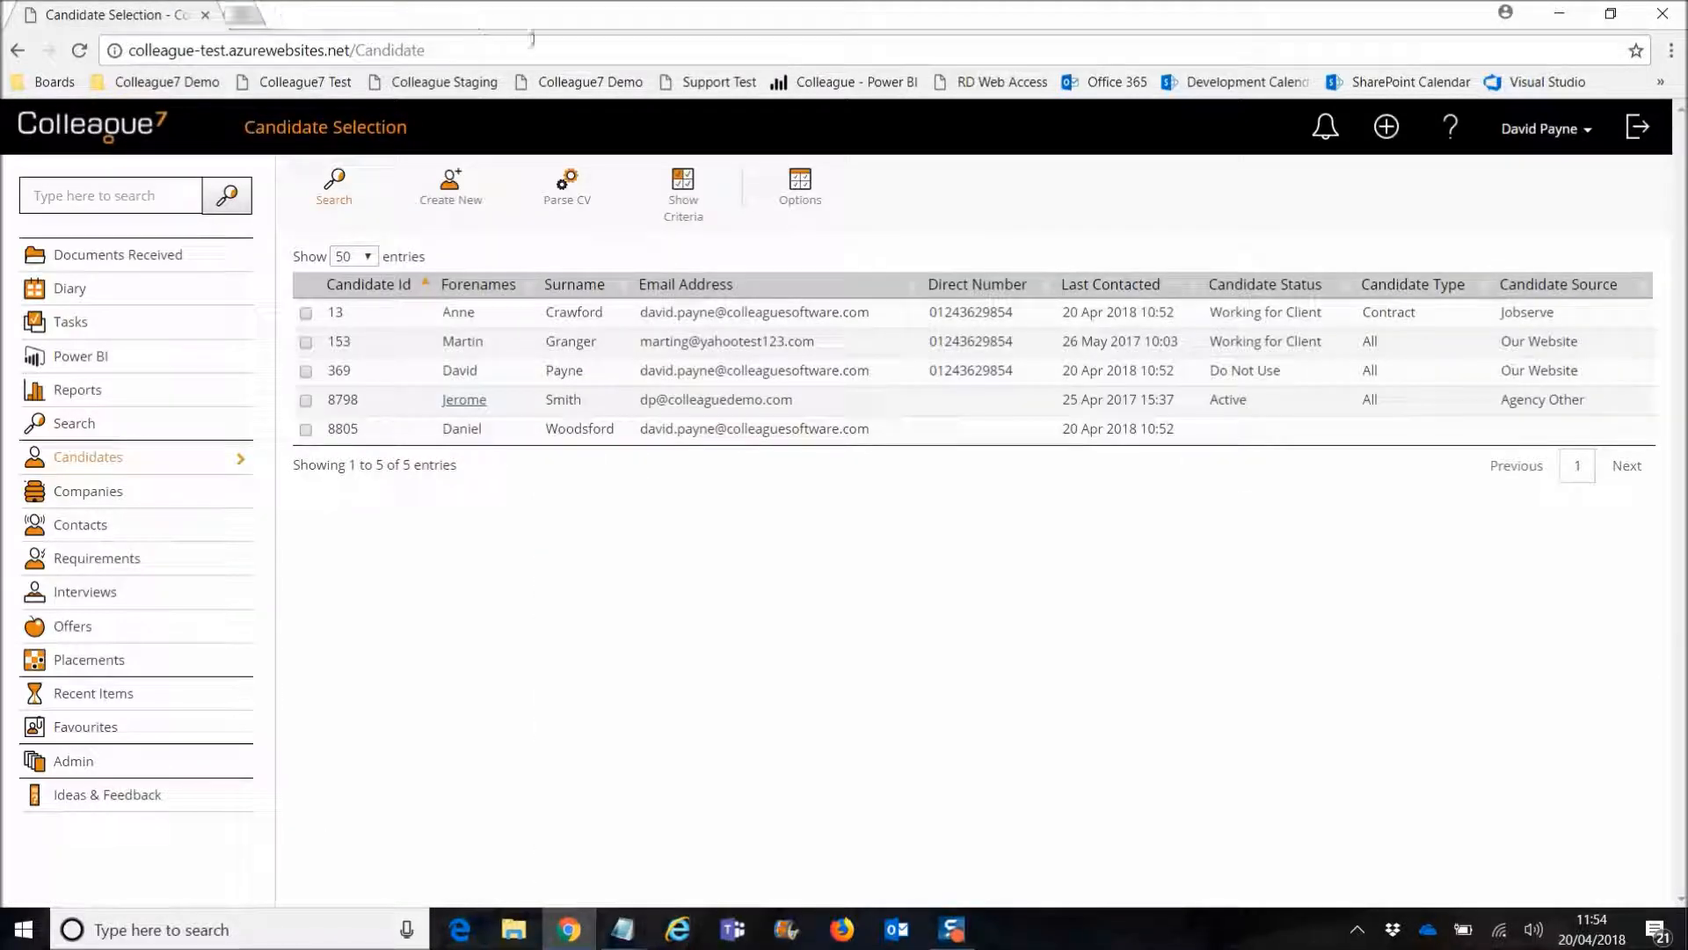
Step: Clear the Telephone search criterion and go to the Company Selection page
left_click(696, 212)
double_click(611, 360)
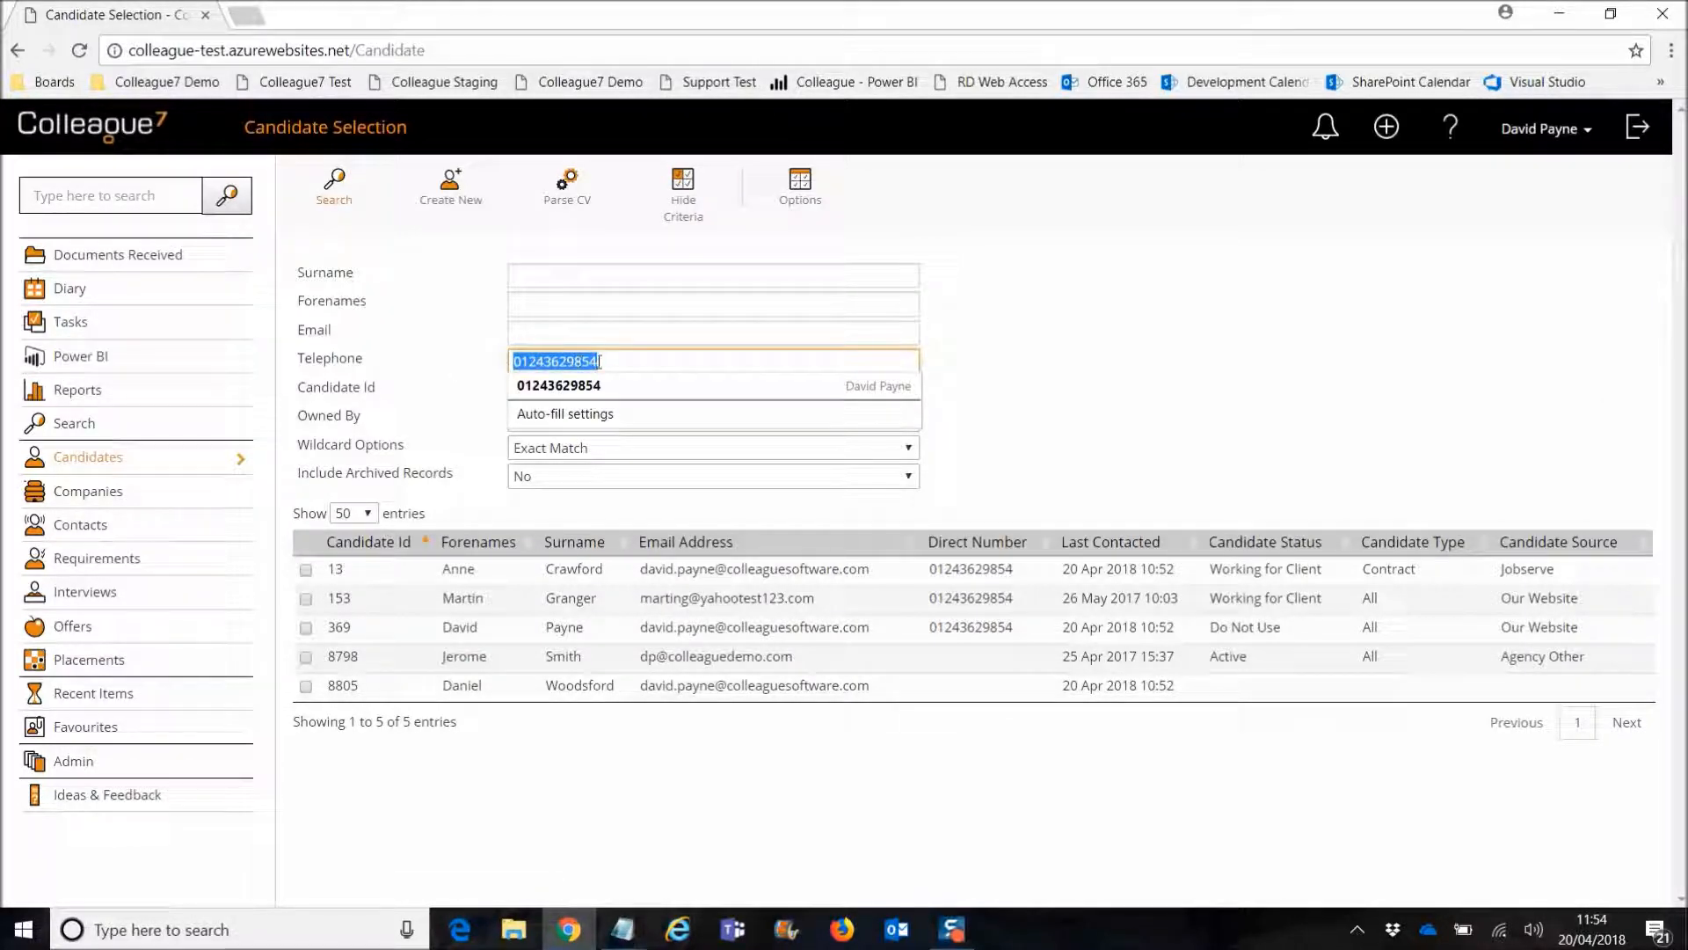
key("BackSpace")
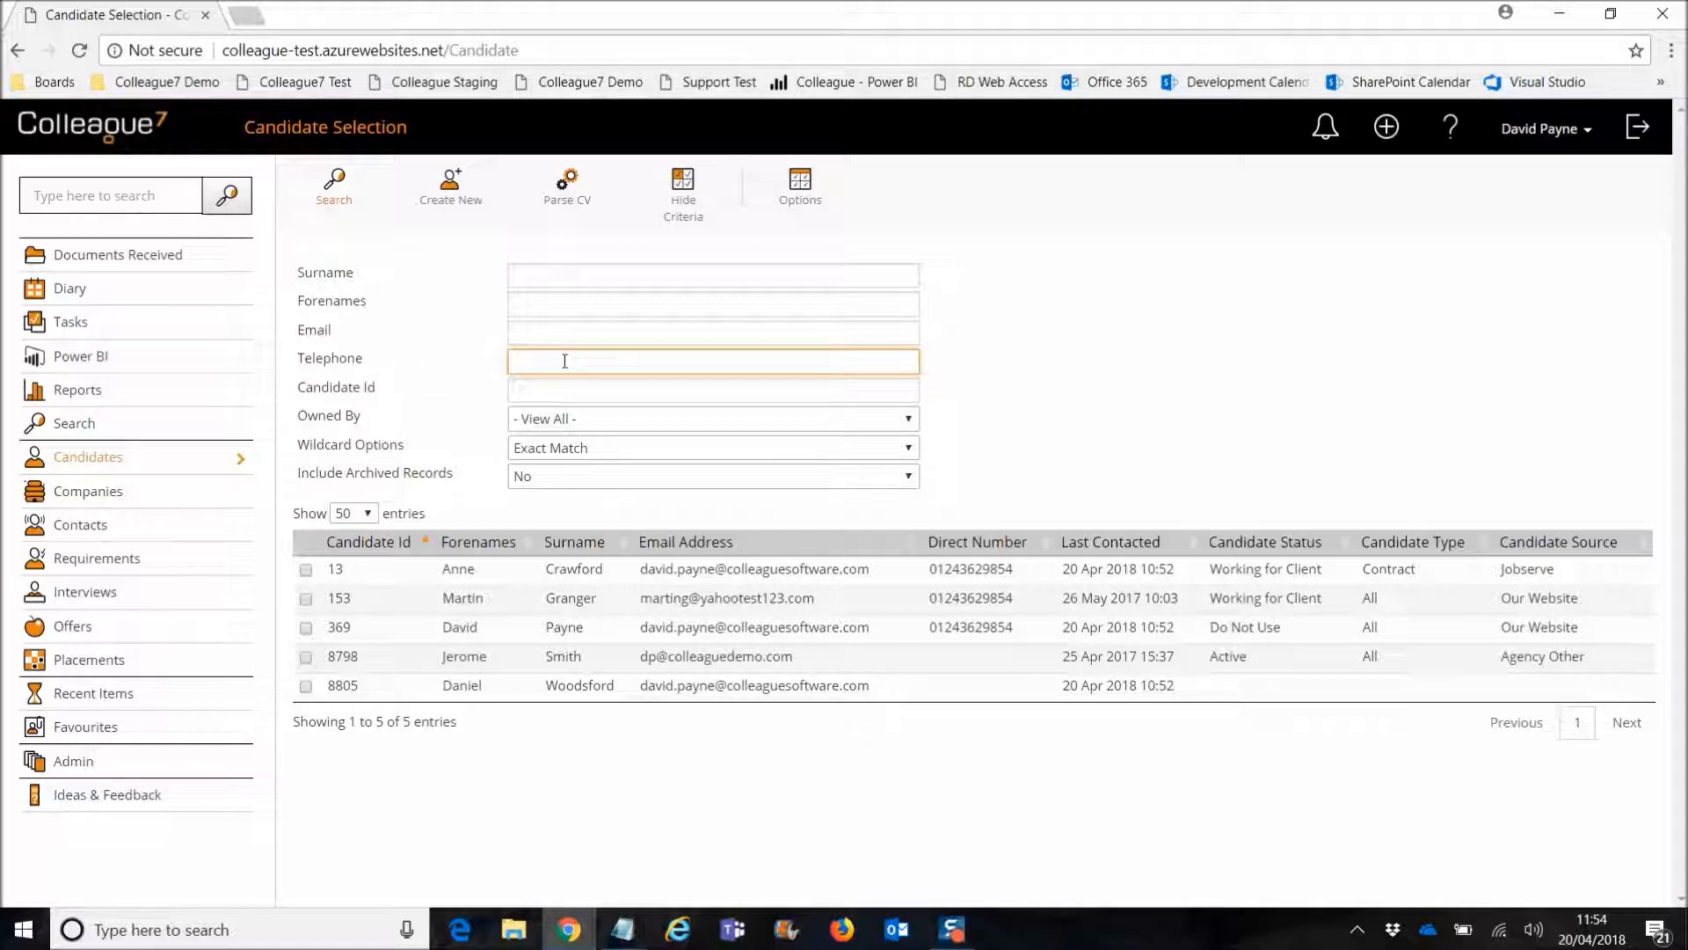
left_click(101, 497)
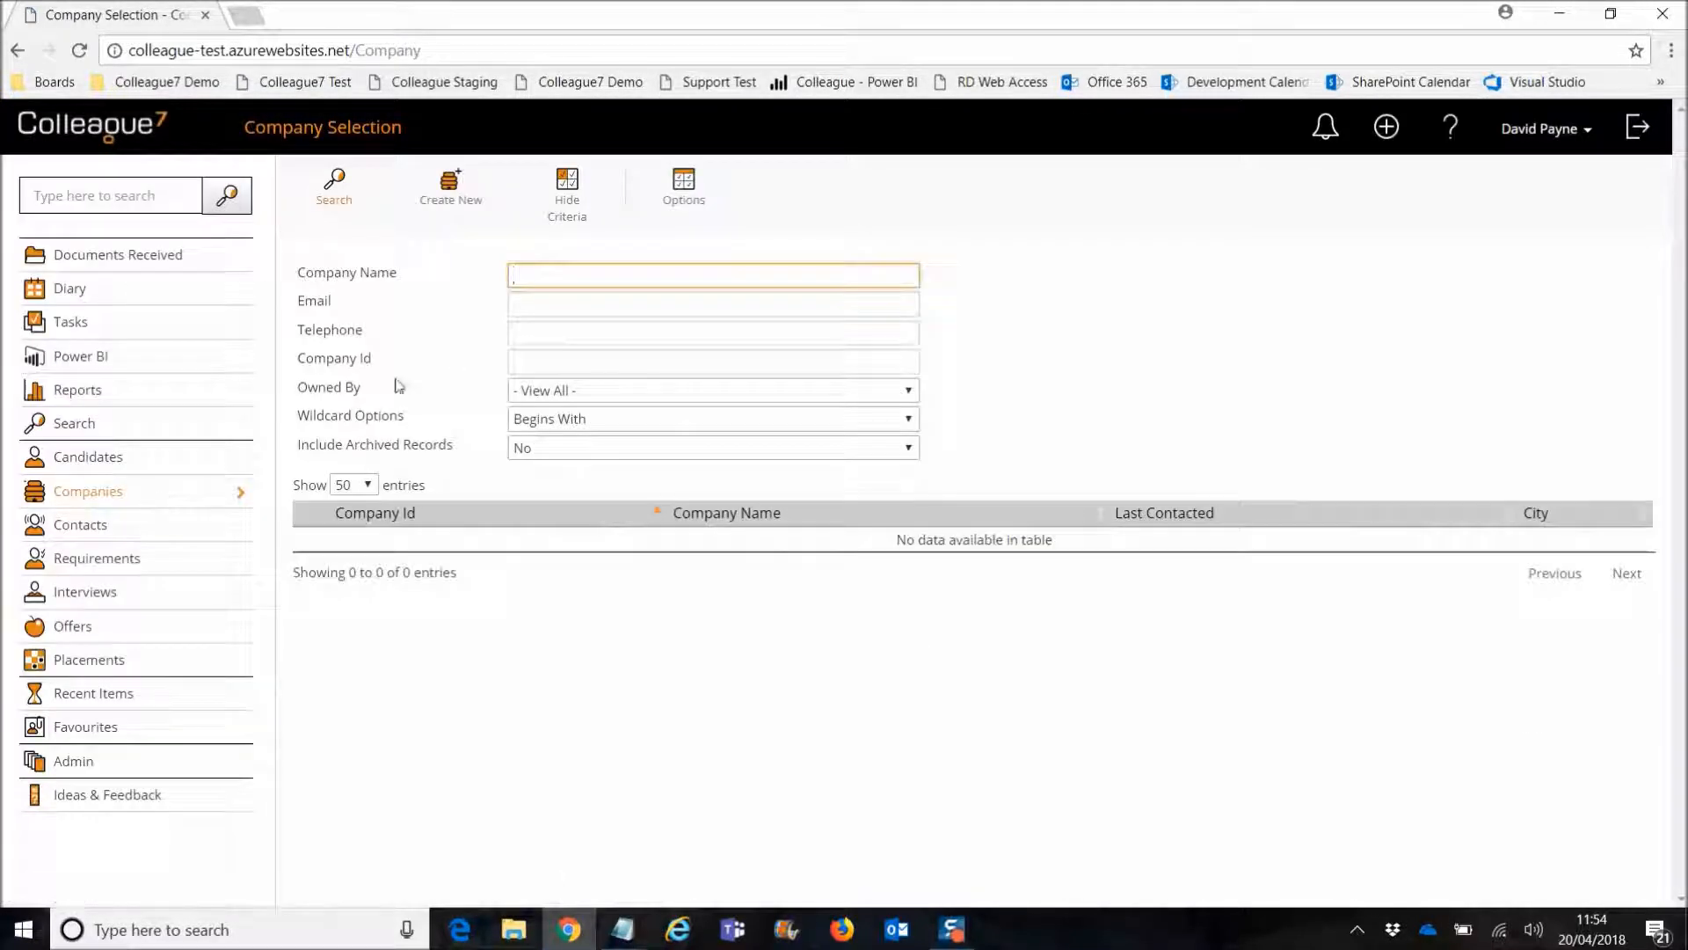
Step: Move from company search to the Contact search page and highlight Wildcard Options
left_click(525, 332)
left_click(83, 527)
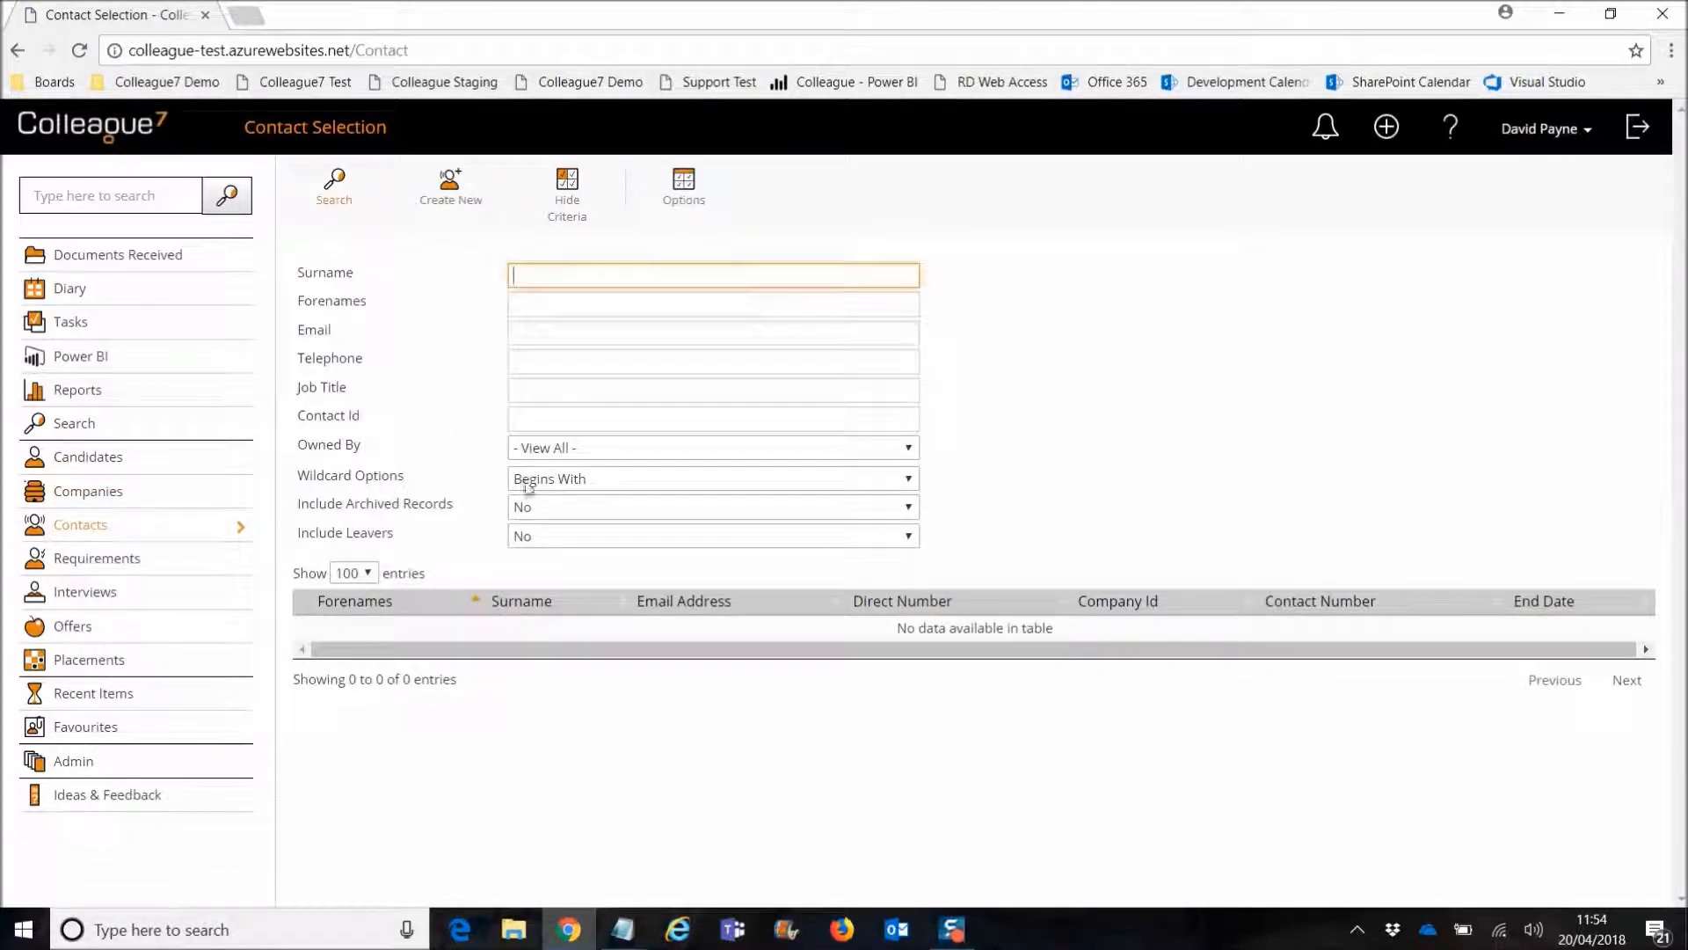
left_click_drag(299, 481, 407, 488)
left_click(411, 488)
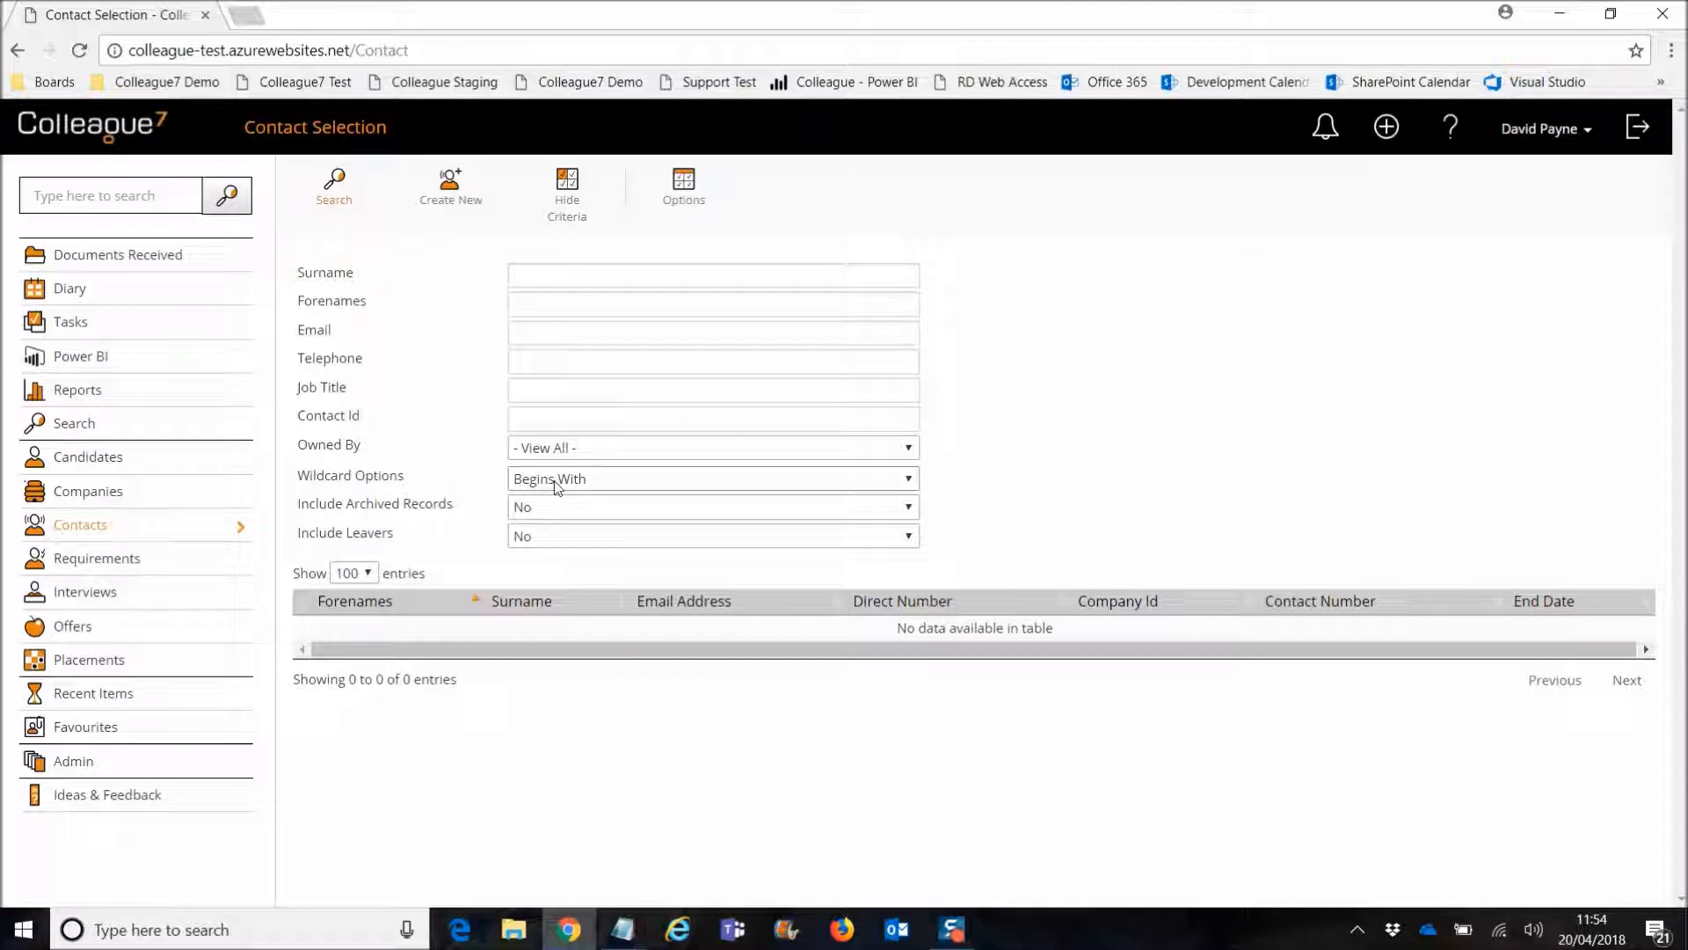
Step: Review the wildcard matching choices without changing them, then check the Telephone criterion
left_click(574, 485)
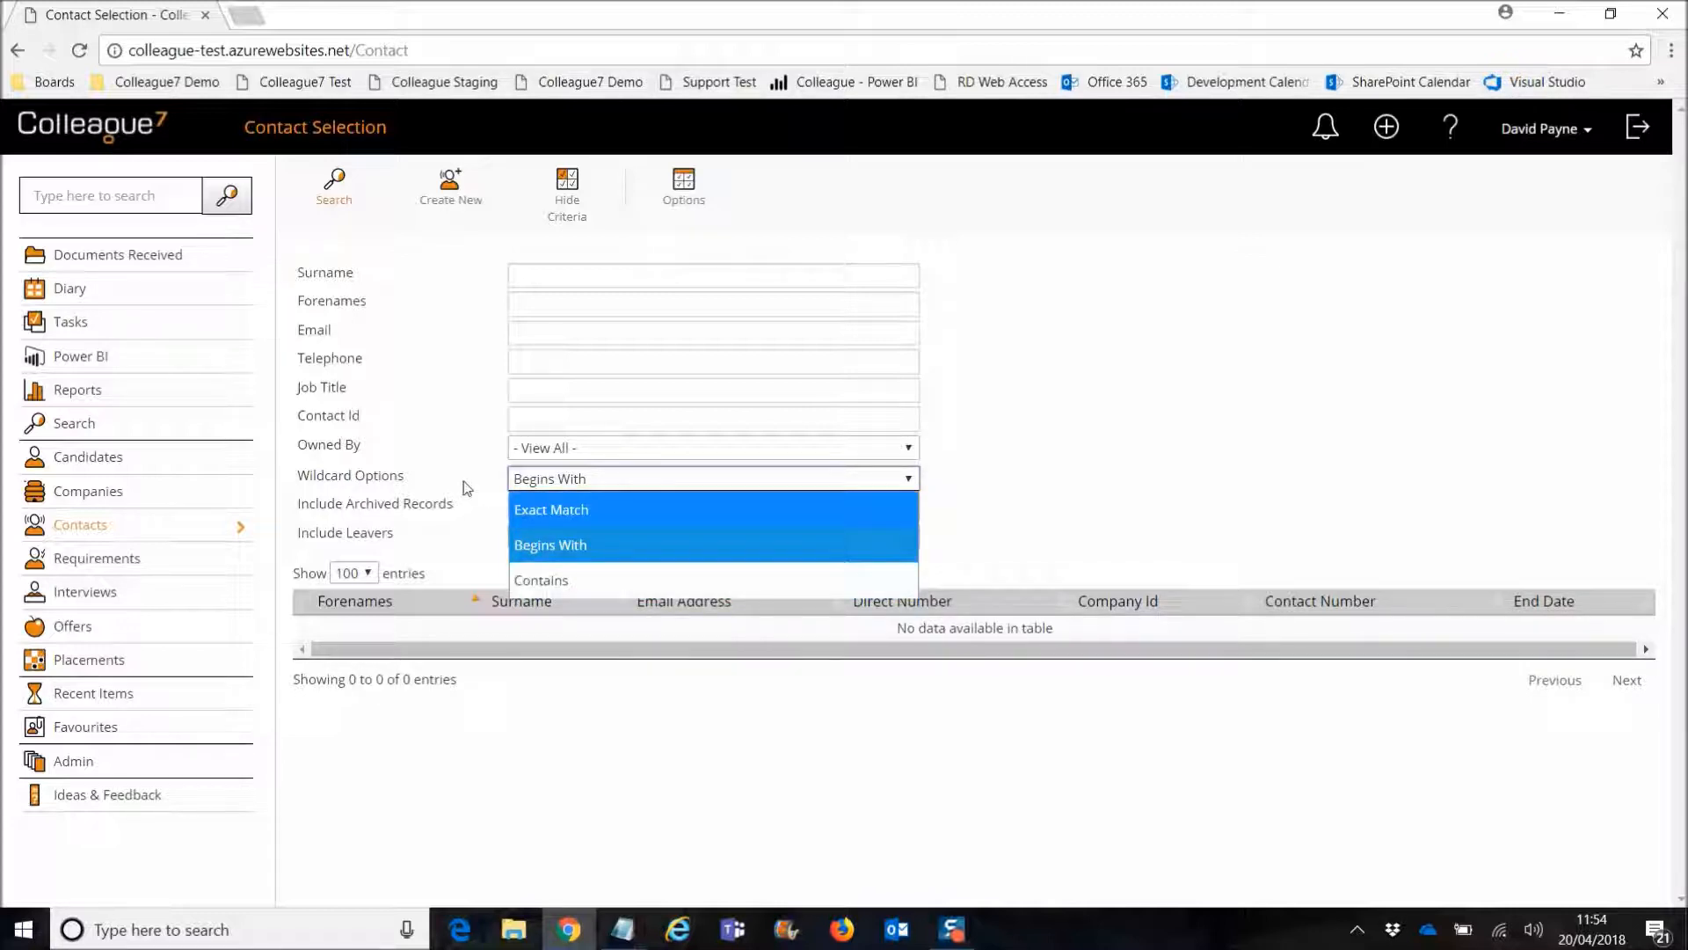
left_click(509, 484)
left_click(584, 482)
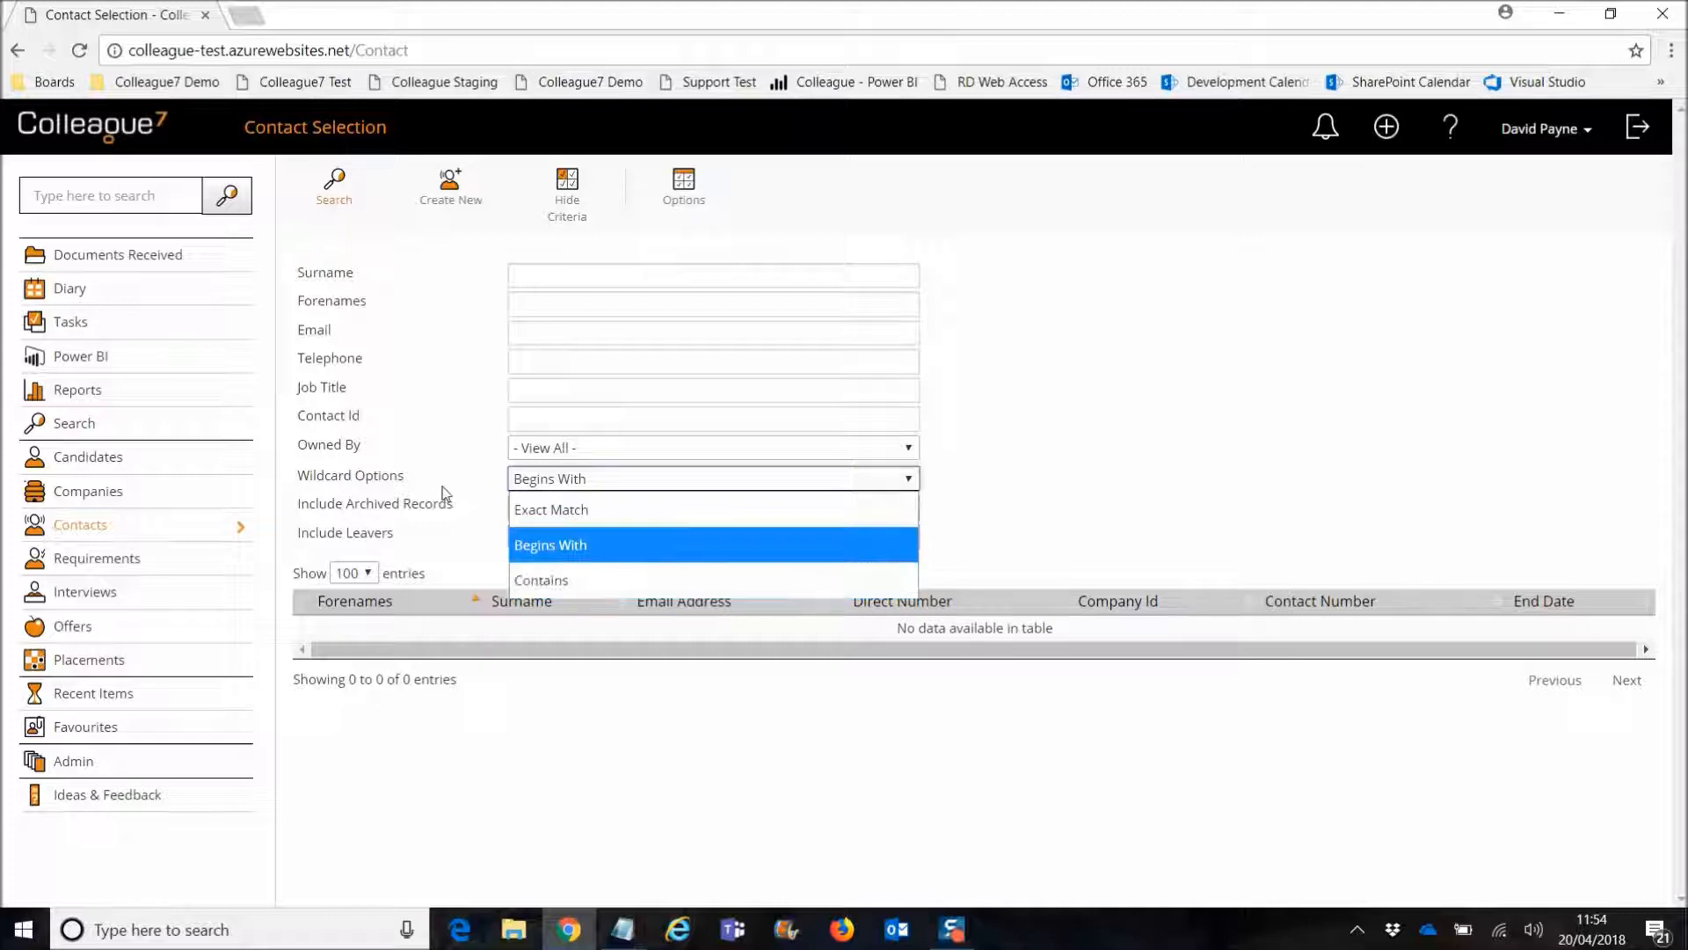
left_click(484, 482)
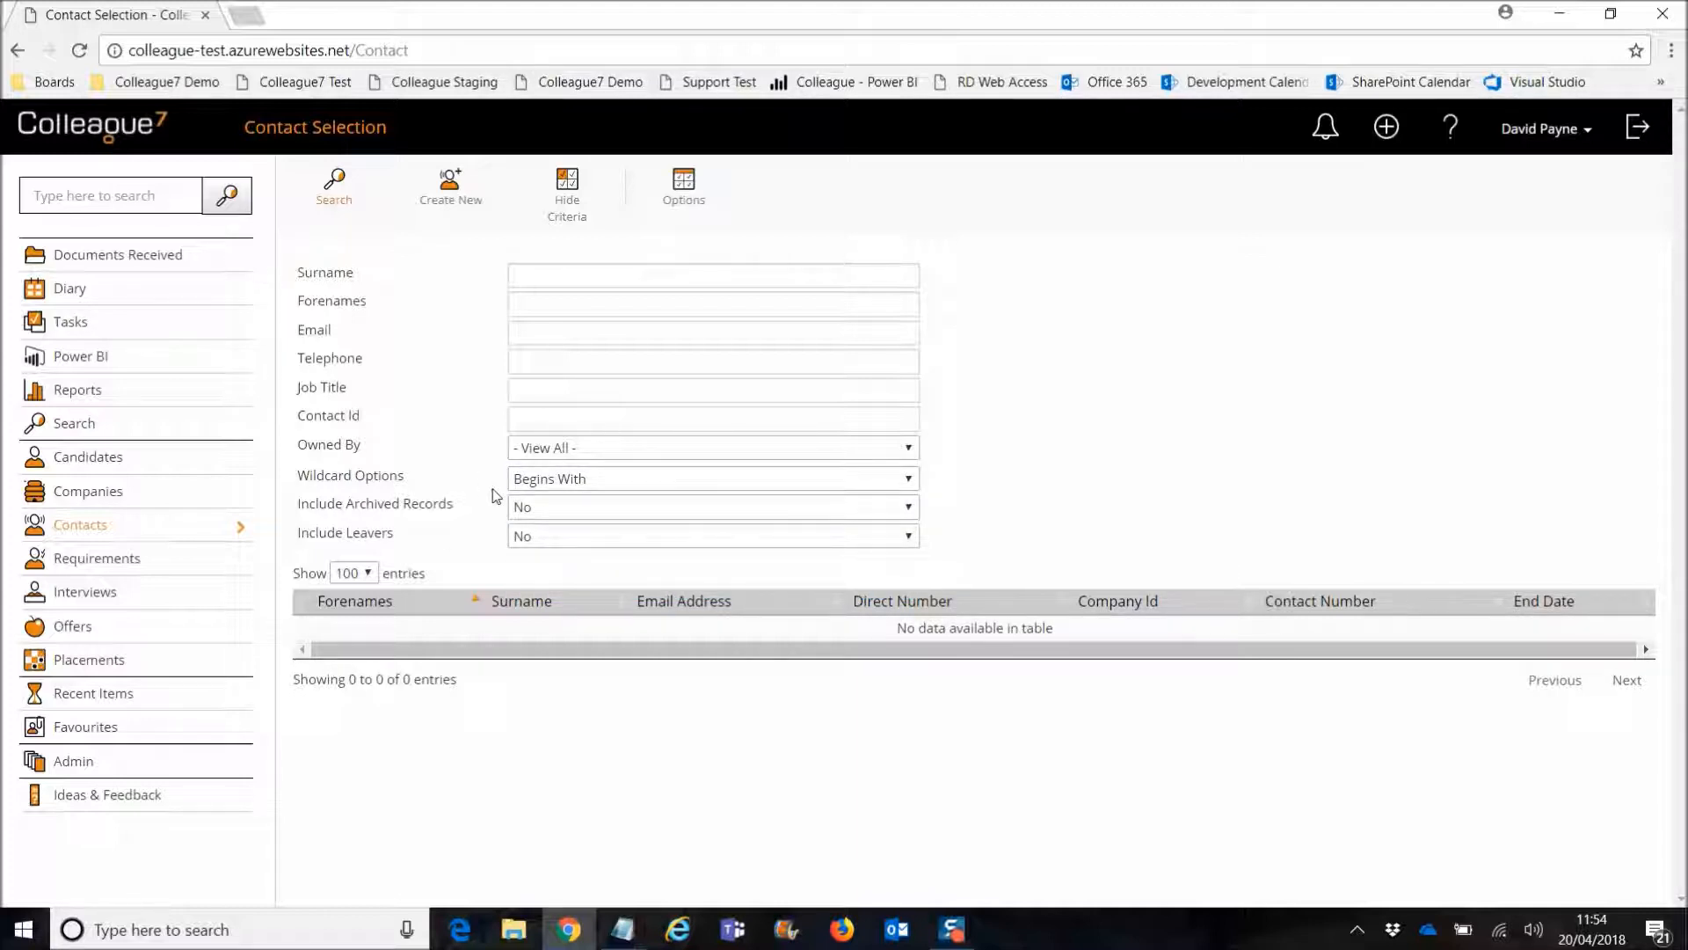
left_click(537, 482)
left_click(459, 484)
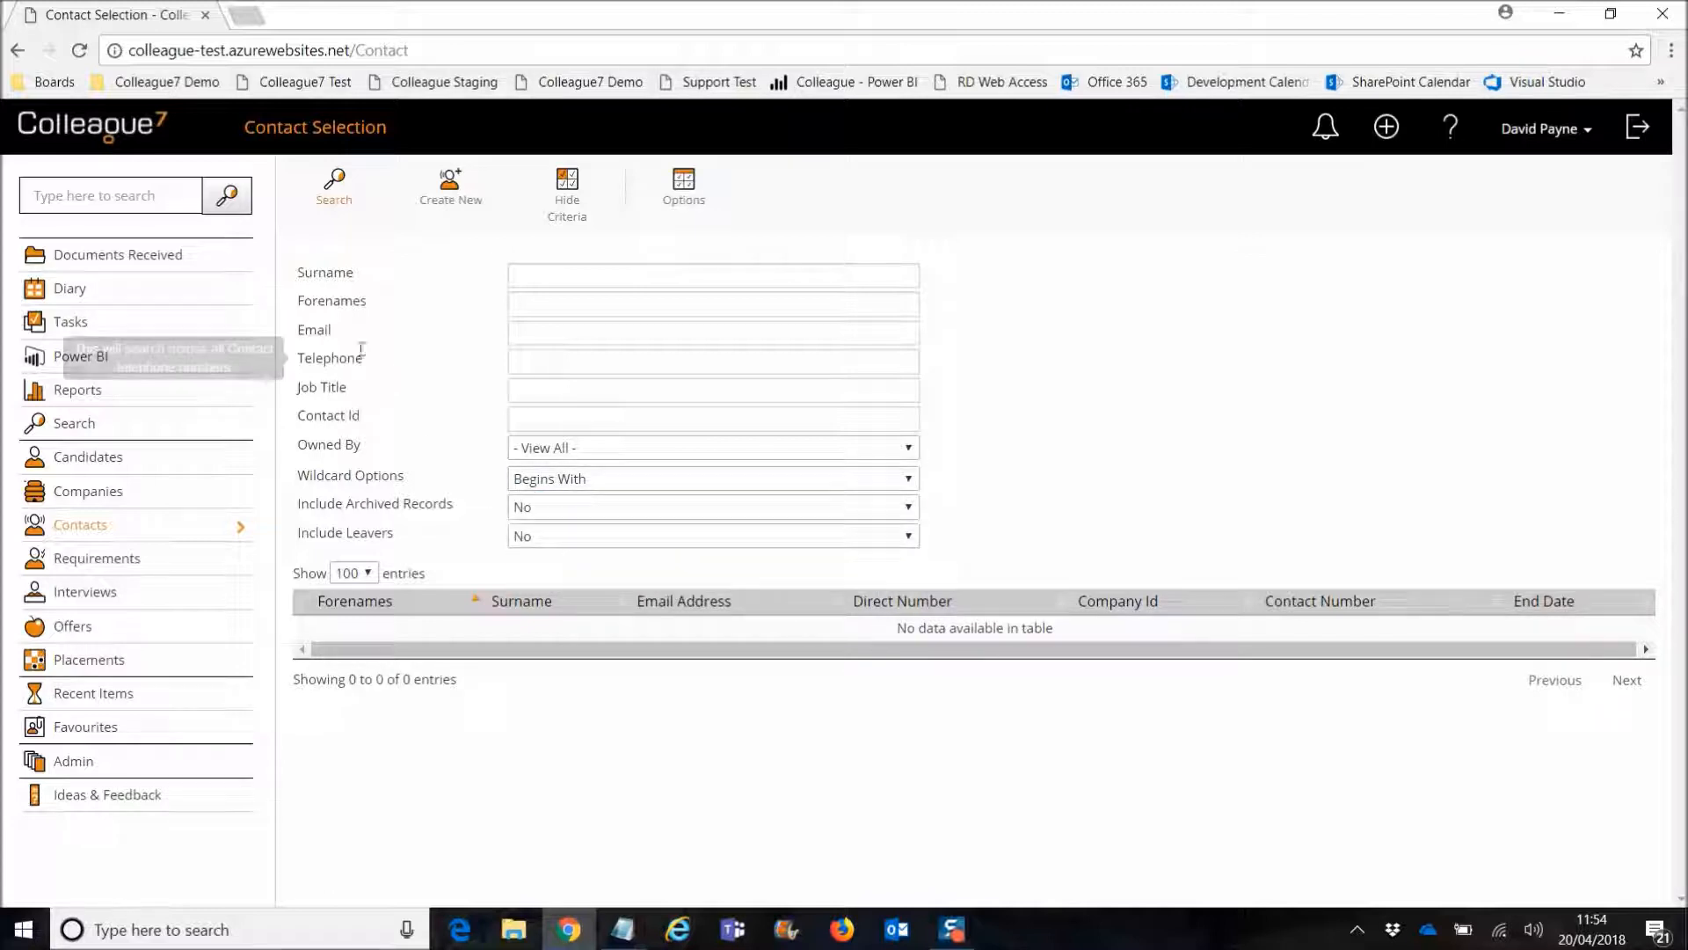
left_click(550, 361)
left_click(478, 368)
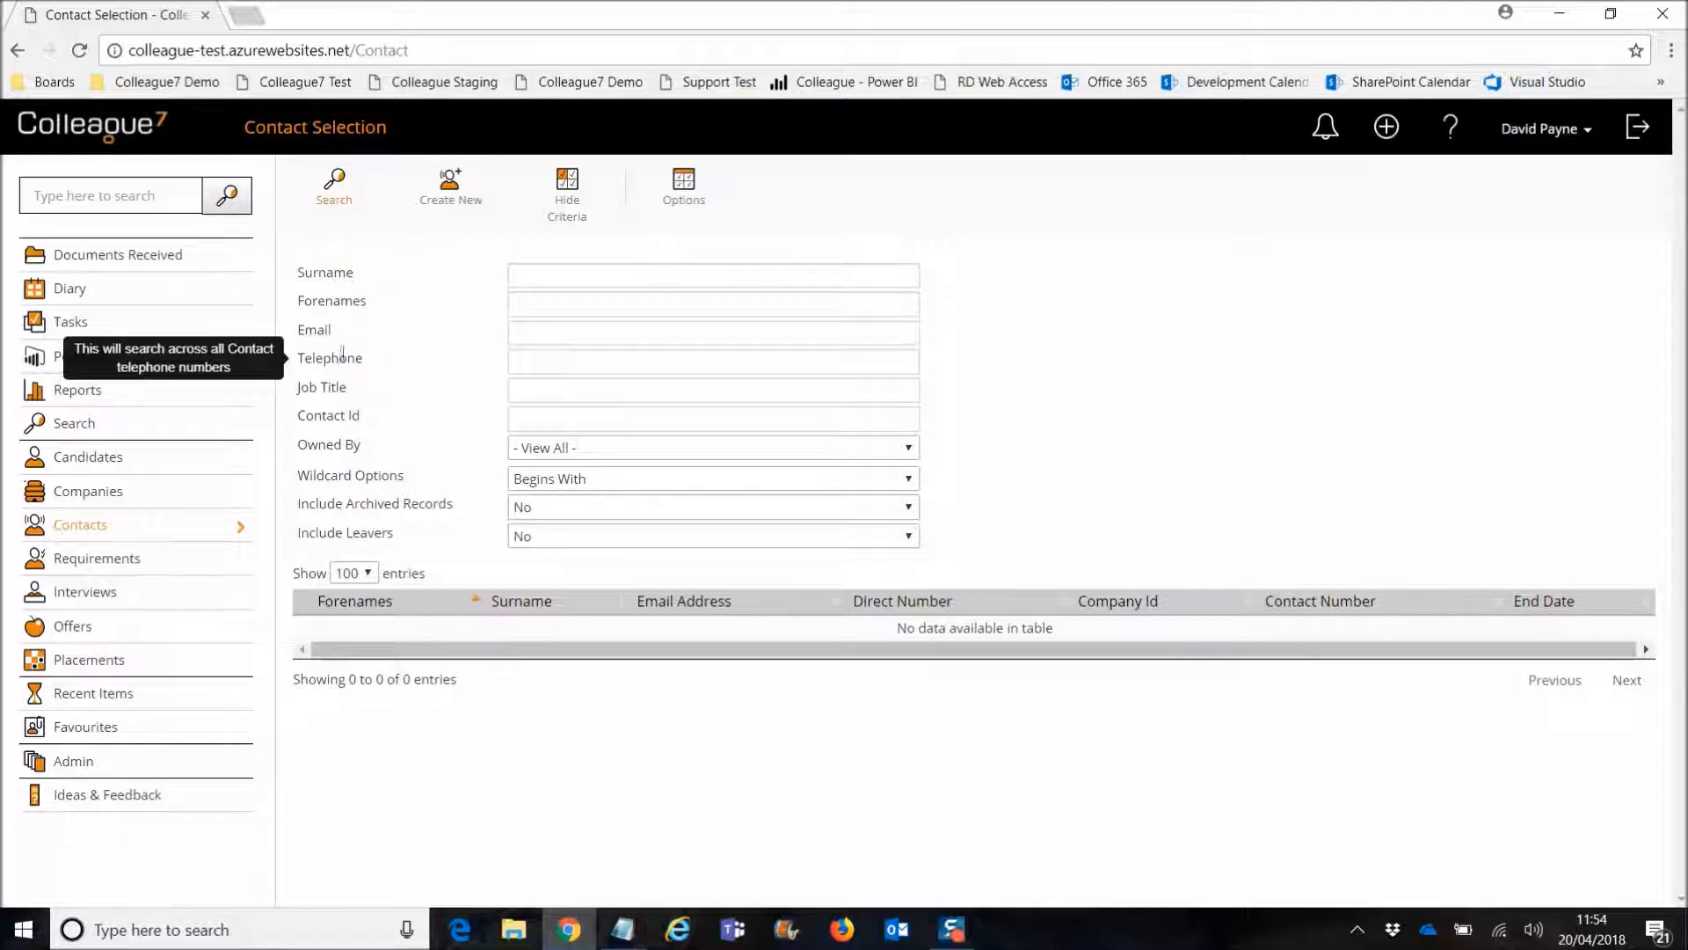
mouse_move(316, 358)
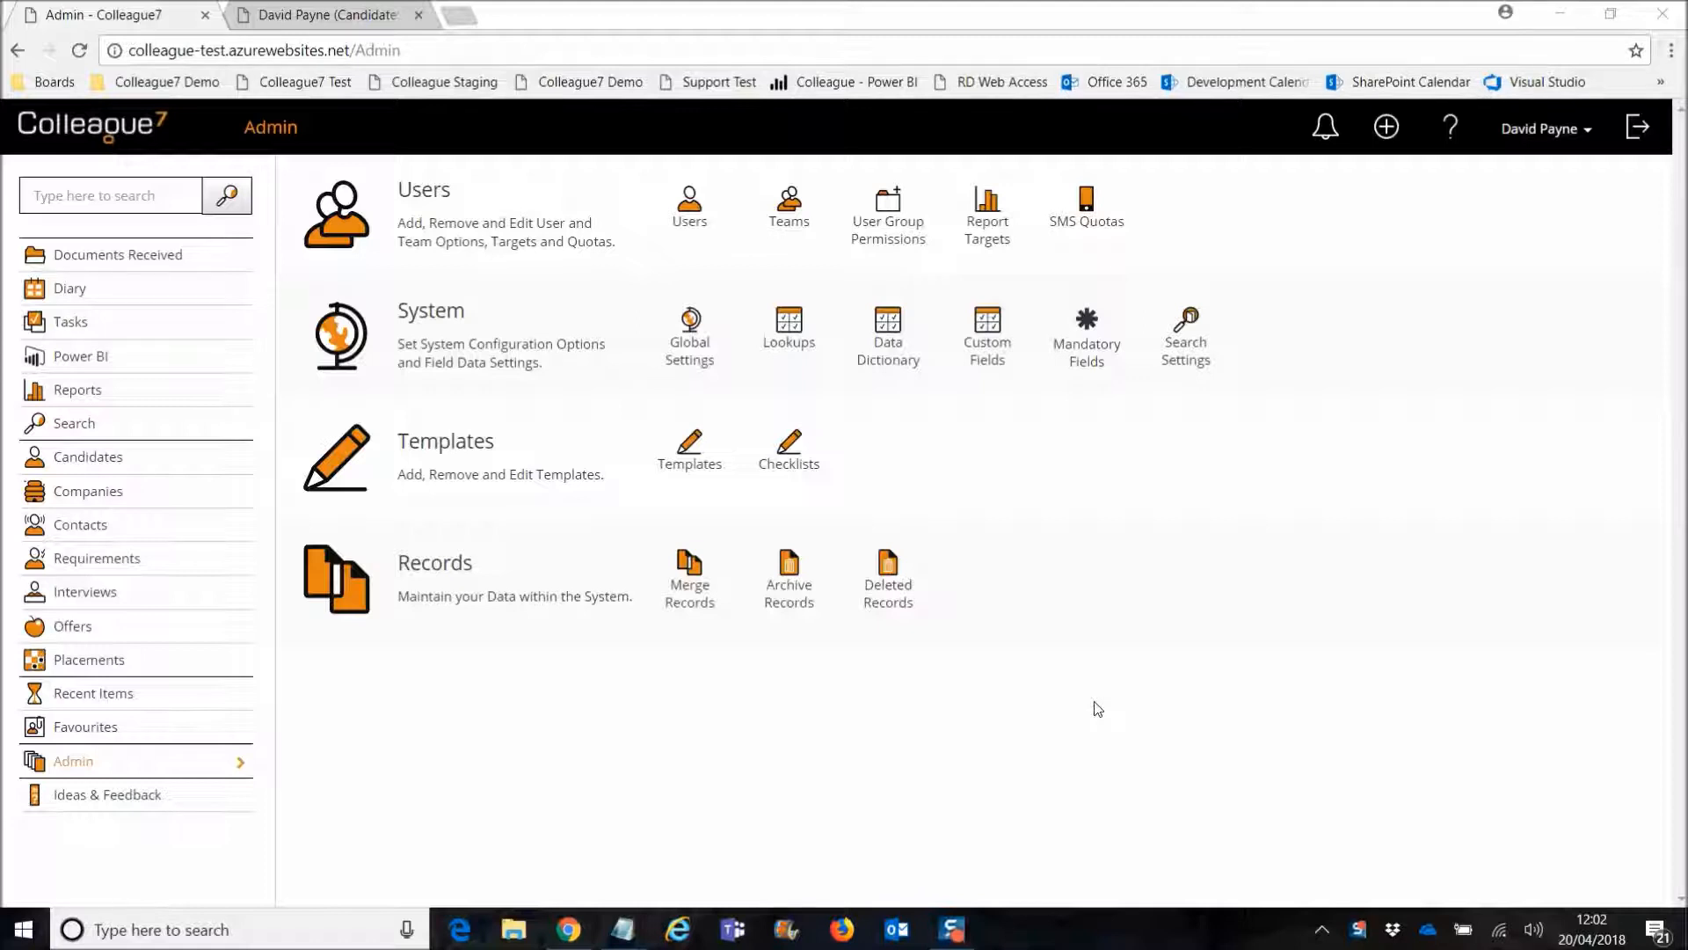
Step: Open the Registration Letter template from page 5 of Templates and add a blank line above its greeting
left_click(687, 465)
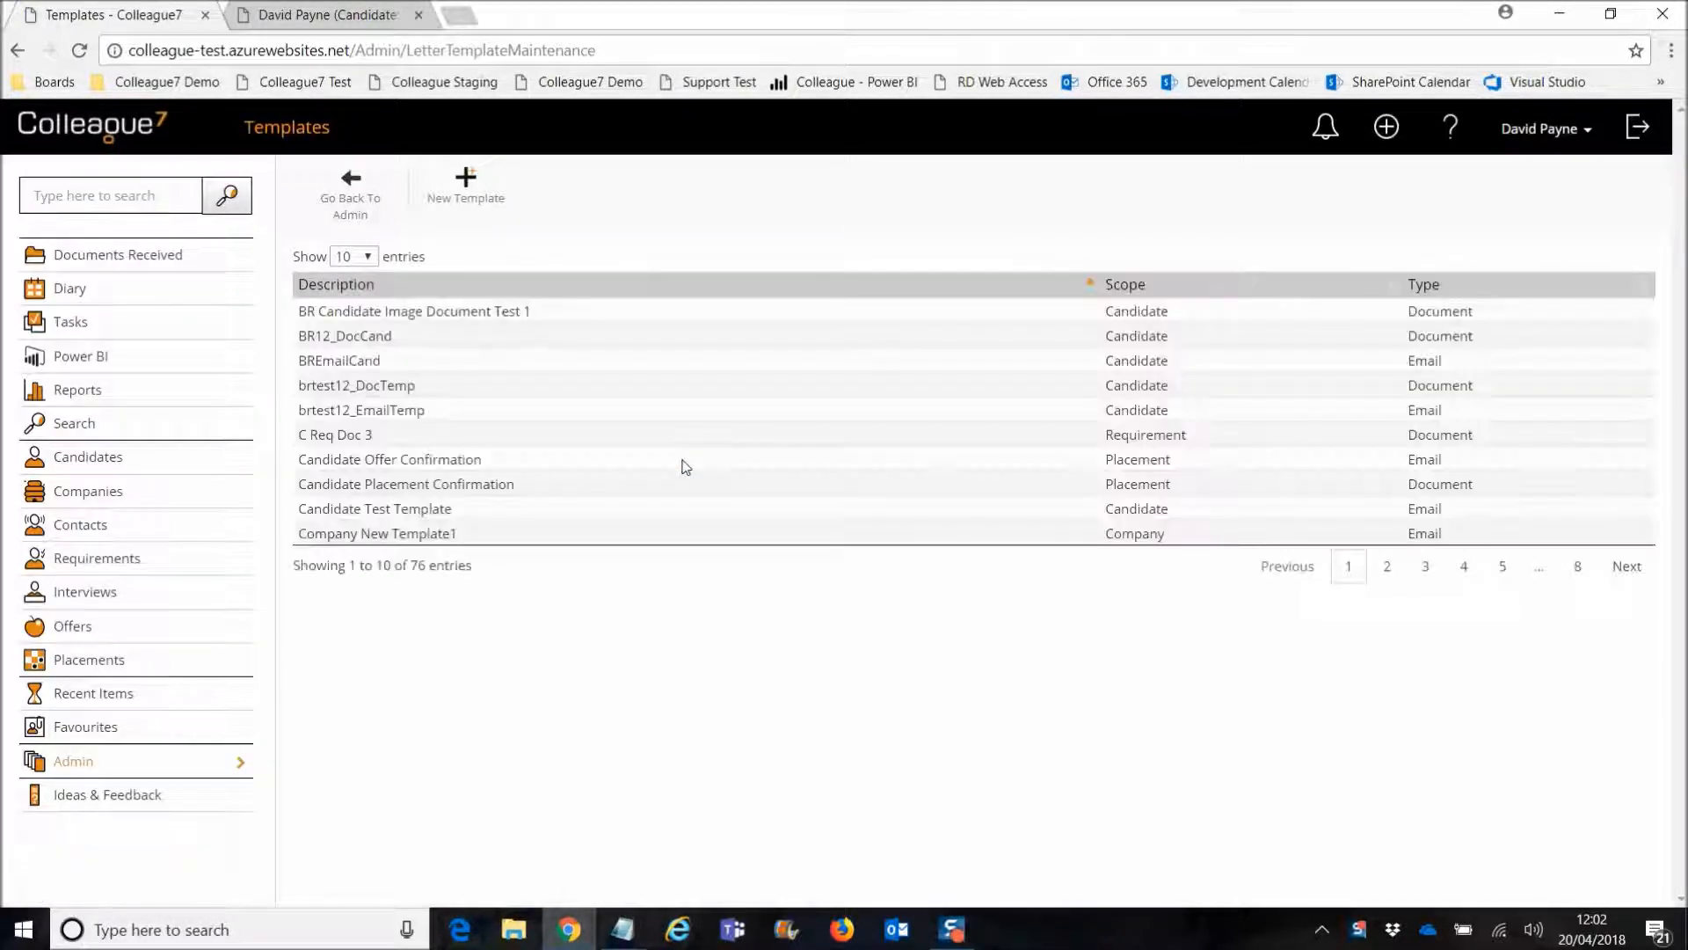
left_click(1503, 566)
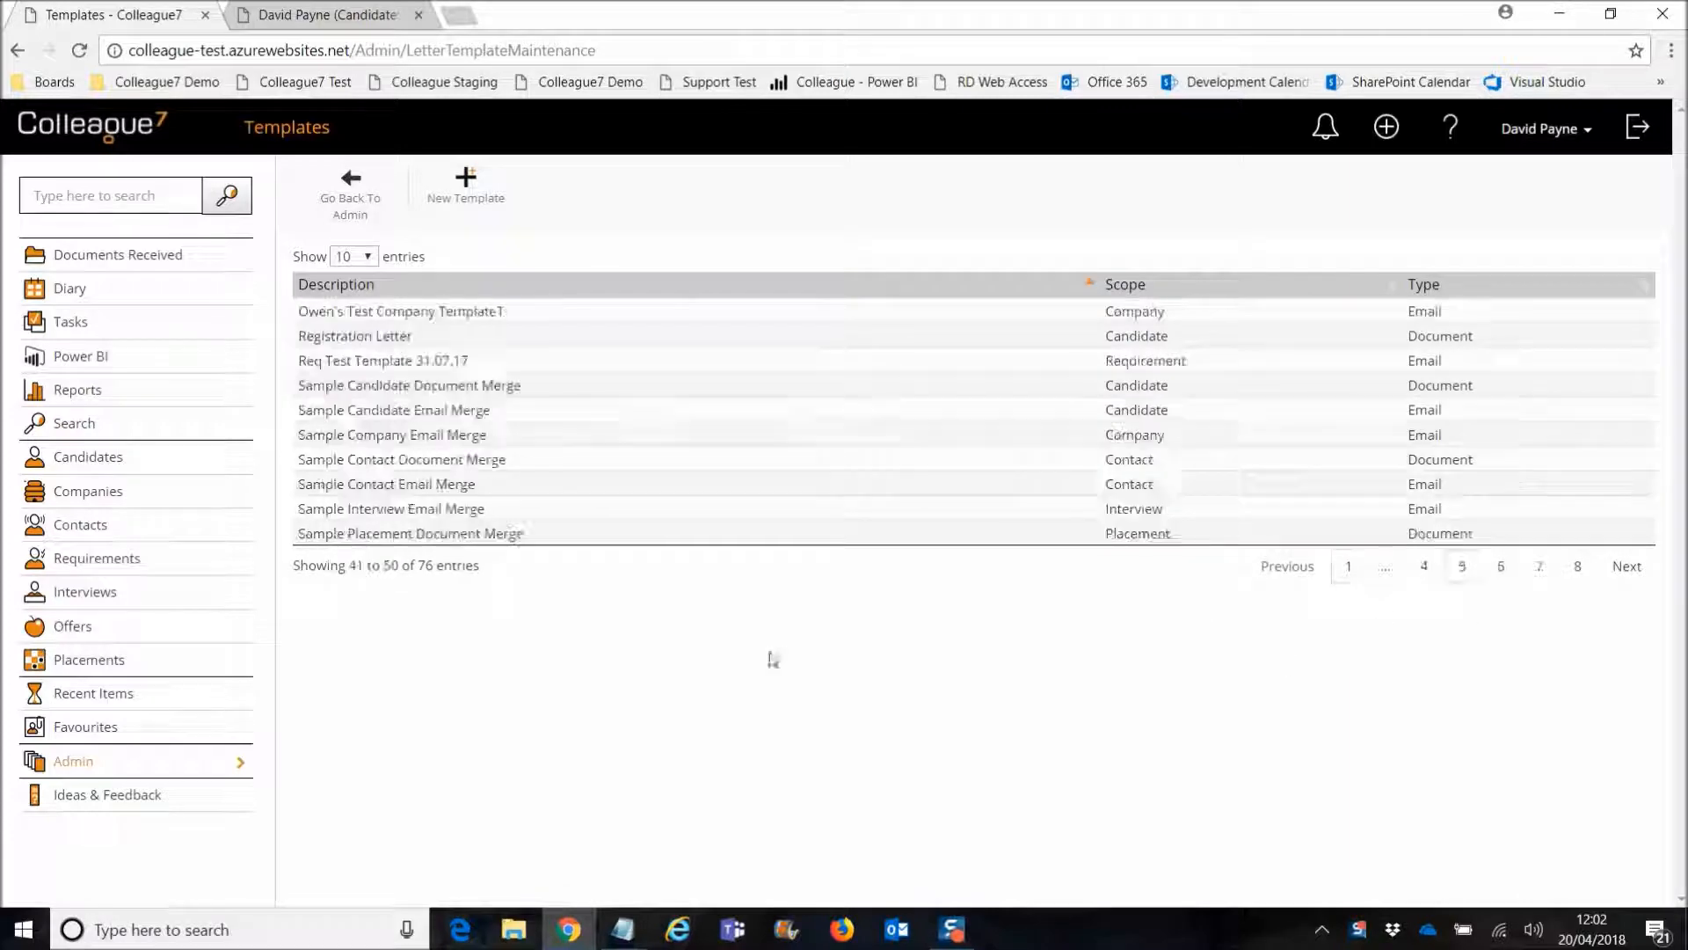
left_click(458, 336)
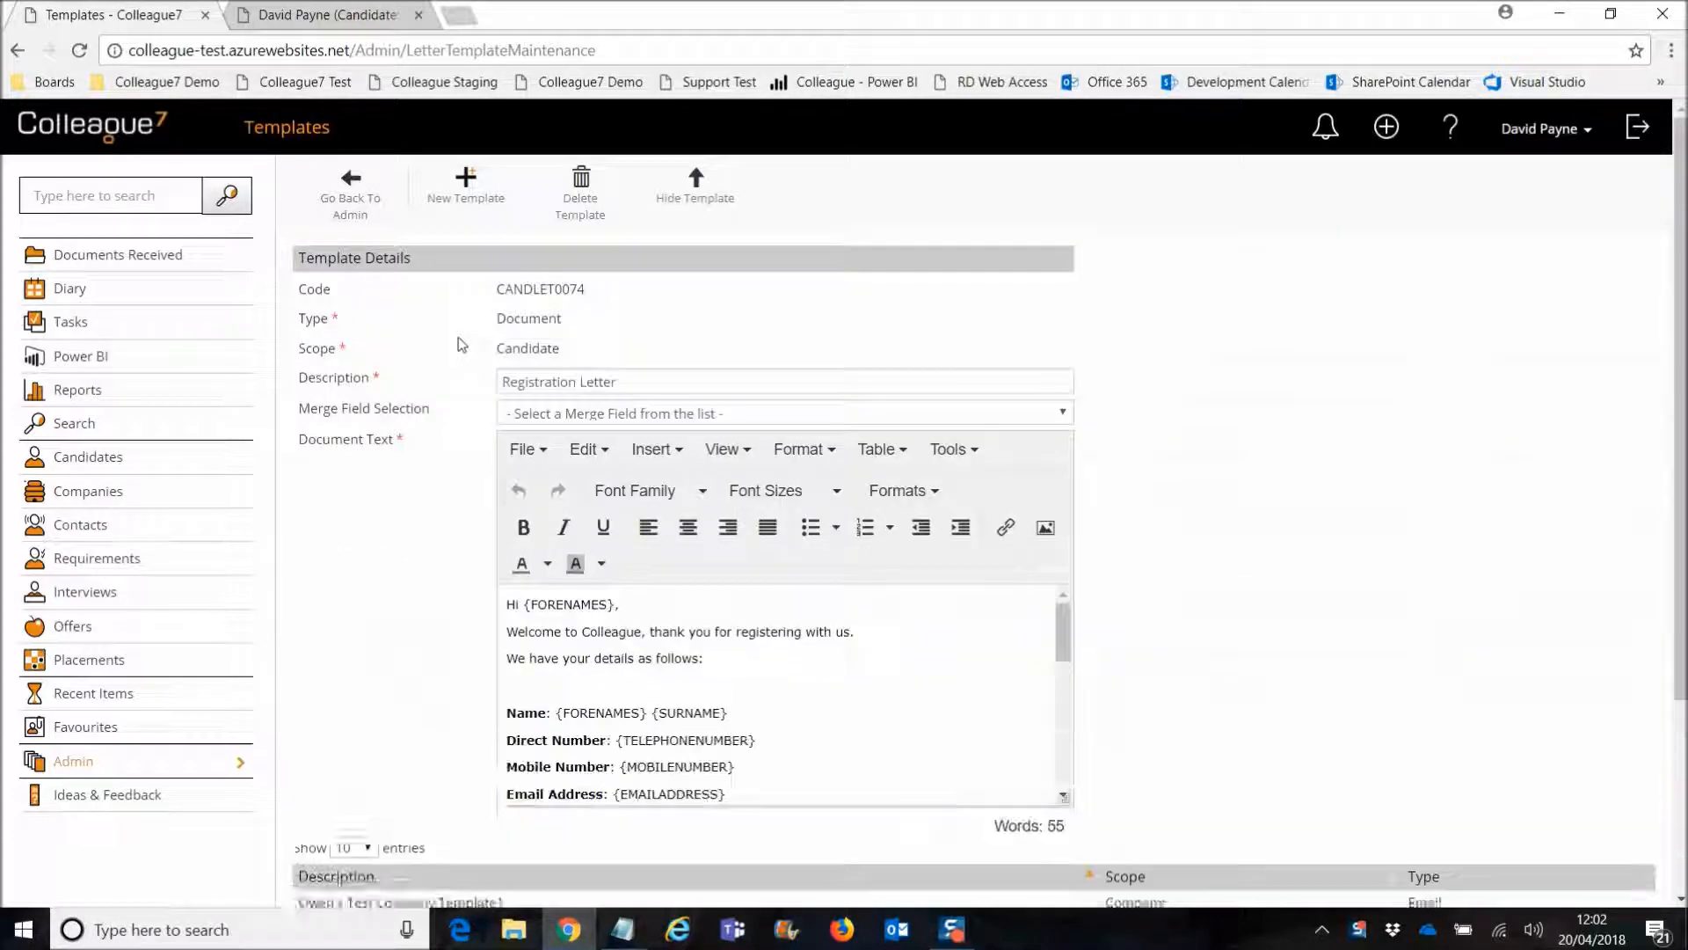
mouse_move(1063, 638)
left_mouse_down()
mouse_move(1063, 695)
mouse_move(1063, 612)
left_mouse_up()
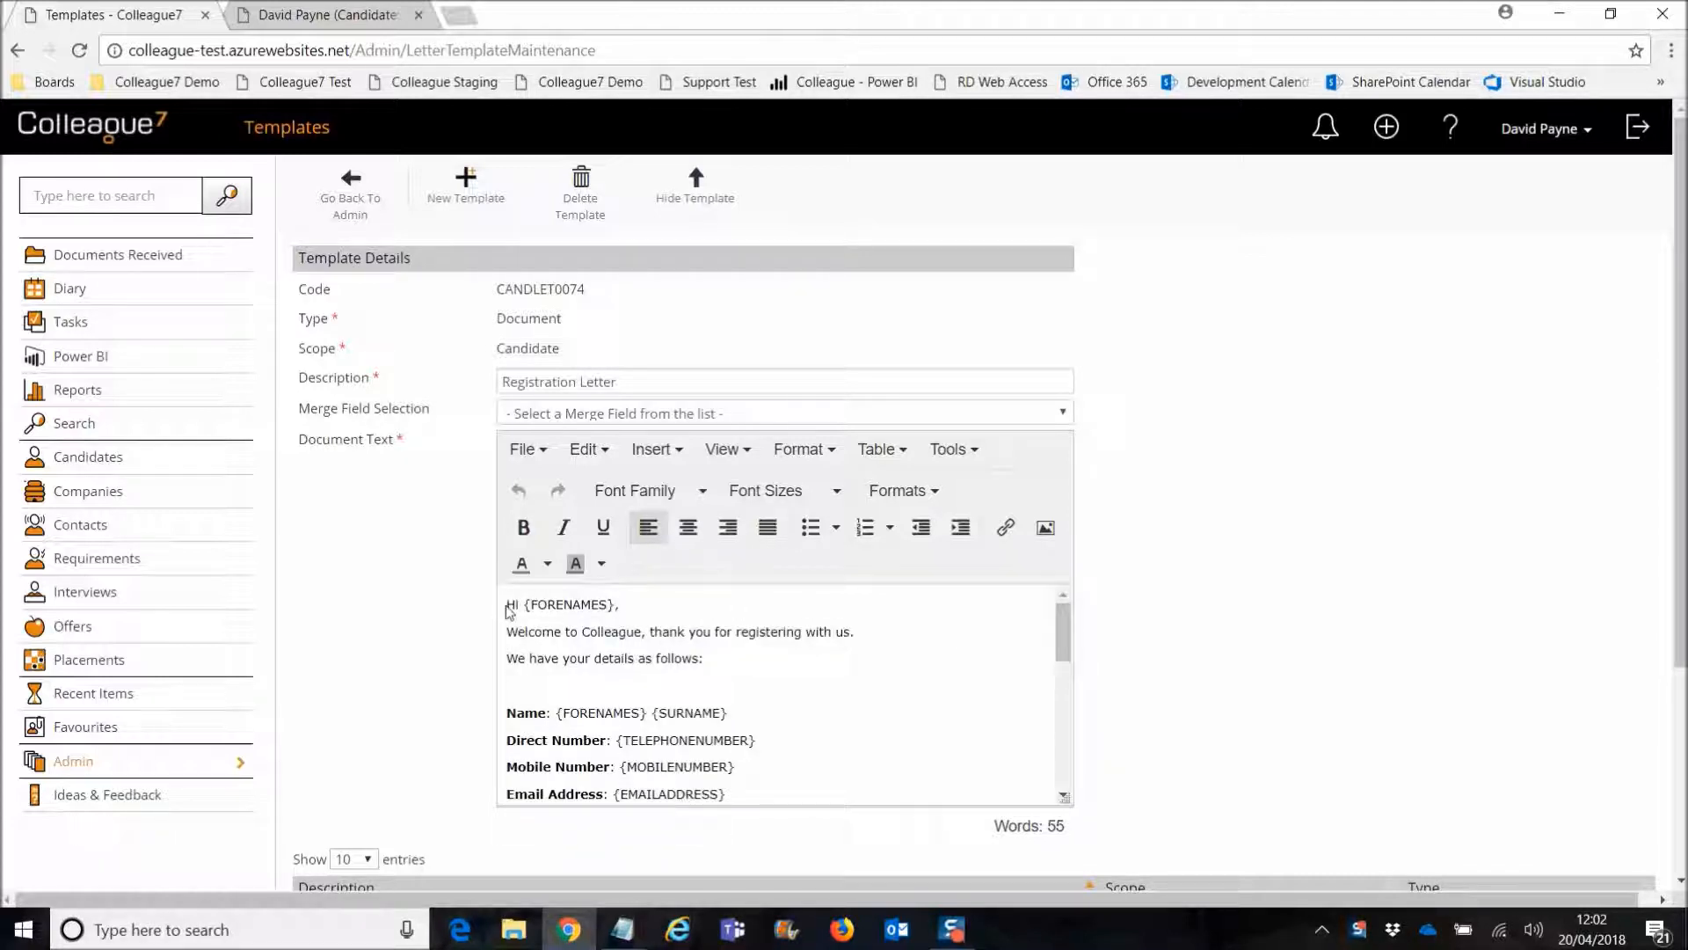
key("Return")
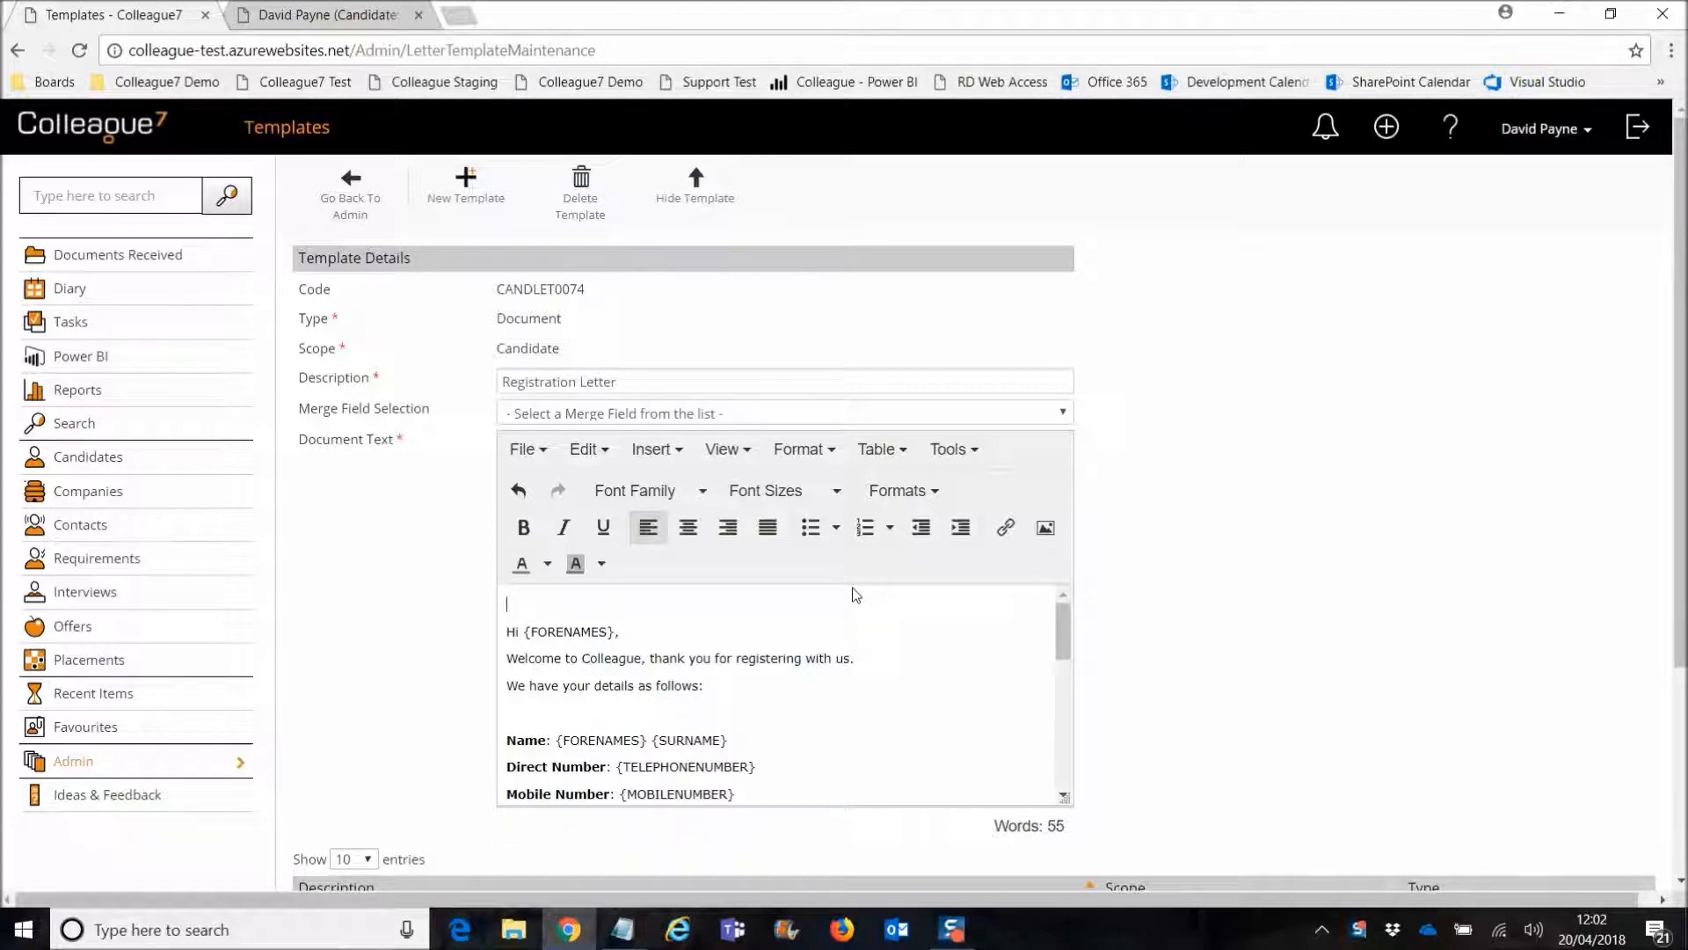
left_click(1042, 528)
Step: Insert the Colleague 7 logo image into the Registration Letter template
left_click(699, 501)
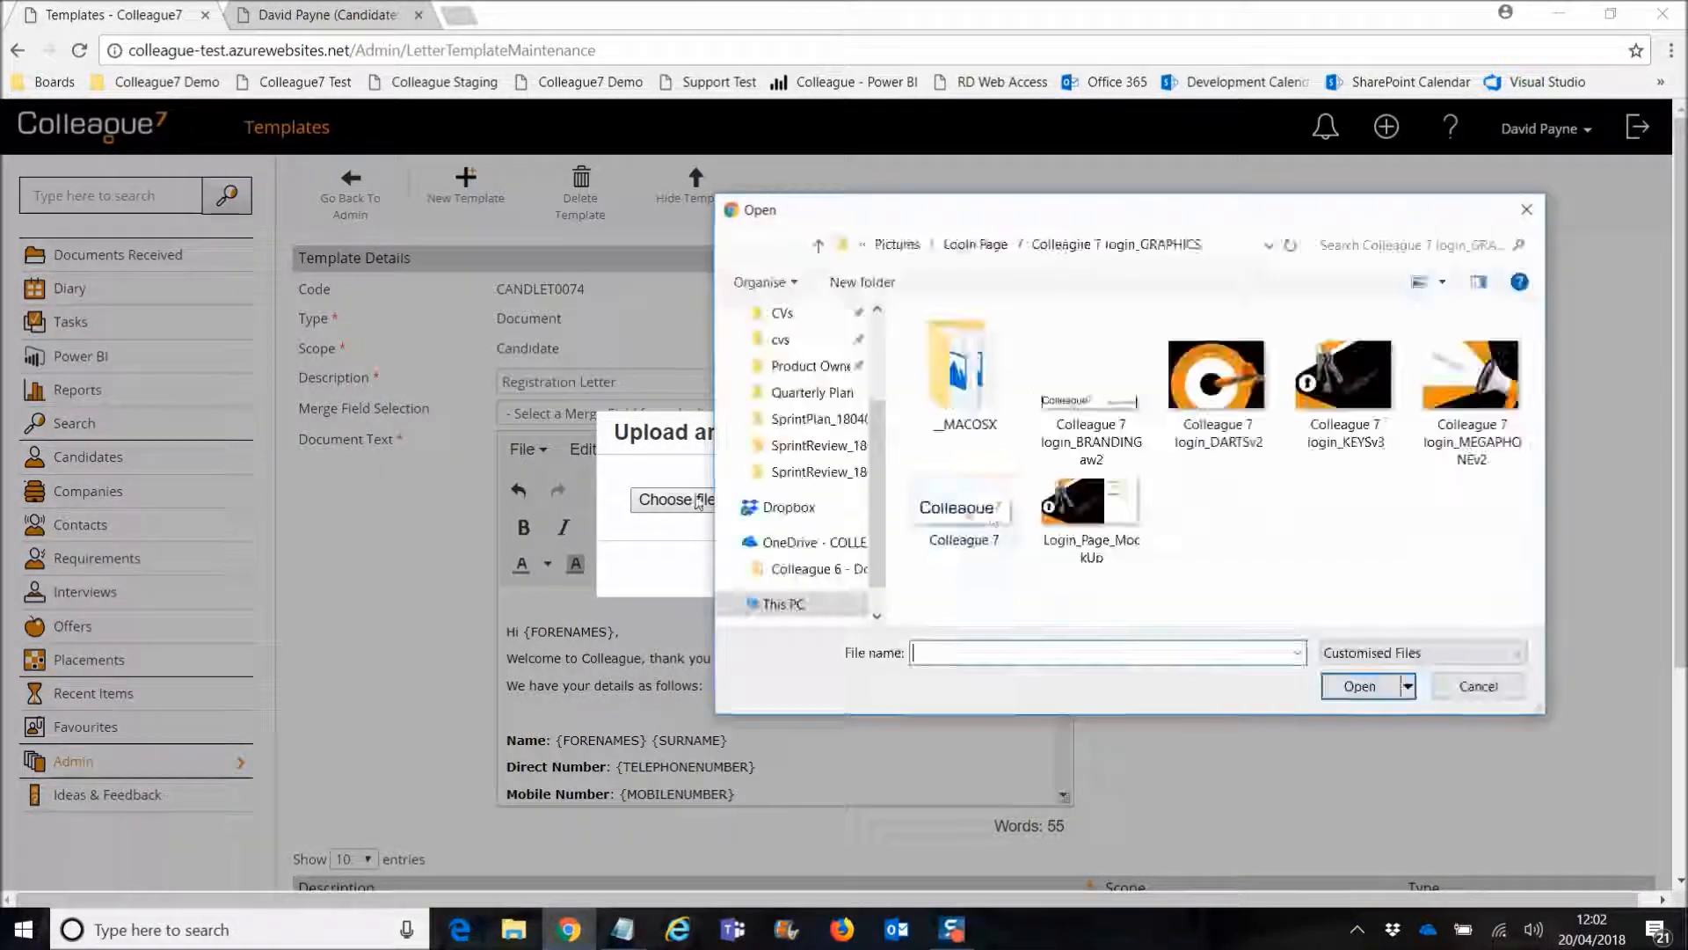
left_click(964, 514)
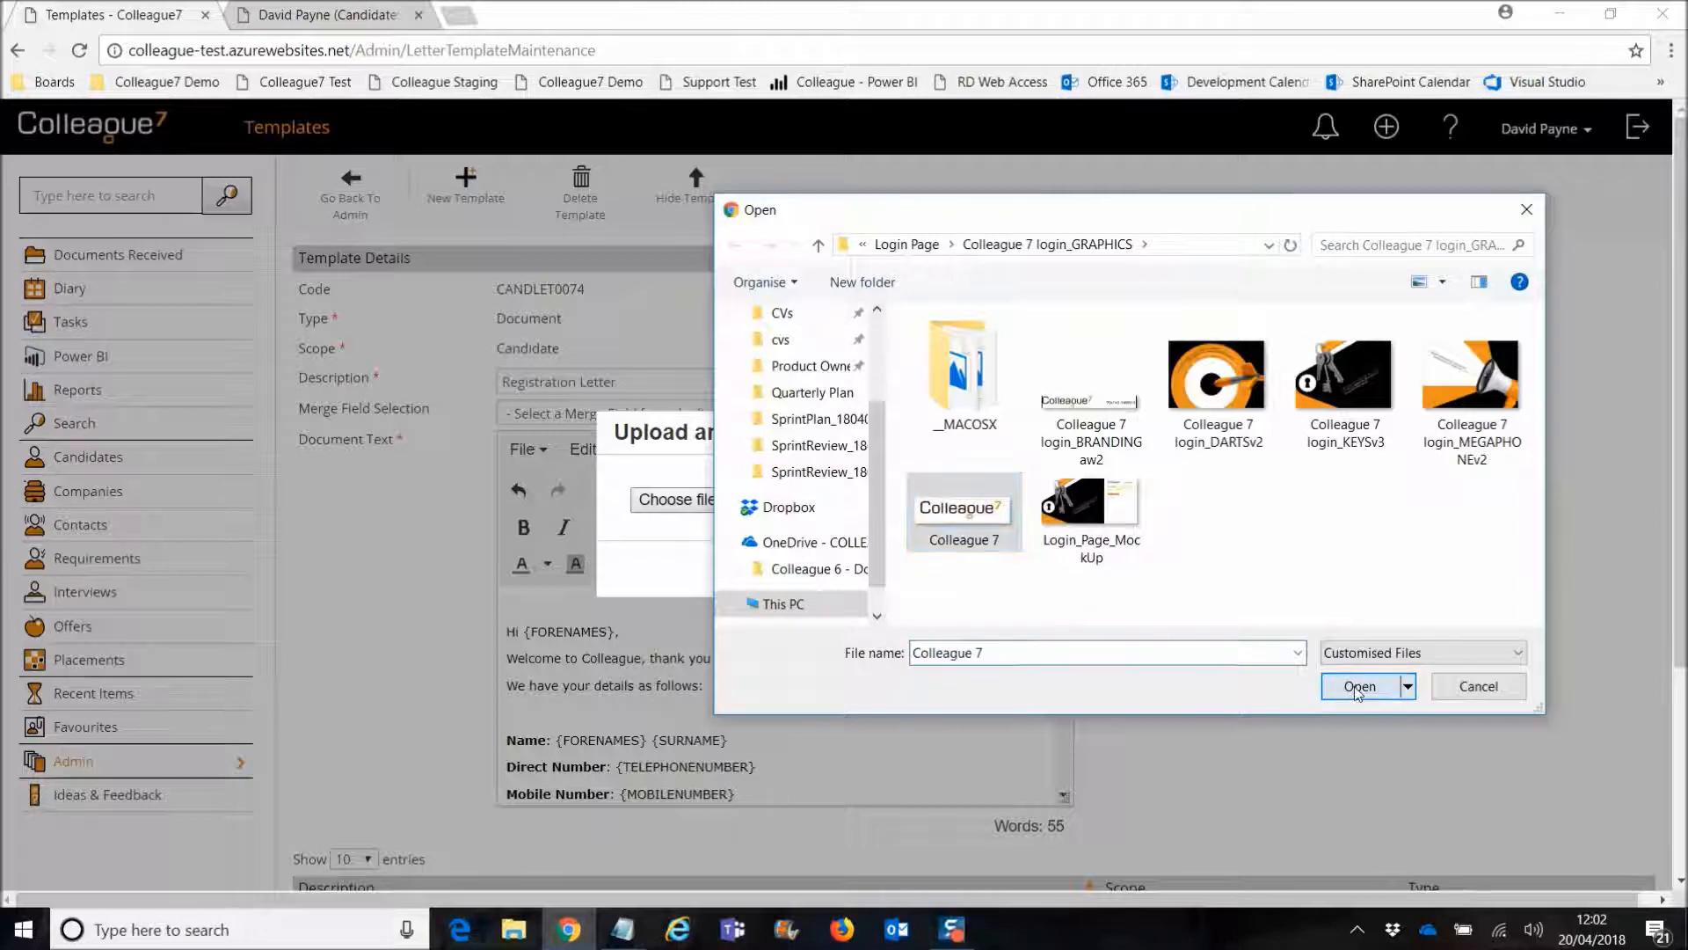
left_click(1358, 687)
left_click(984, 569)
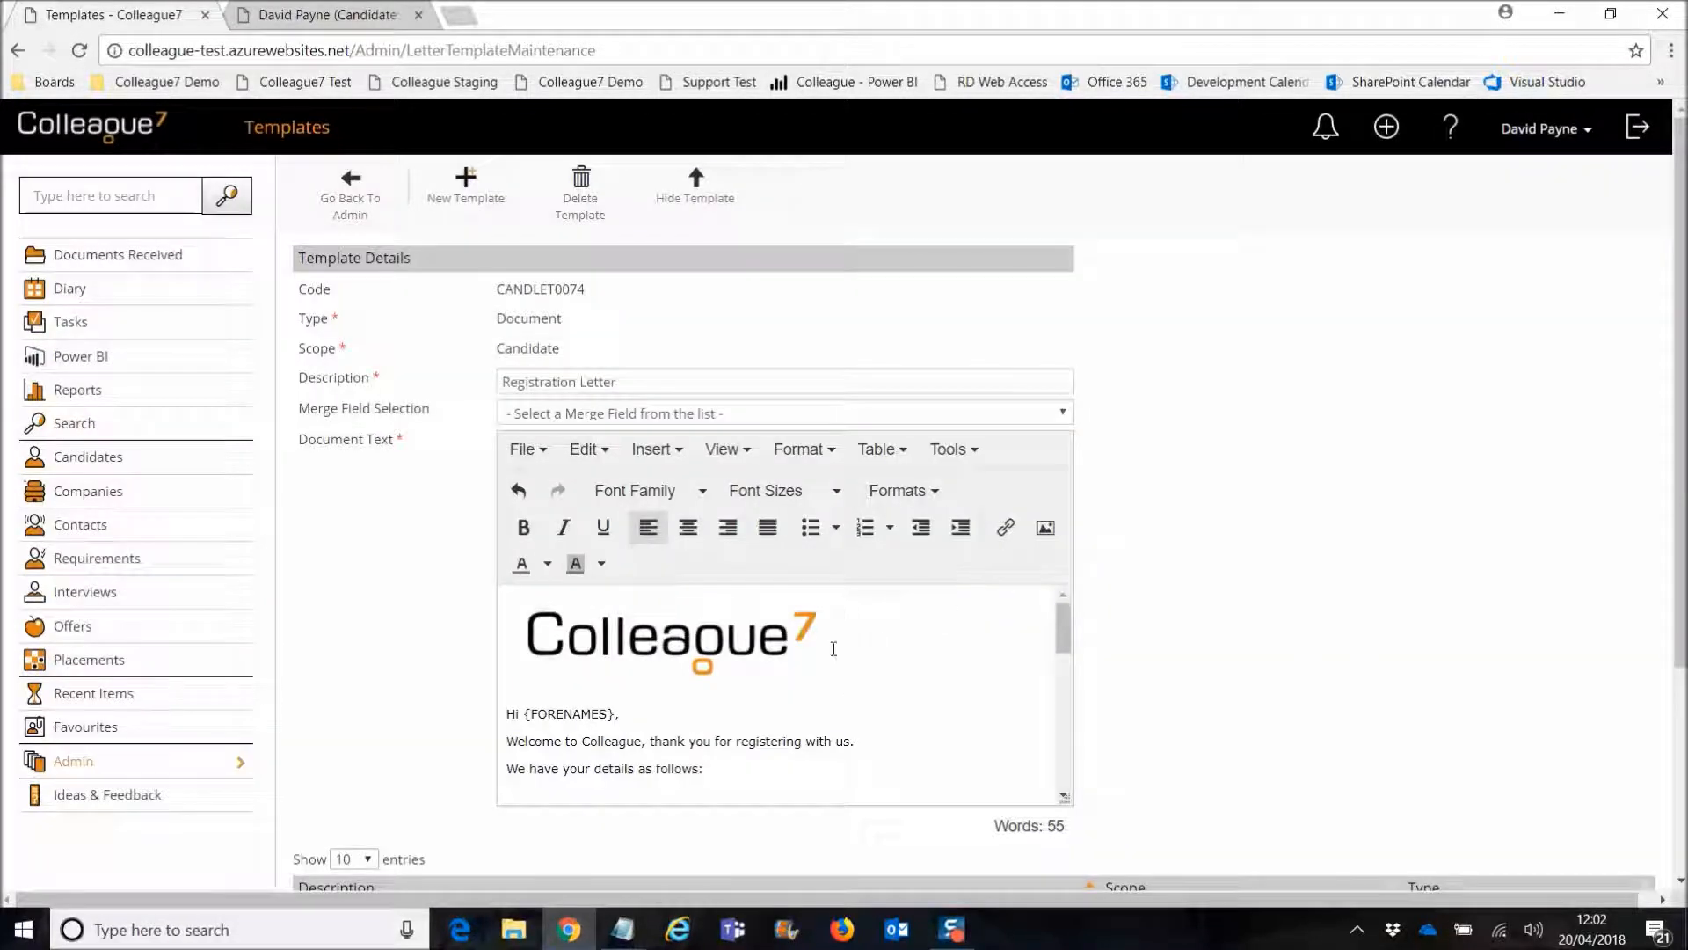
Step: Right-align the logo and shrink it to a smaller size
left_click(890, 646)
left_click(727, 527)
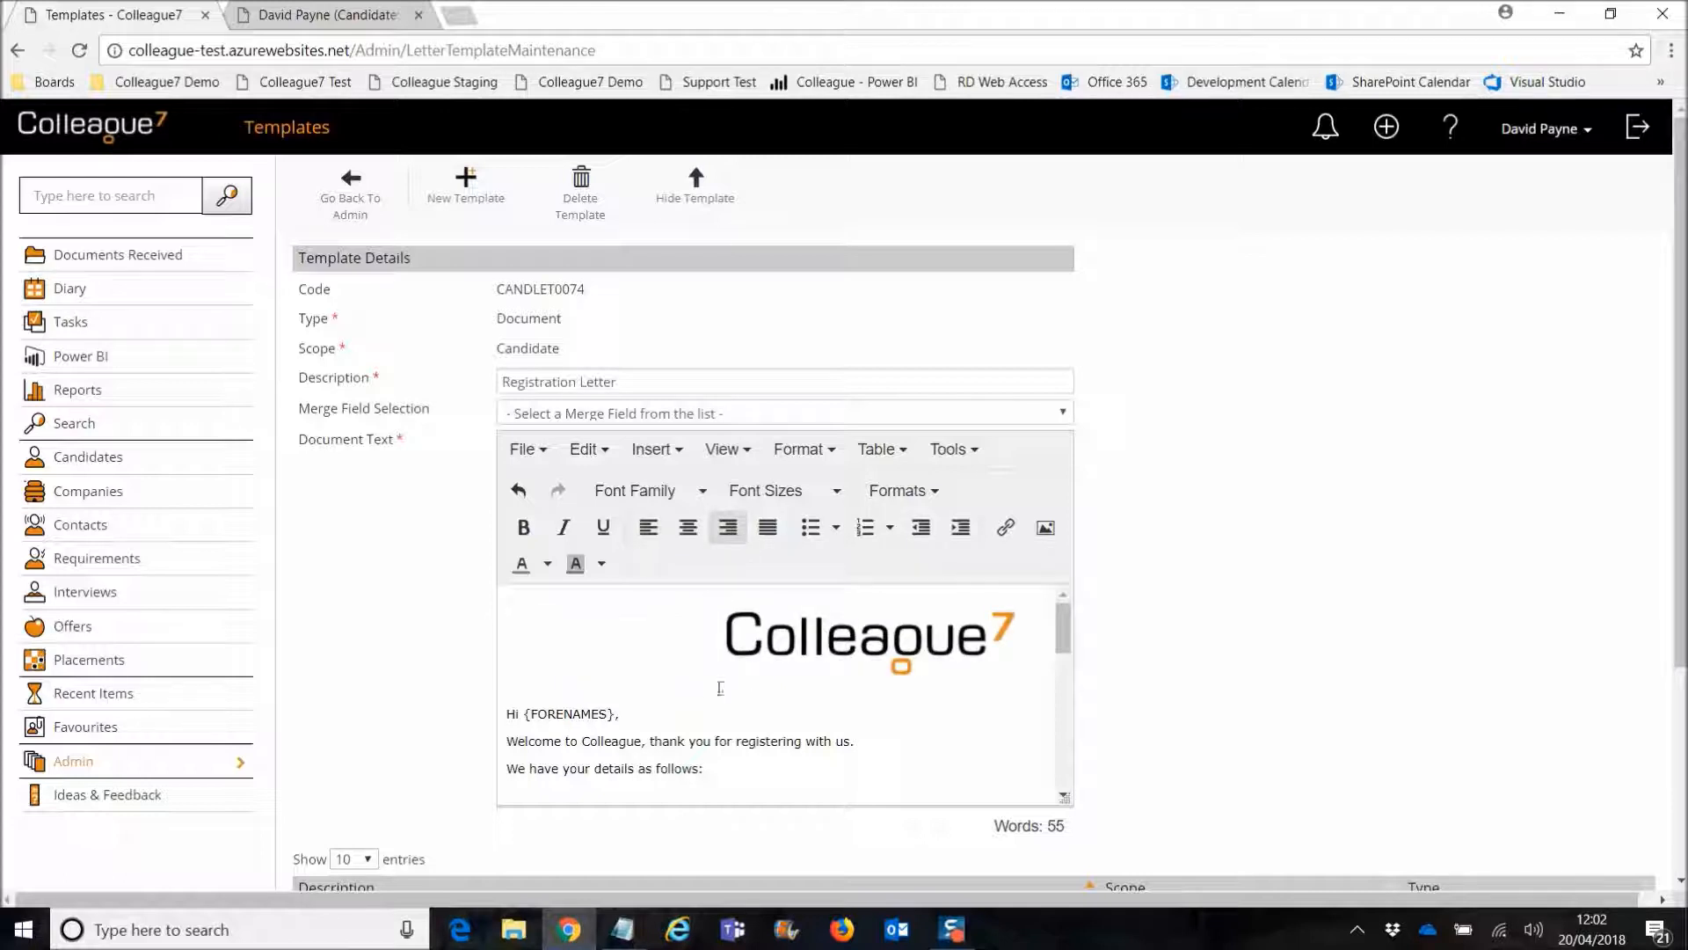
left_click(965, 658)
left_click_drag(695, 691, 734, 704)
left_click(780, 702)
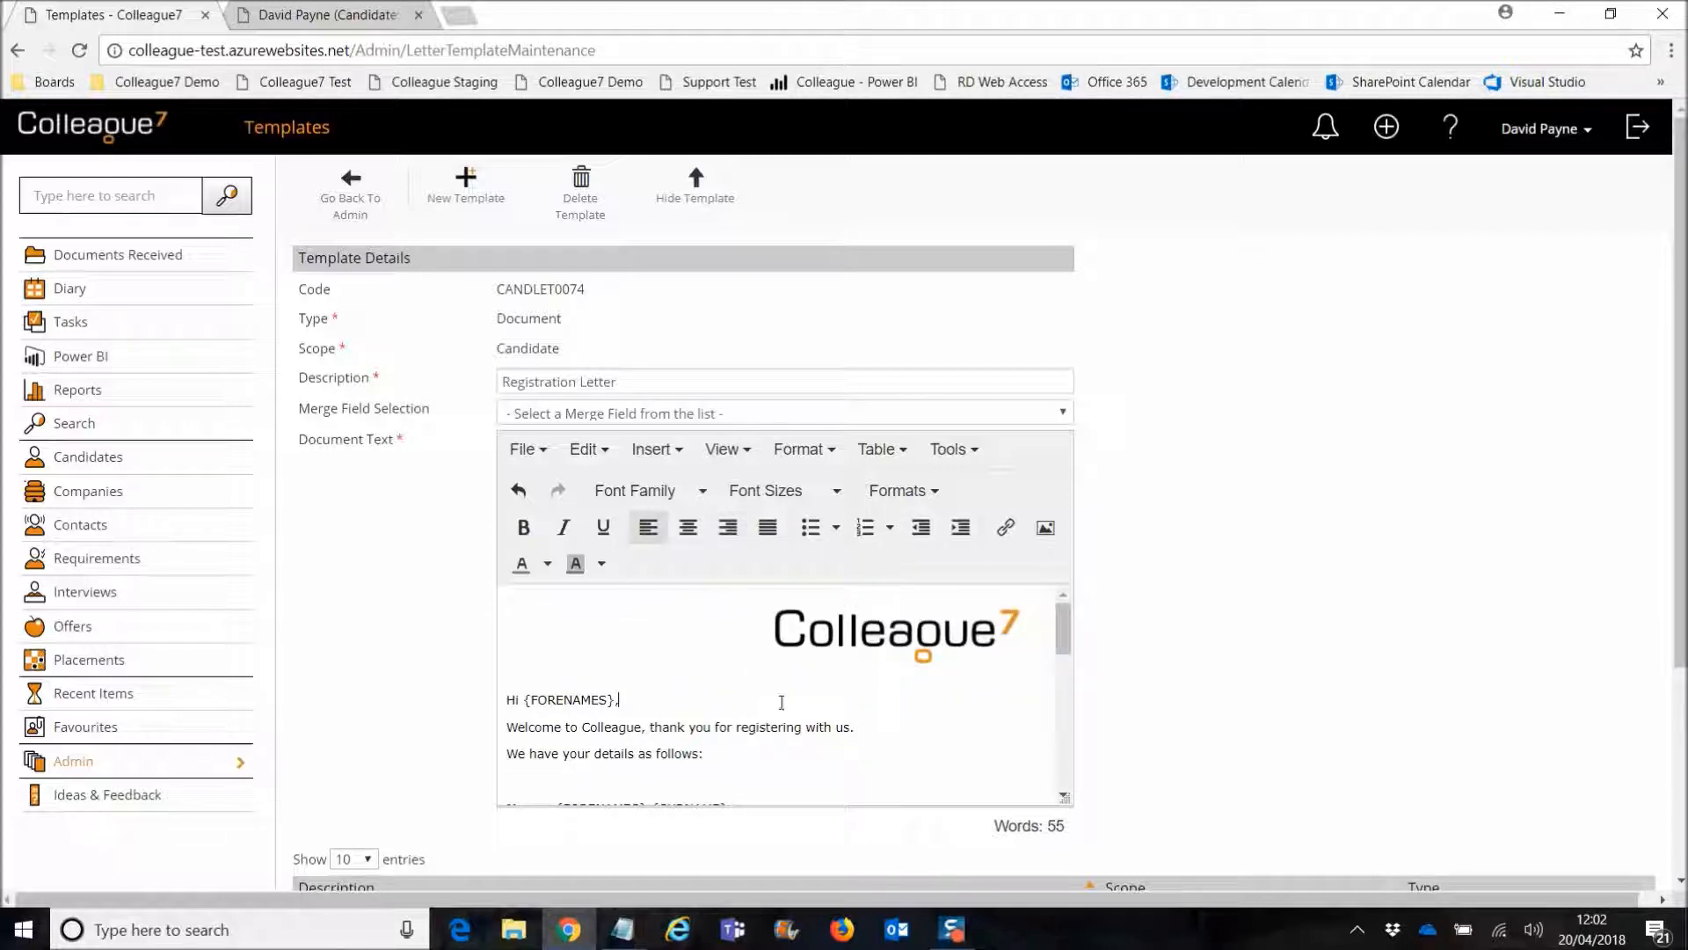
Step: Check the letter layout and close the template, returning to the templates list
scroll(906, 703, "down", 5)
scroll(914, 701, "up", 5)
mouse_move(1063, 631)
left_mouse_down()
mouse_move(1063, 760)
mouse_move(1063, 615)
left_mouse_up()
left_click(874, 734)
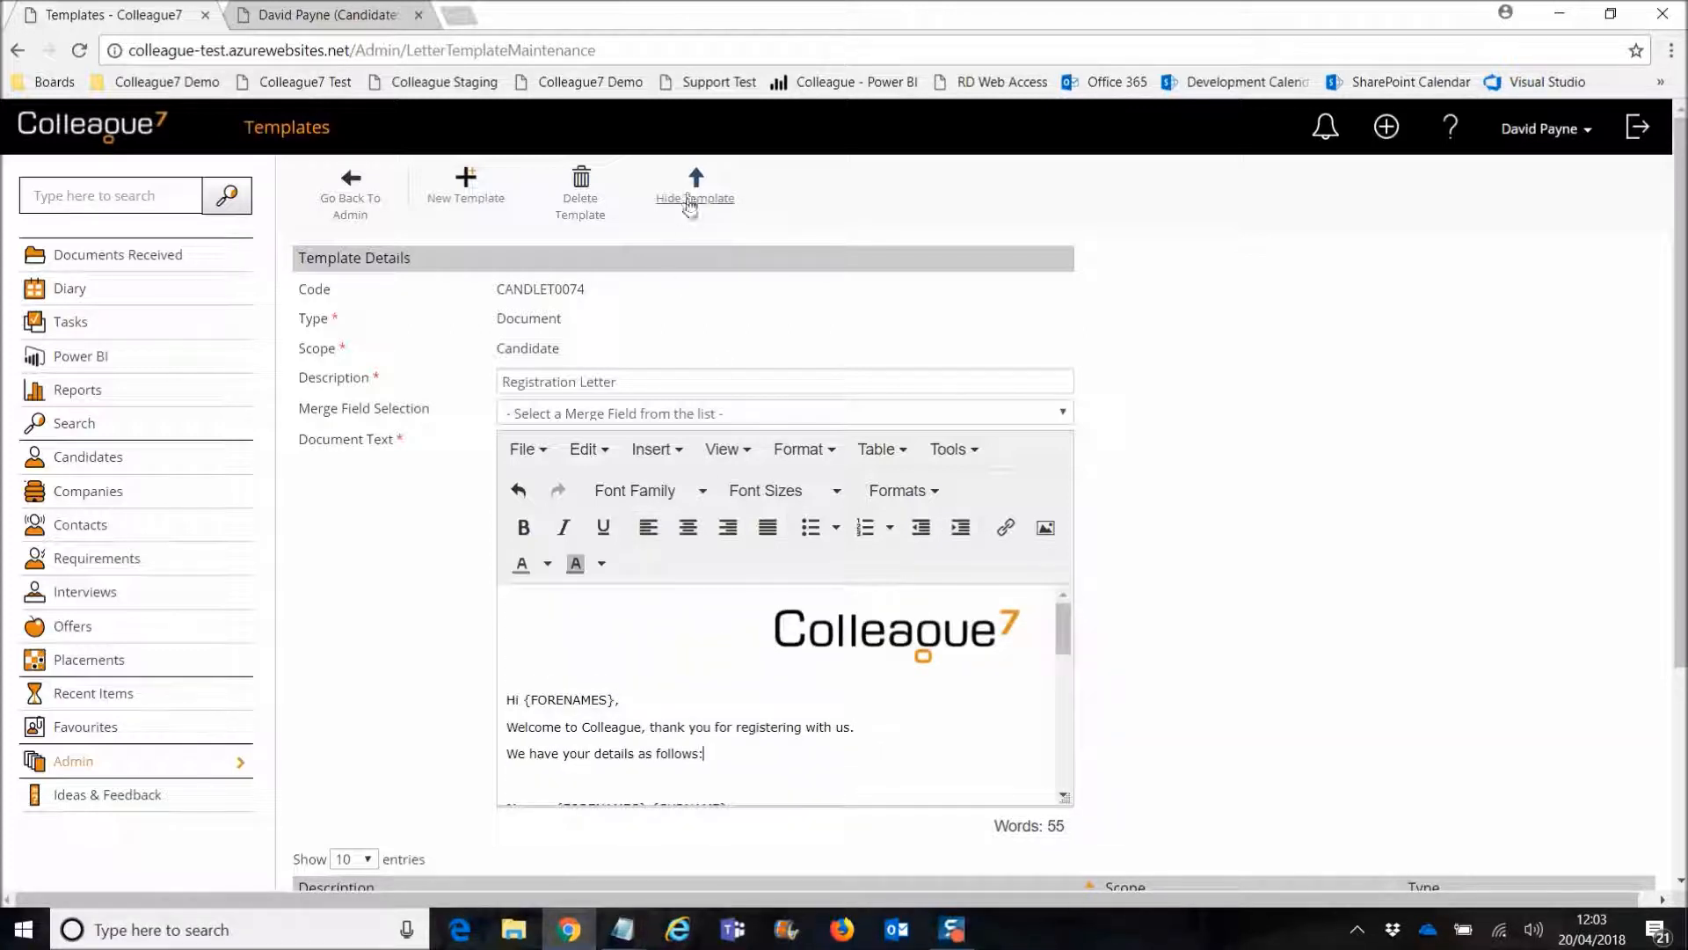
left_click(693, 198)
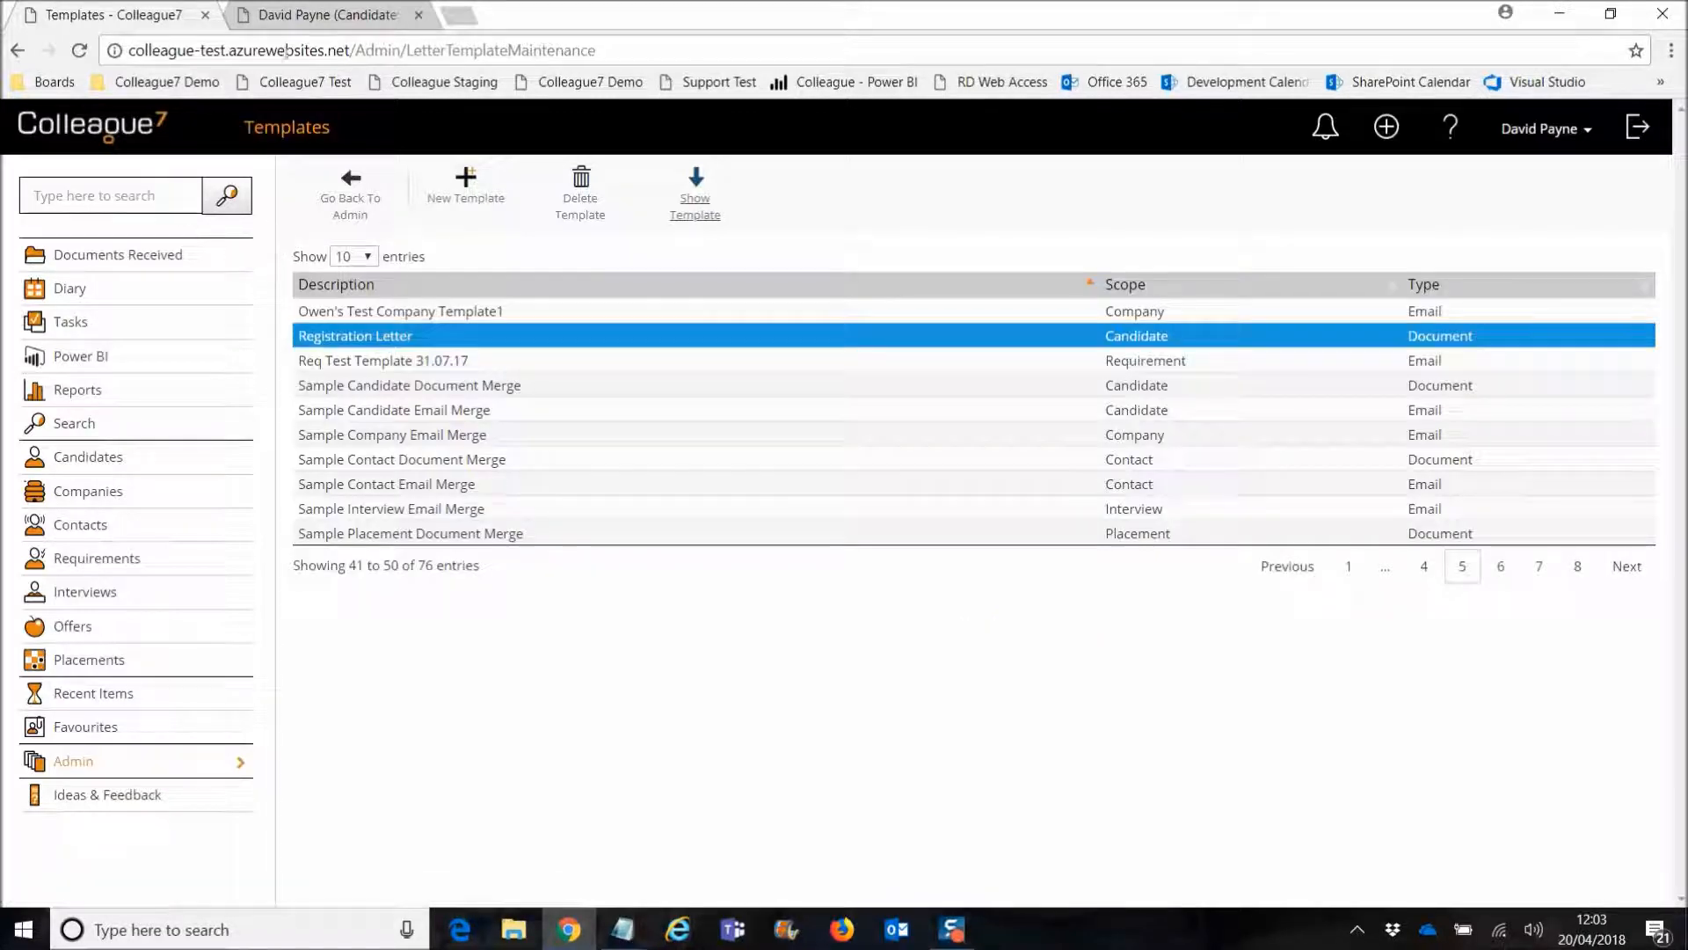
Step: Reload the candidate record and dismiss the placement information banner
left_click(308, 15)
left_click(79, 51)
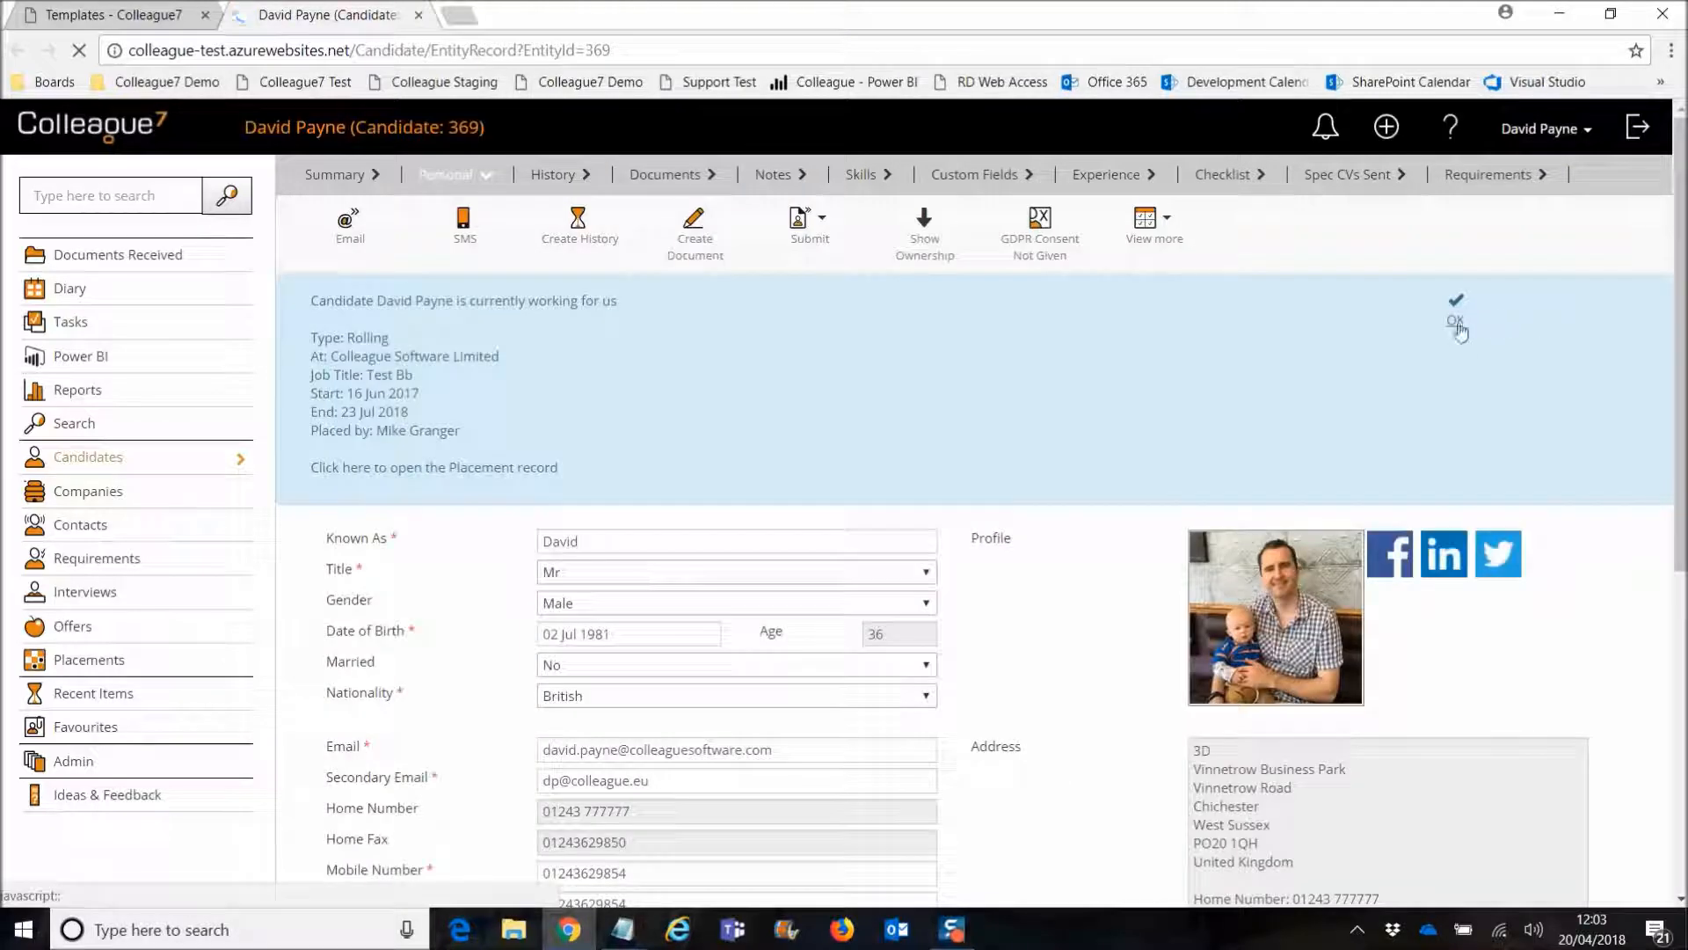
left_click(1457, 312)
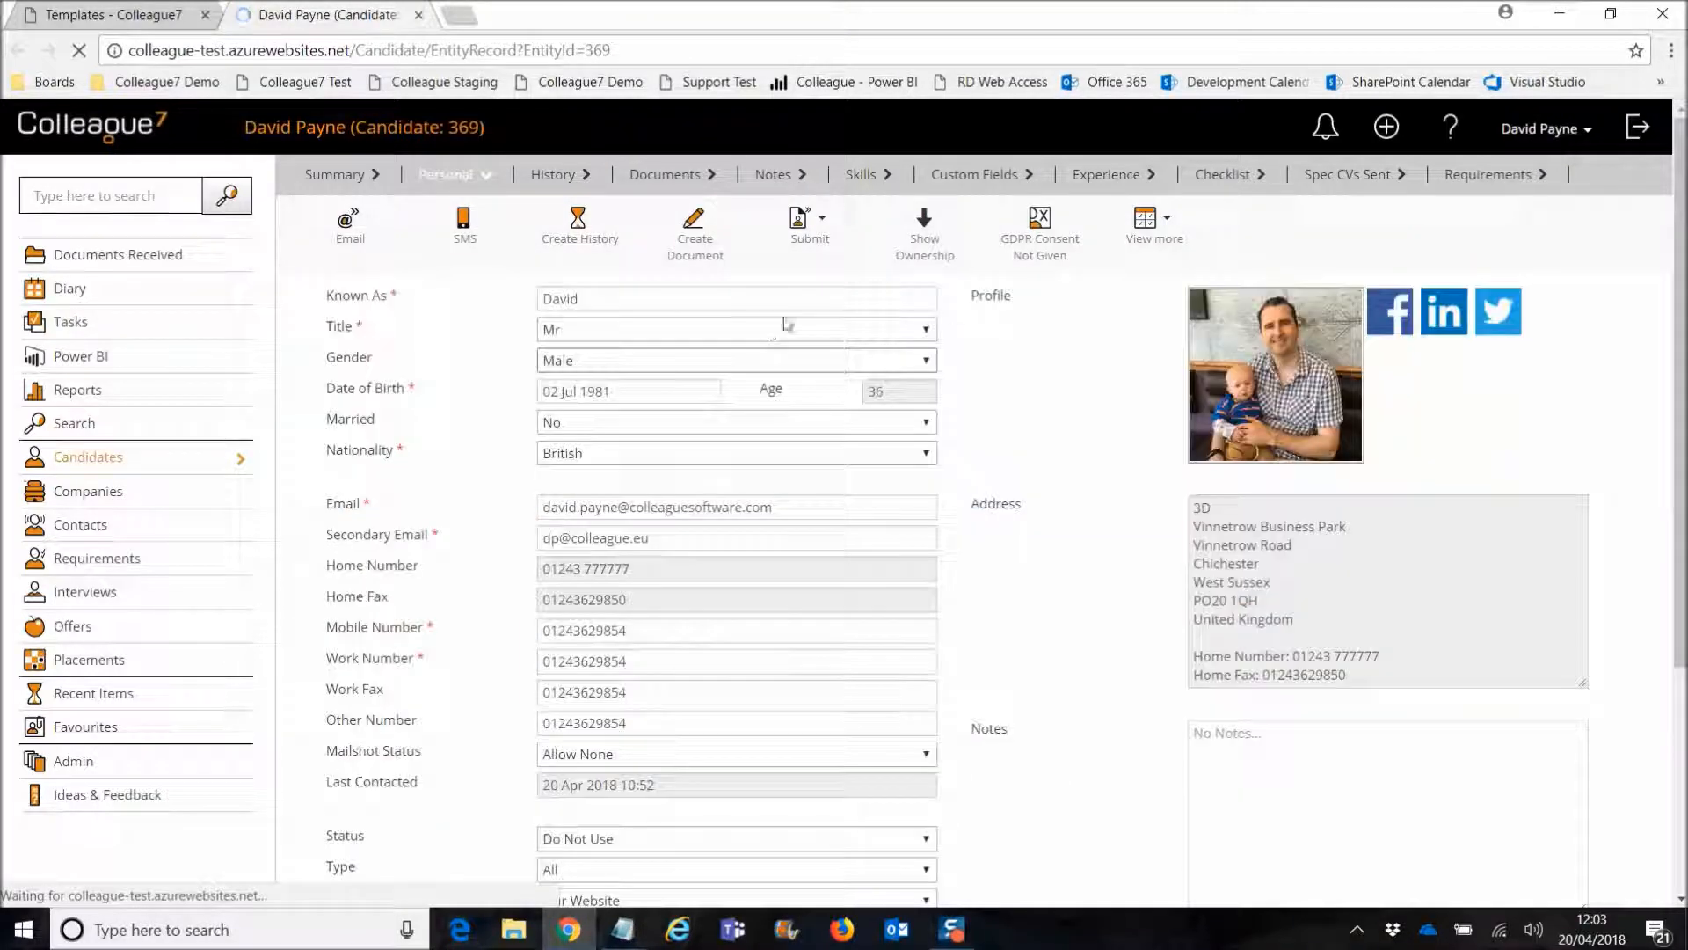
Step: Draft a new candidate document from the Registration Letter template, named 'Registration Letter 20 Apr 2018'
left_click(698, 254)
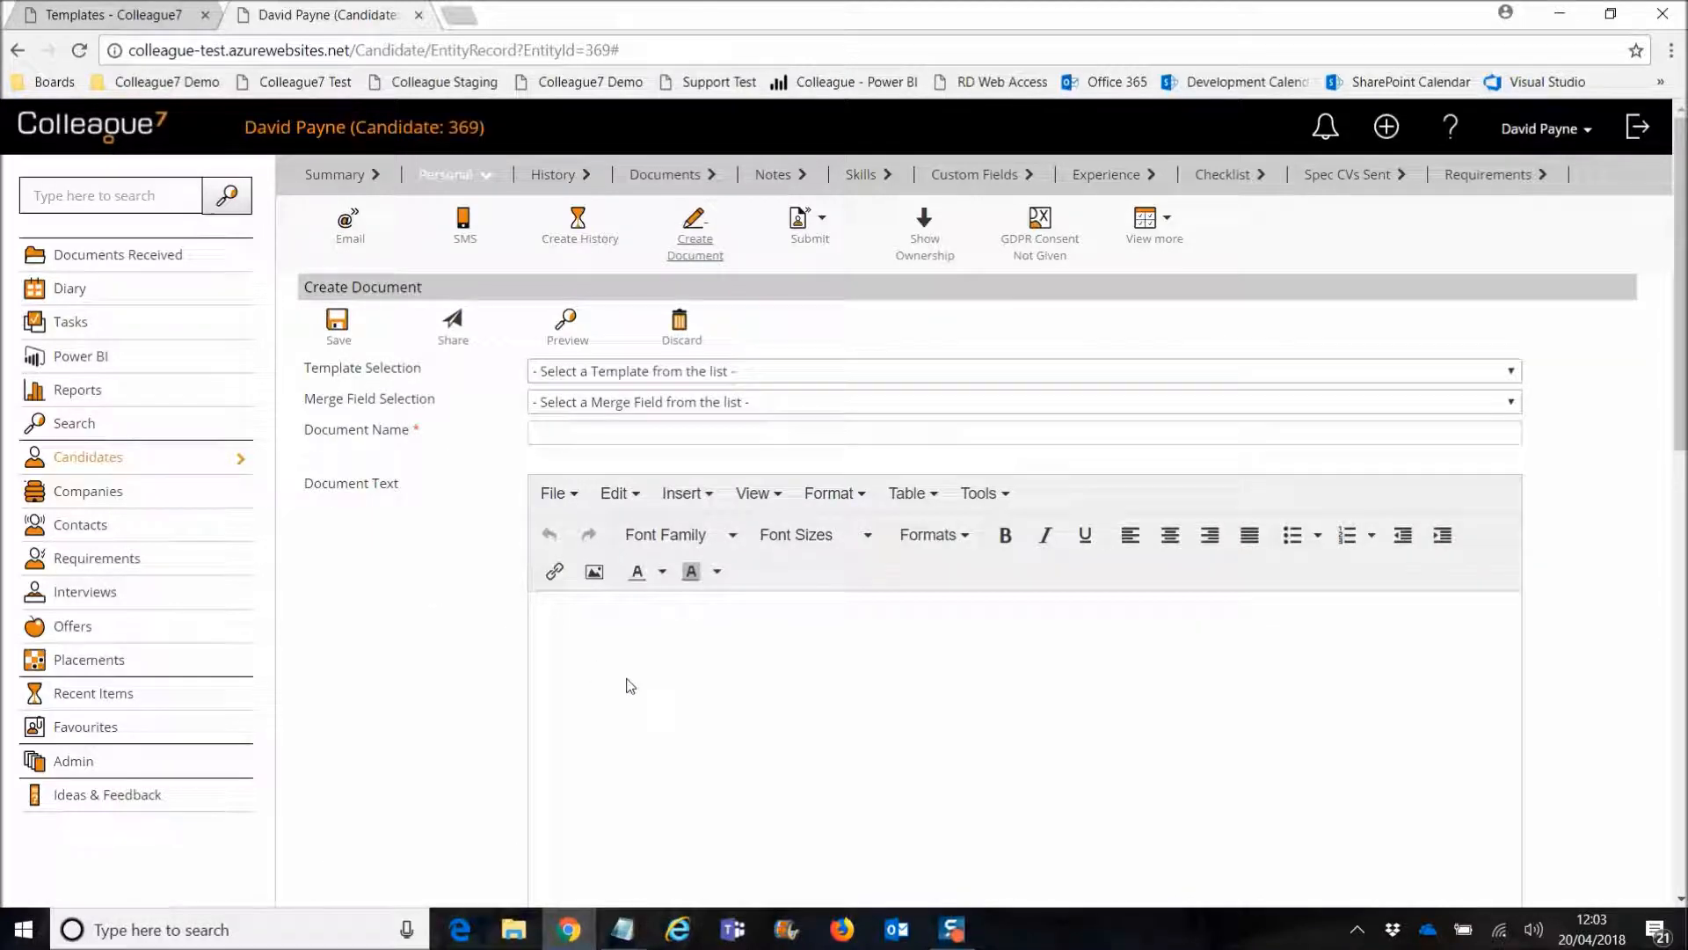
left_click(620, 372)
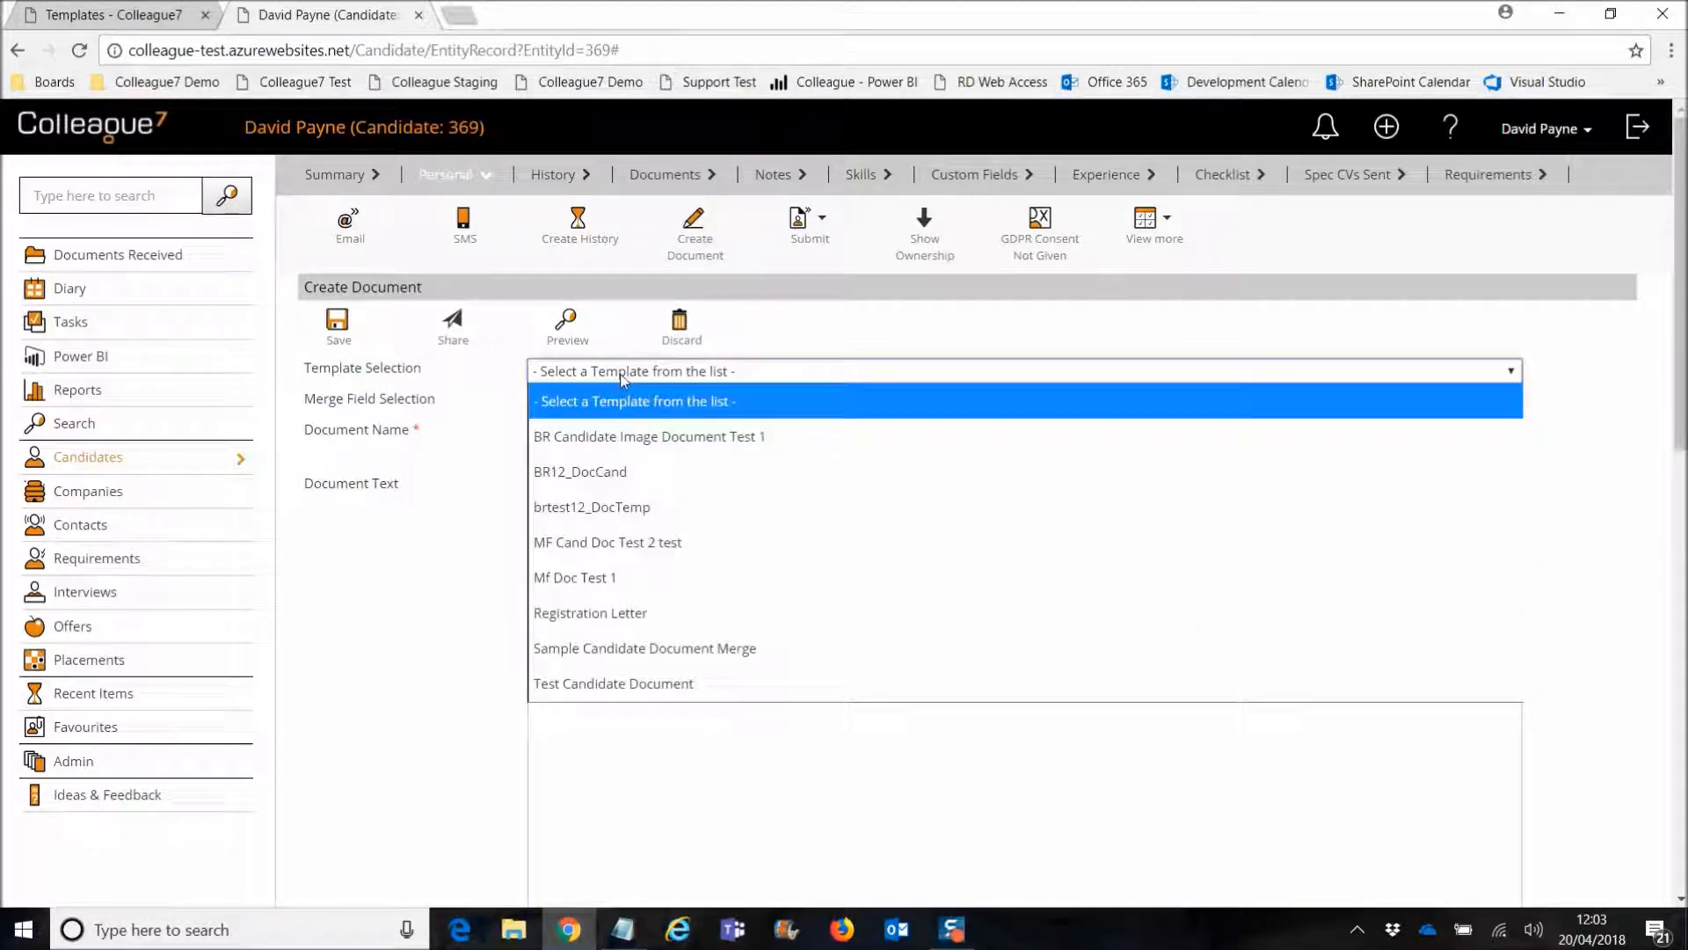
left_click(622, 613)
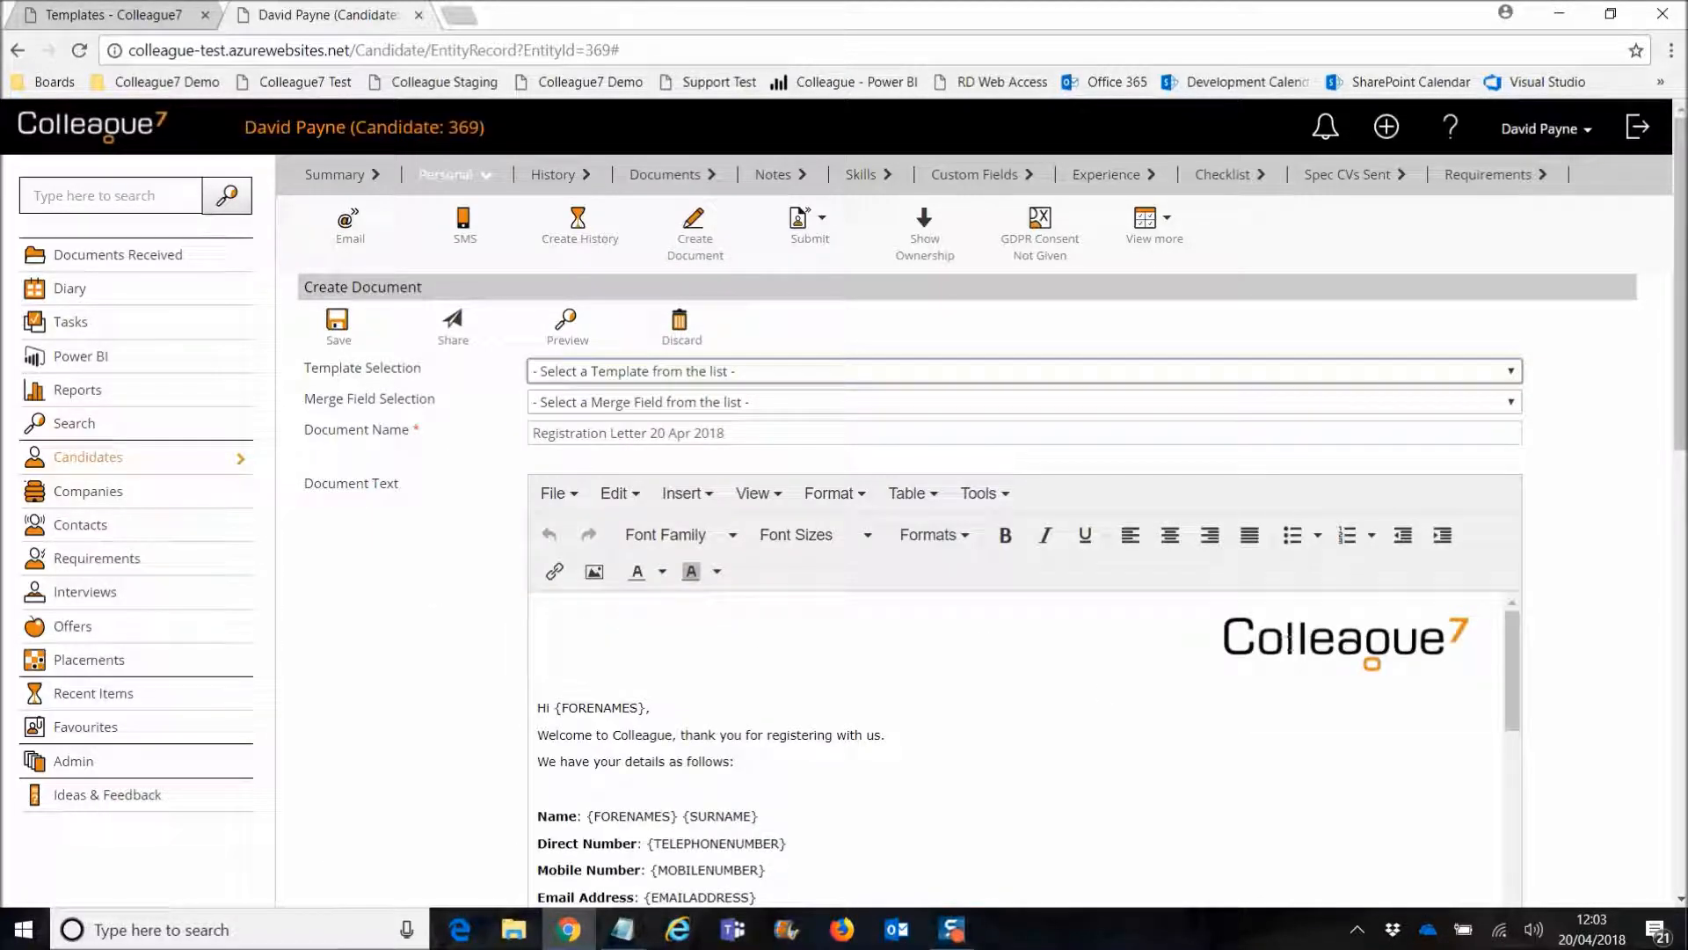
left_click_drag(1513, 710, 1514, 675)
left_click(728, 791)
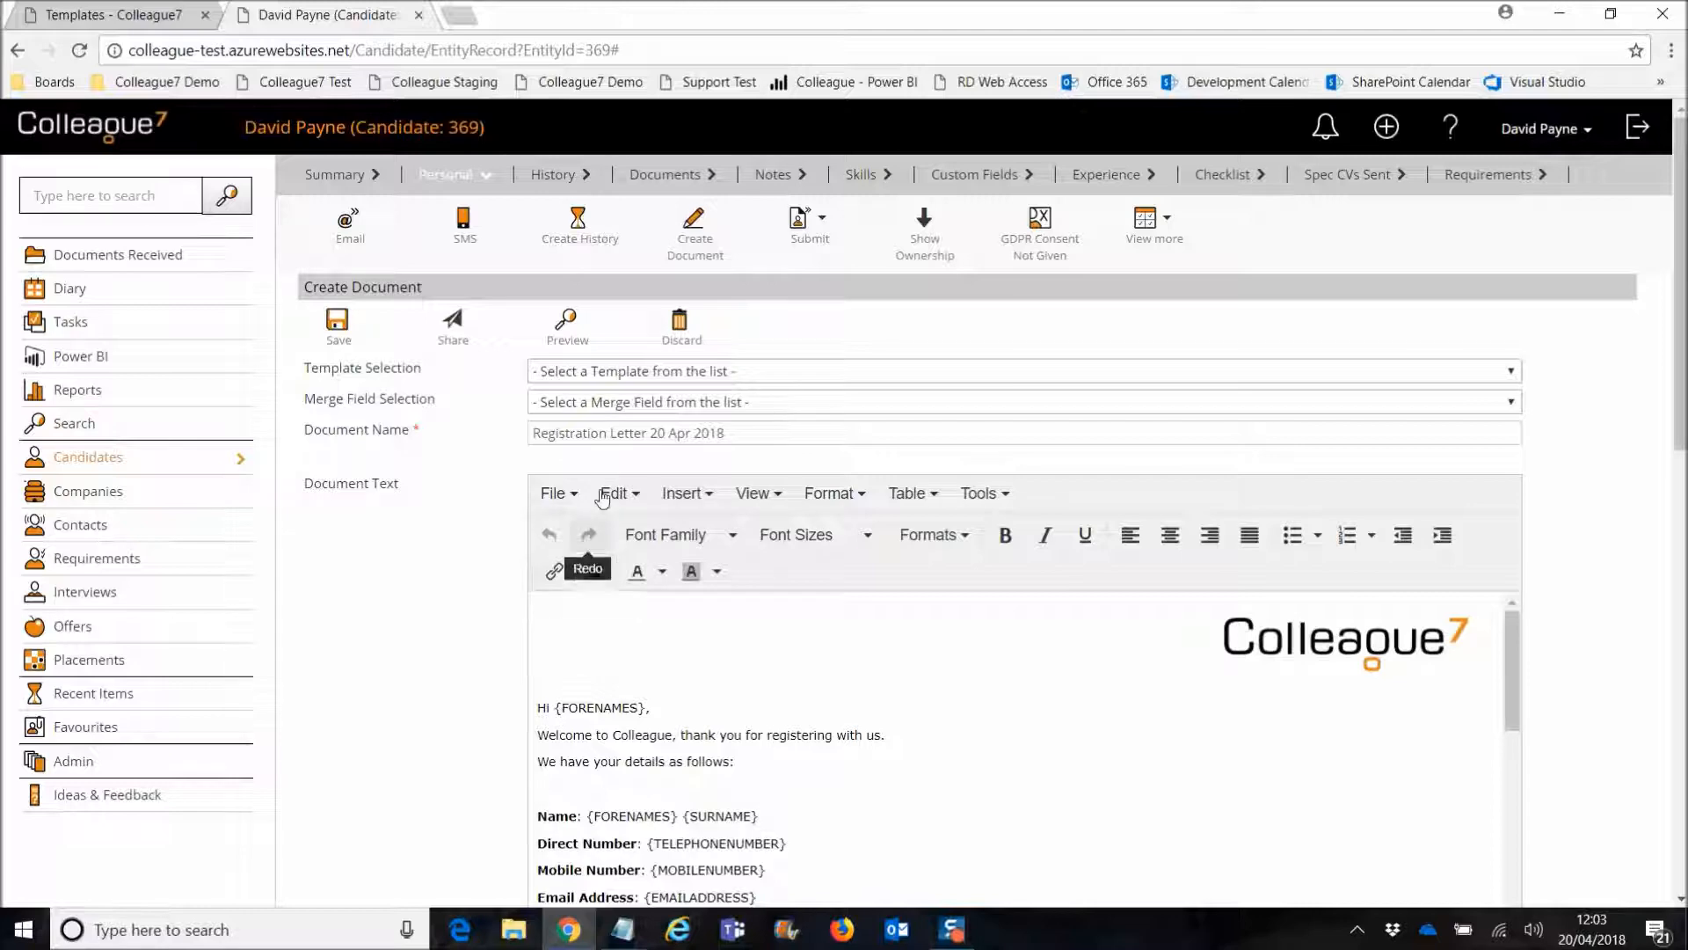
Step: Insert the dp photo from Pictures > Profile Images below the details line
left_click(590, 571)
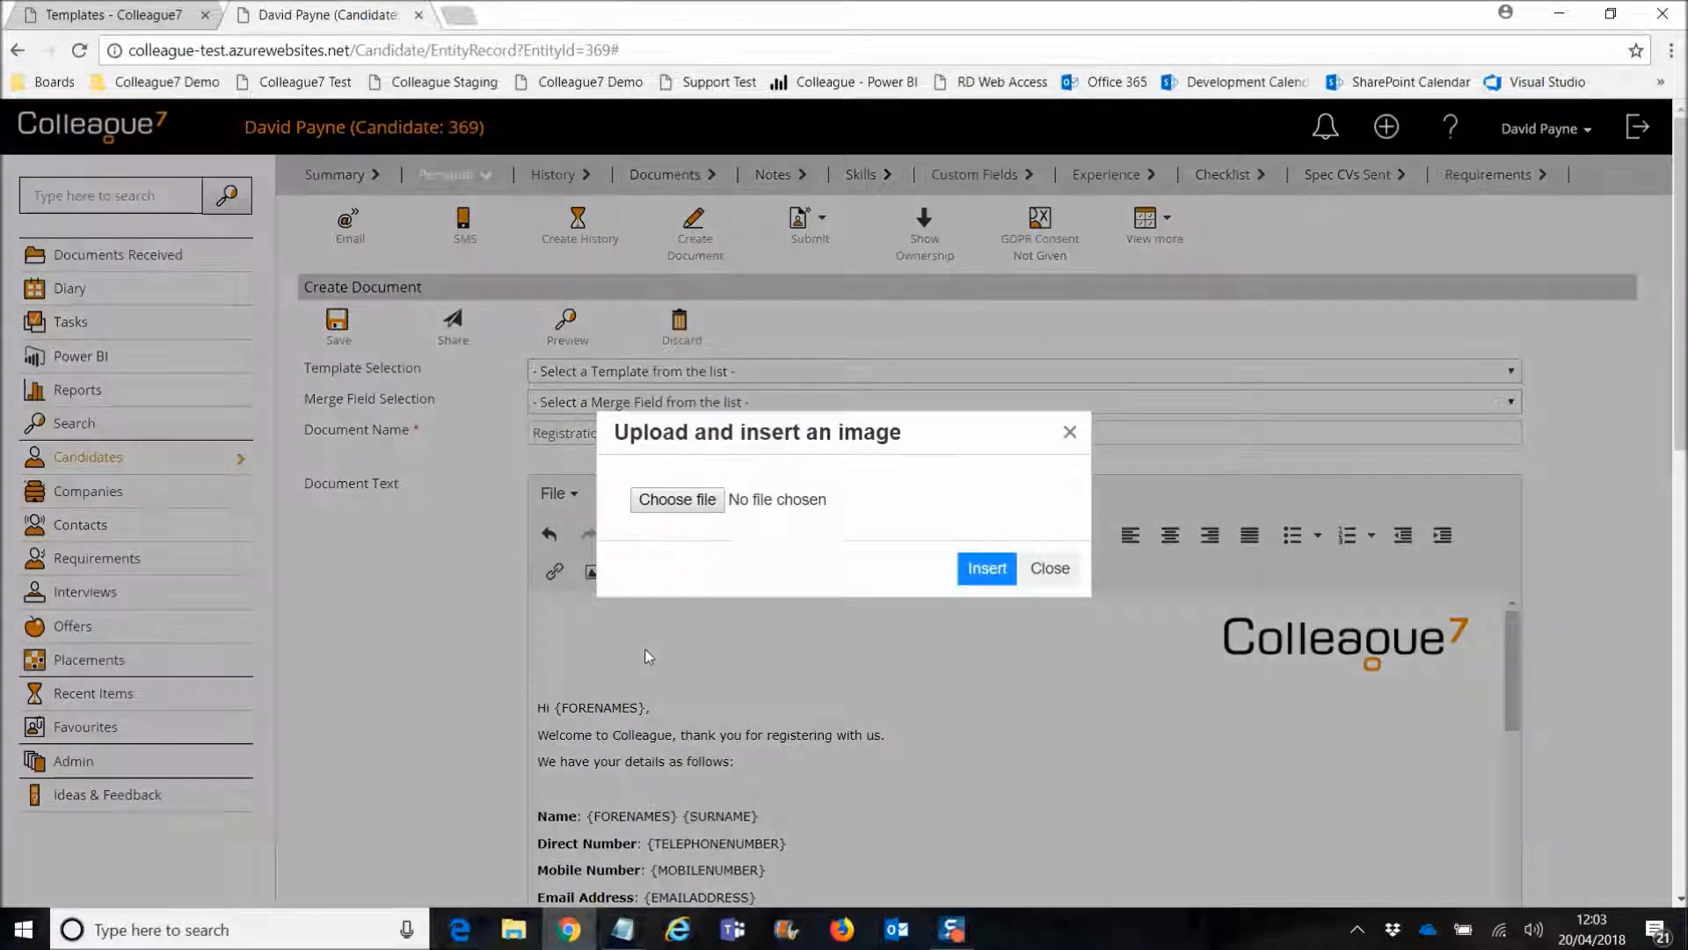
left_click(795, 509)
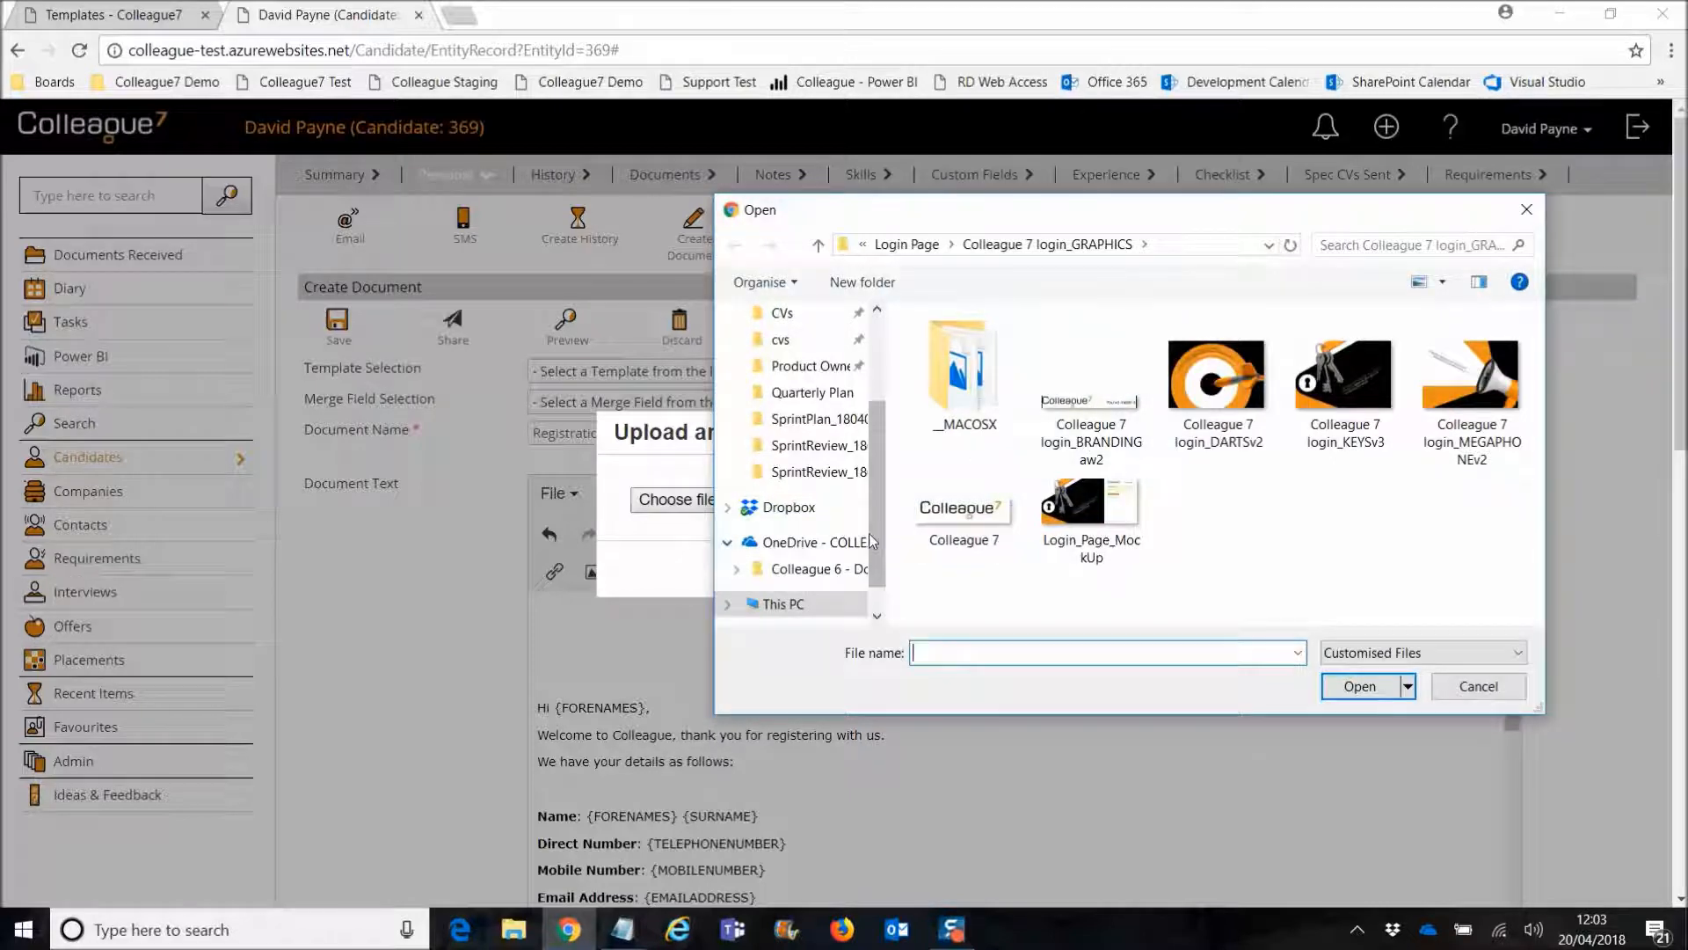
left_click(908, 248)
left_click(962, 245)
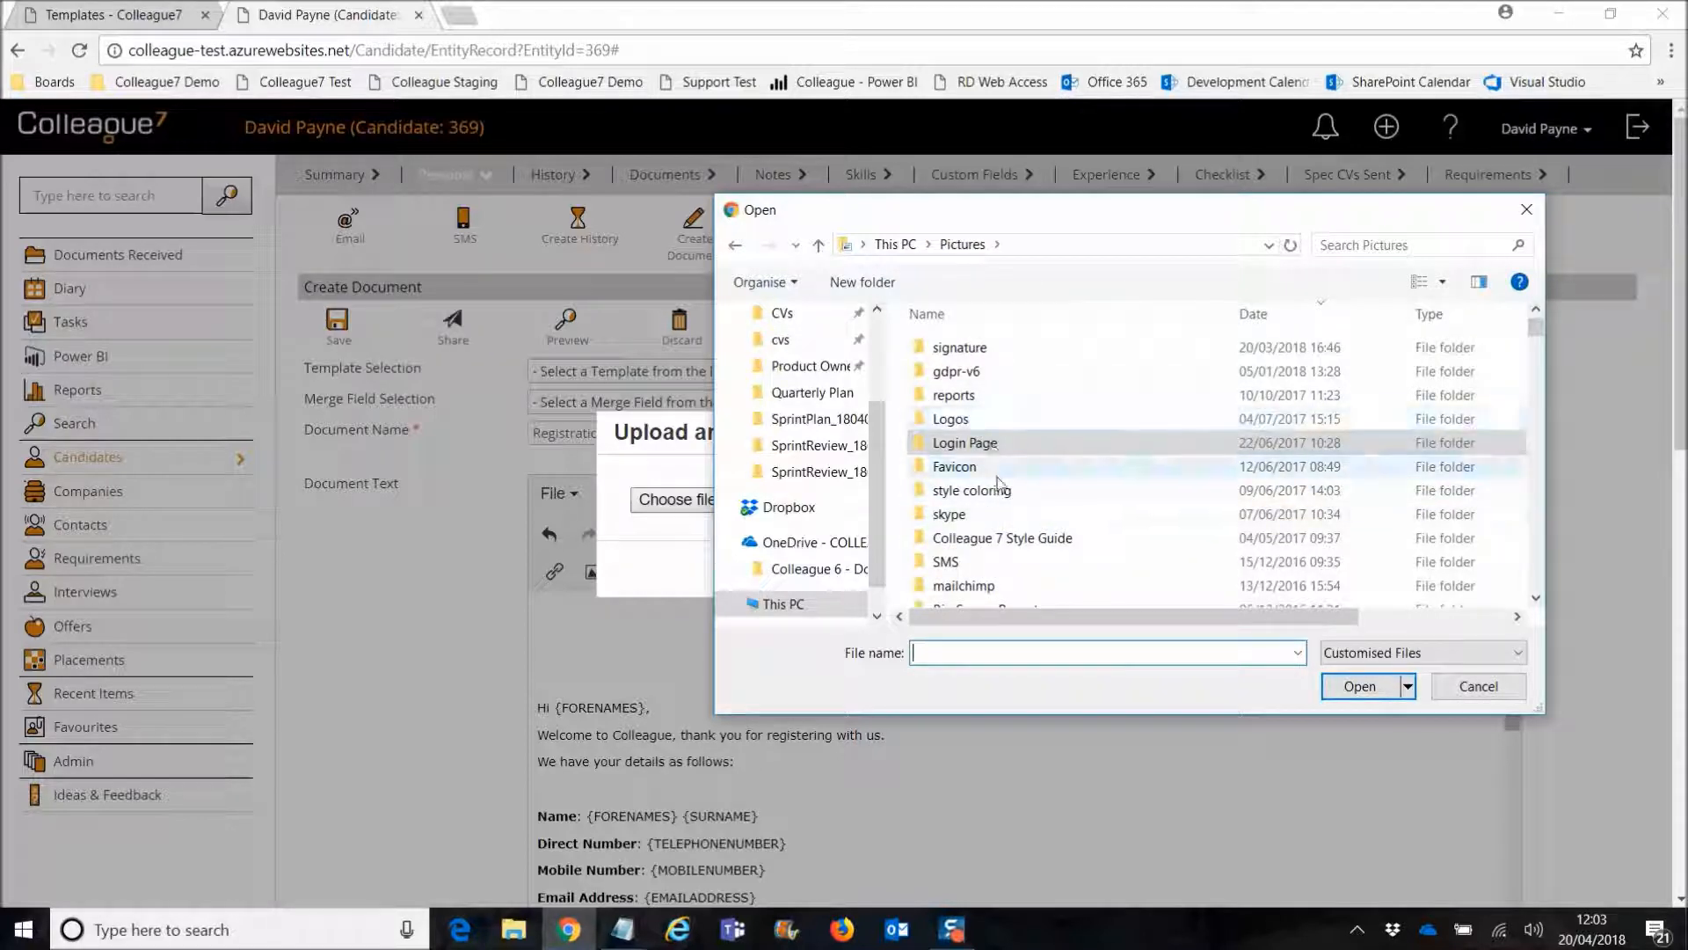
scroll(1011, 499, "down", 1)
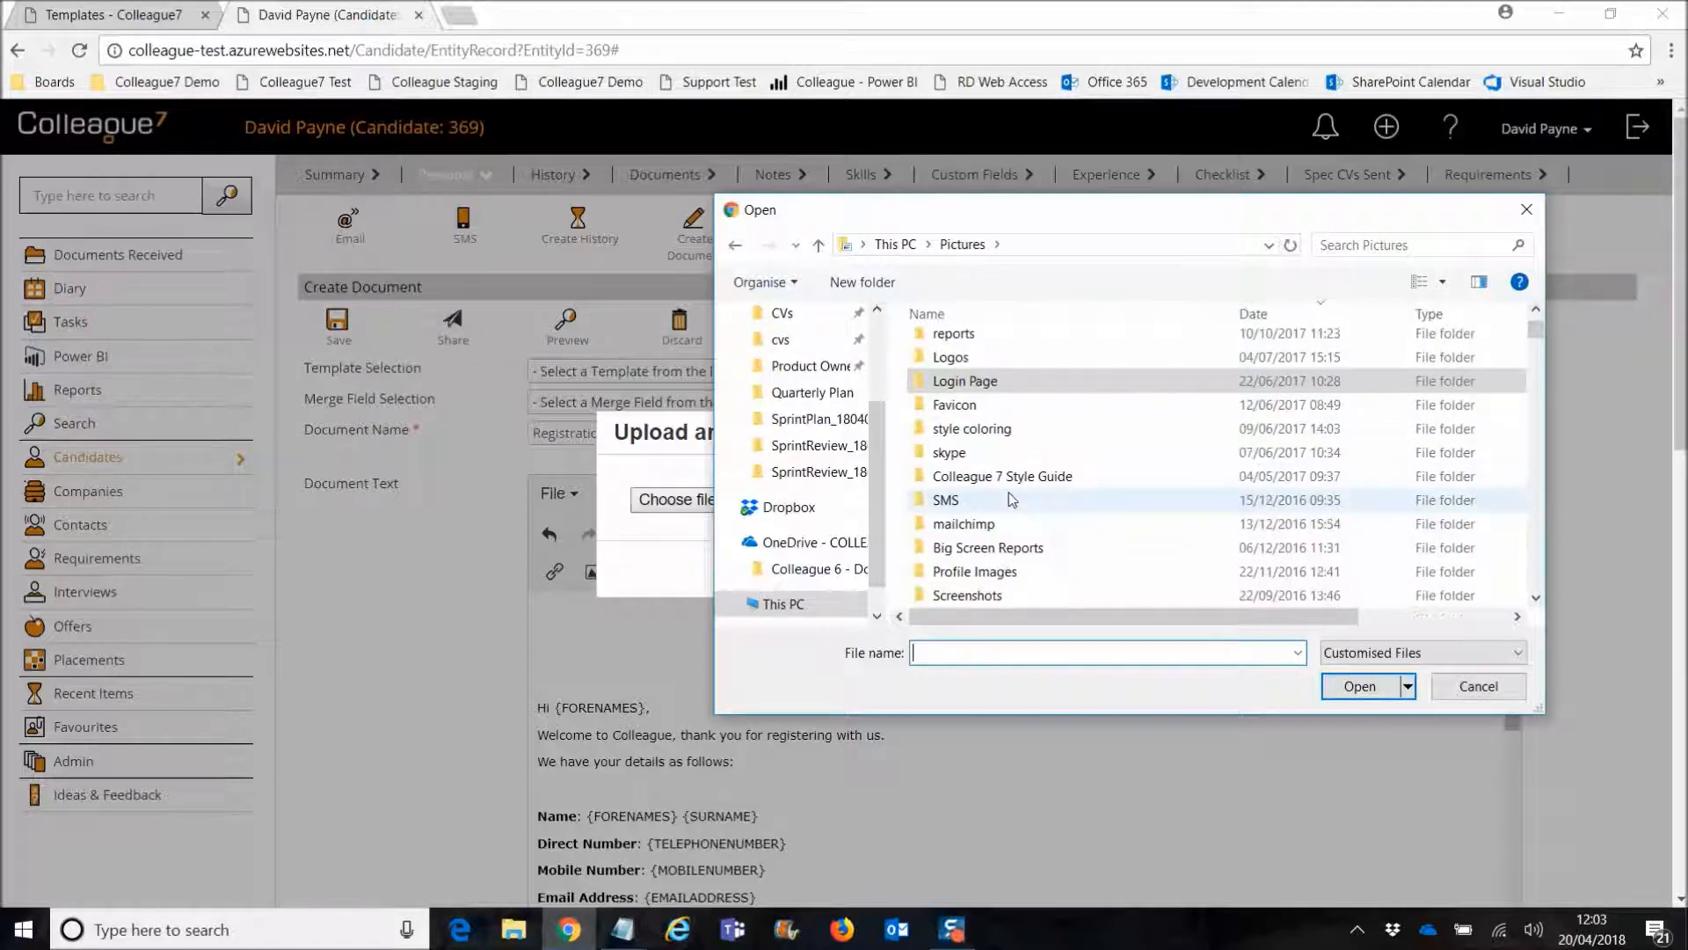
double_click(1009, 570)
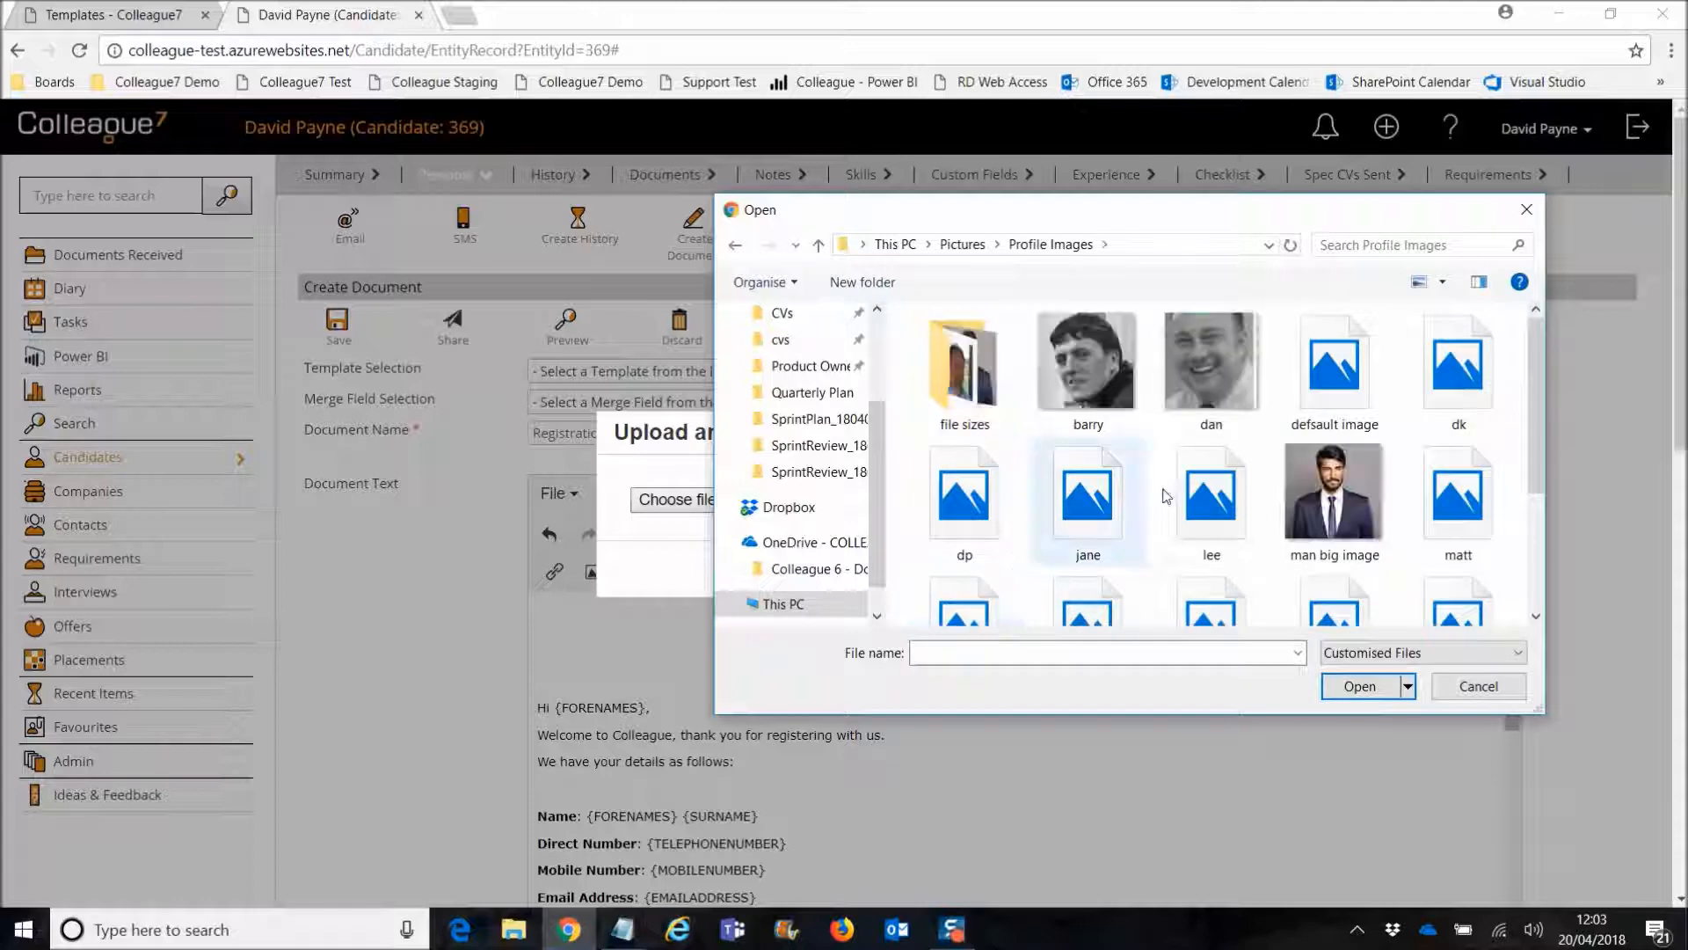
double_click(940, 513)
left_click(980, 567)
Step: Review the letter and save the new document with Ctrl+S
scroll(953, 693, "down", 4)
scroll(923, 708, "up", 2)
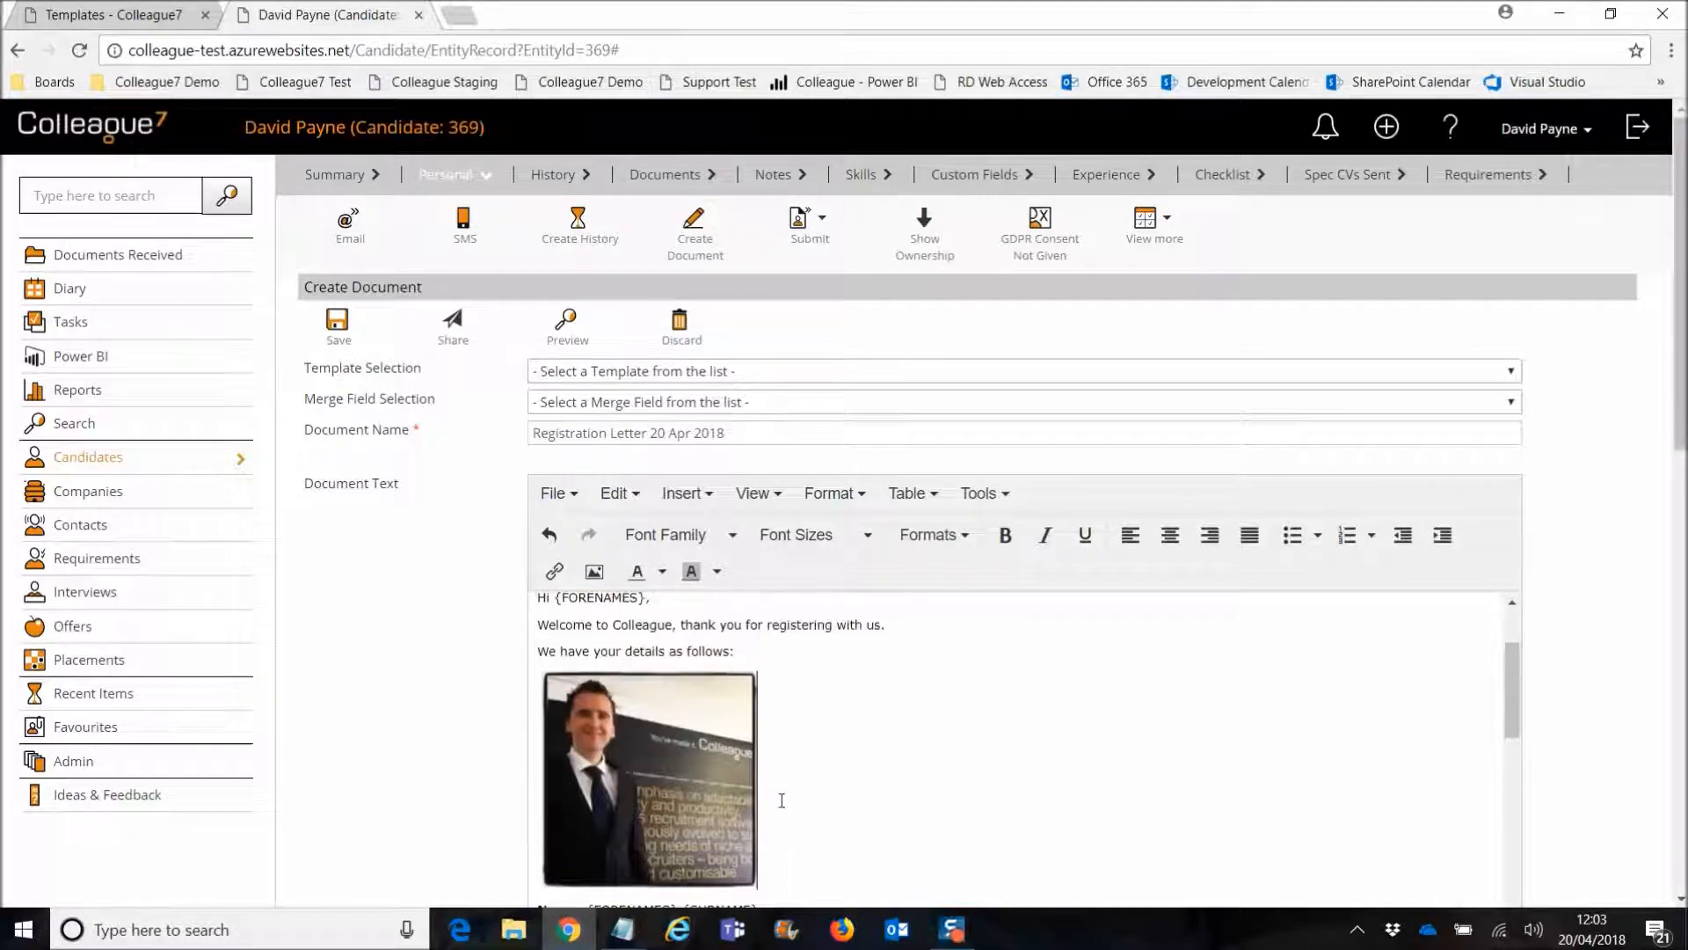
scroll(800, 787, "up", 2)
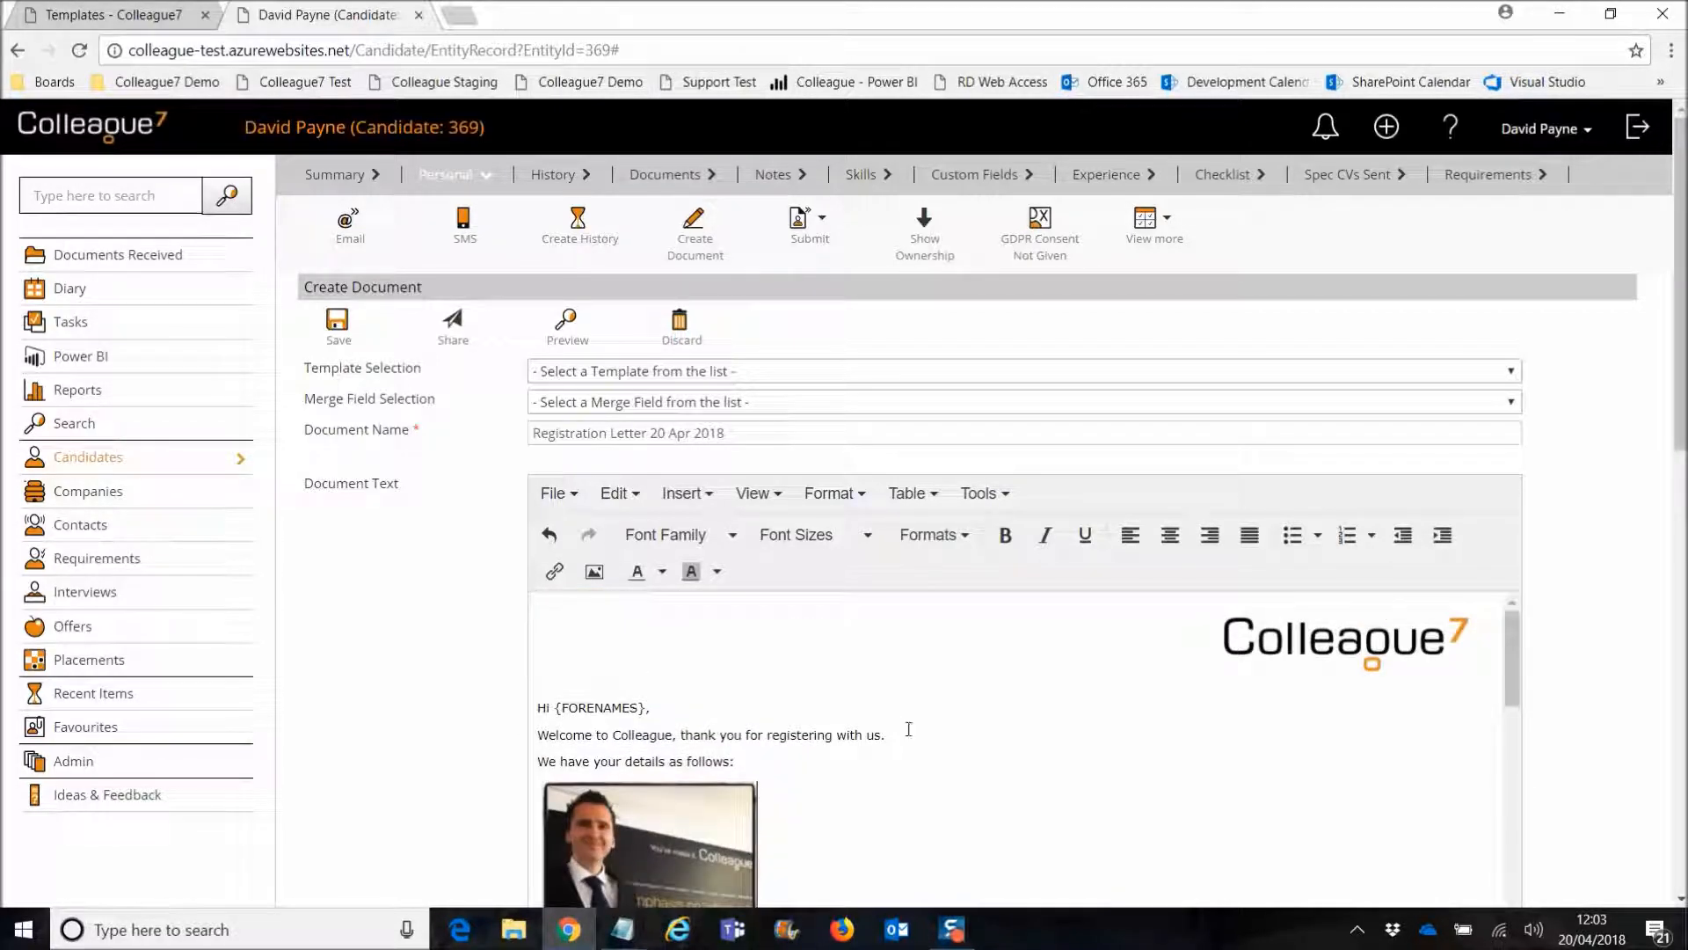
key("ctrl+s")
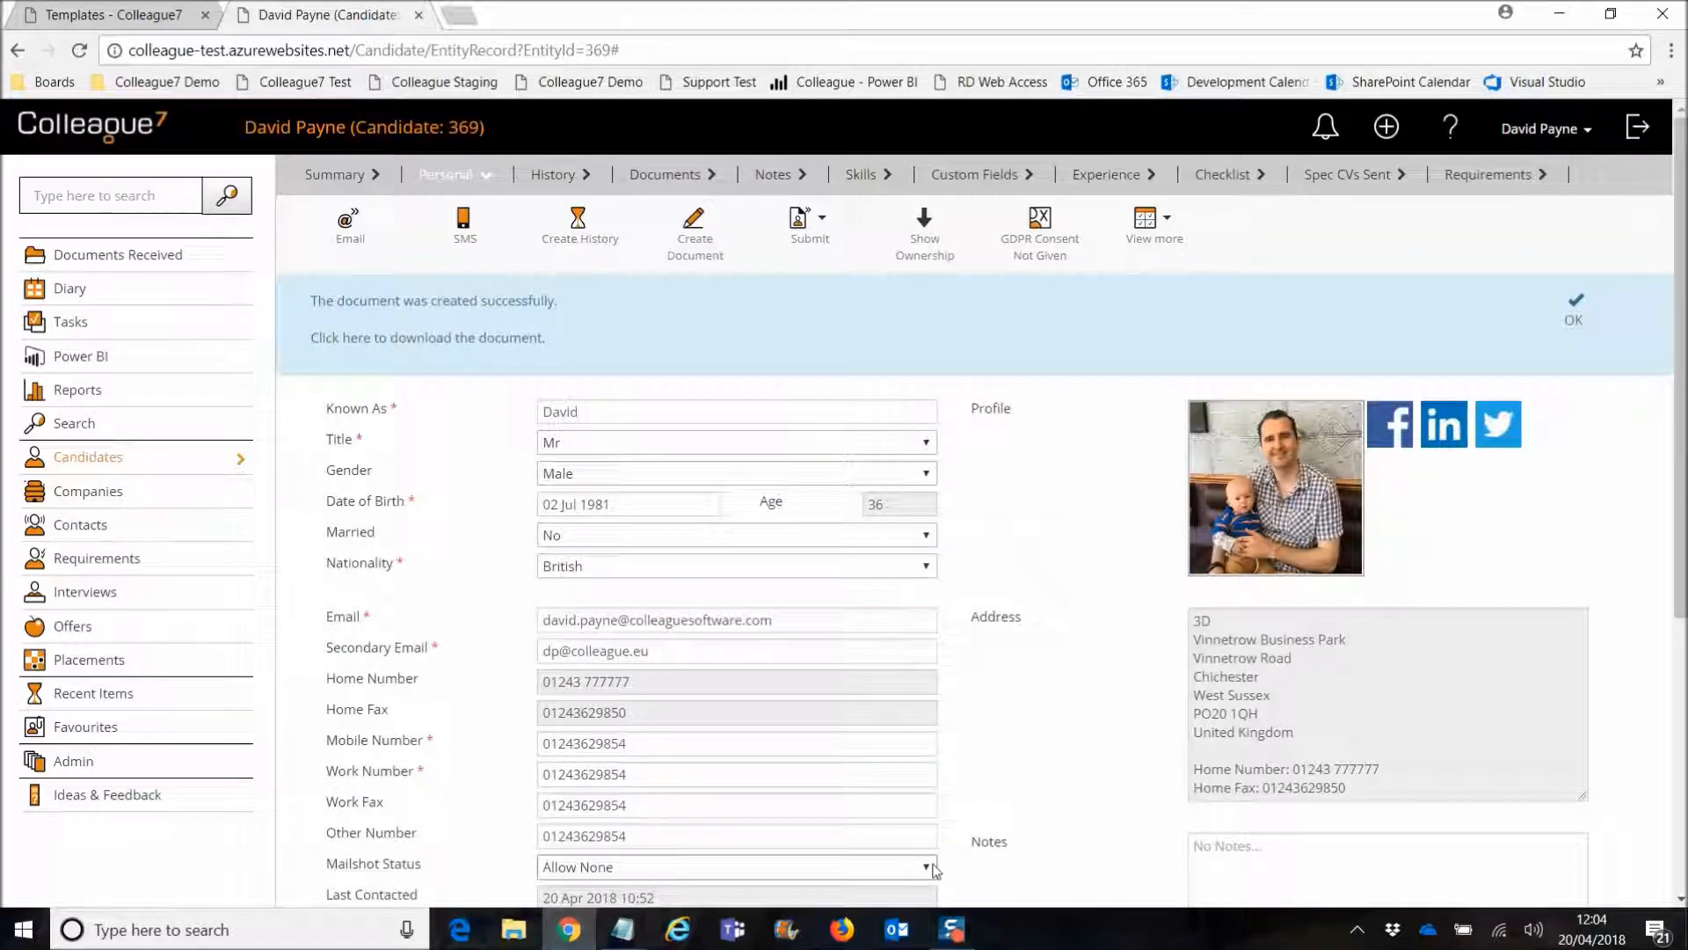
Step: Open the candidate's Documents and preview each, ending on Registration Letter 20 Apr 2018
left_click(1573, 328)
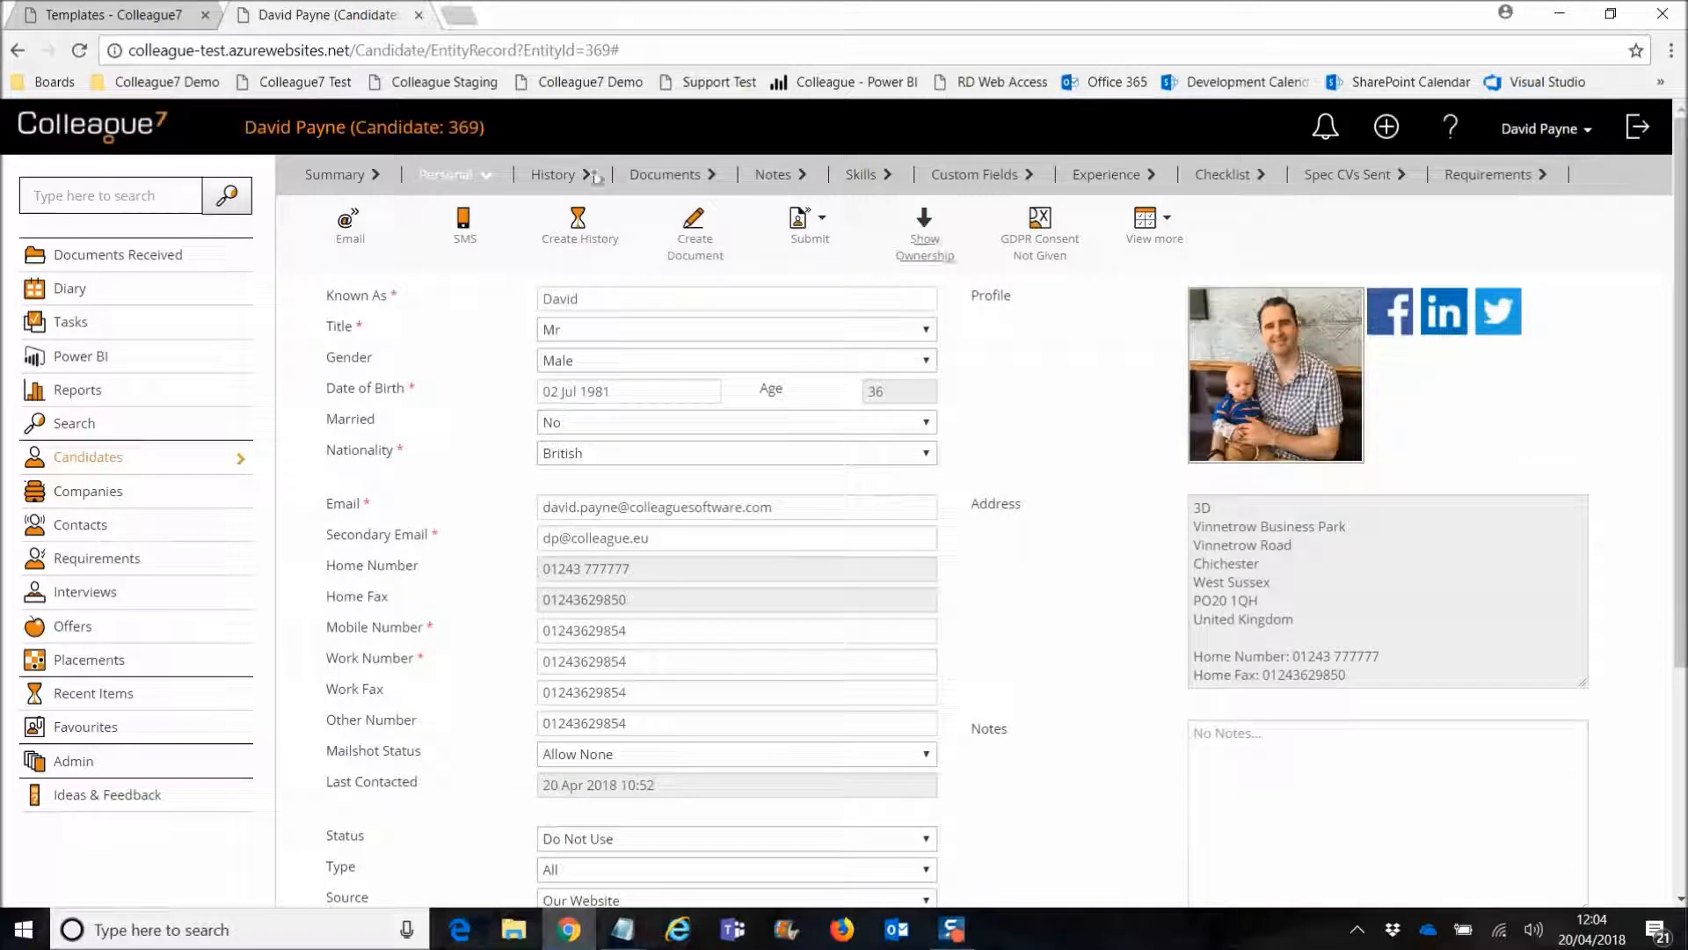
left_click(646, 180)
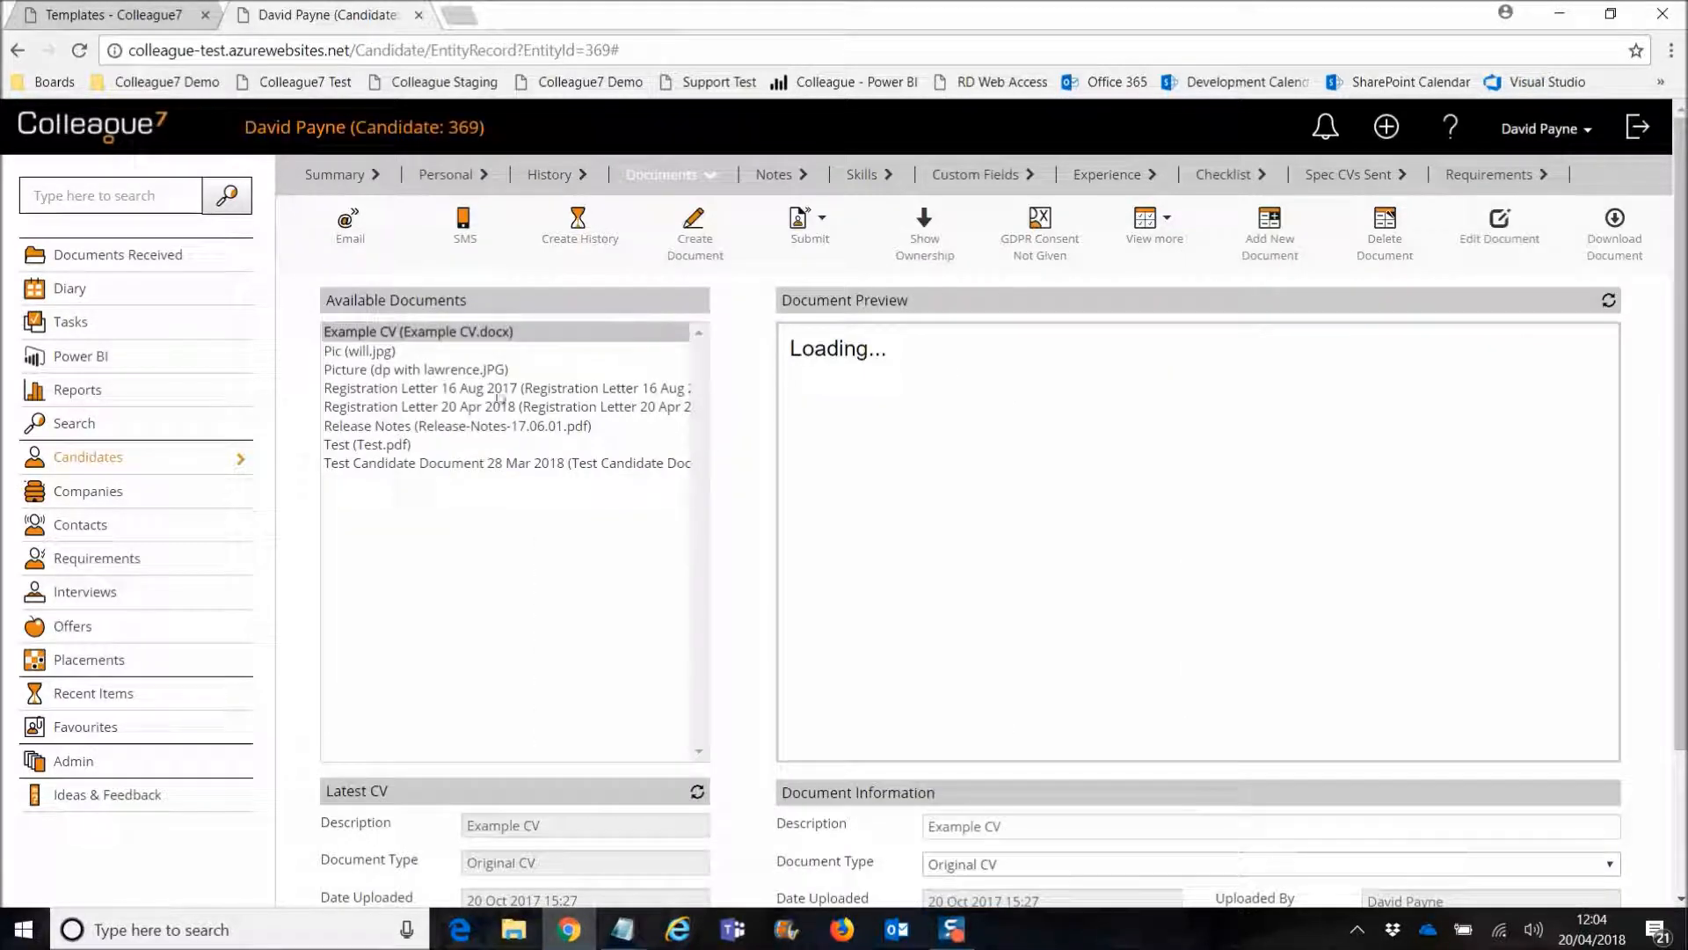
left_click(461, 463)
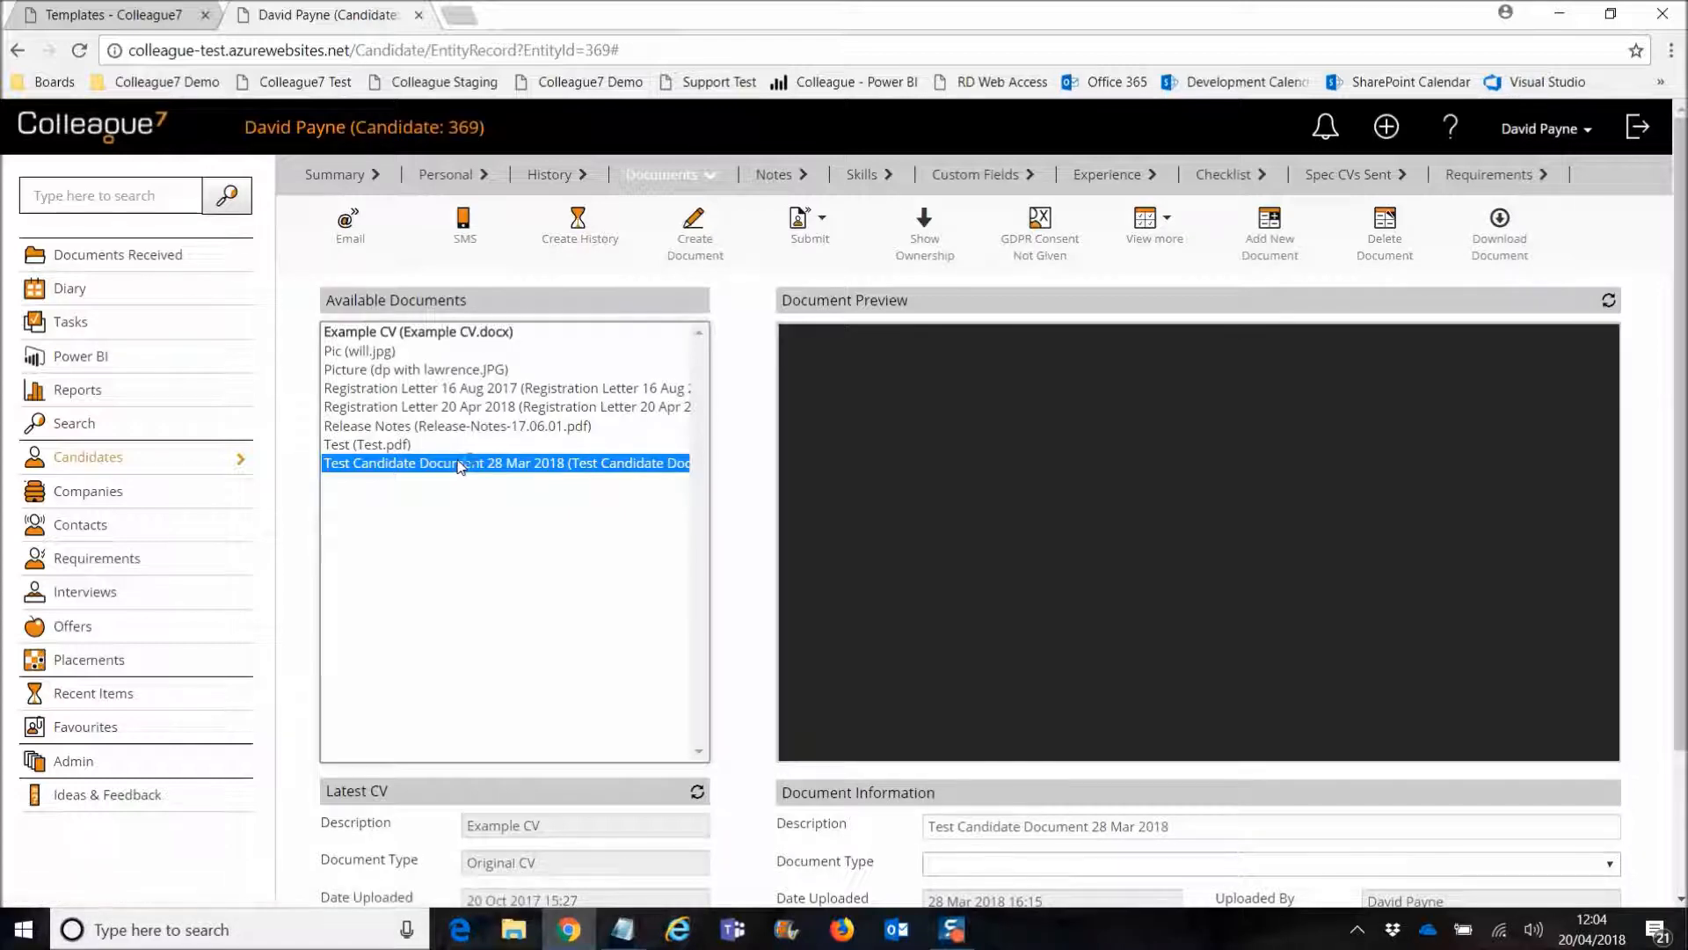
left_click(538, 388)
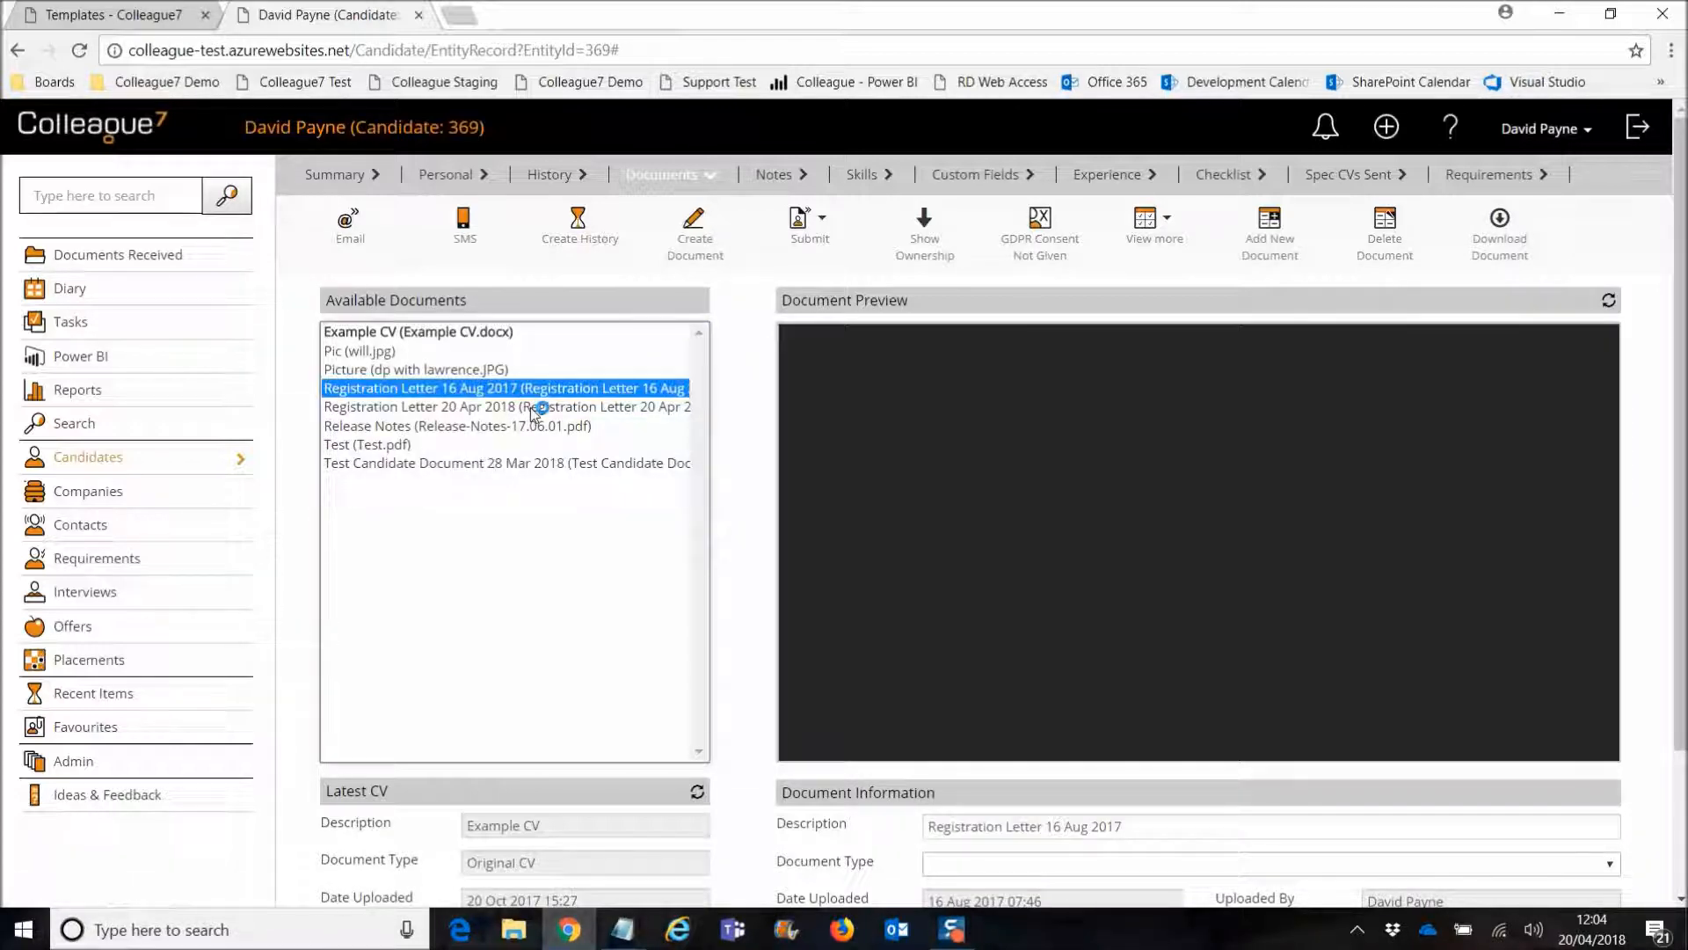
left_click(534, 407)
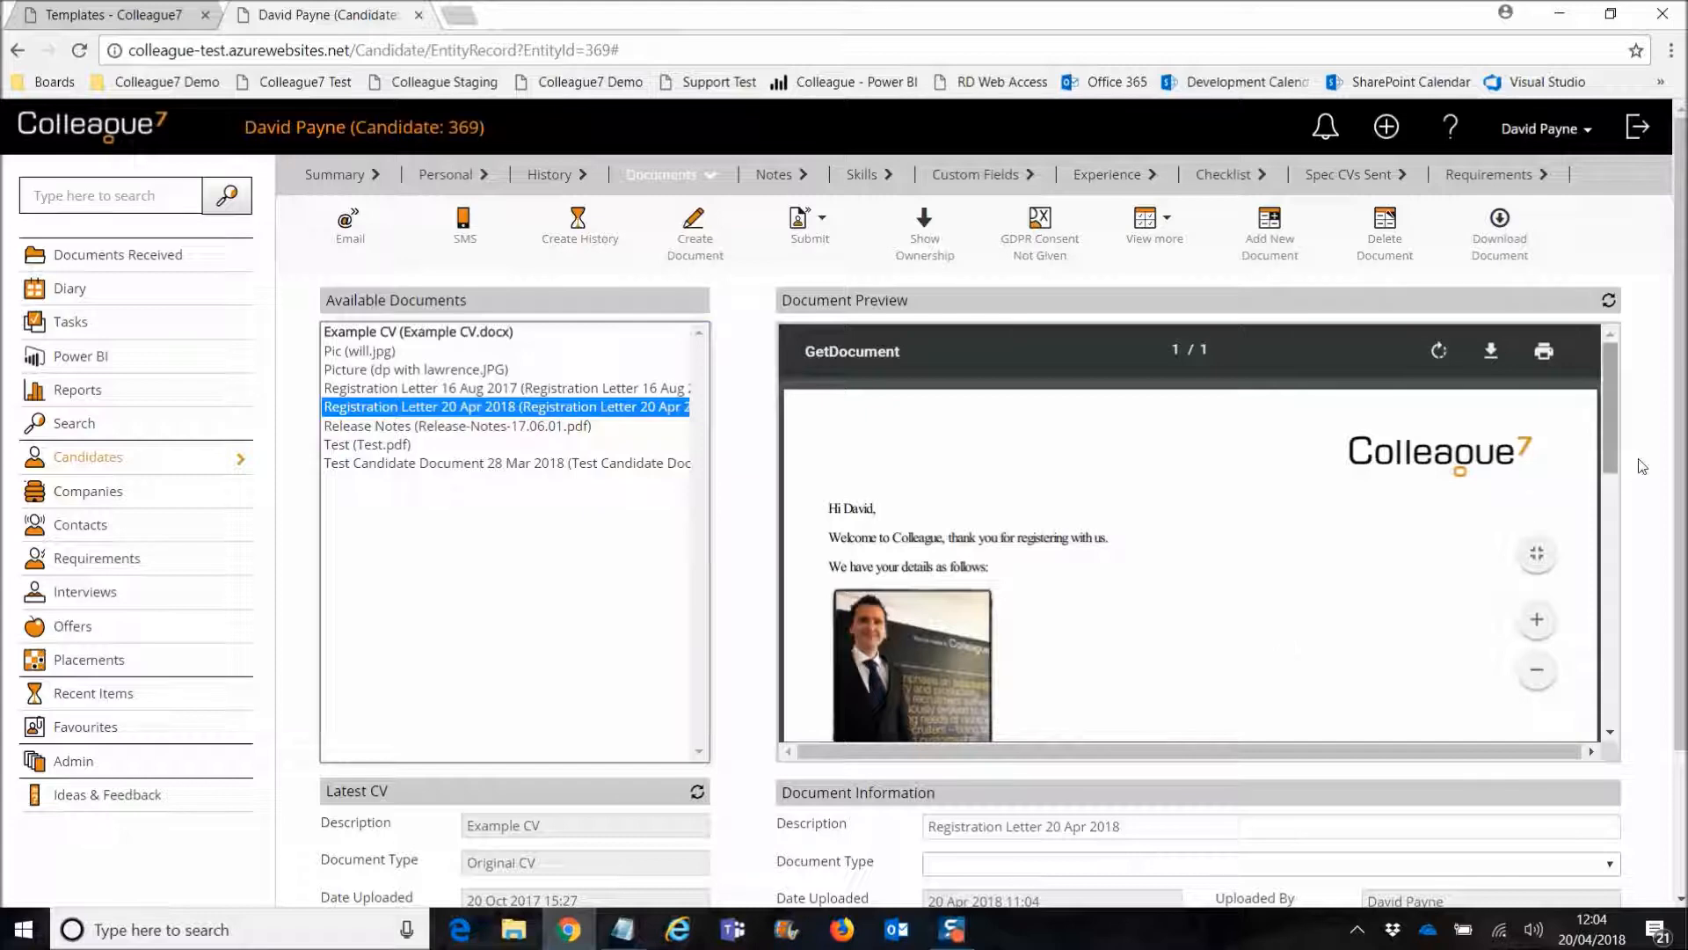
Step: Scroll the letter preview showing logo, greeting and photo, then return to personal details
mouse_move(1609, 470)
left_mouse_down()
mouse_move(1606, 655)
mouse_move(1608, 499)
left_mouse_up()
scroll(1155, 579, "up", 1)
scroll(1154, 578, "up", 1)
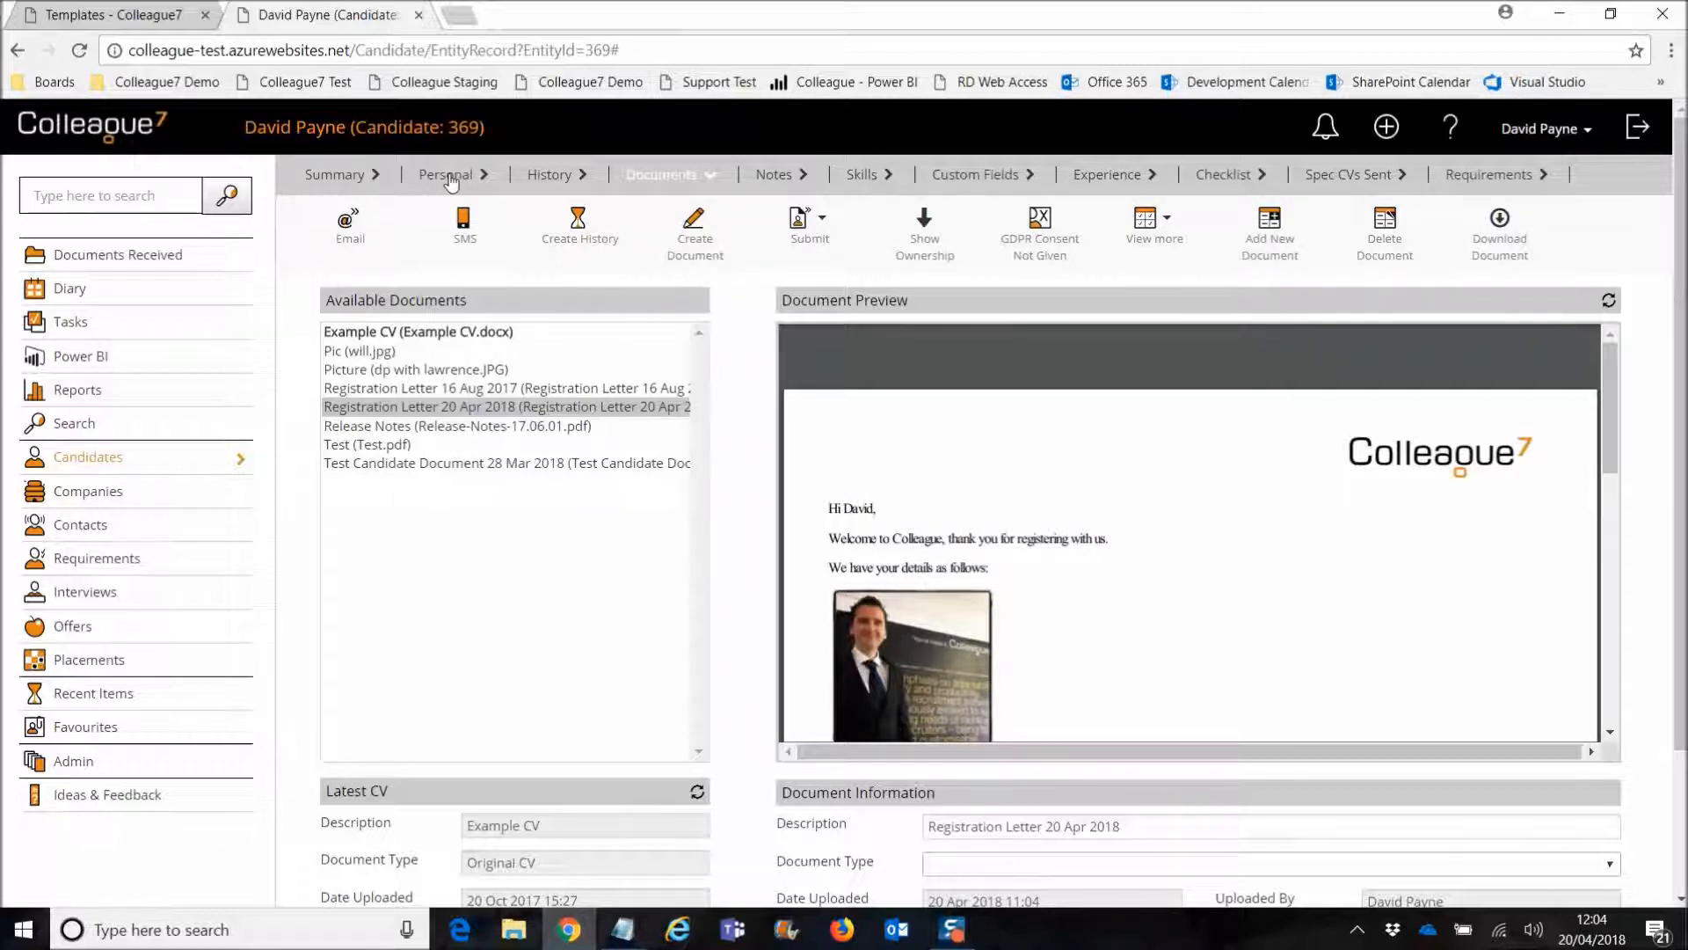
left_click(450, 181)
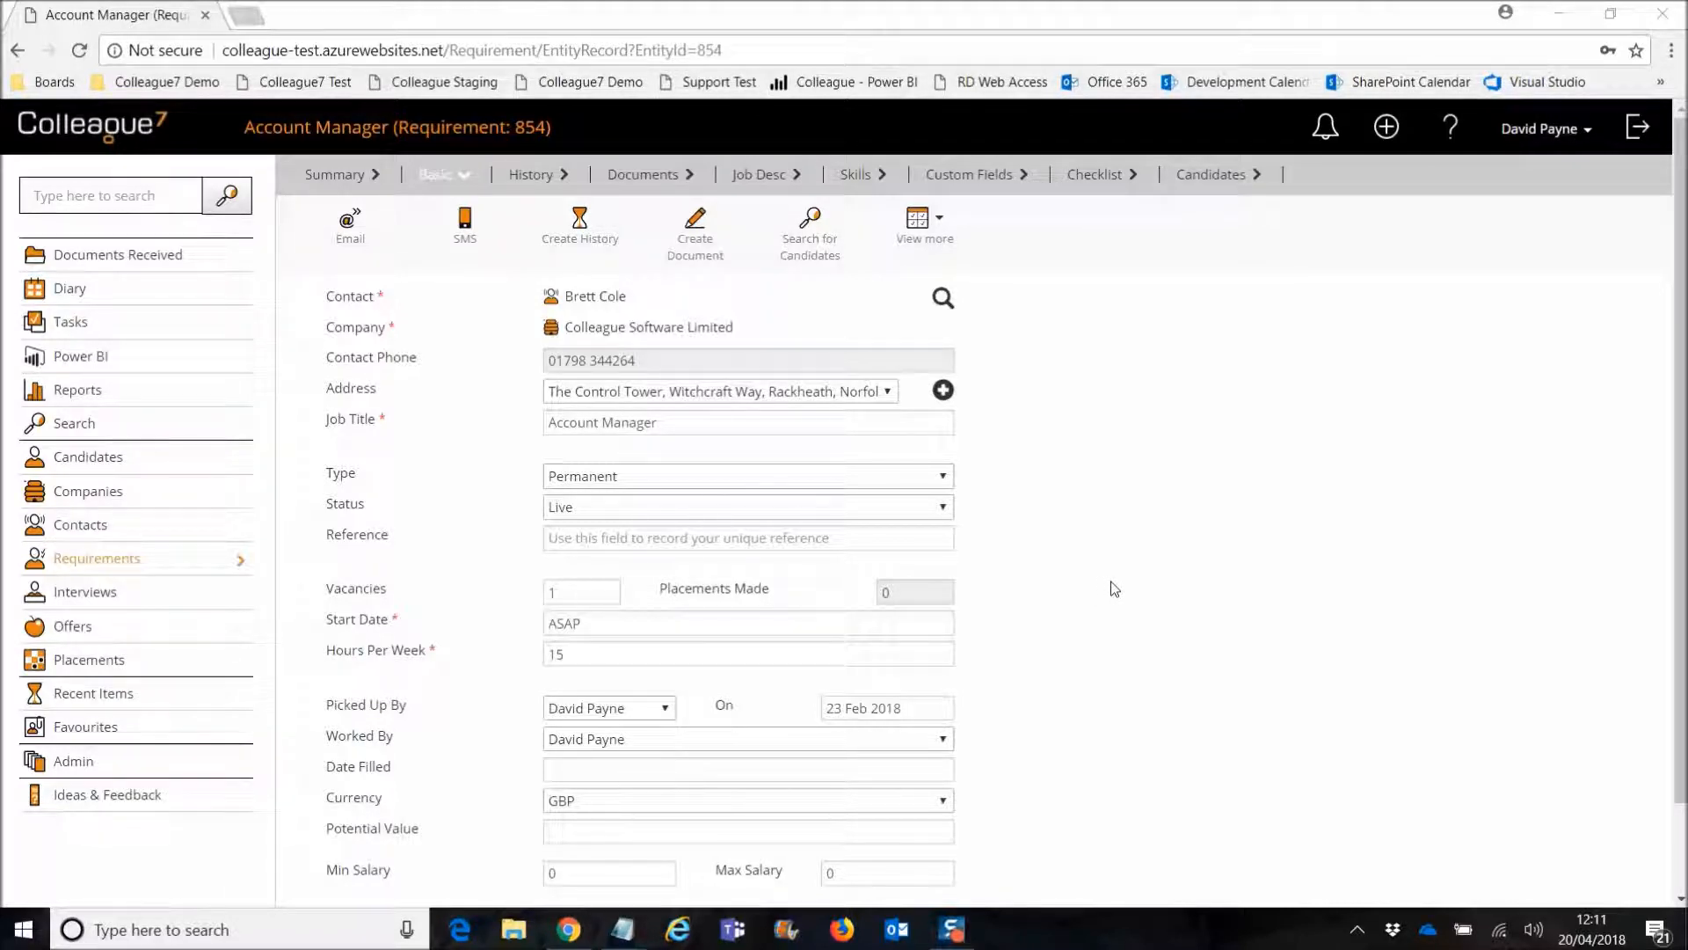
Step: Enter test123 in requirement 854's Reference field, accepting it from the suggested references
left_click_drag(326, 533, 397, 542)
left_click(416, 542)
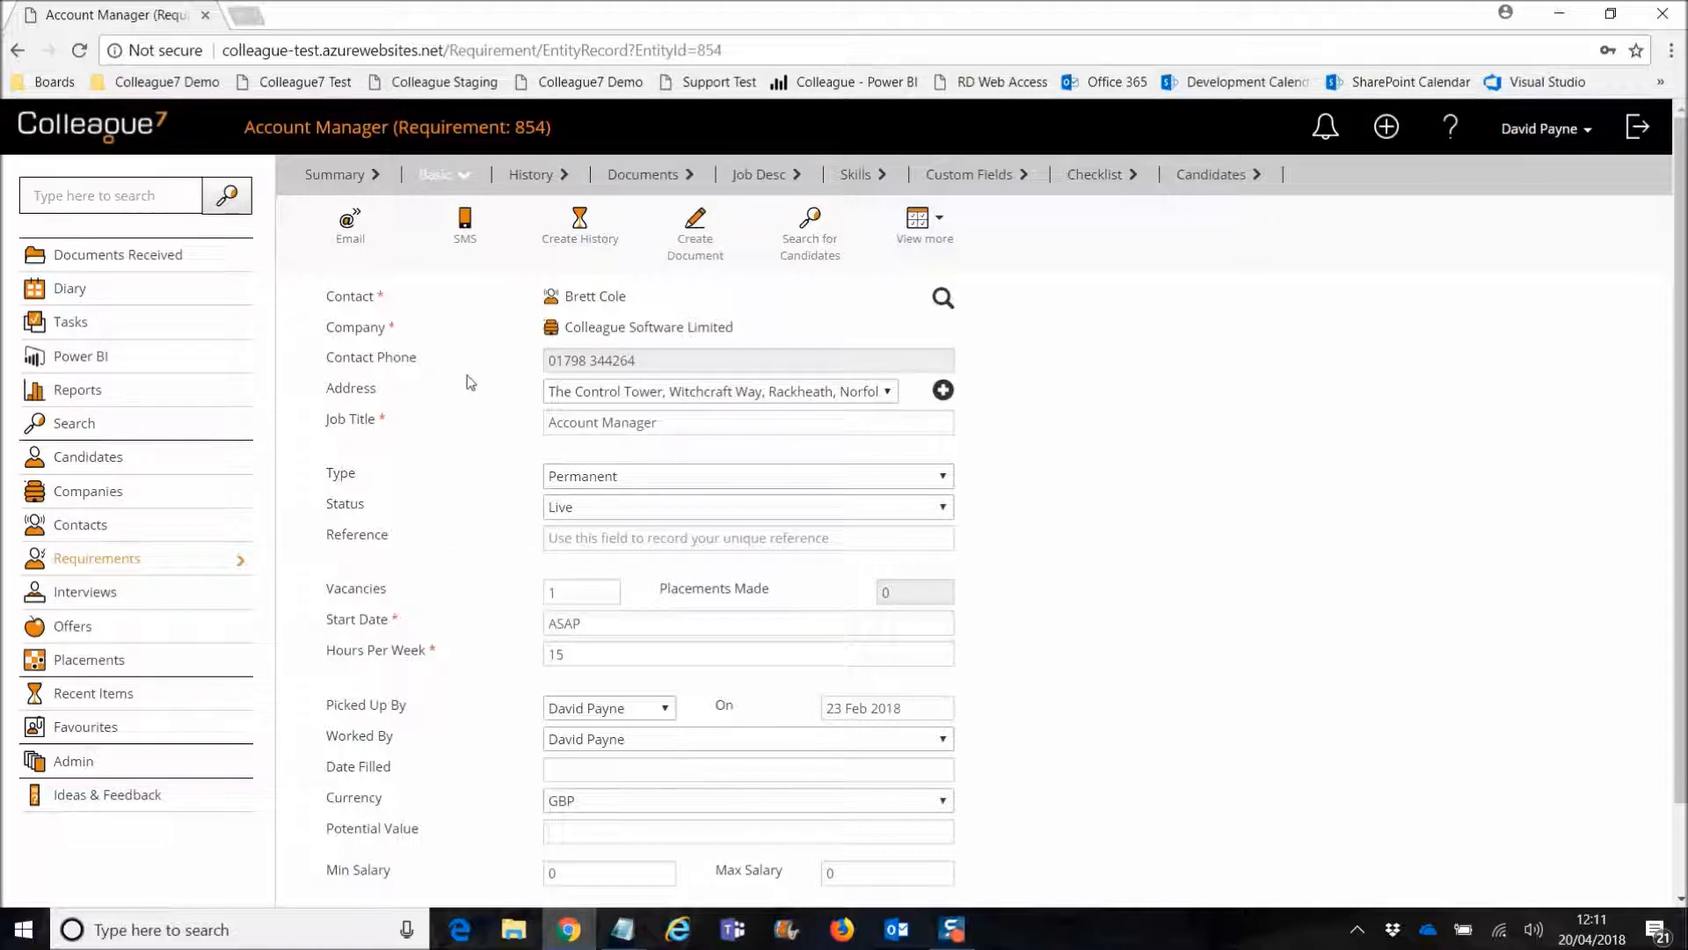
left_click(585, 539)
left_click(482, 548)
left_click(597, 540)
type("tes")
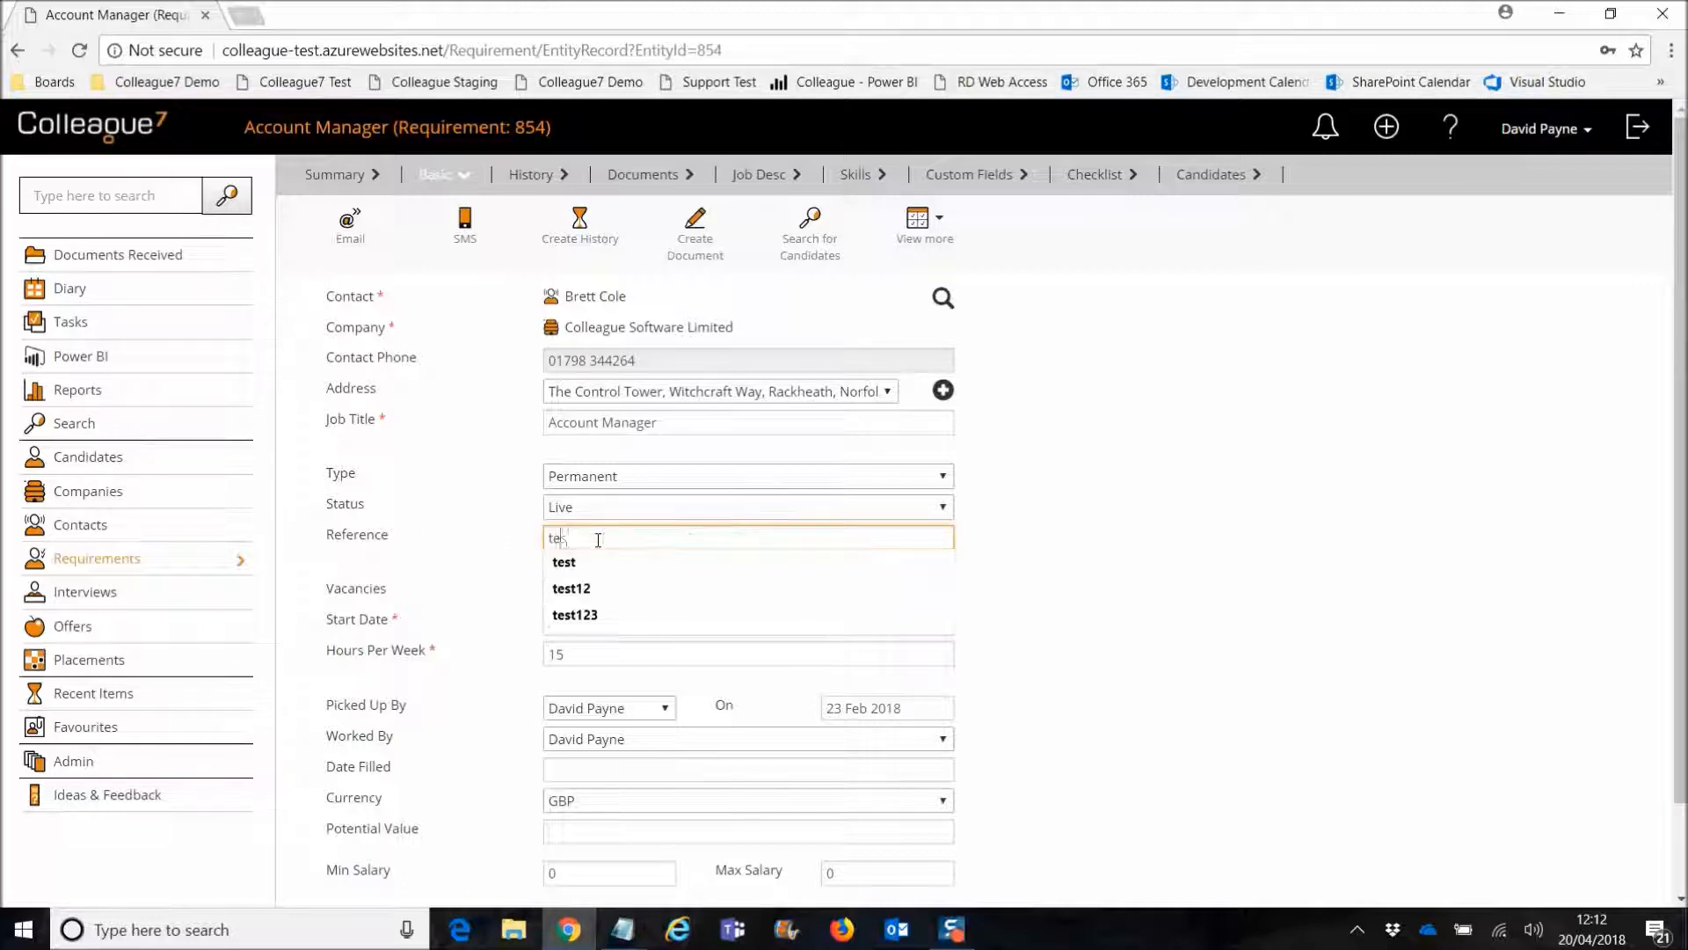
type("t123")
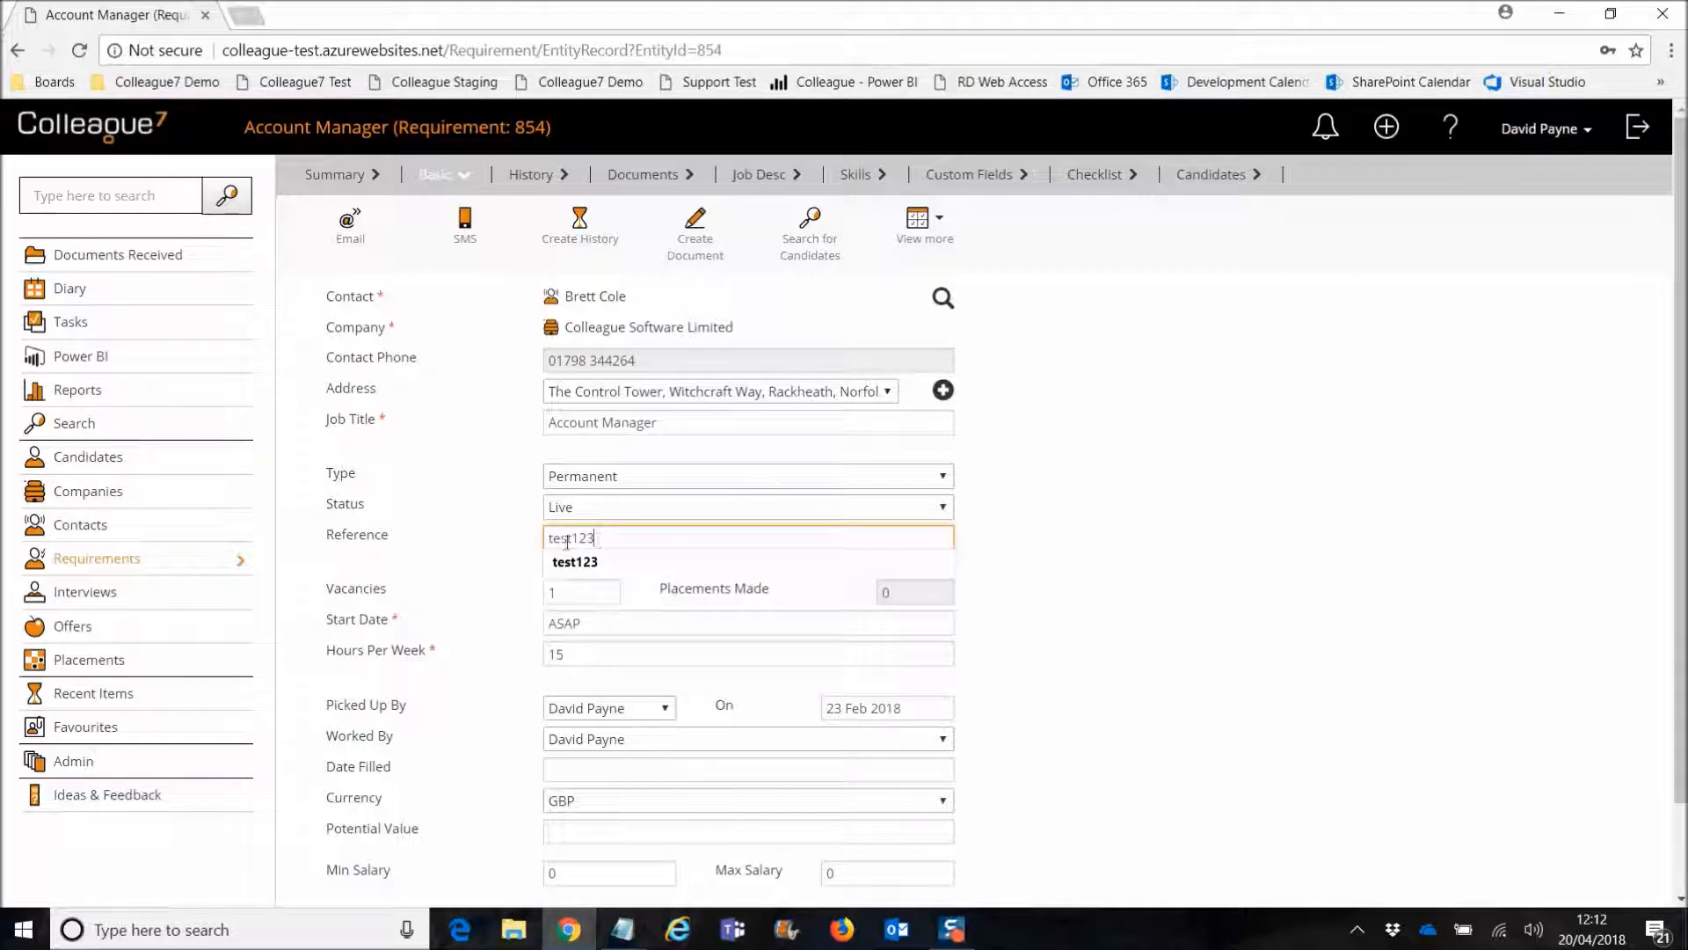
left_click(499, 560)
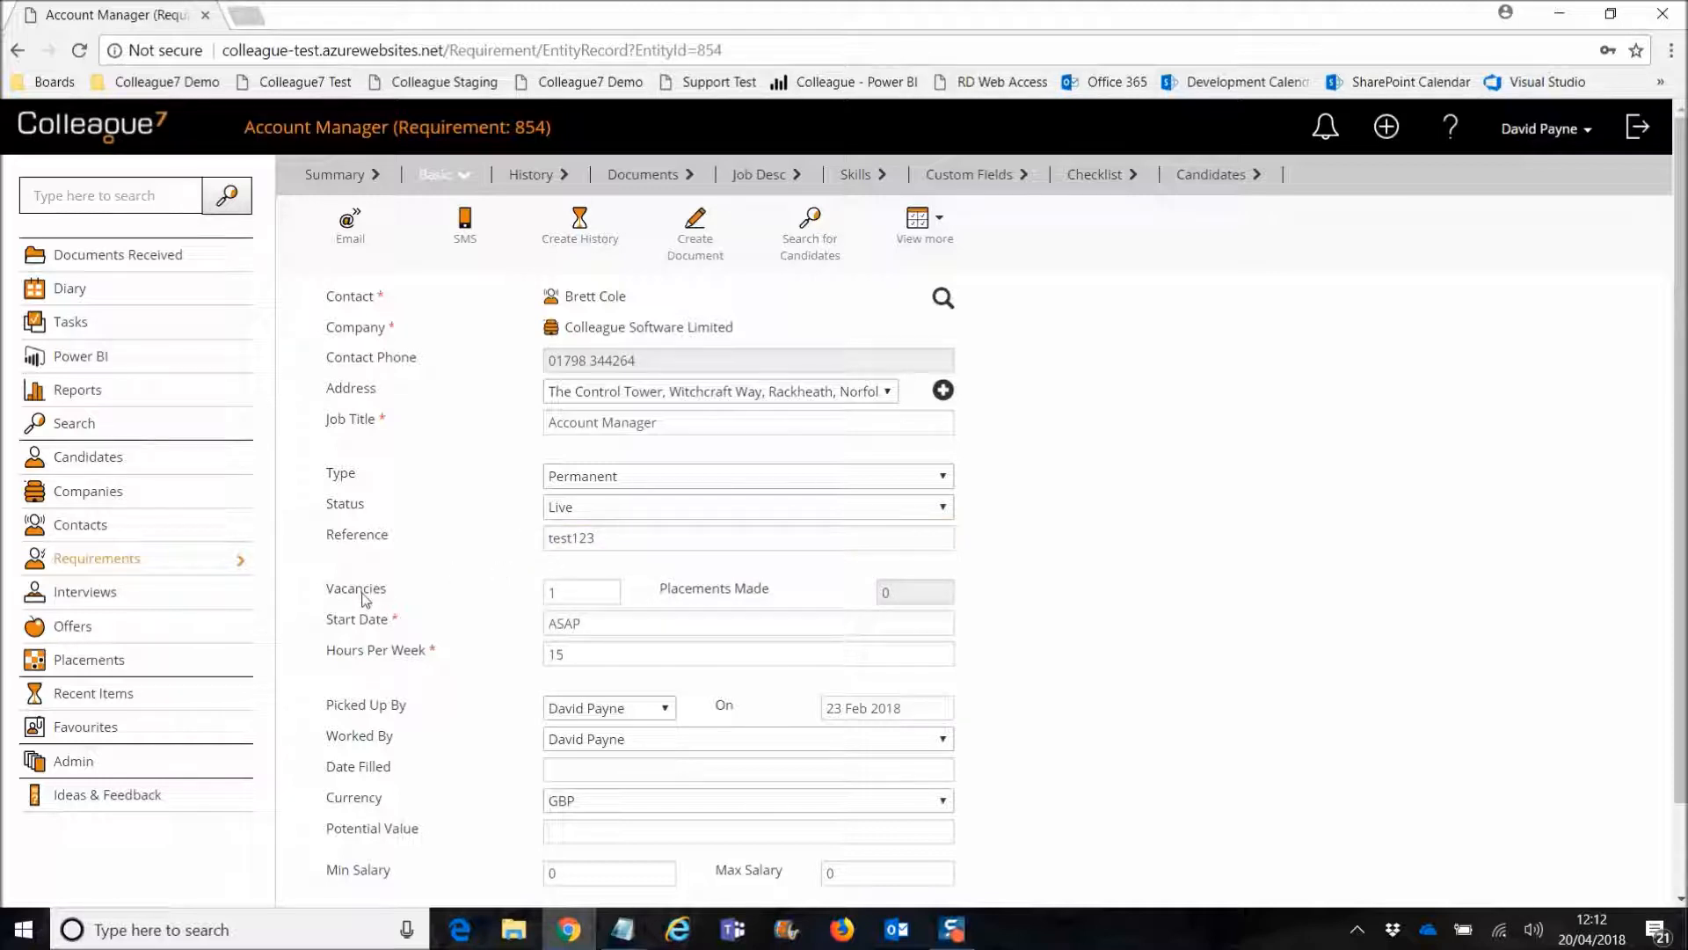
Step: Search requirements for Reference 'test' with Begins With matching, returning requirement 854
left_click(103, 560)
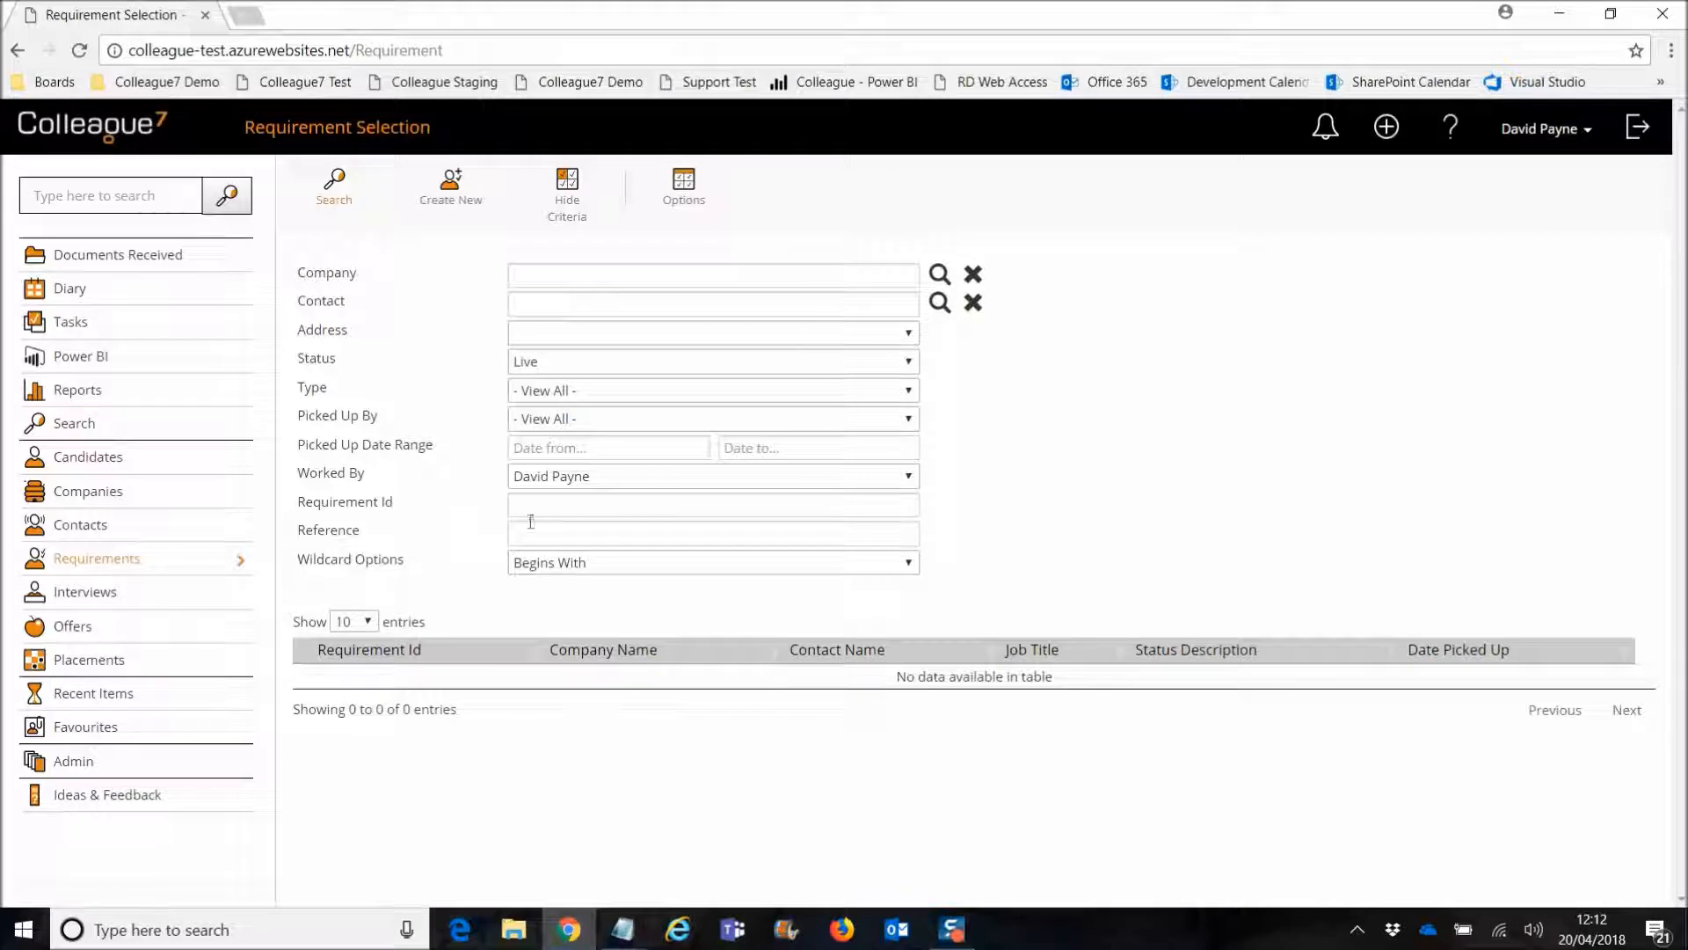
left_click_drag(300, 532, 376, 533)
left_click(378, 532)
left_click(537, 533)
type("test")
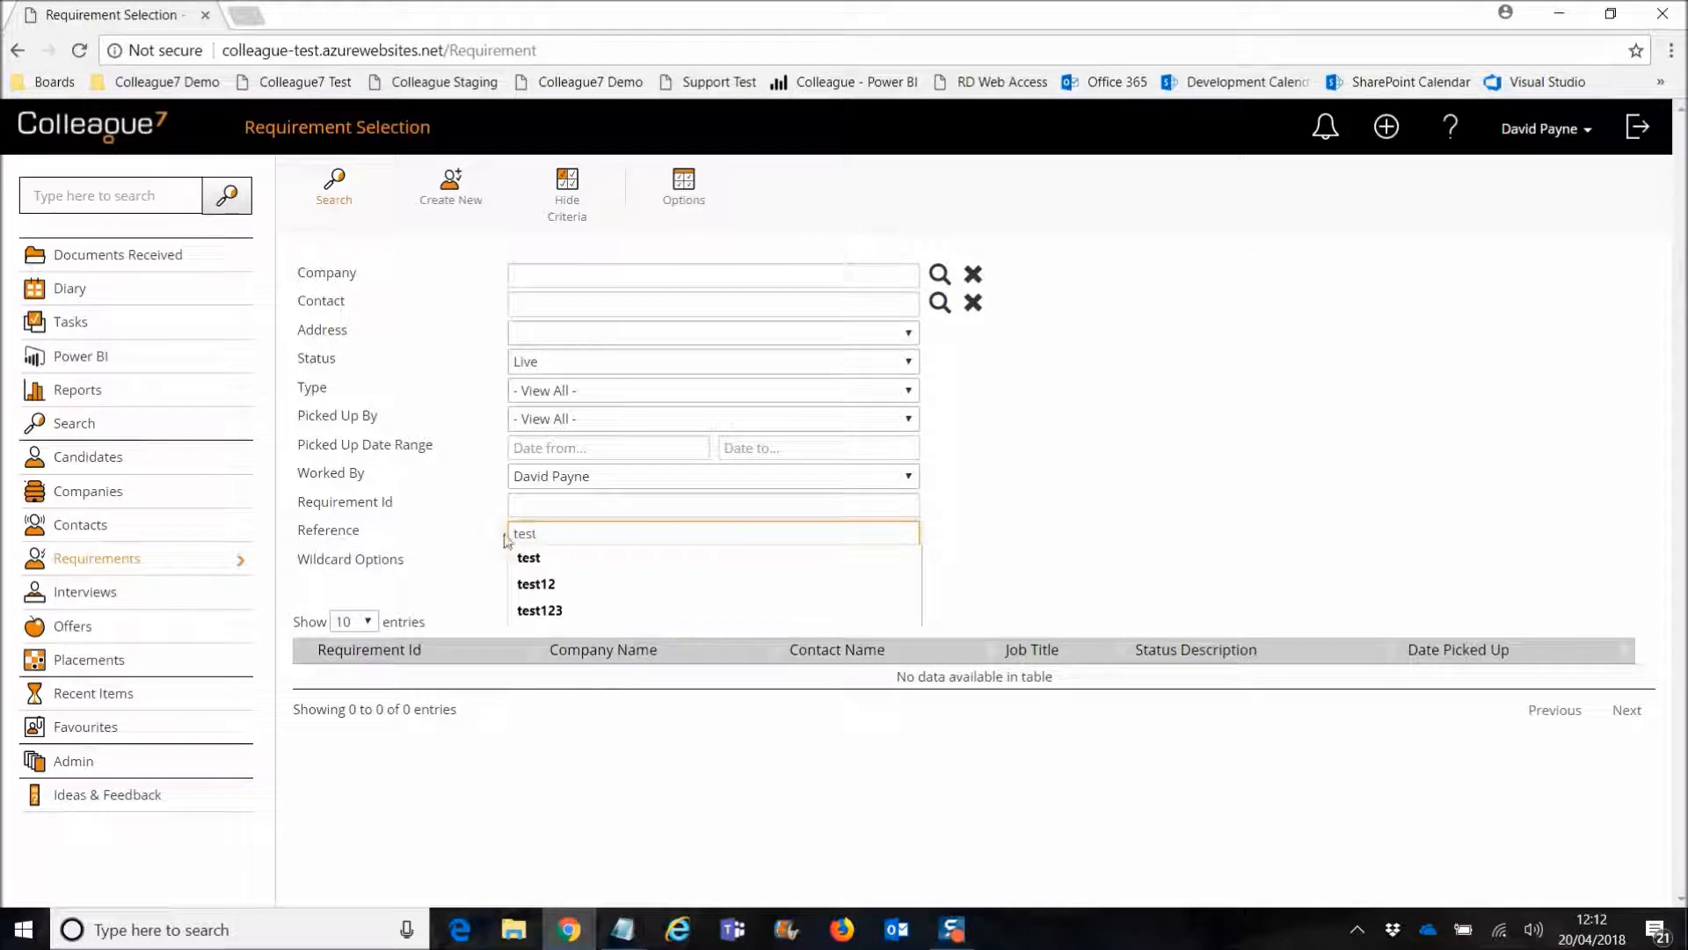
left_click(469, 552)
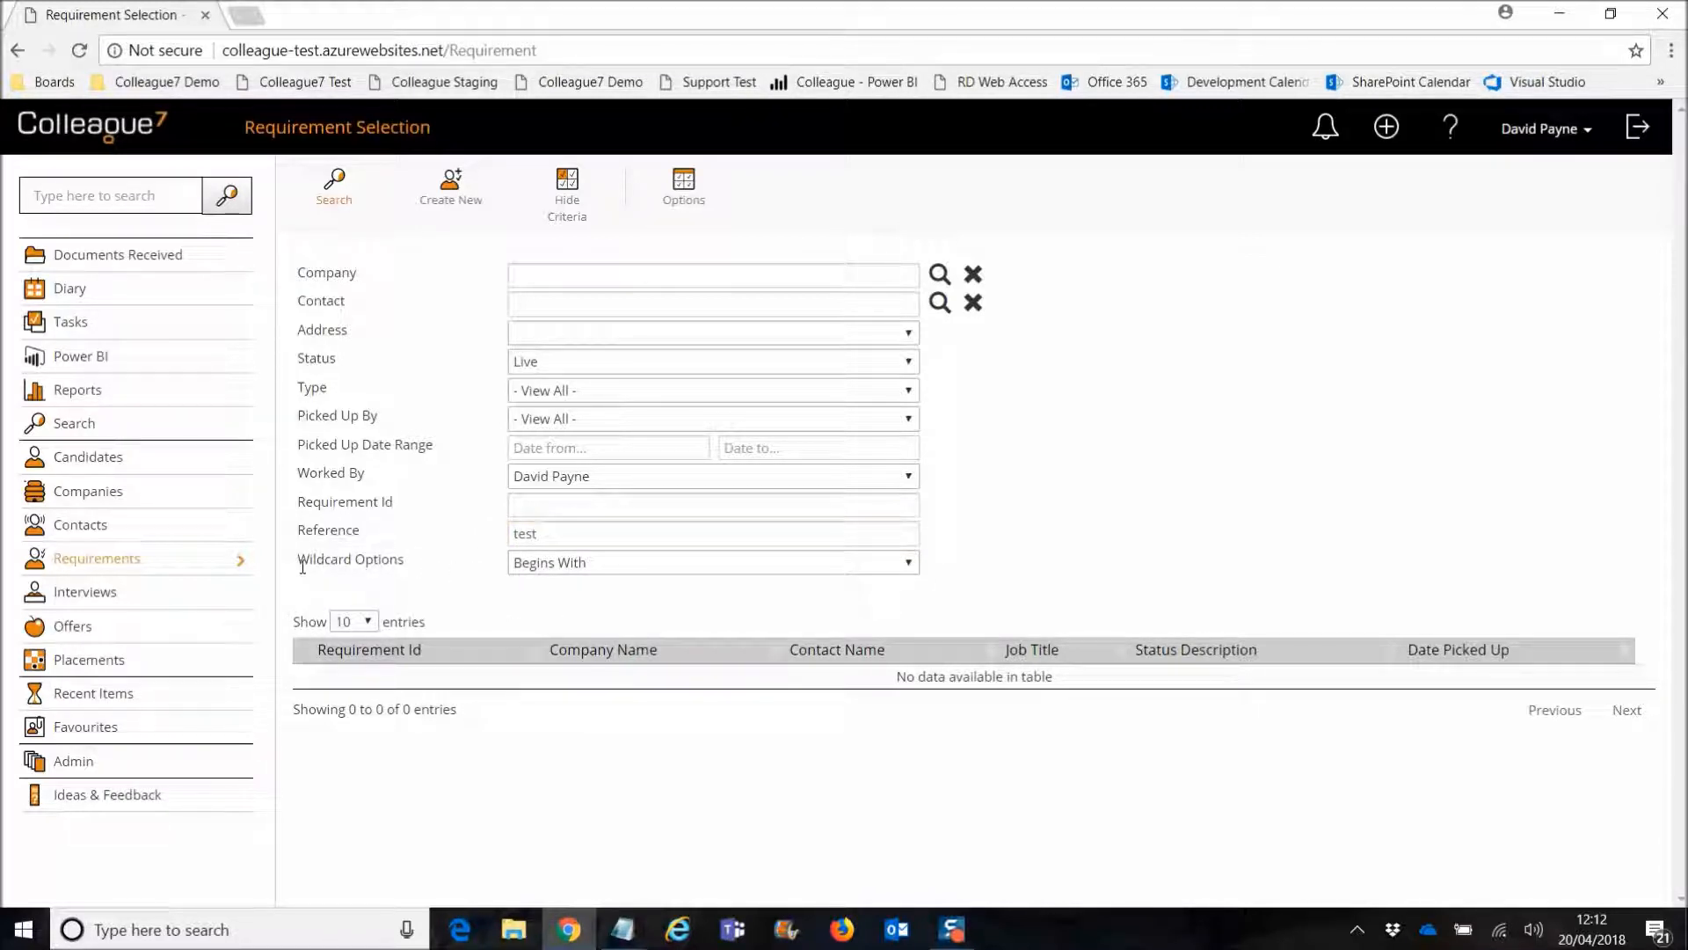
left_click(591, 563)
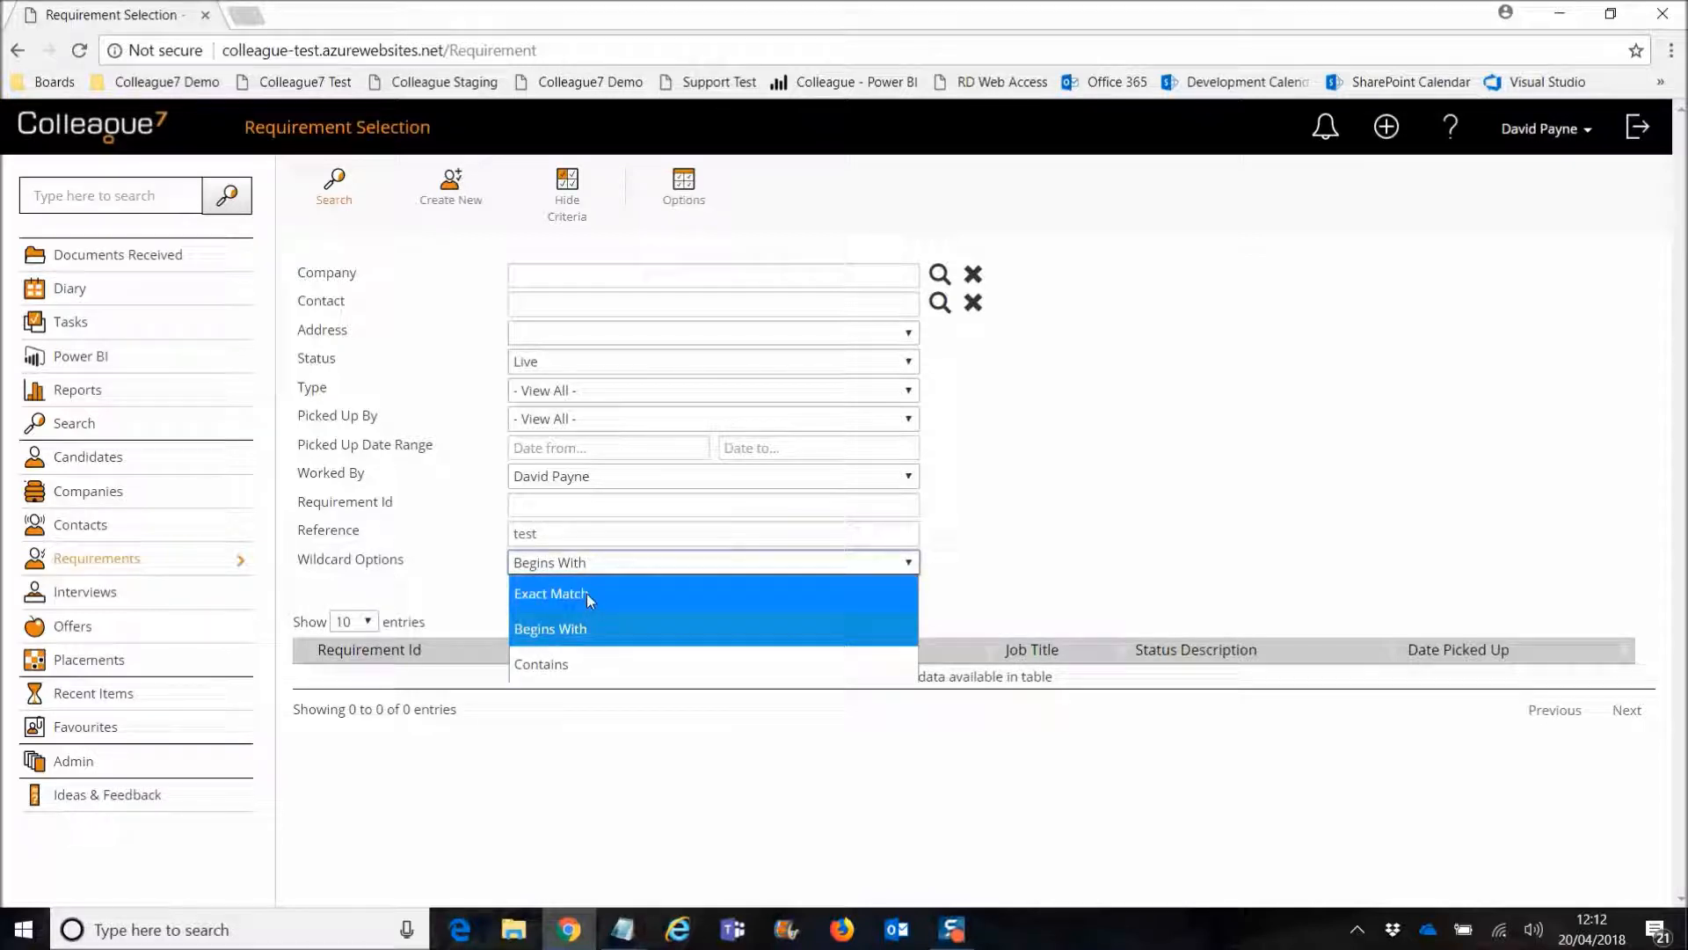
left_click(503, 600)
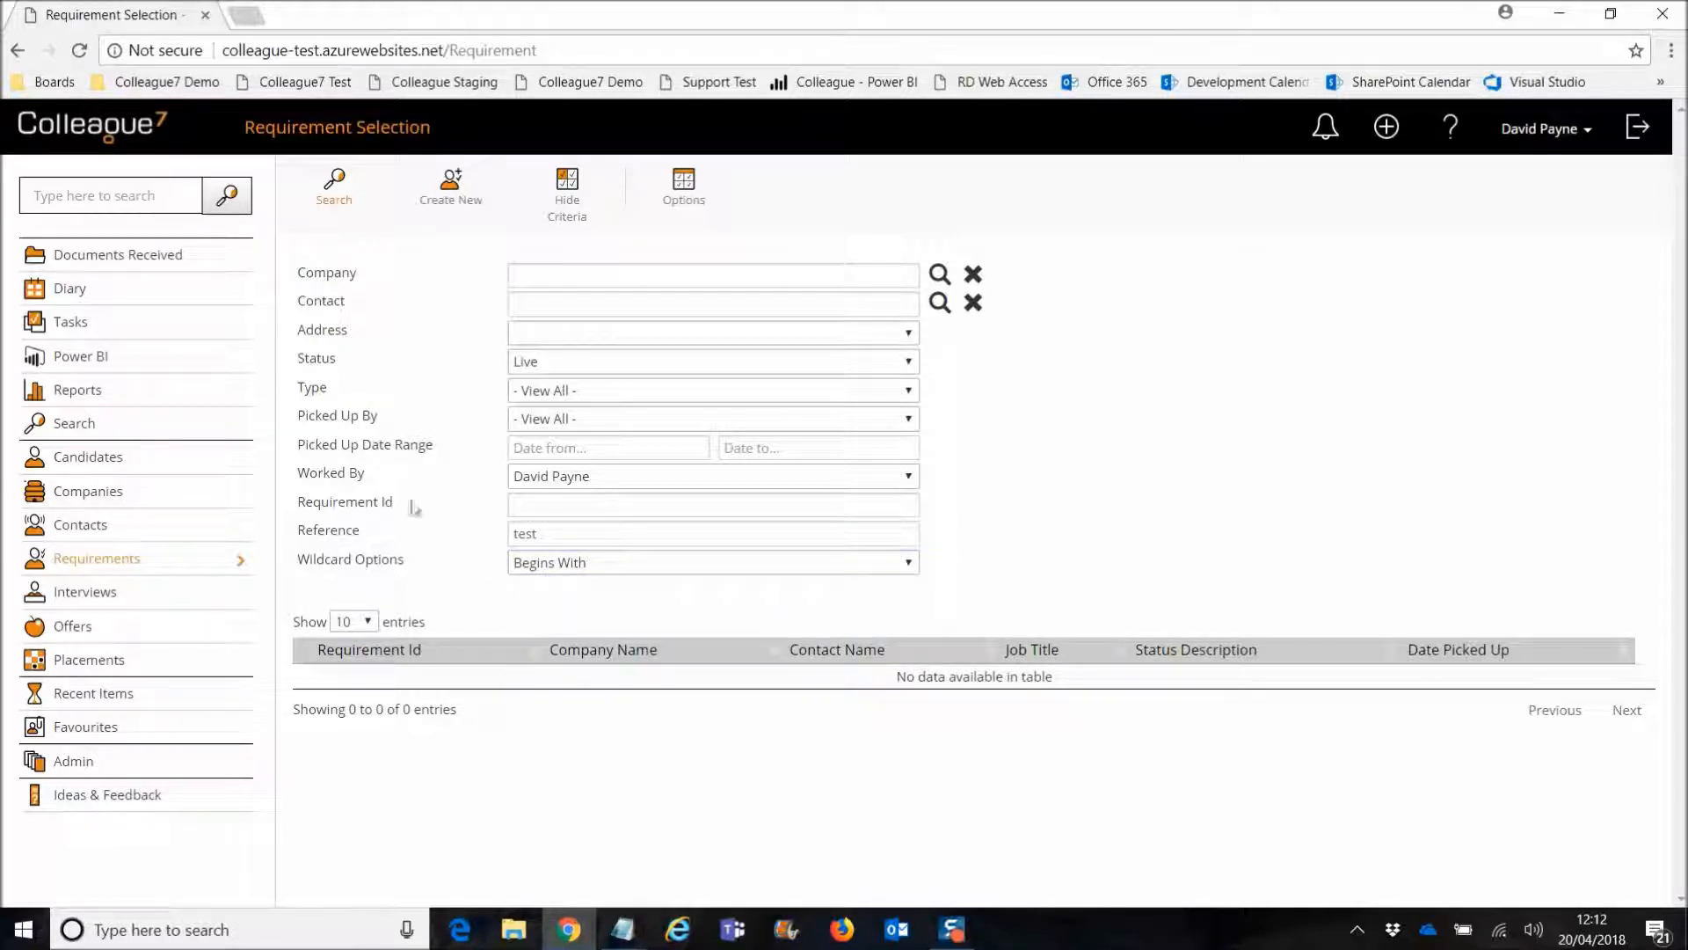
left_click(333, 187)
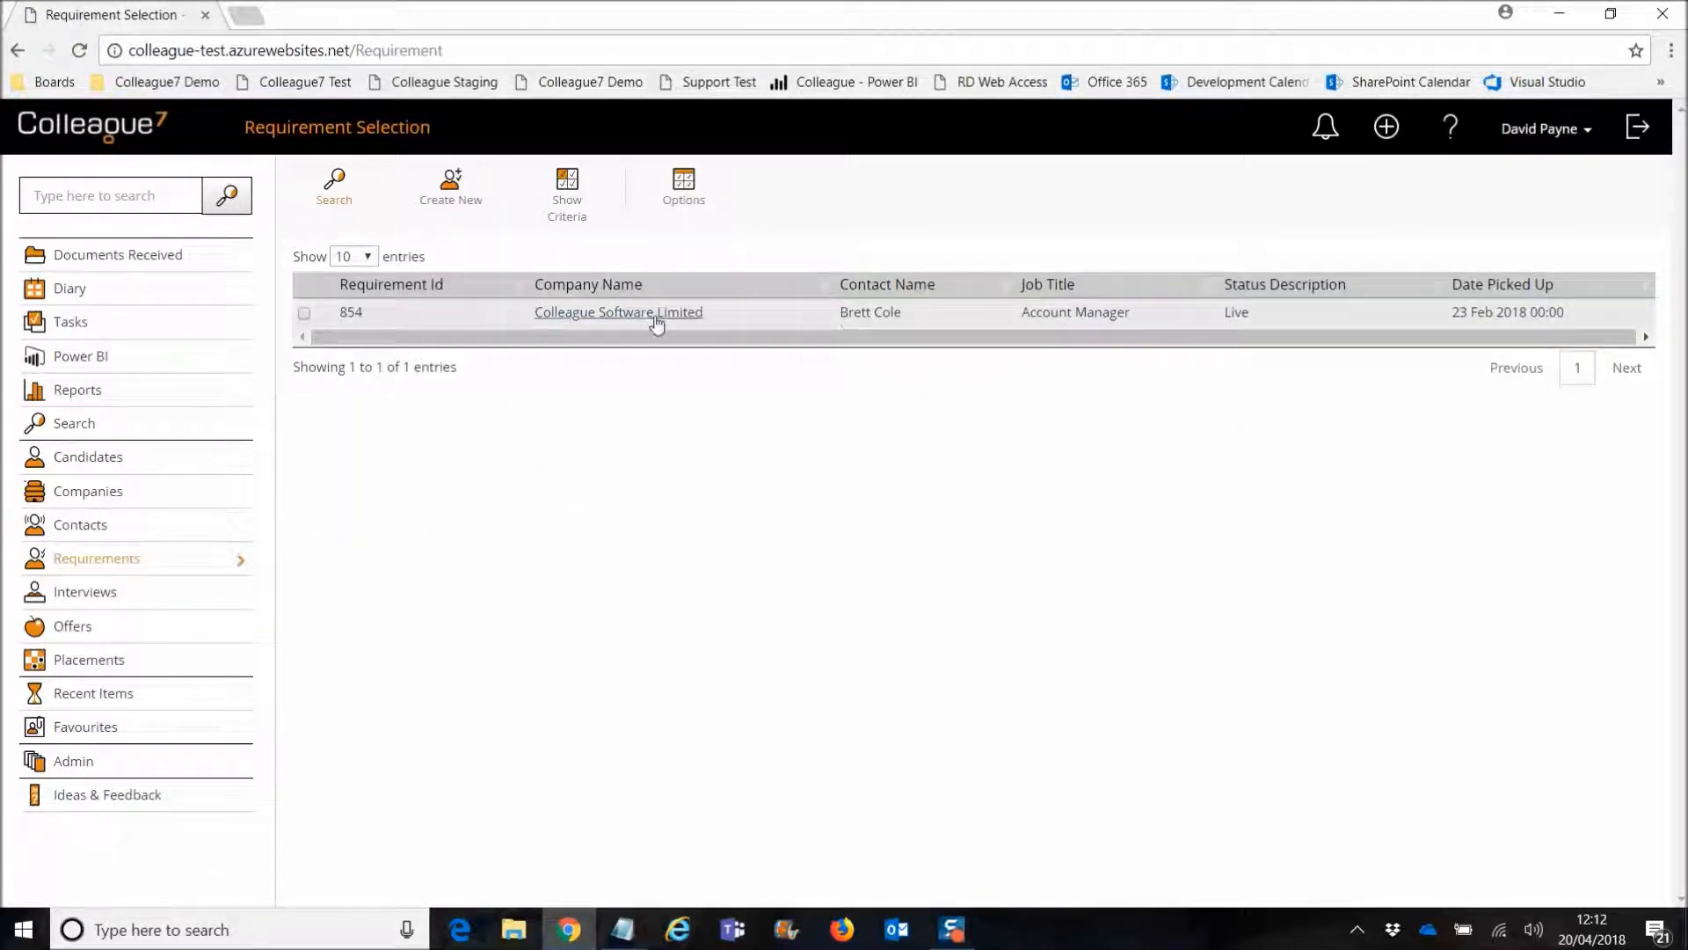
Step: Archive the Colleague Software Limited company record and all its contacts via View more > Archive Record
left_click(625, 314)
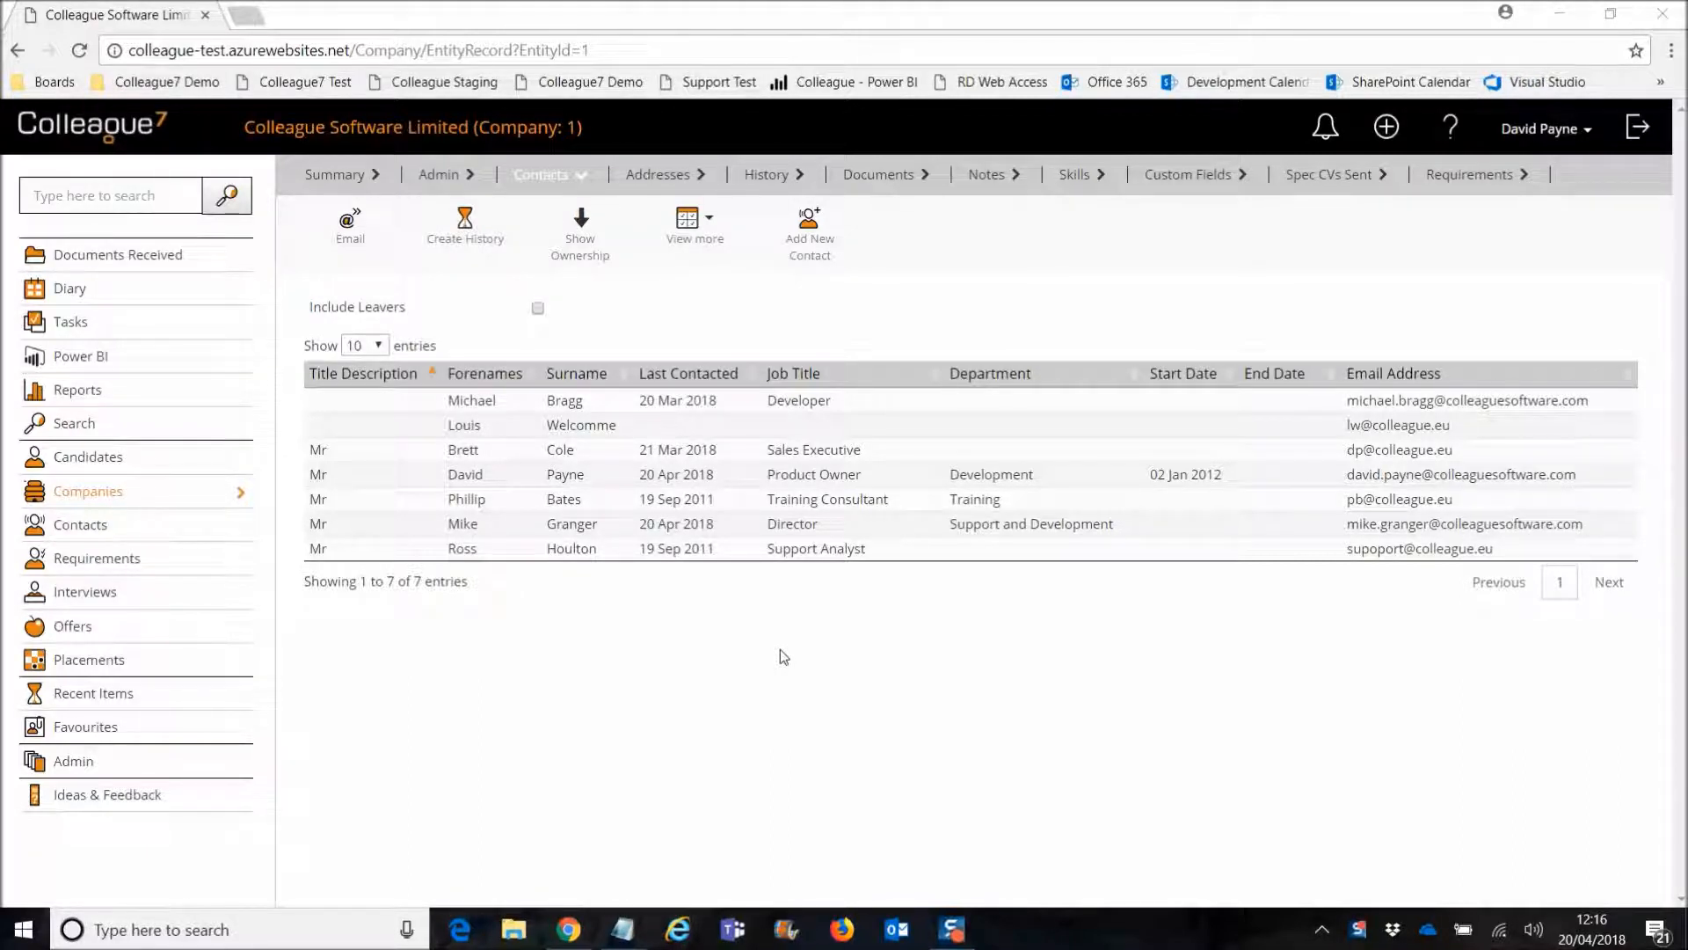
left_click(694, 234)
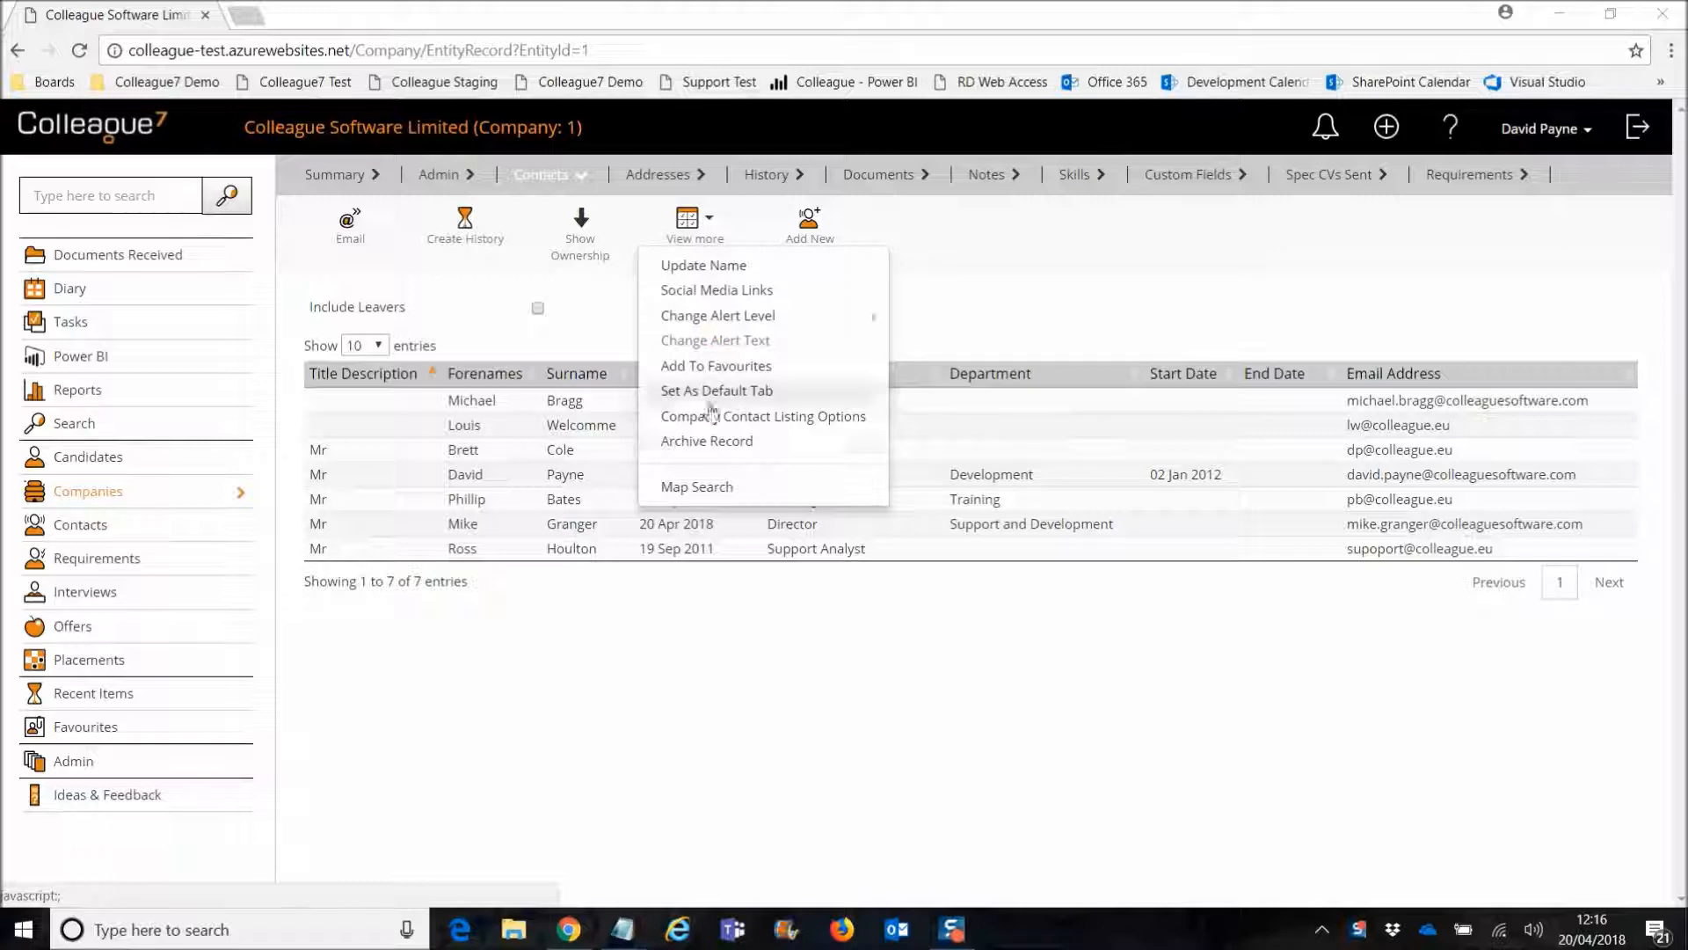
left_click(980, 317)
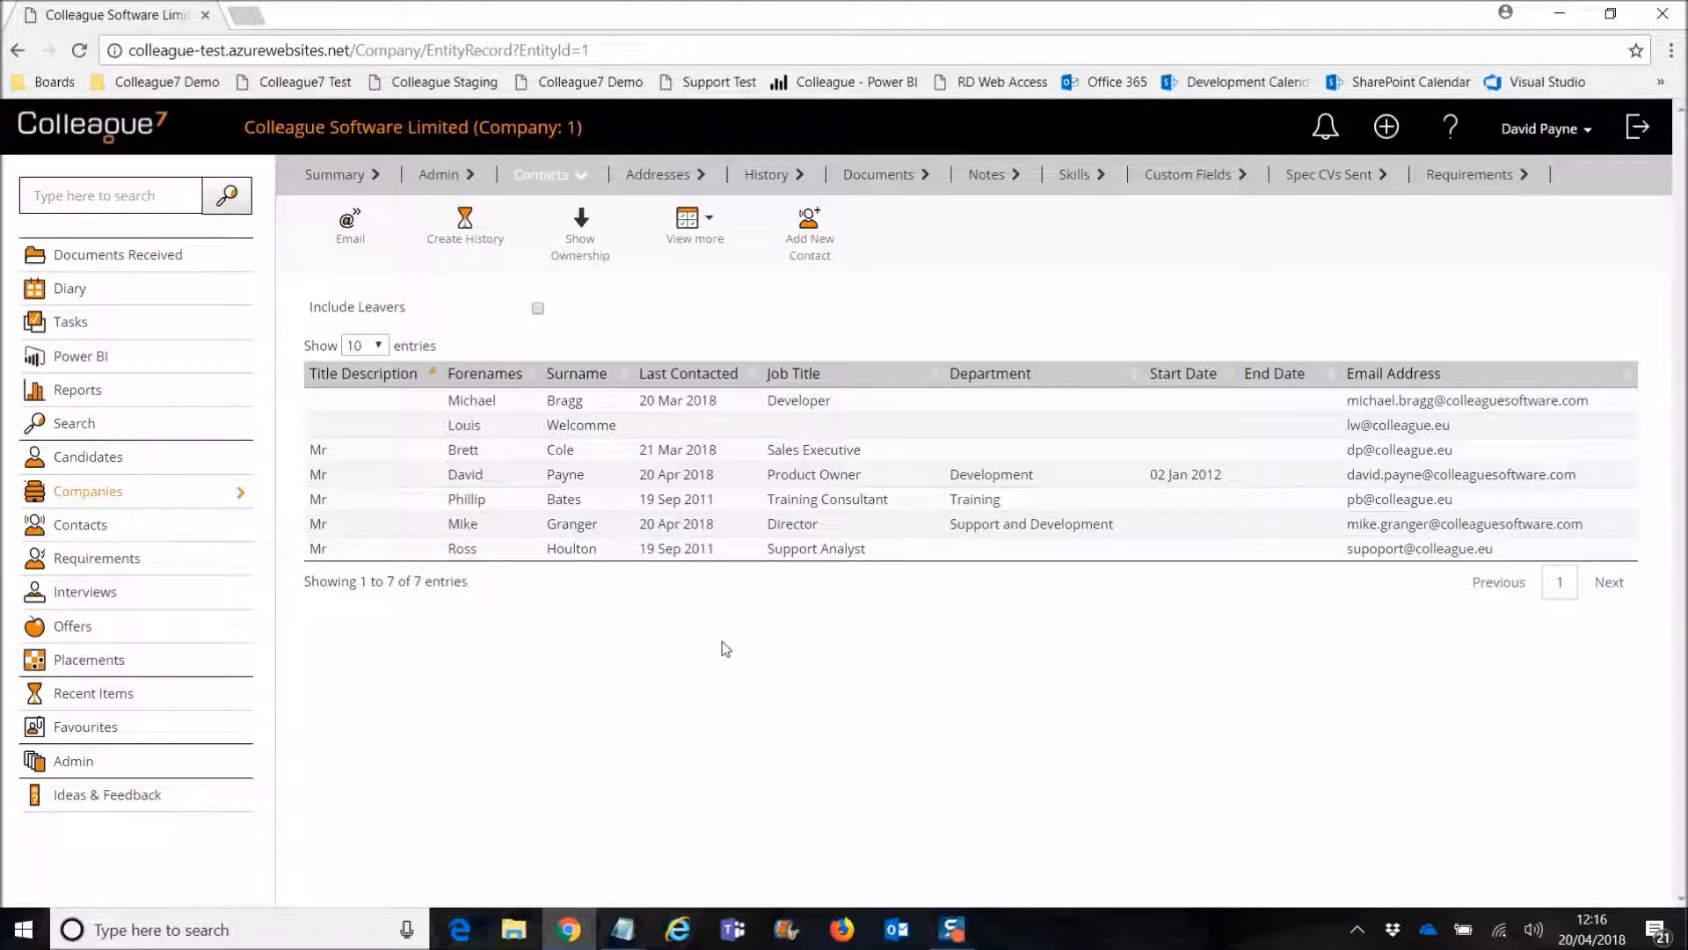
left_click(688, 225)
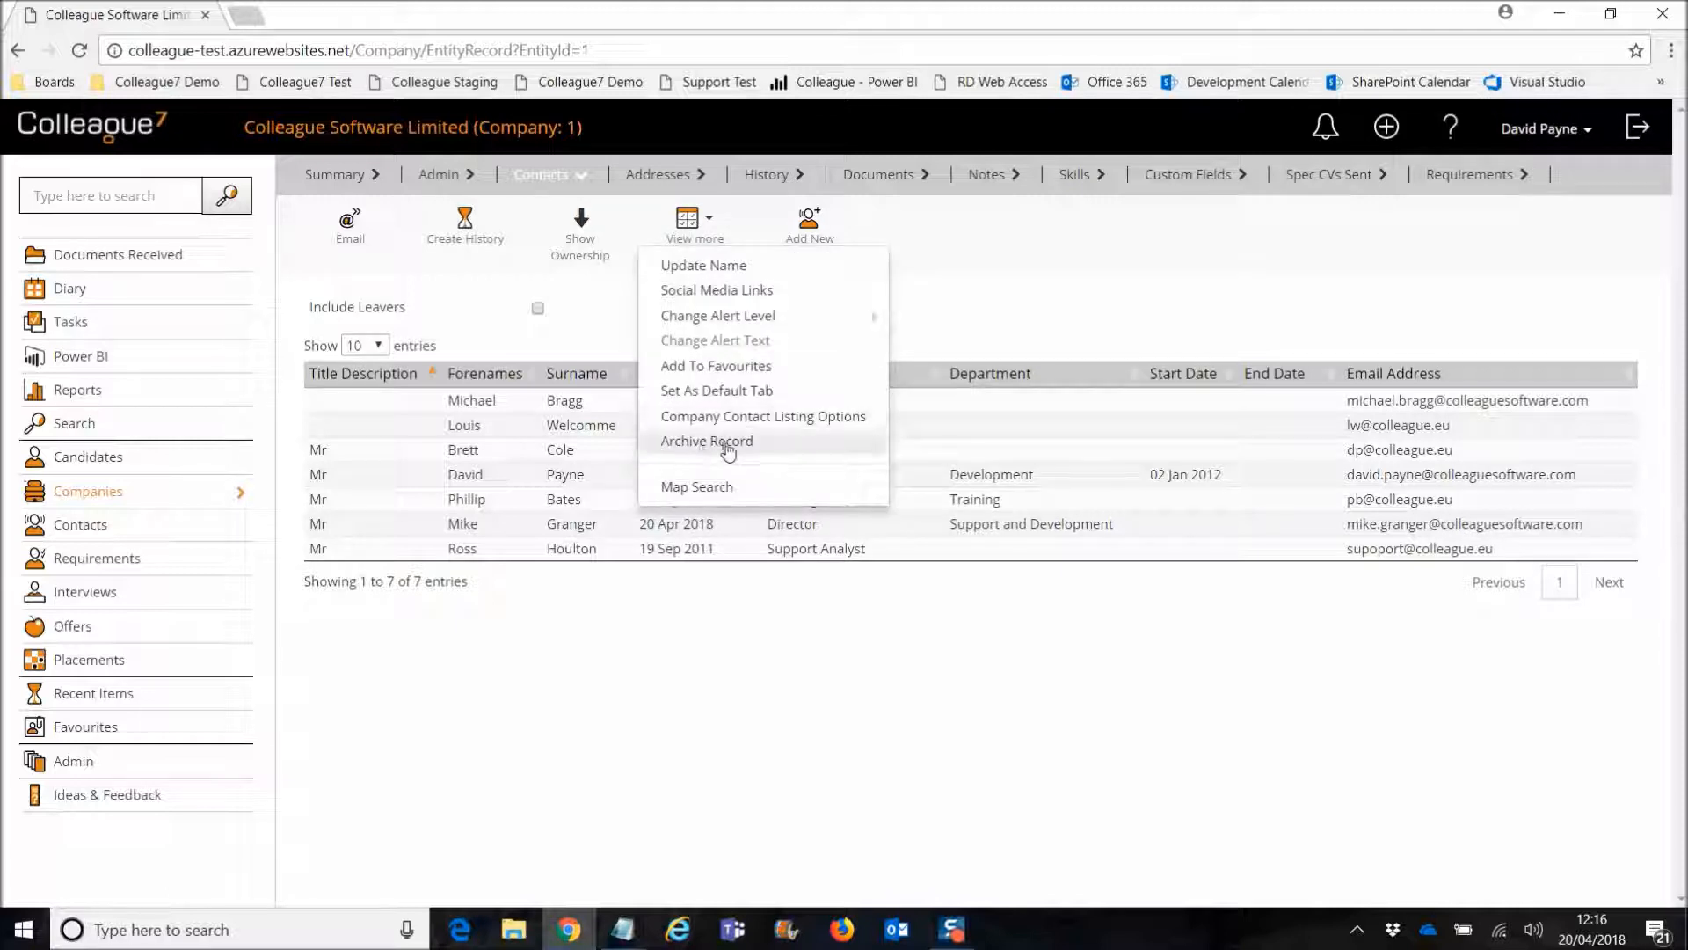
left_click(704, 441)
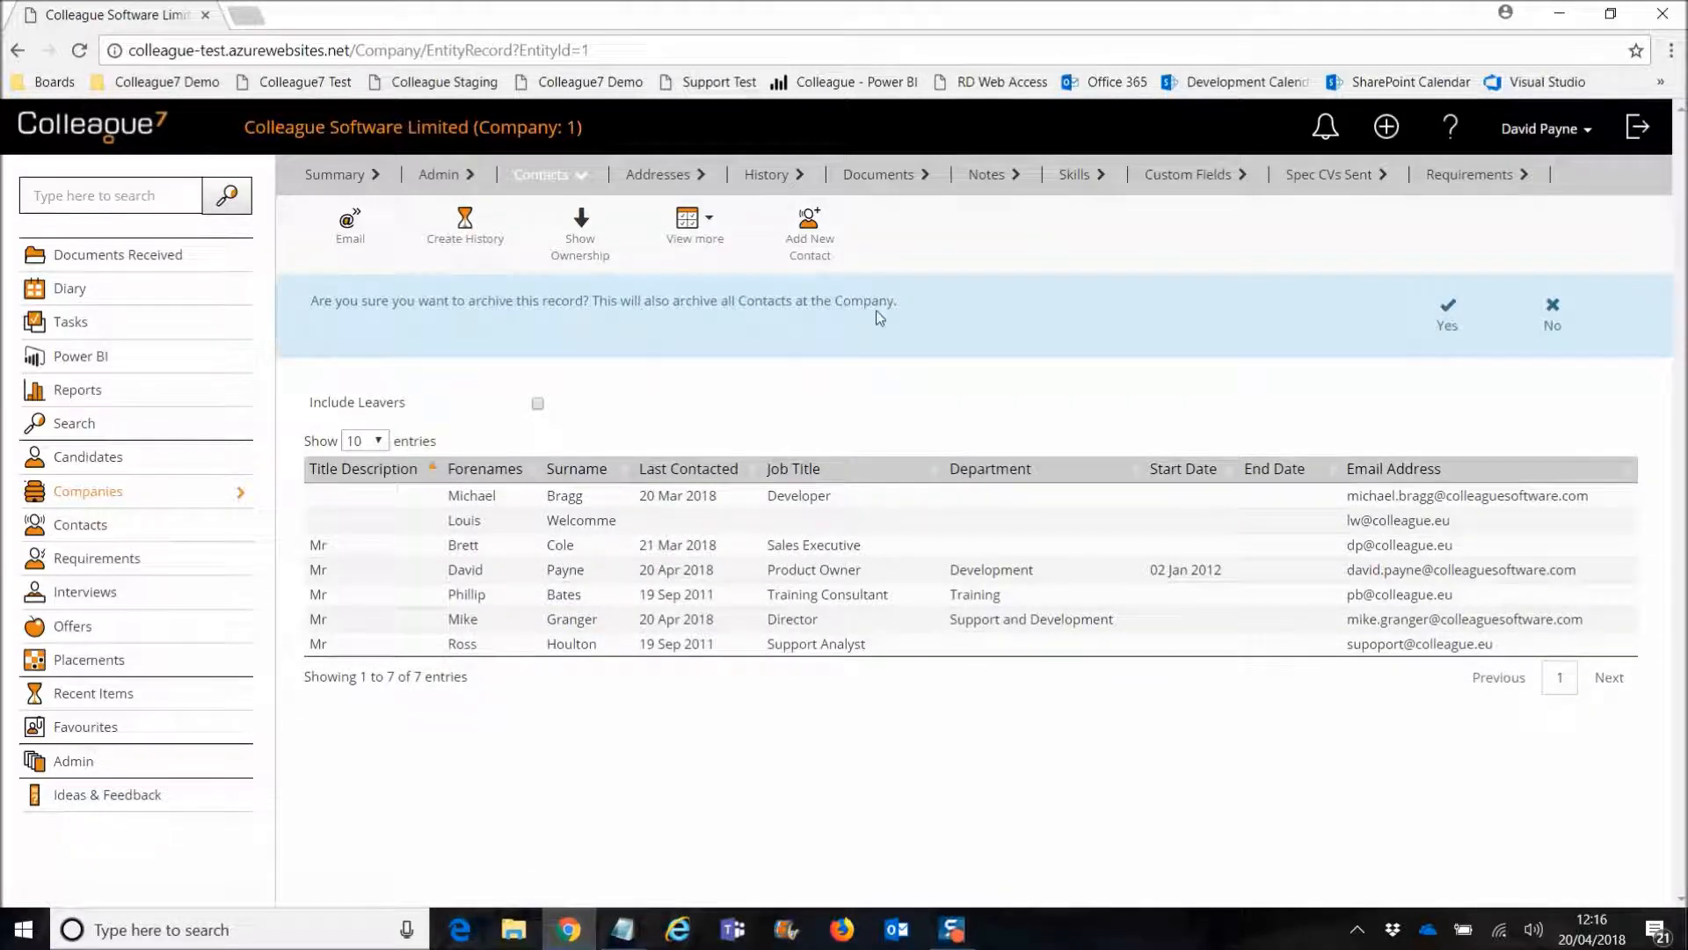
left_click(1450, 329)
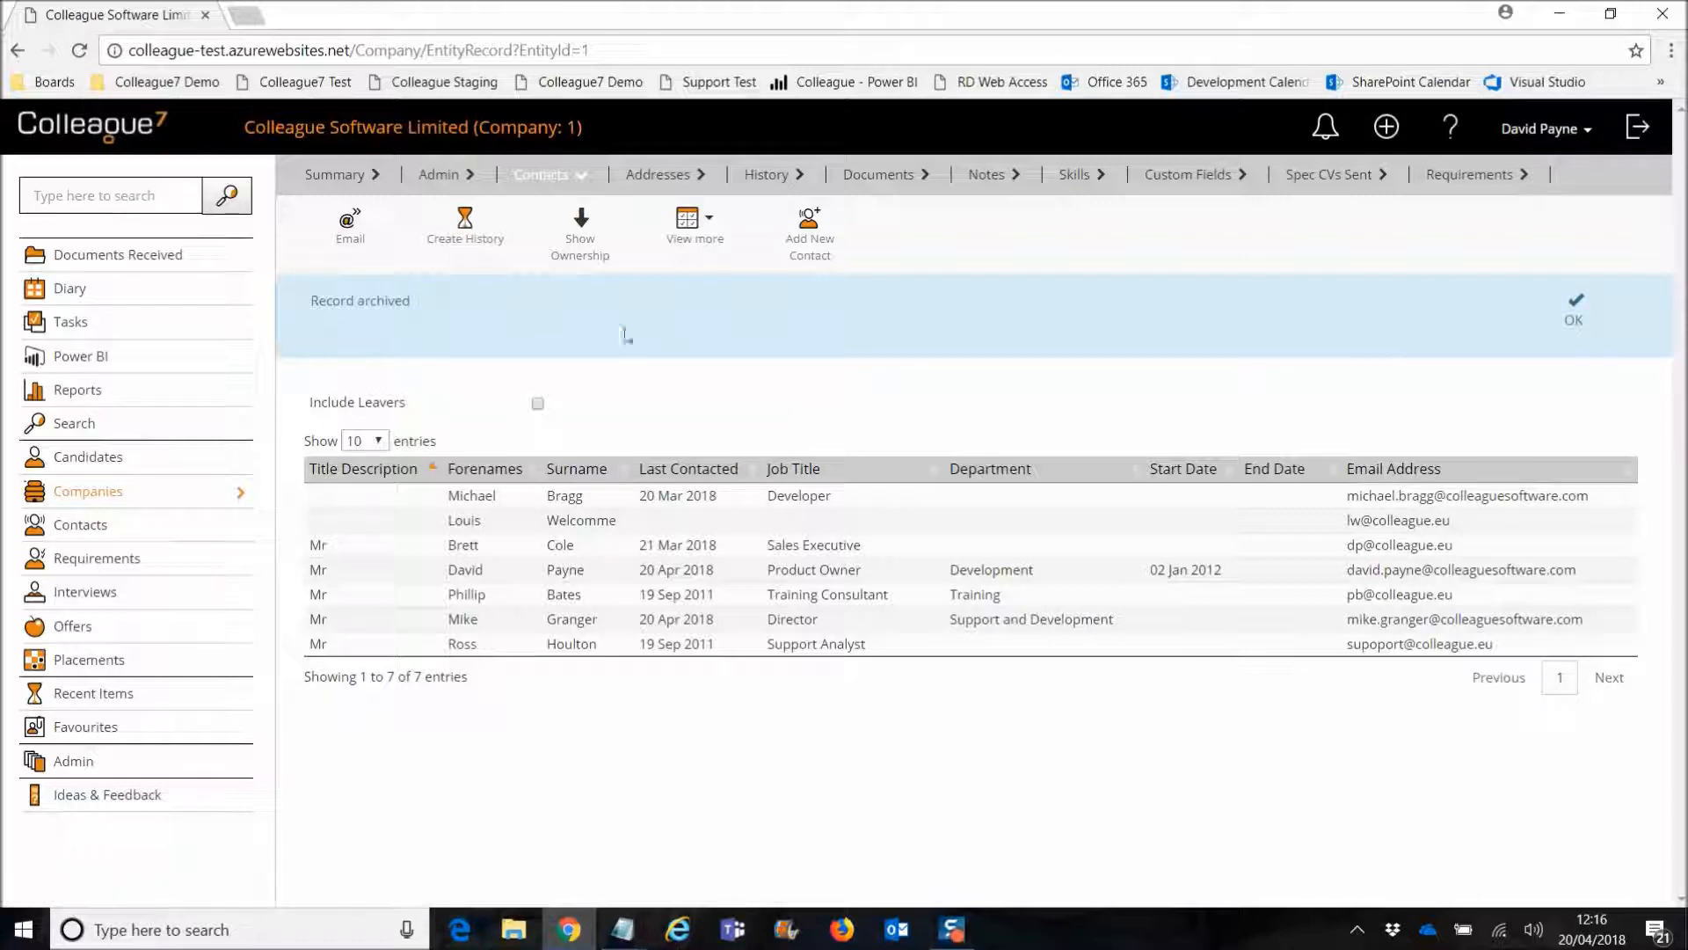
left_click(1574, 312)
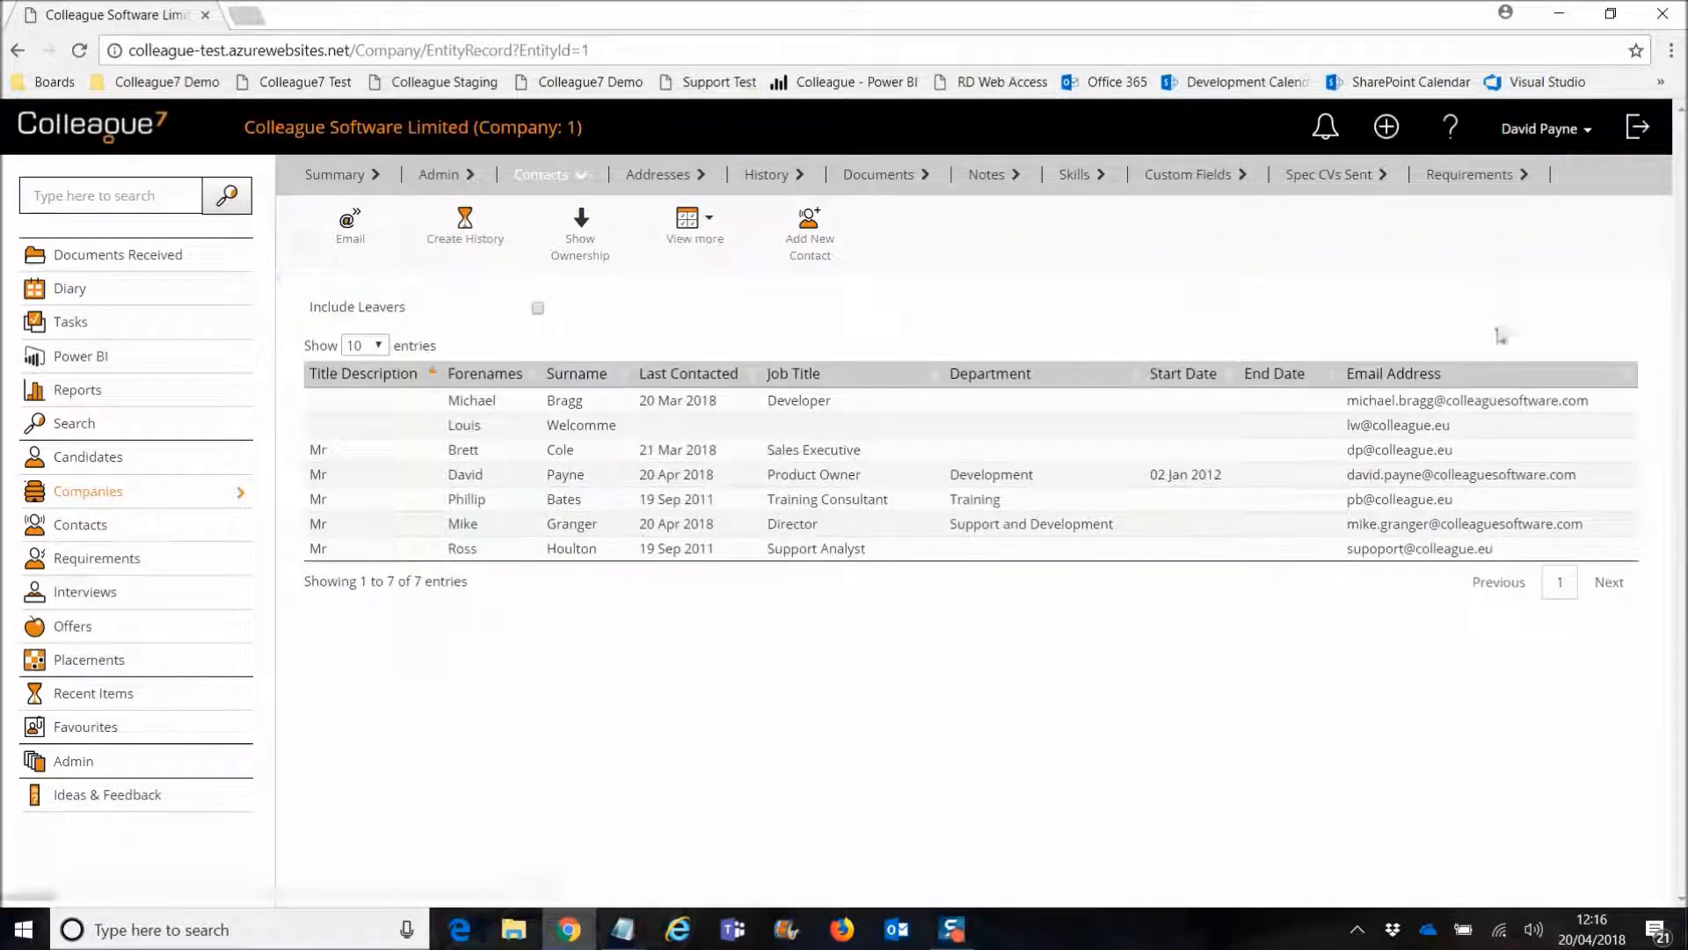
Step: Confirm a contact's record shows as archived in a new tab, then choose Unarchive Record for the company
right_click(568, 476)
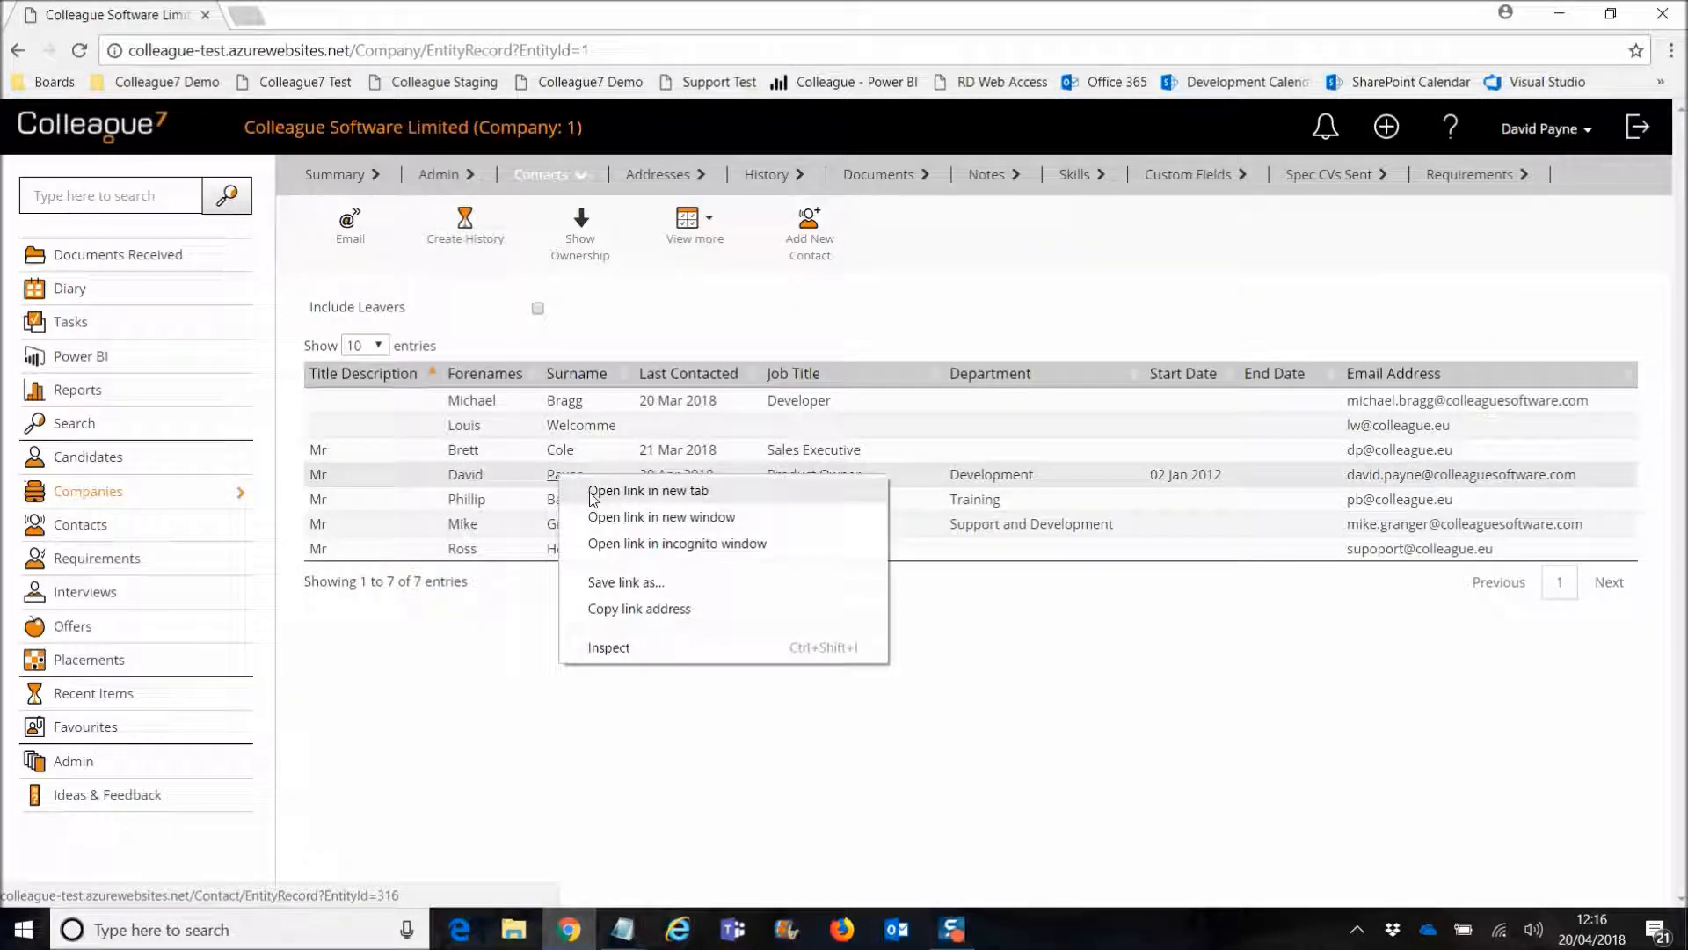
left_click(650, 490)
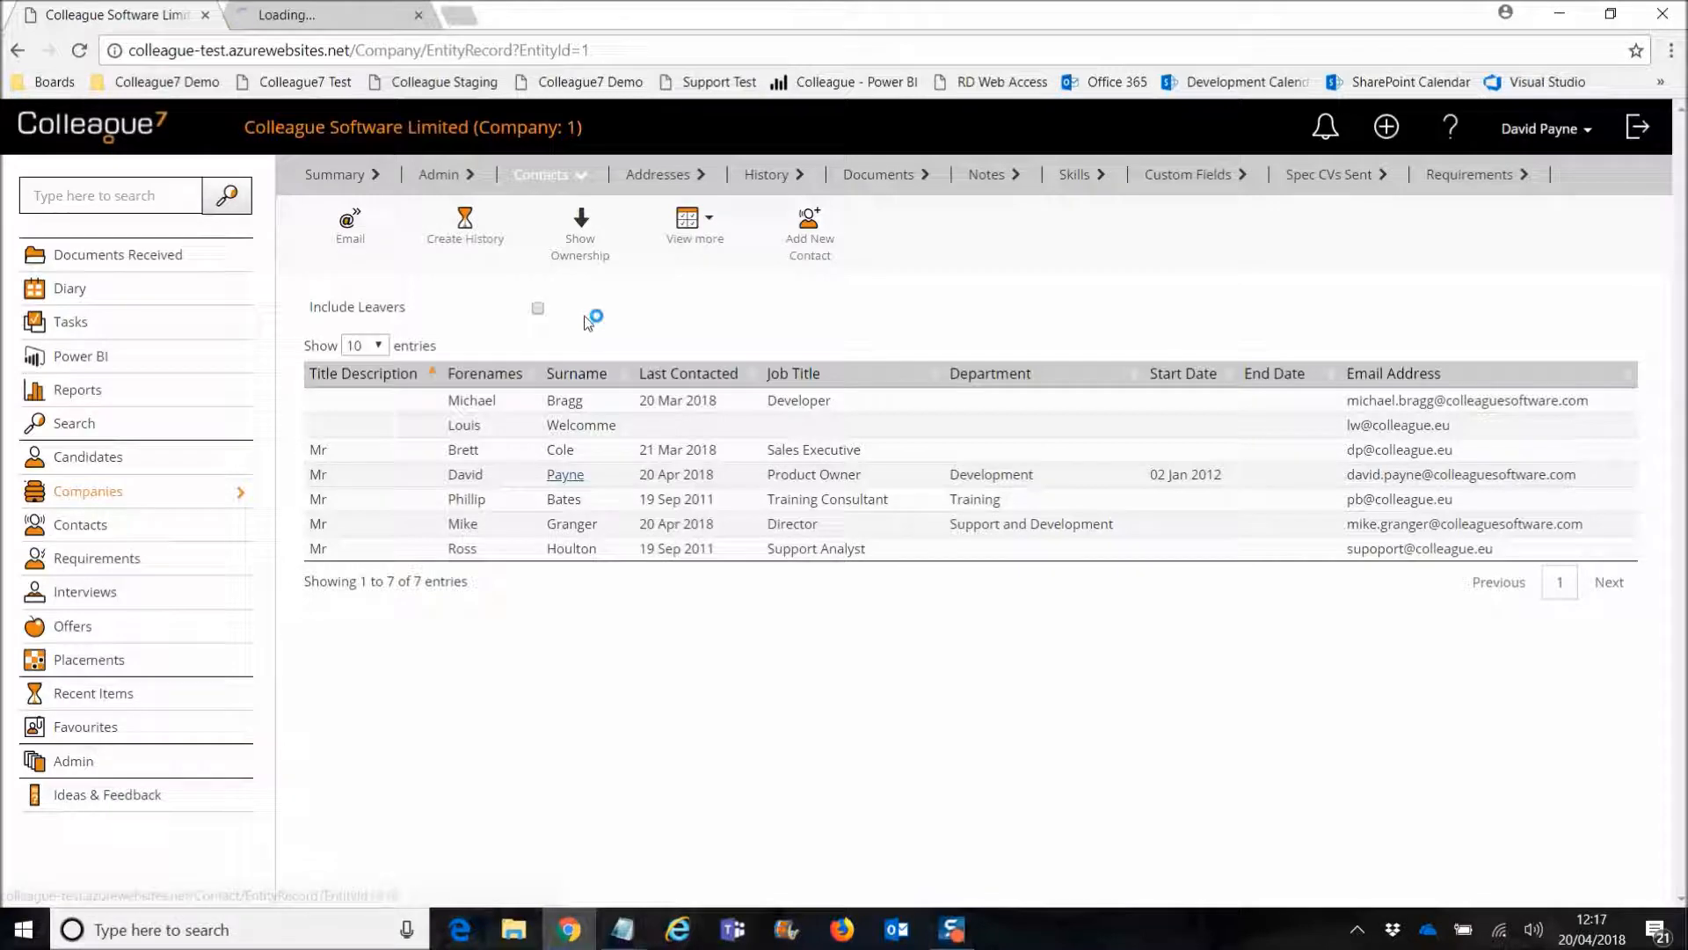
left_click(350, 19)
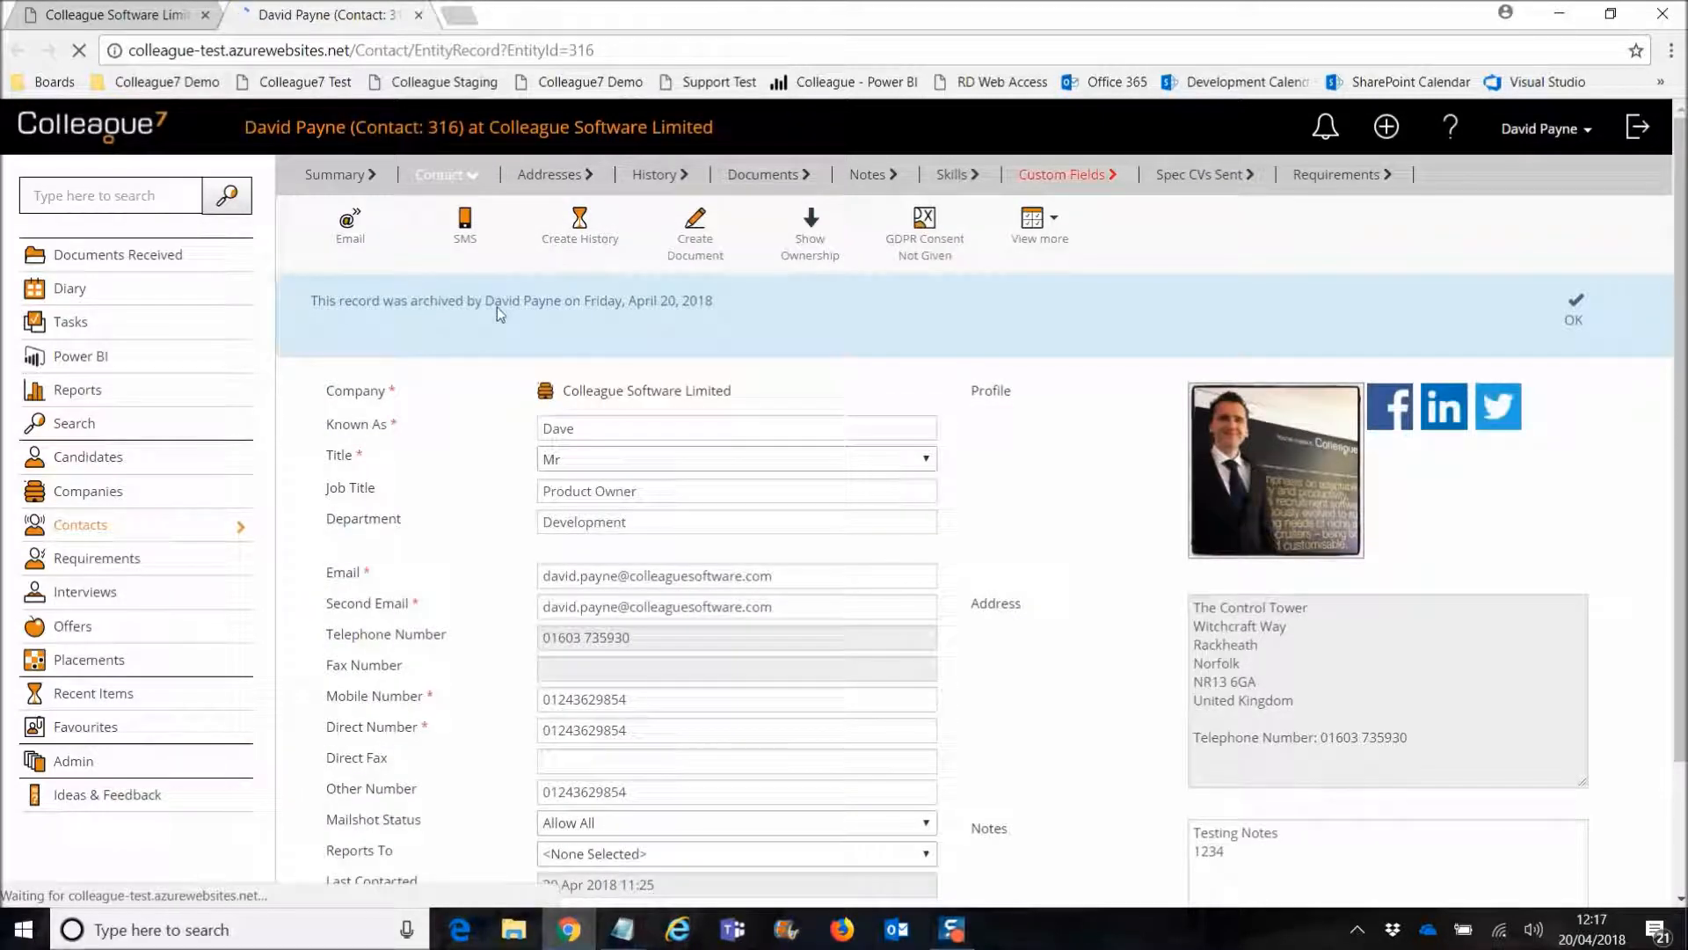
left_click(1574, 309)
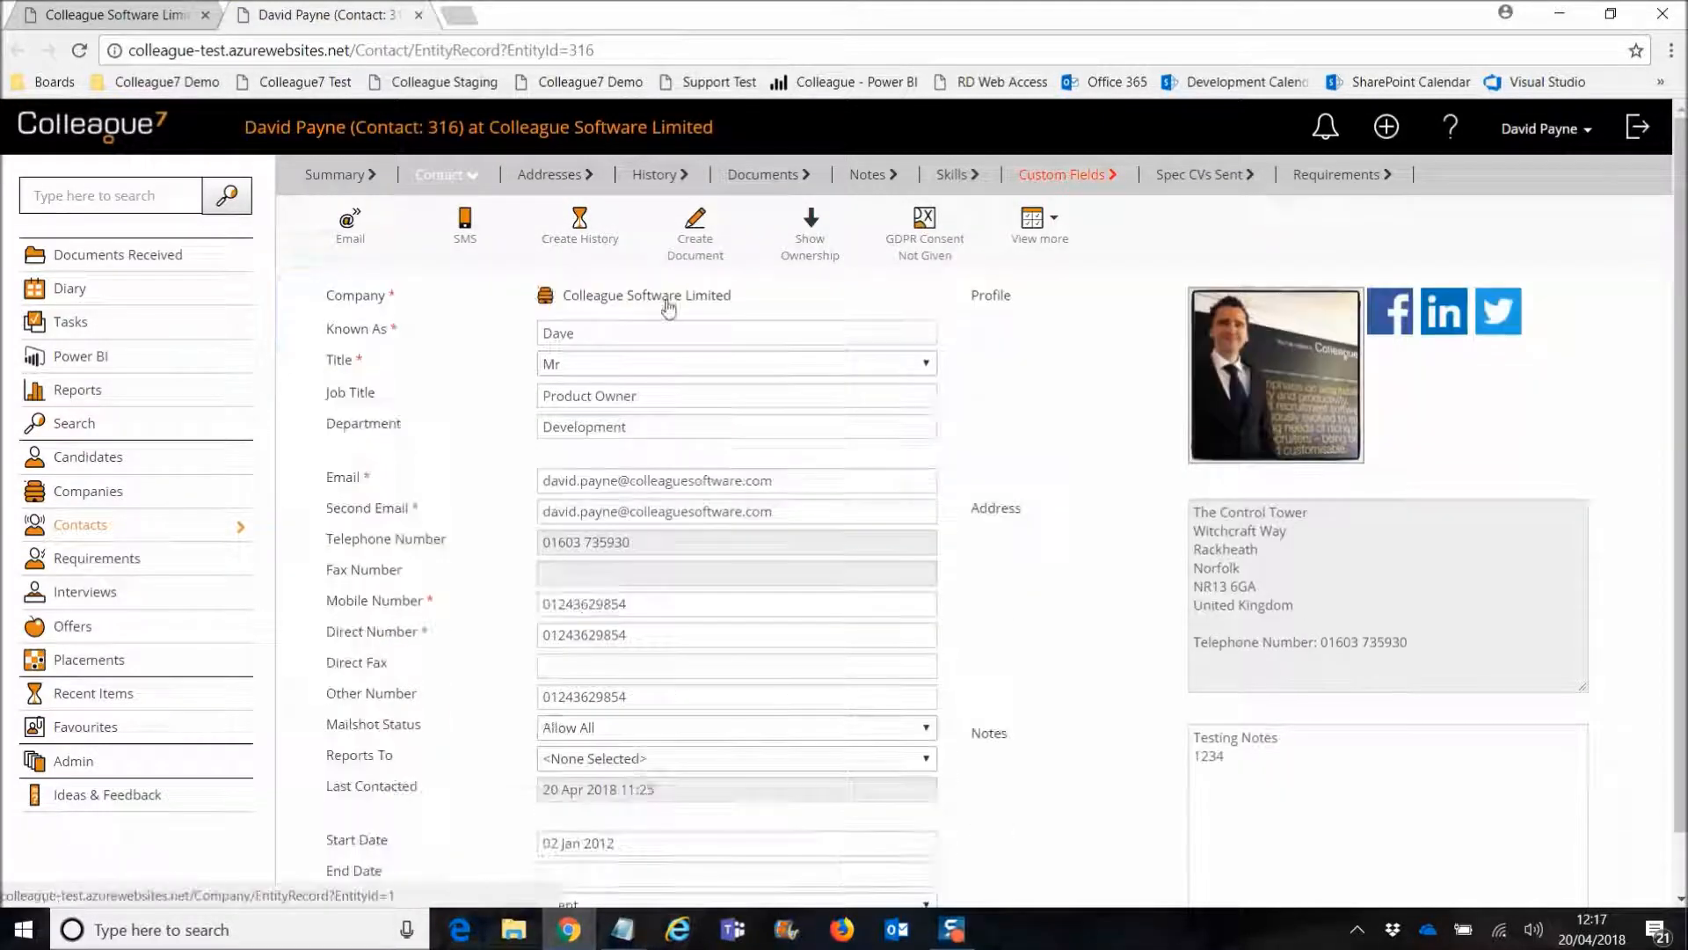
left_click(421, 16)
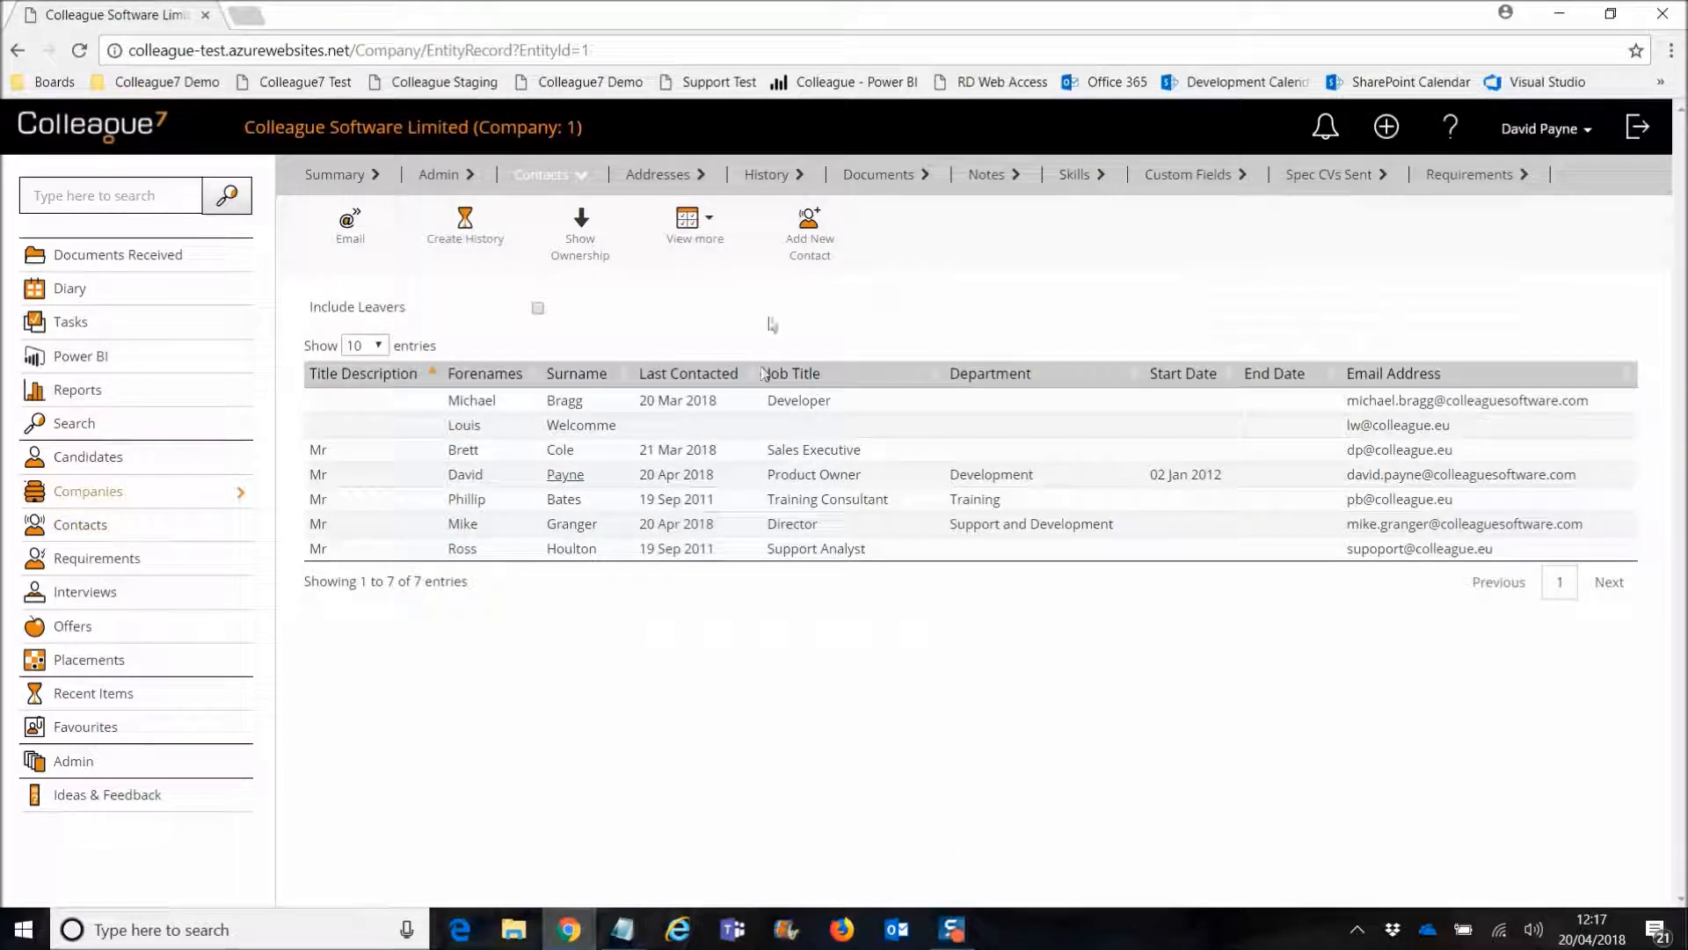
left_click(688, 218)
left_click(708, 438)
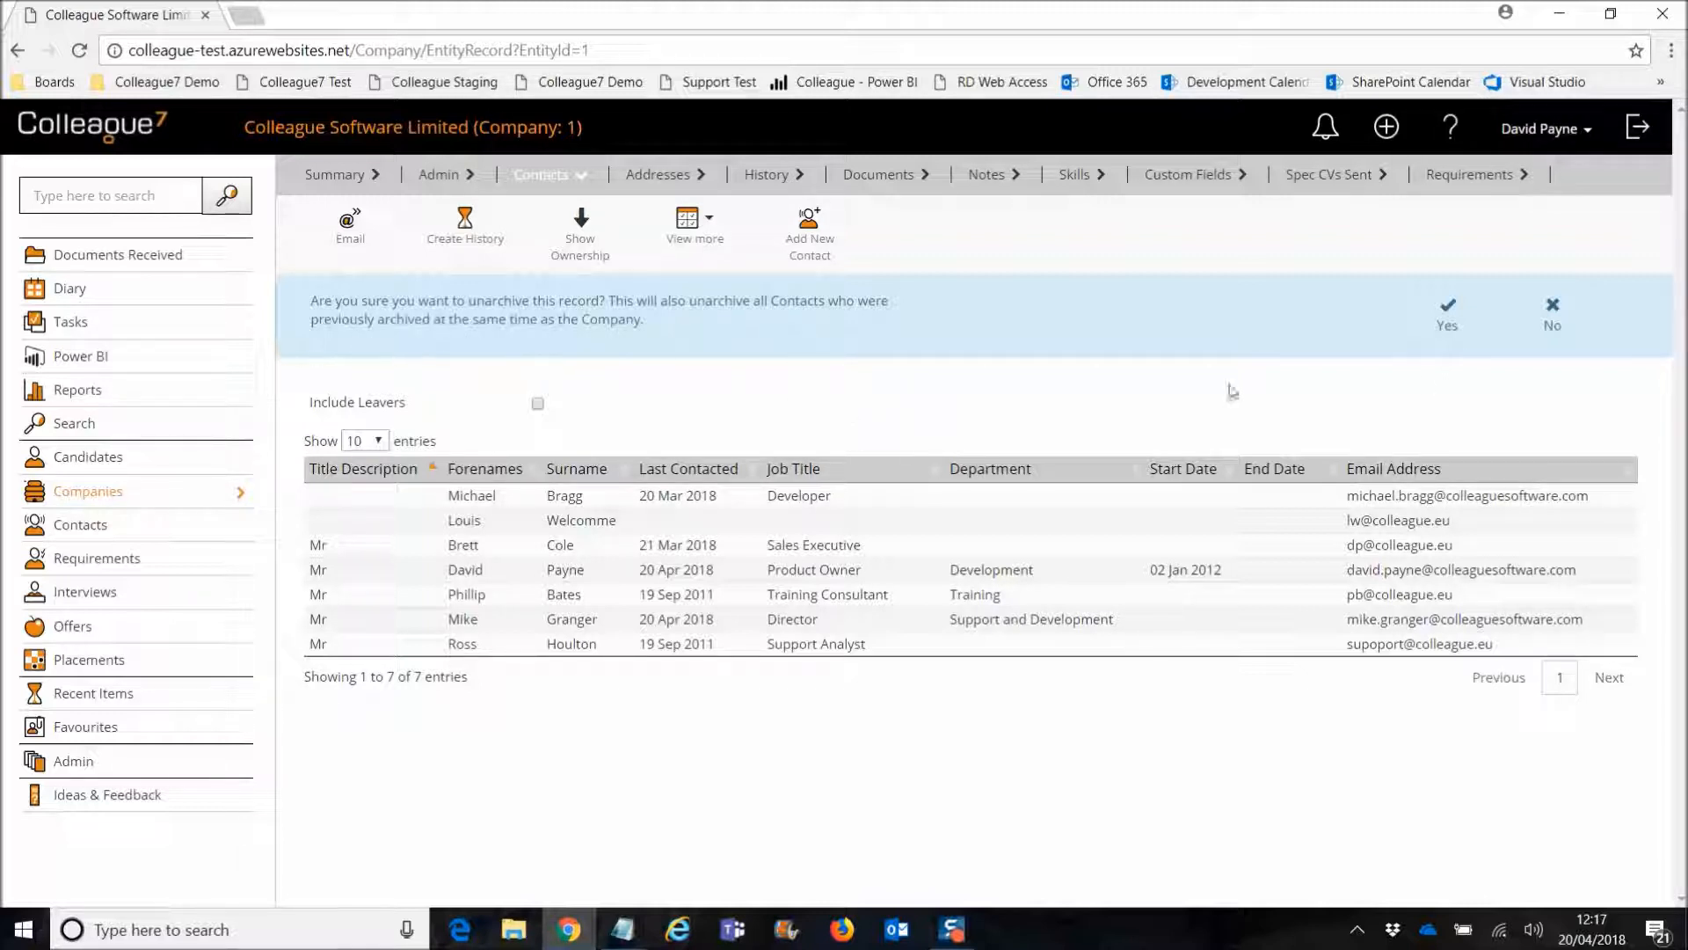
Step: Confirm unarchiving Colleague Software Limited and its contacts, then recheck the View more actions
left_click(1446, 319)
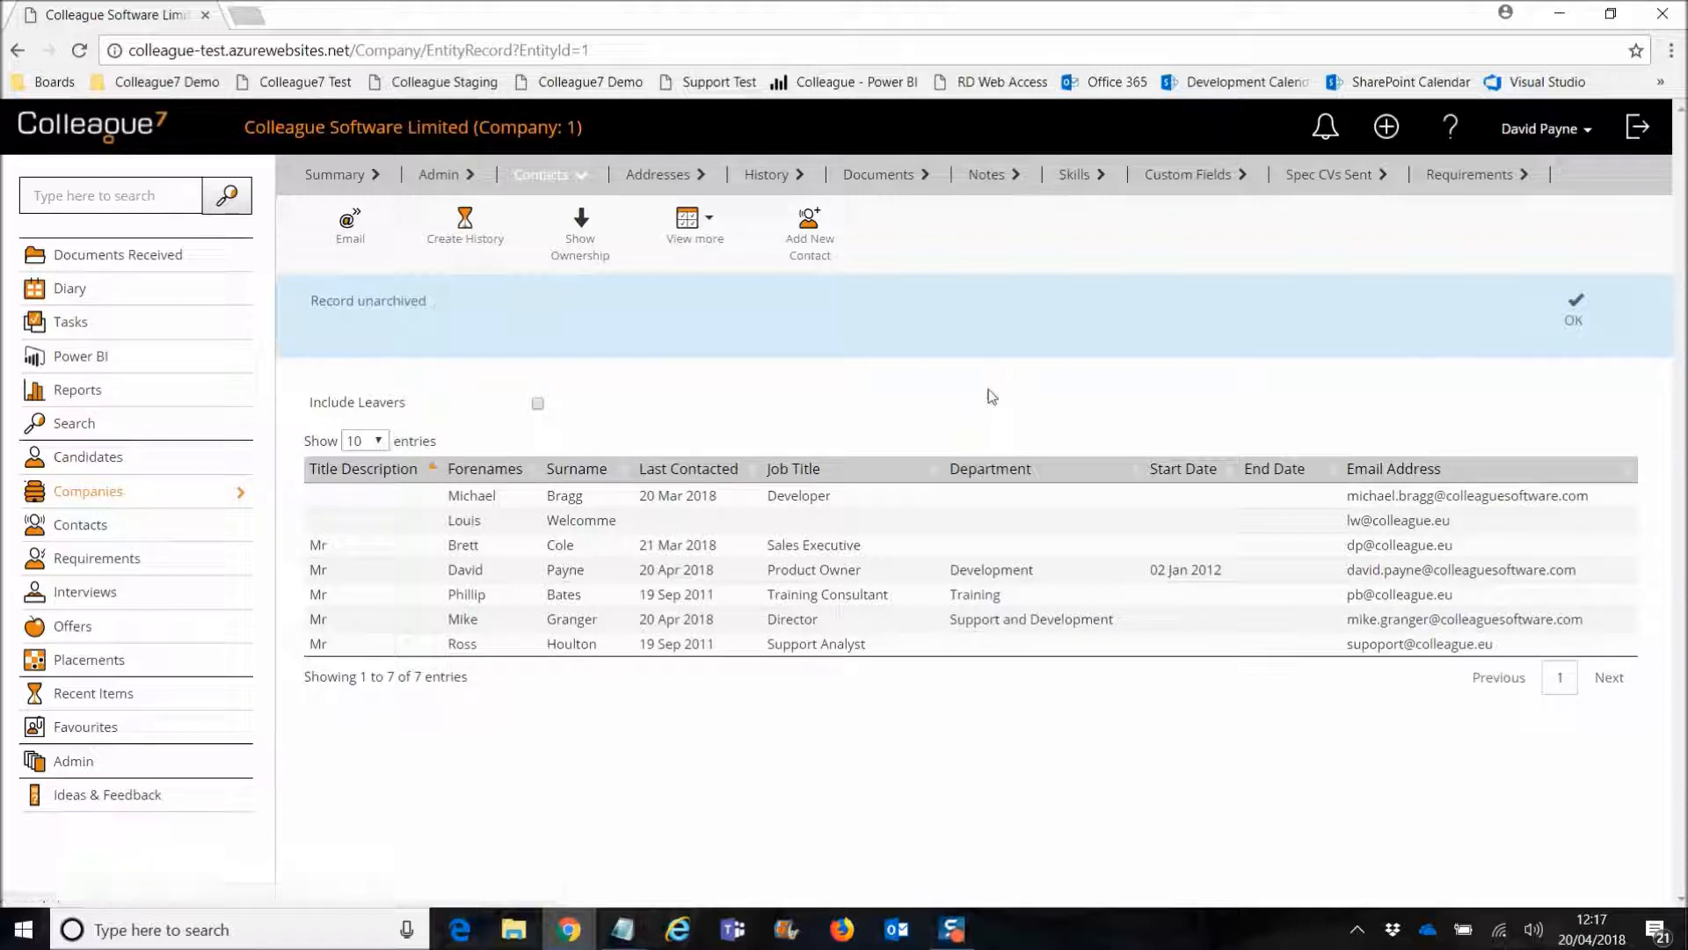
left_click(1571, 327)
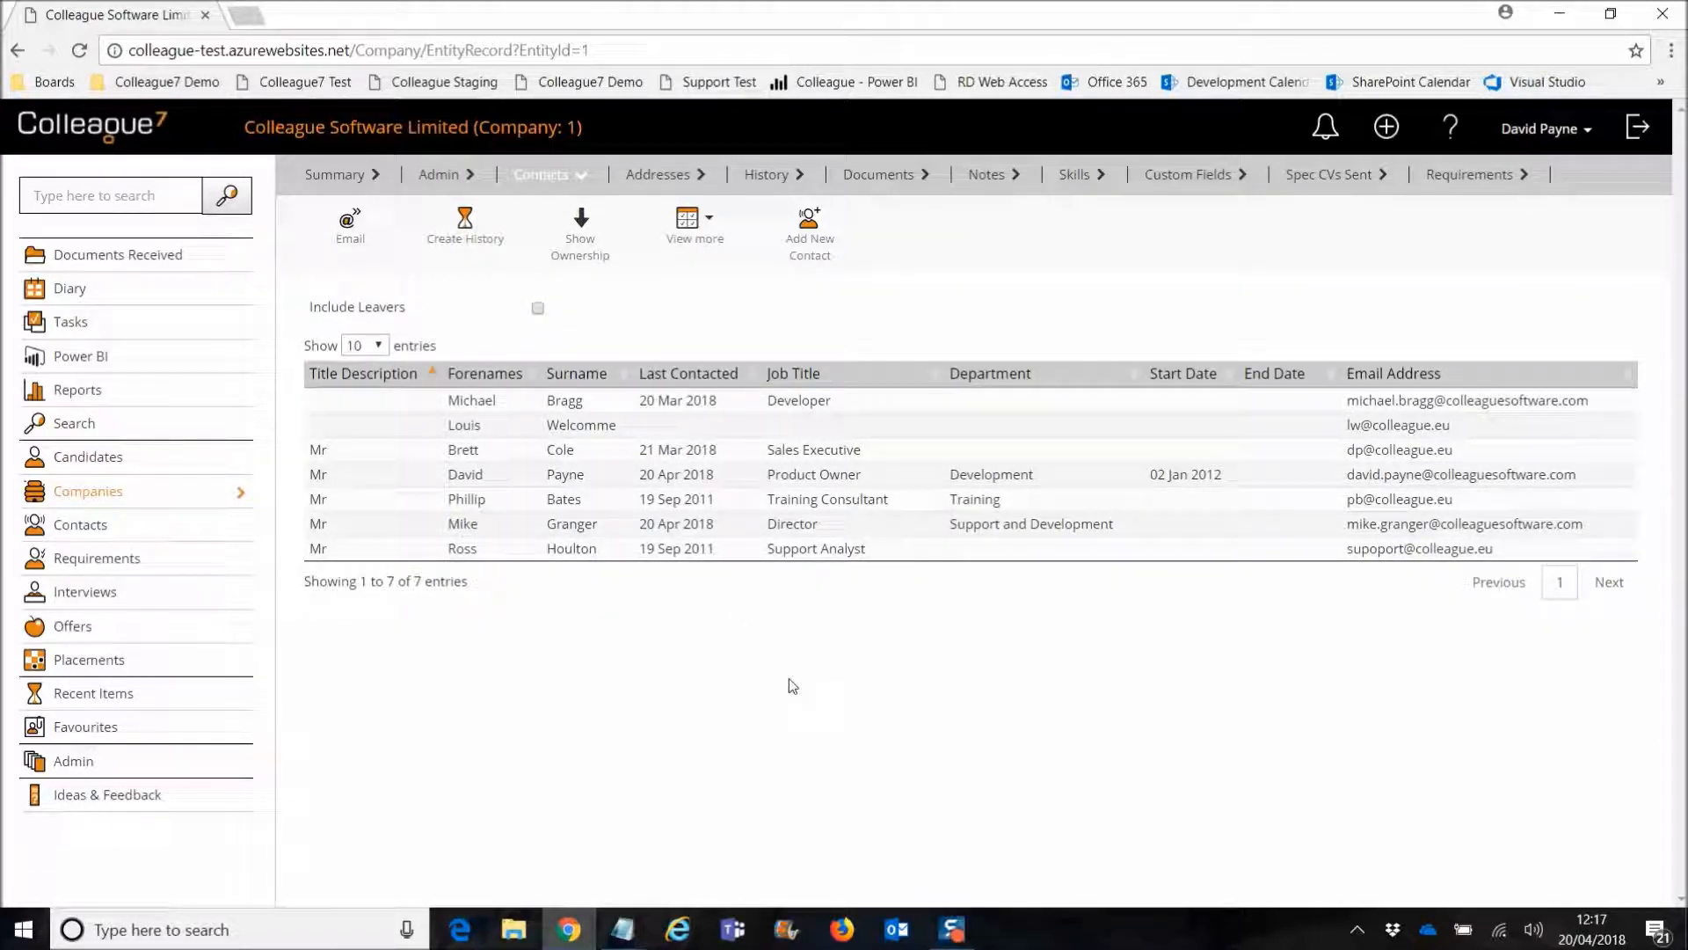
left_click(691, 227)
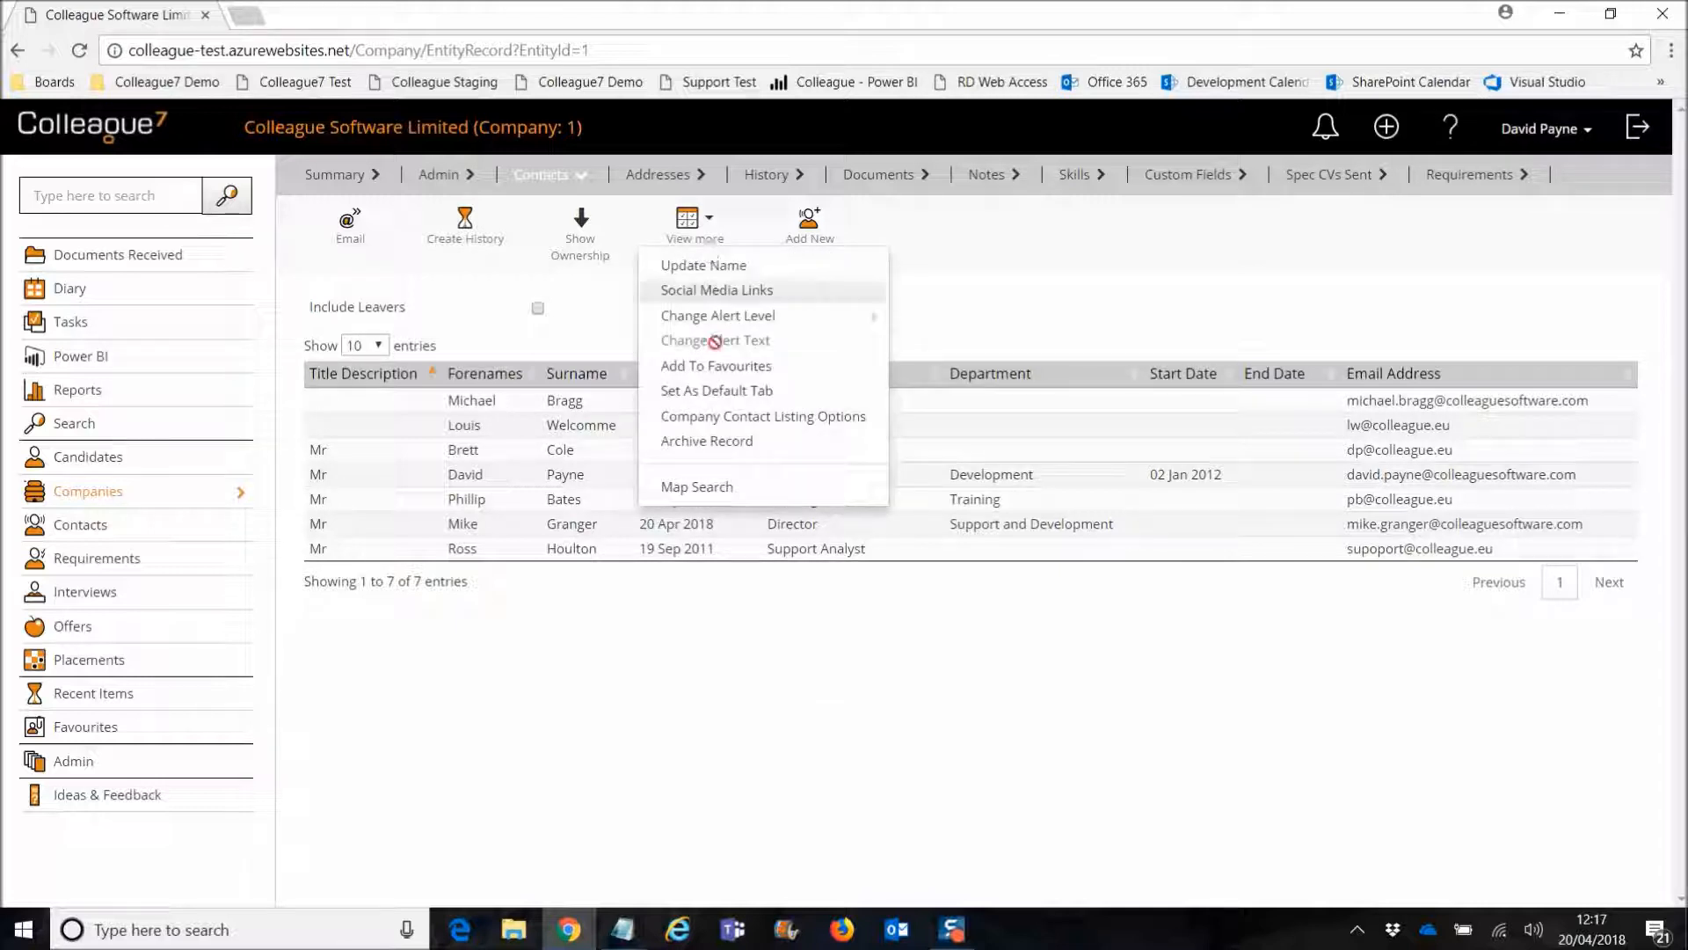
left_click(973, 296)
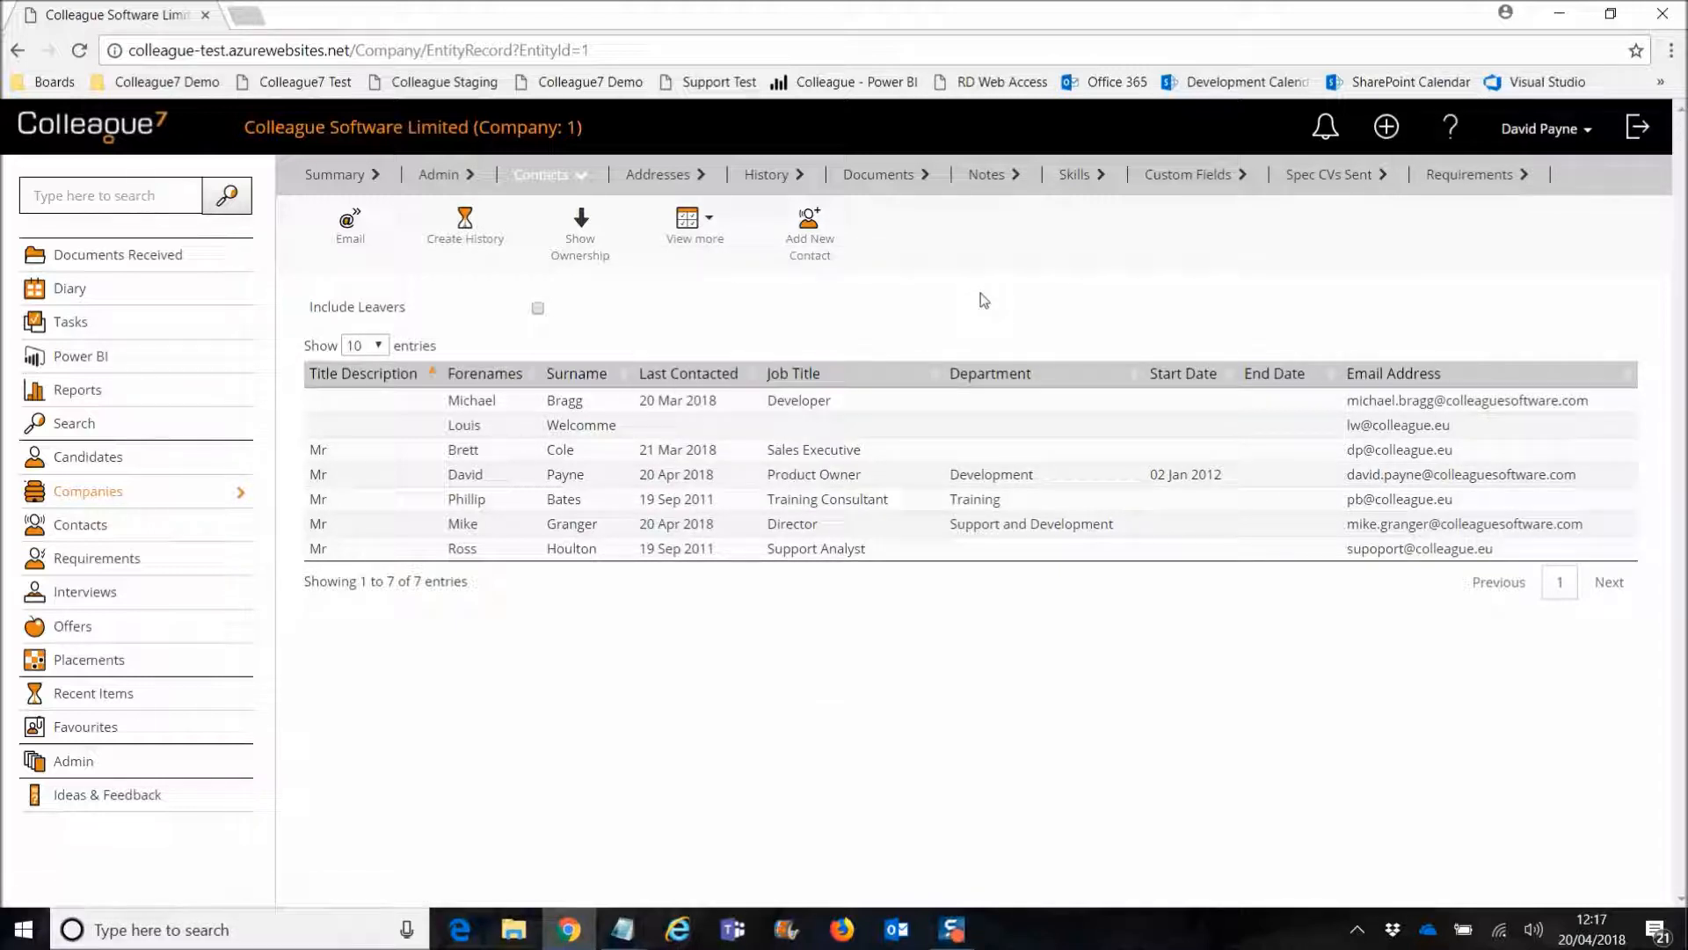